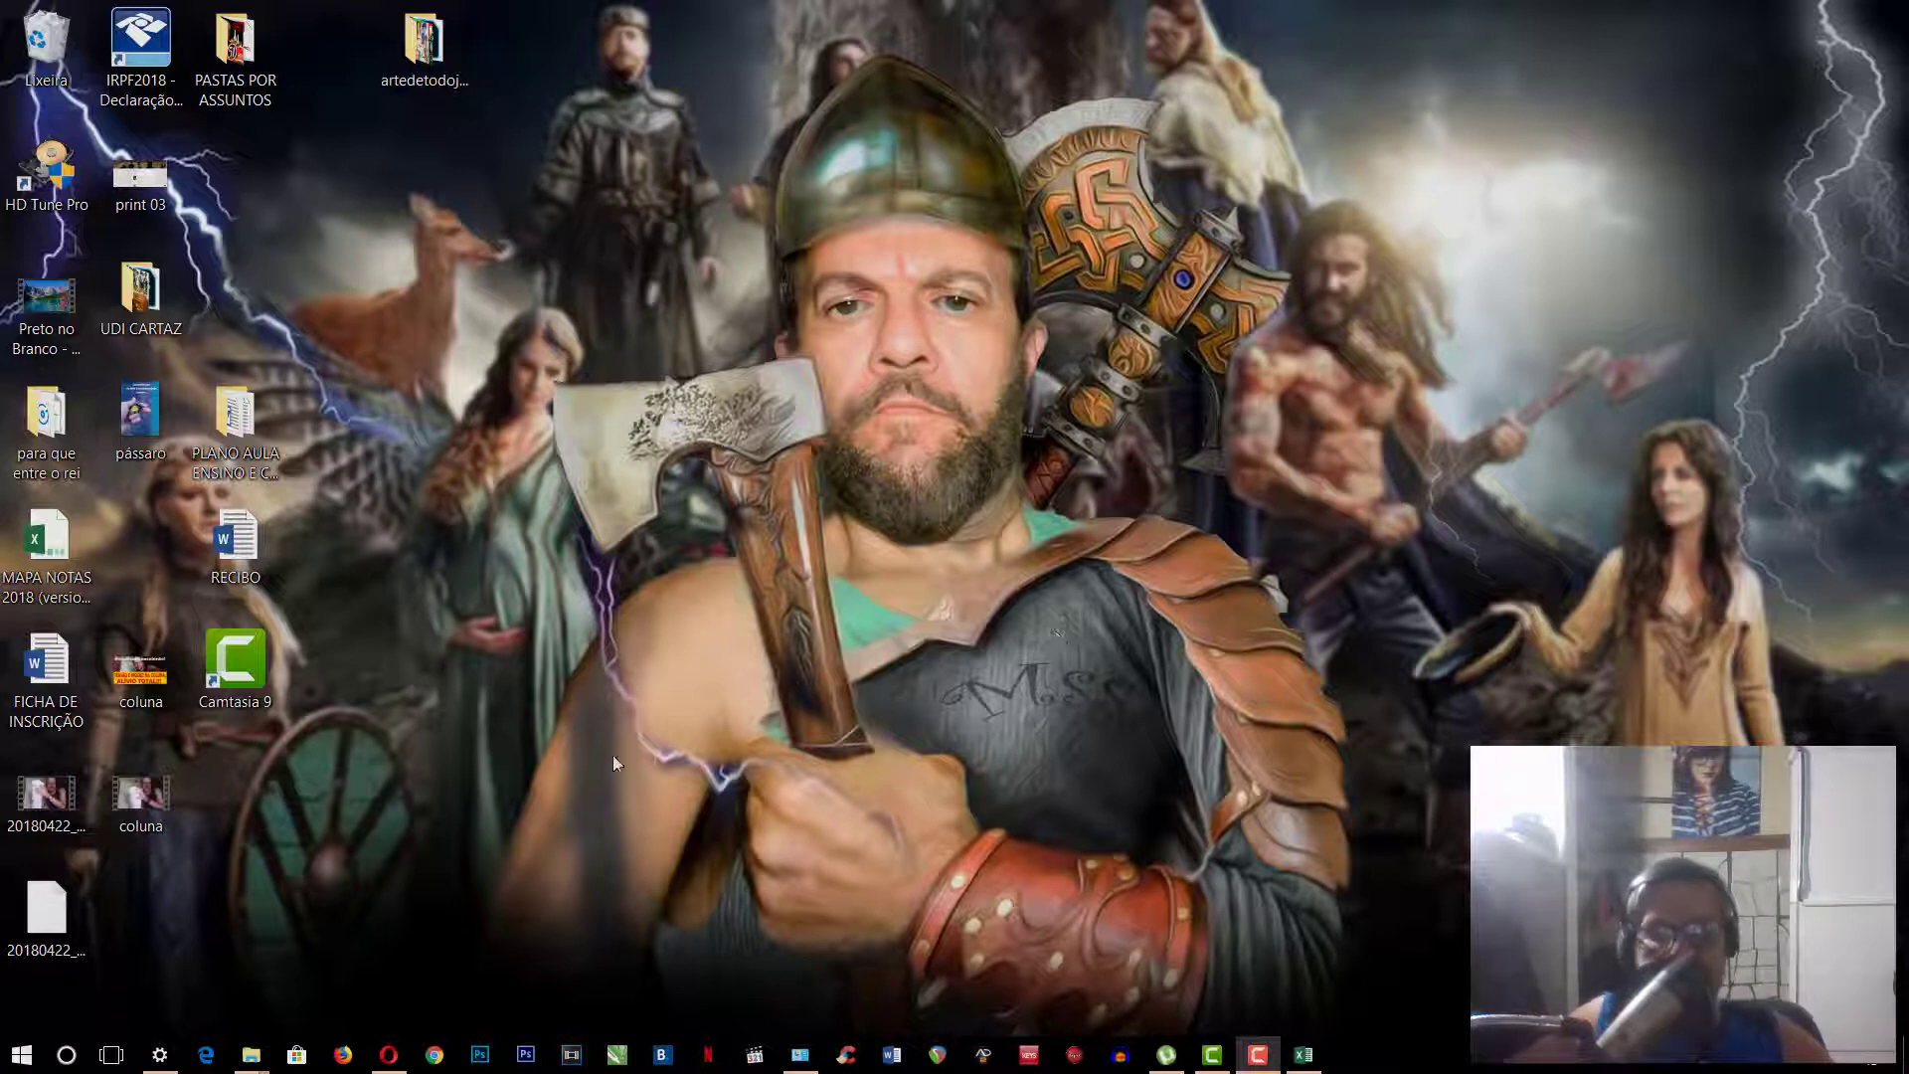
# Launch Excel from the Windows search with a blank workbook and maximize its window
pyautogui.click(72, 1058)
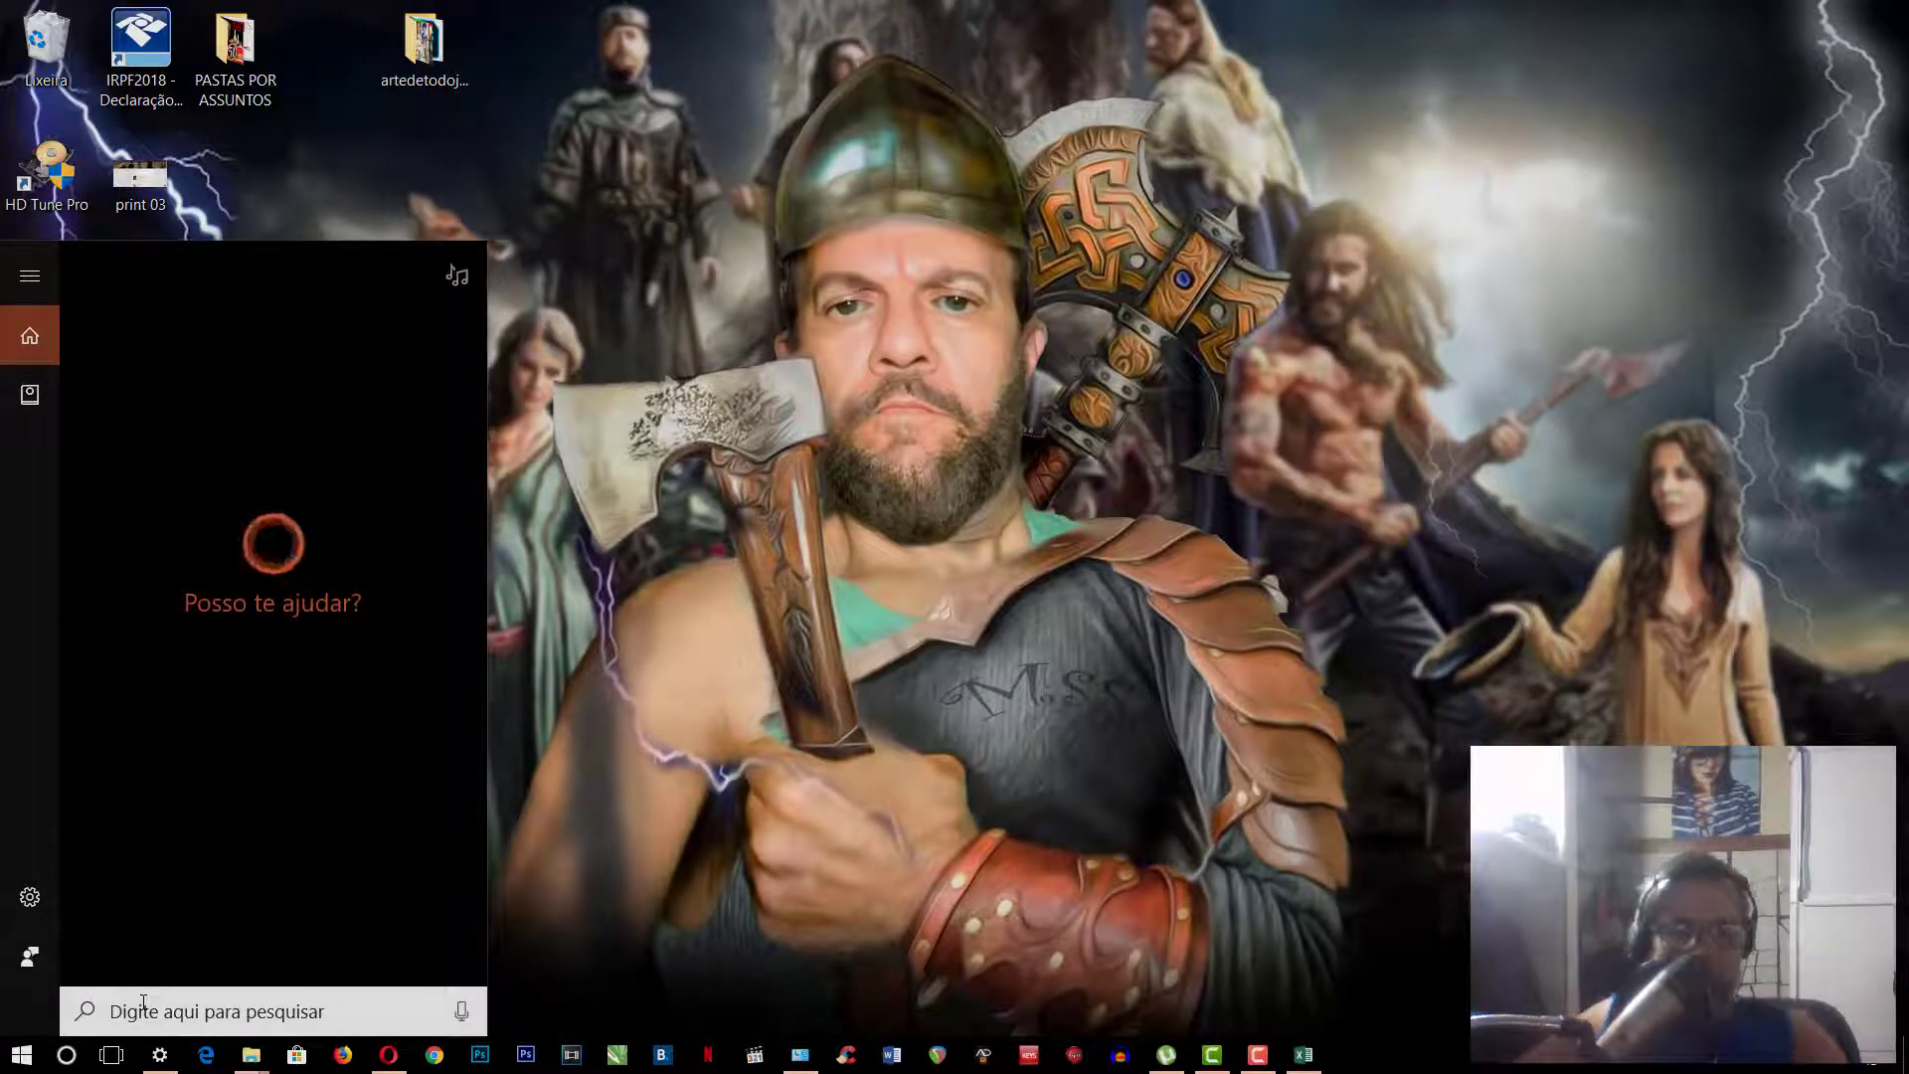
pyautogui.write('exc')
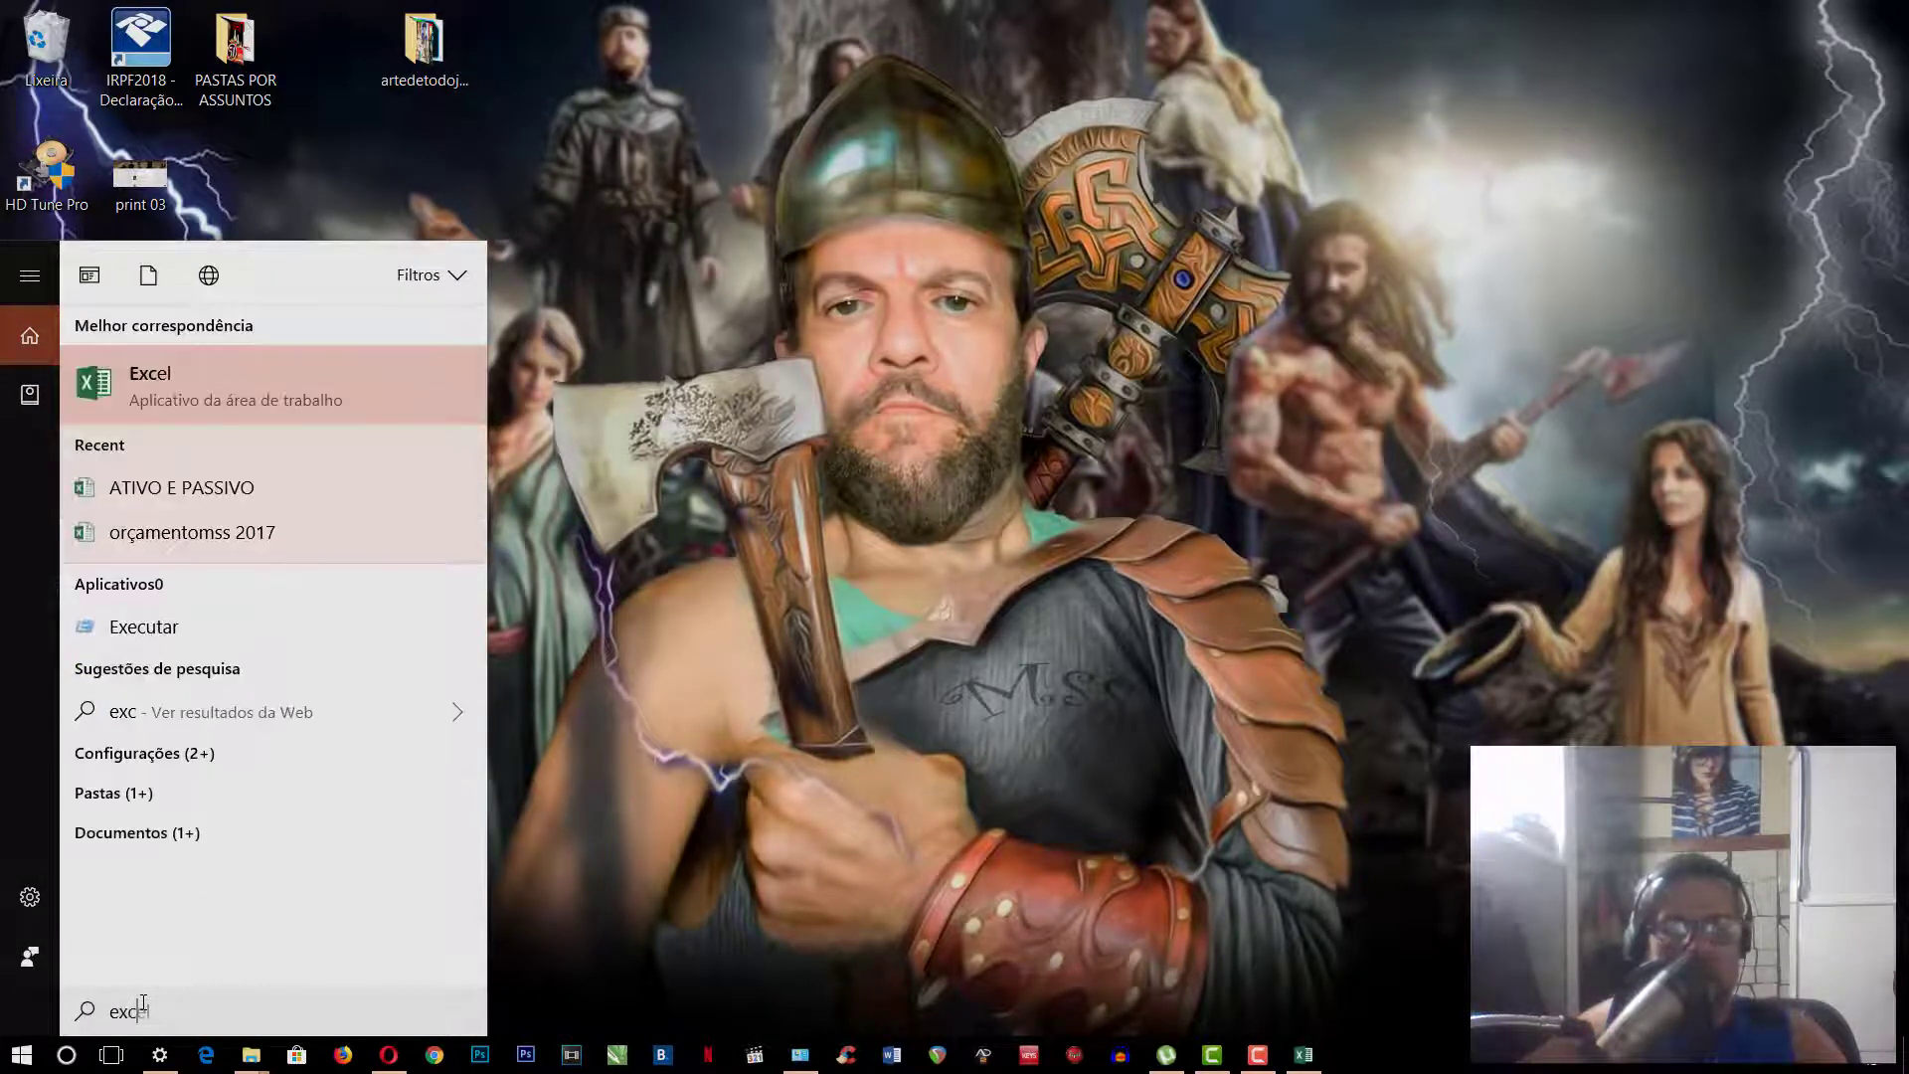
pyautogui.click(169, 389)
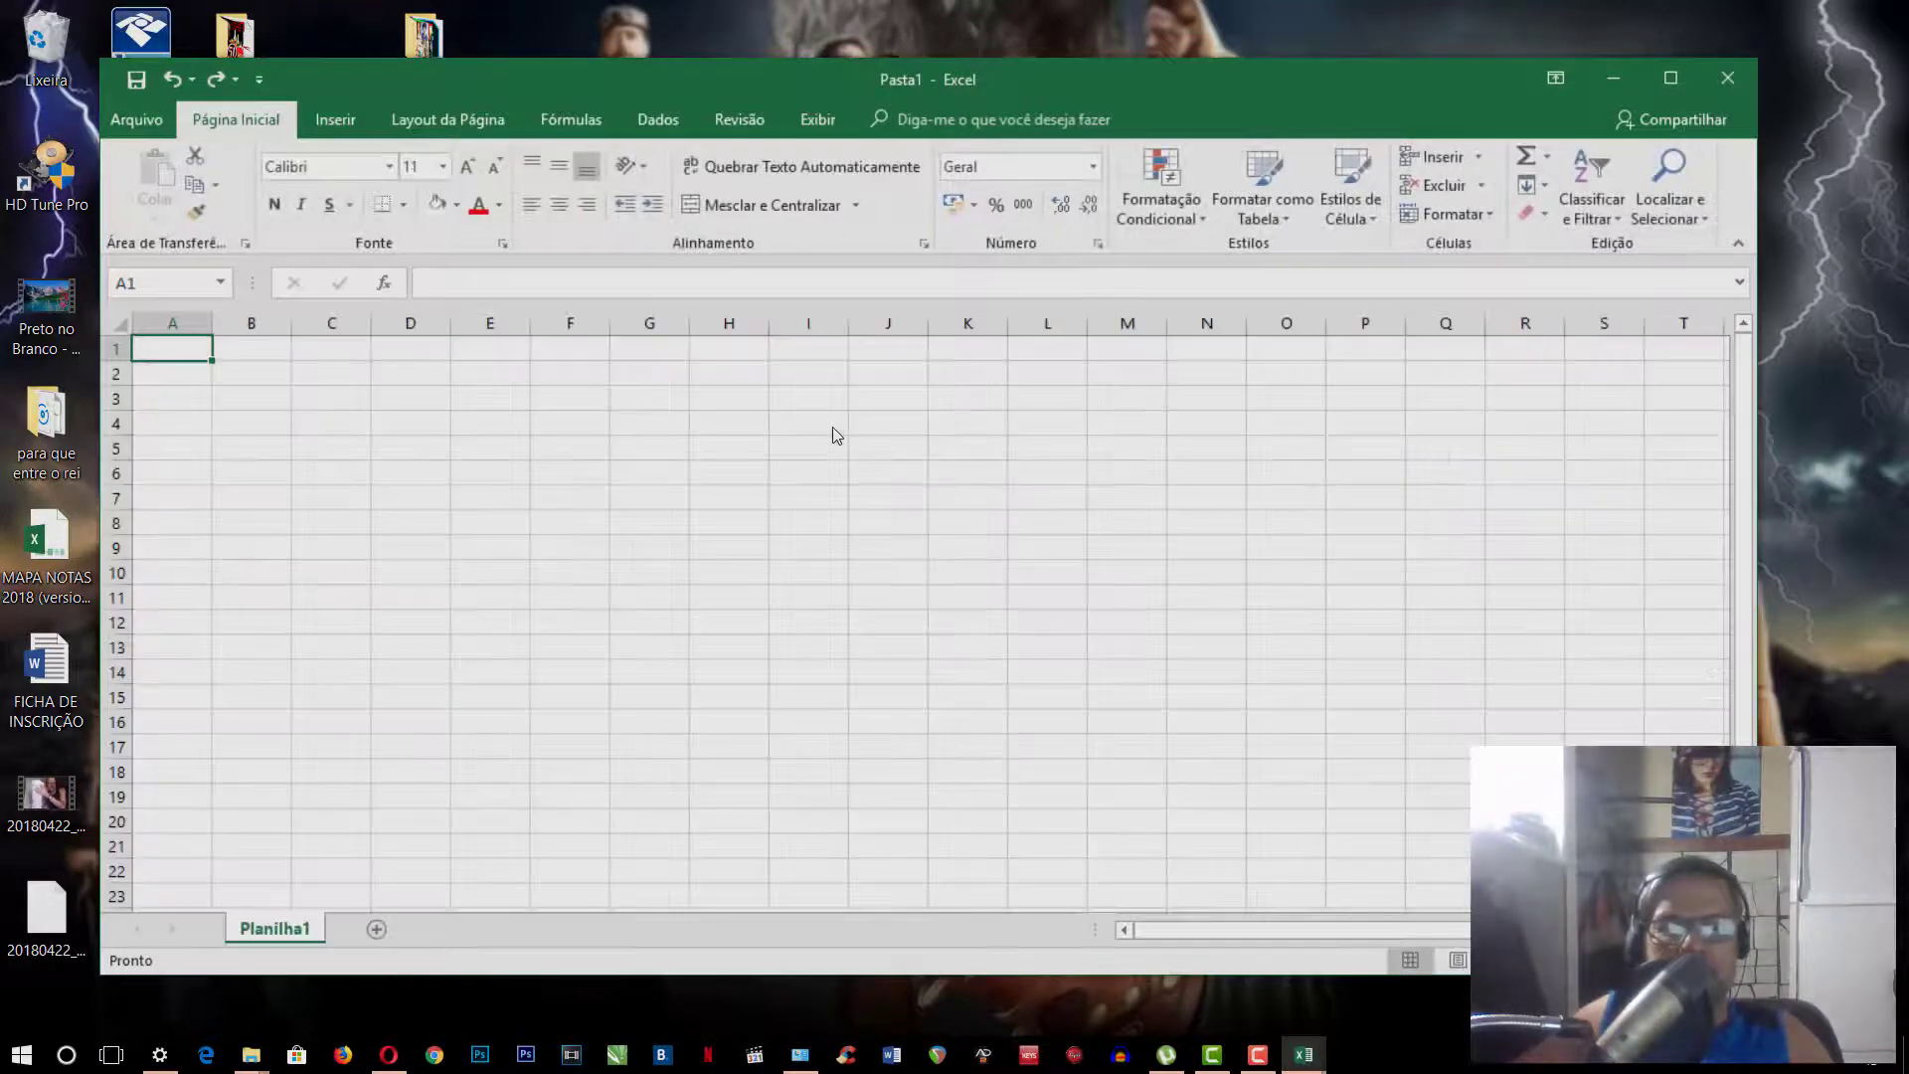
pyautogui.doubleClick(1334, 66)
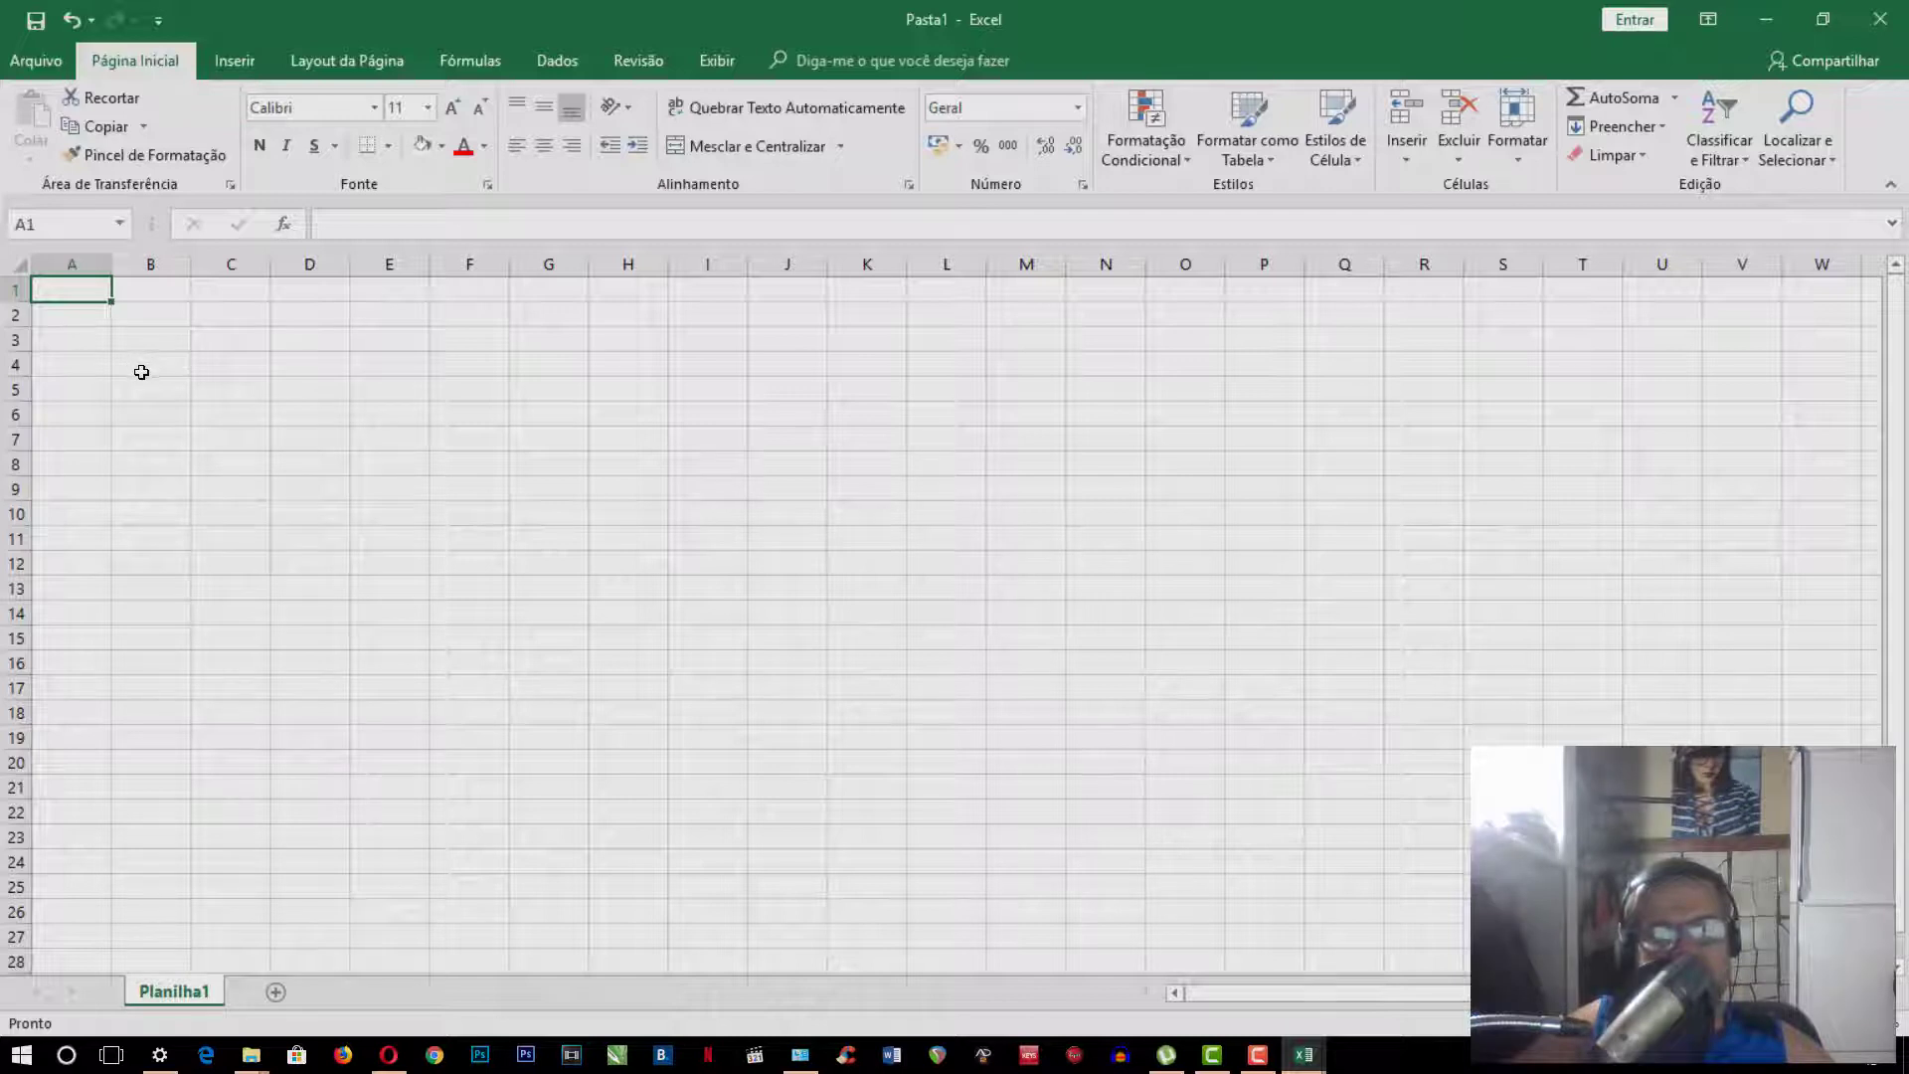
# Apply all borders to the cell range B2:K16
pyautogui.click(388, 145)
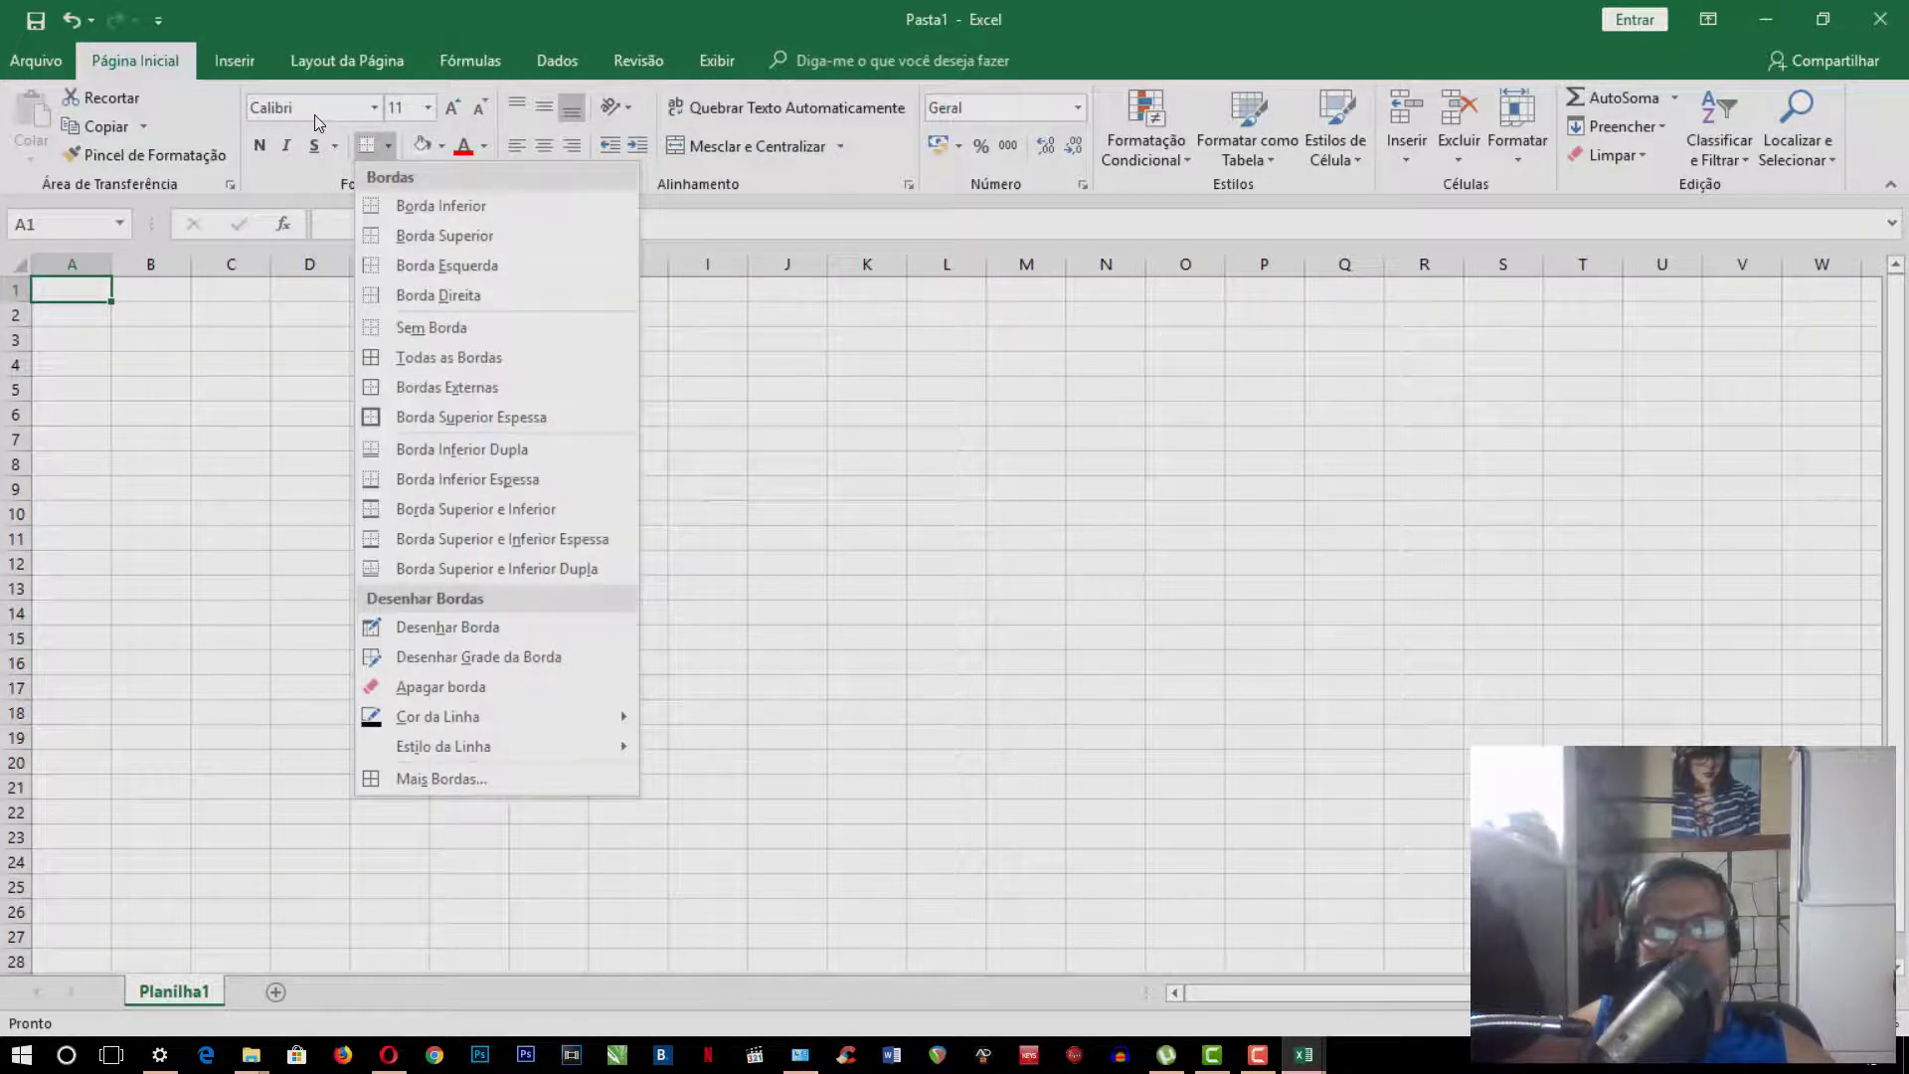
pyautogui.click(750, 516)
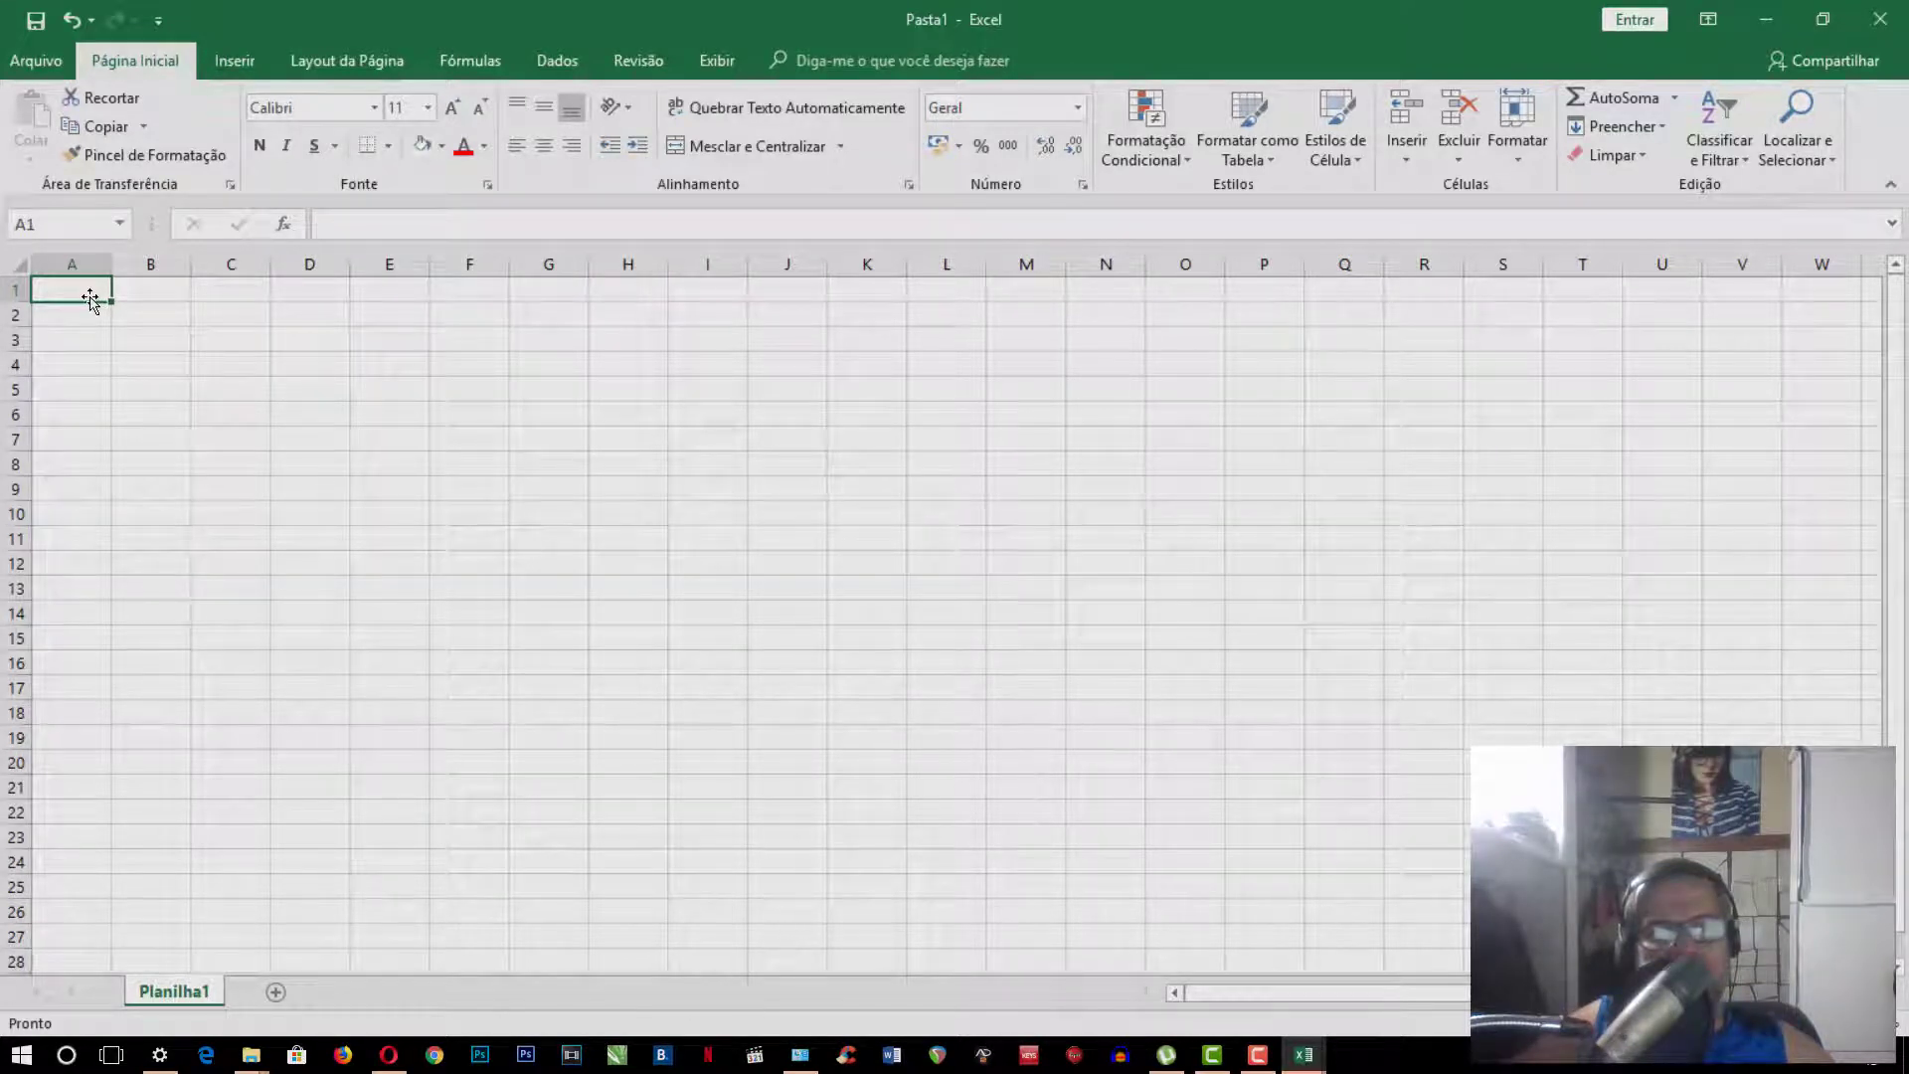
pyautogui.moveTo(89, 300); pyautogui.dragTo(849, 665)
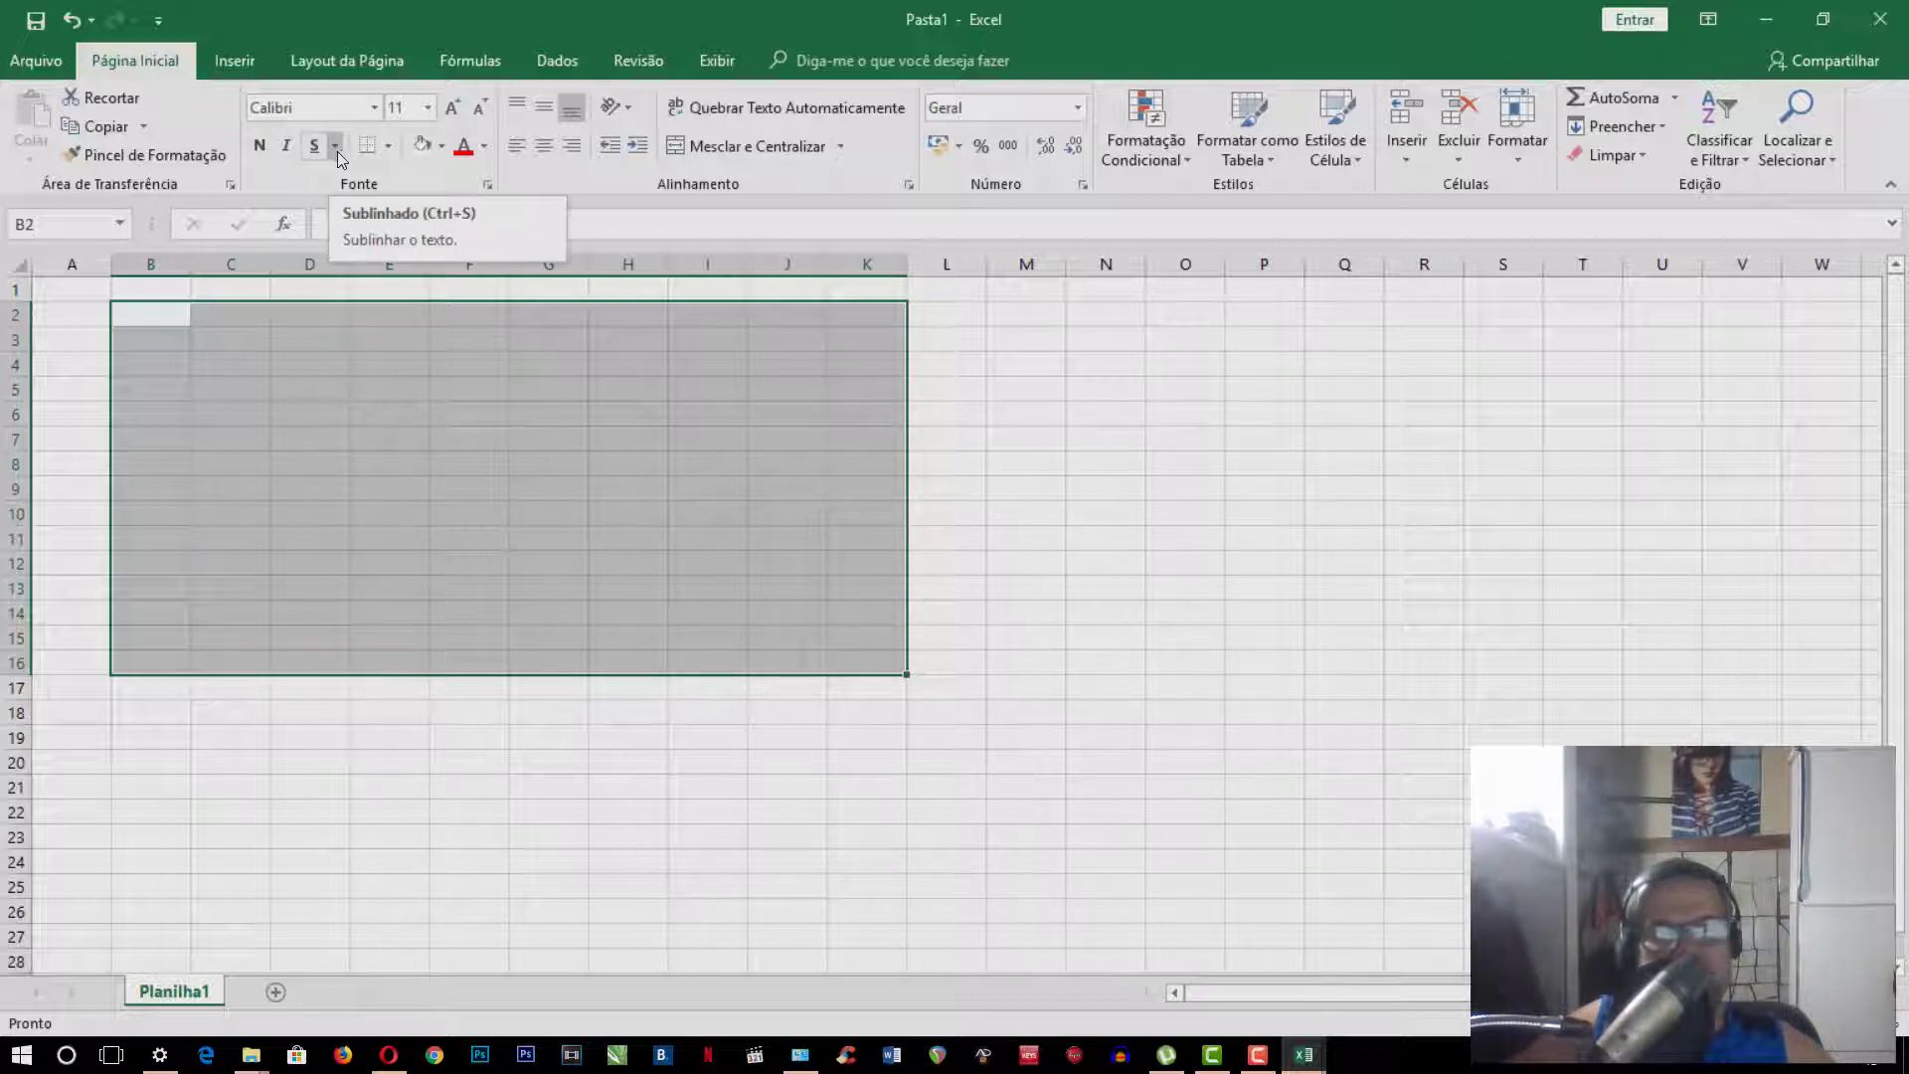
pyautogui.click(389, 146)
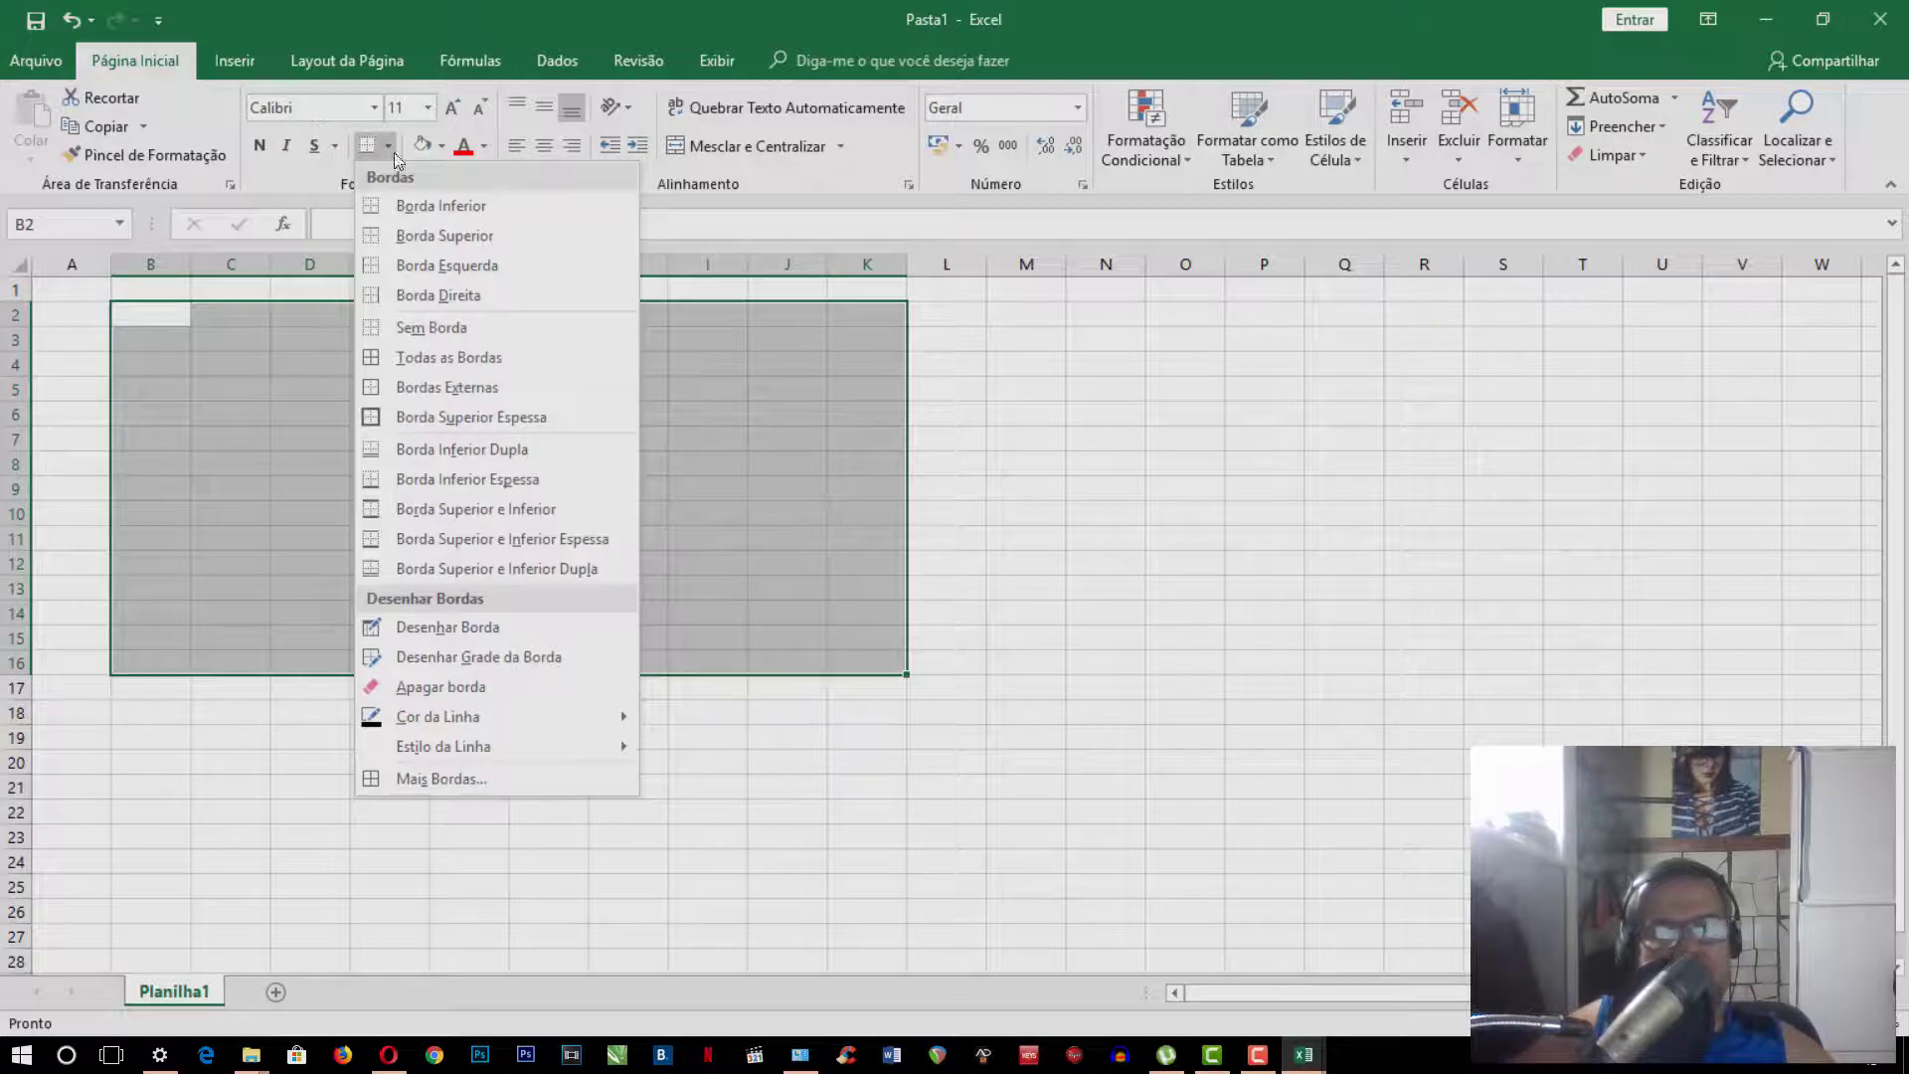
pyautogui.click(380, 360)
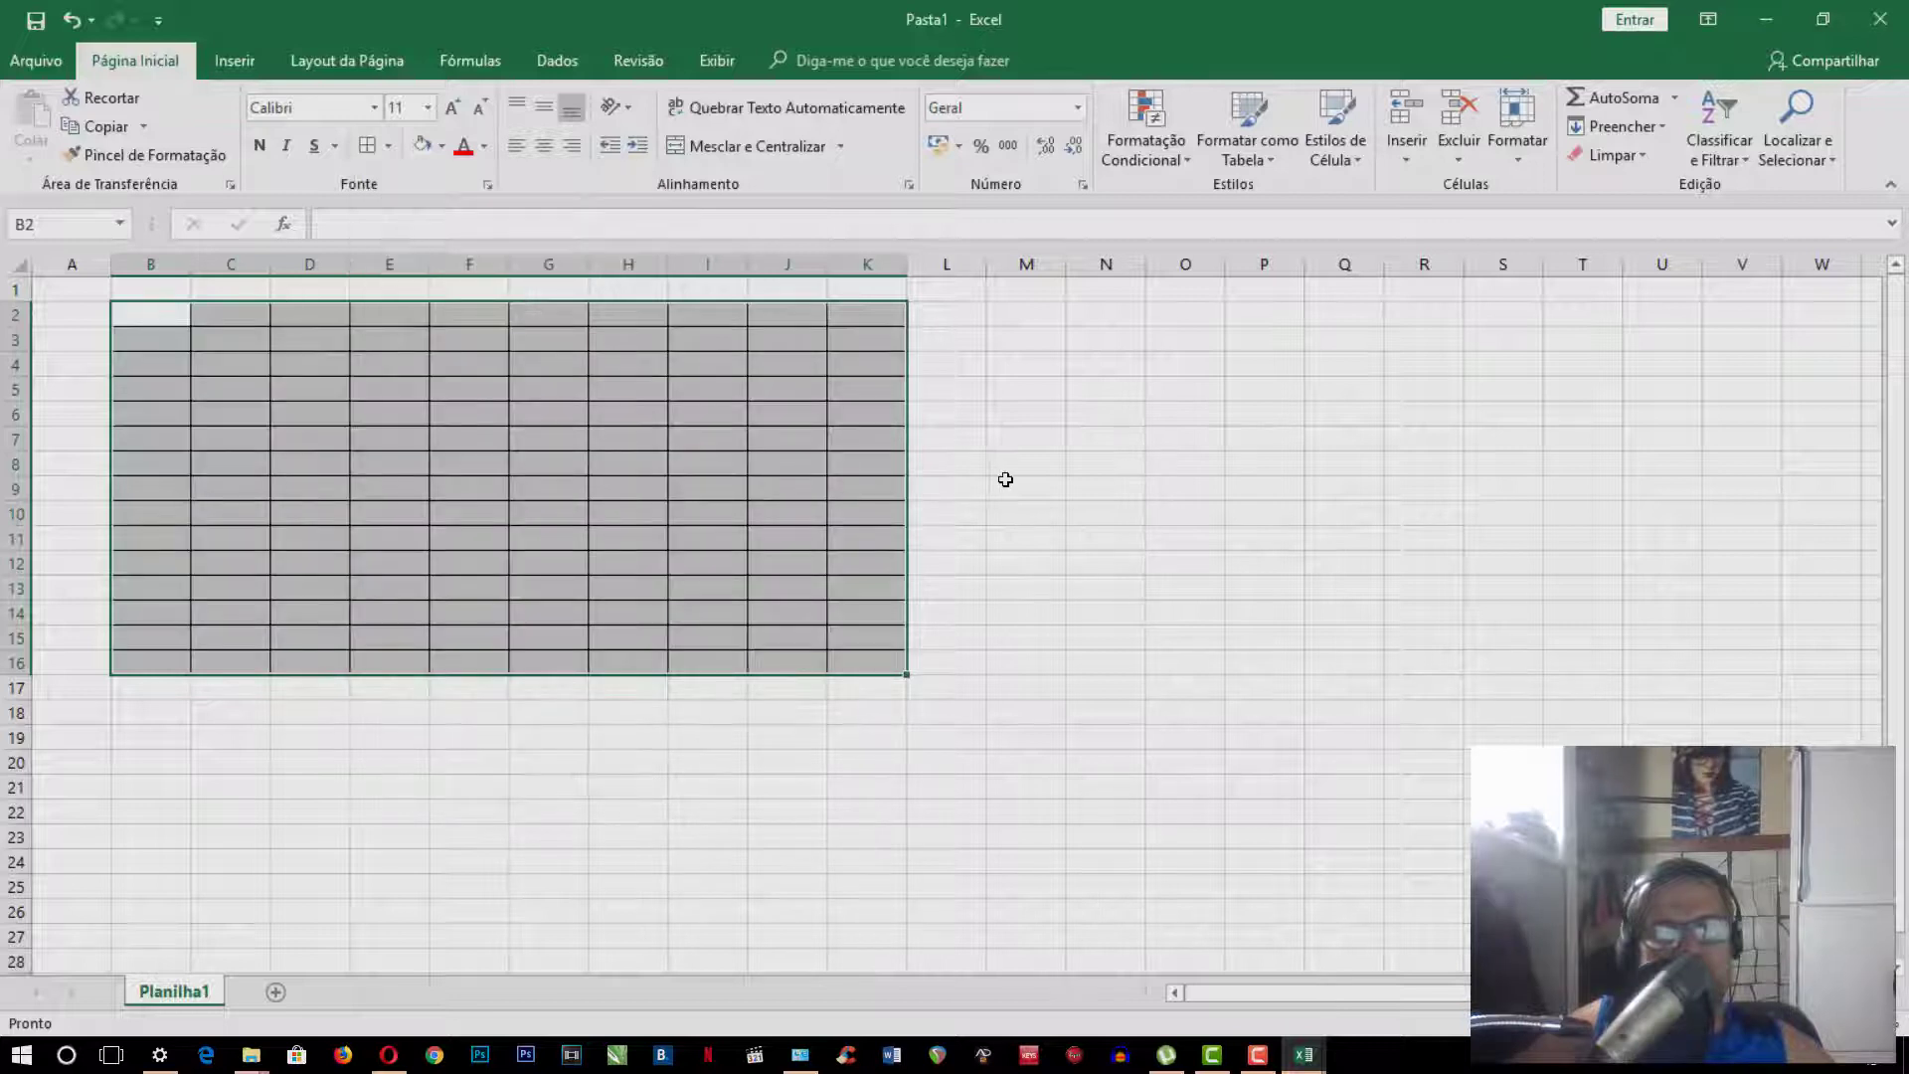
pyautogui.click(1005, 481)
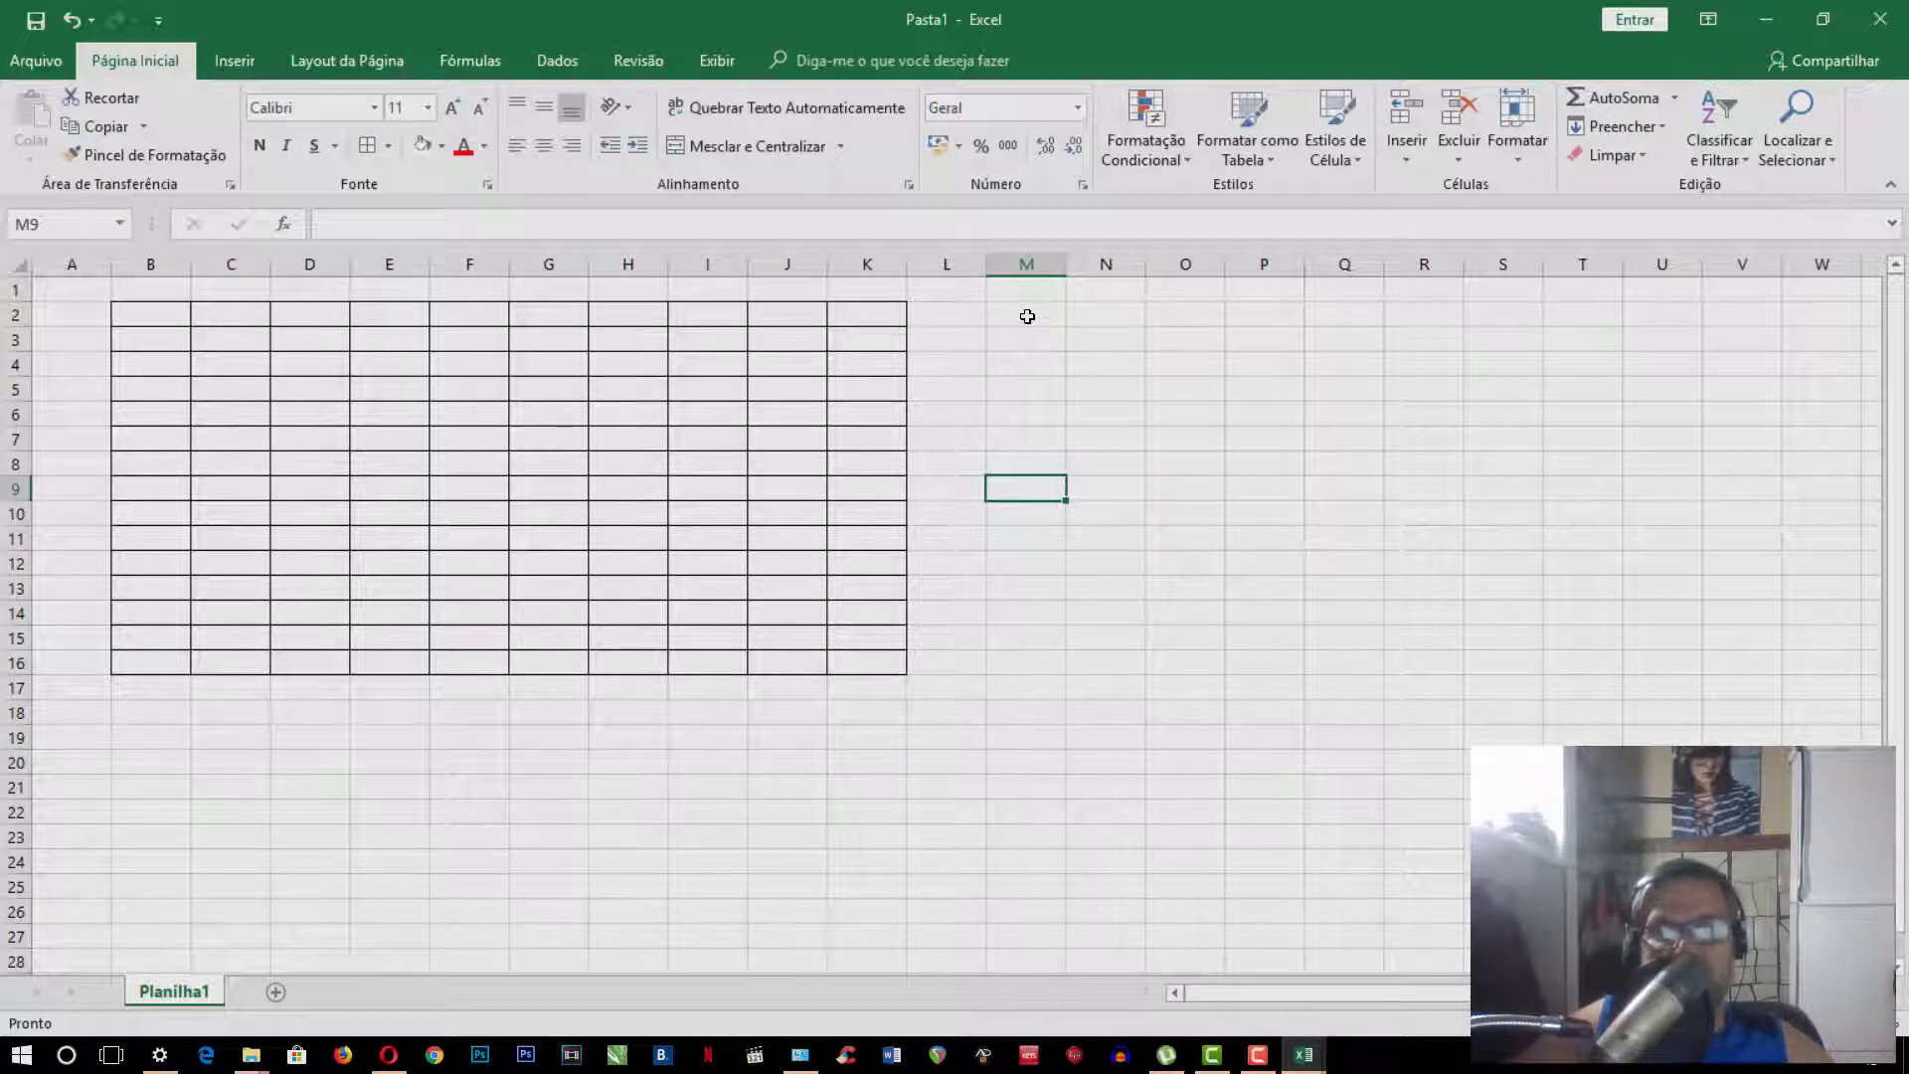
pyautogui.click(1002, 315)
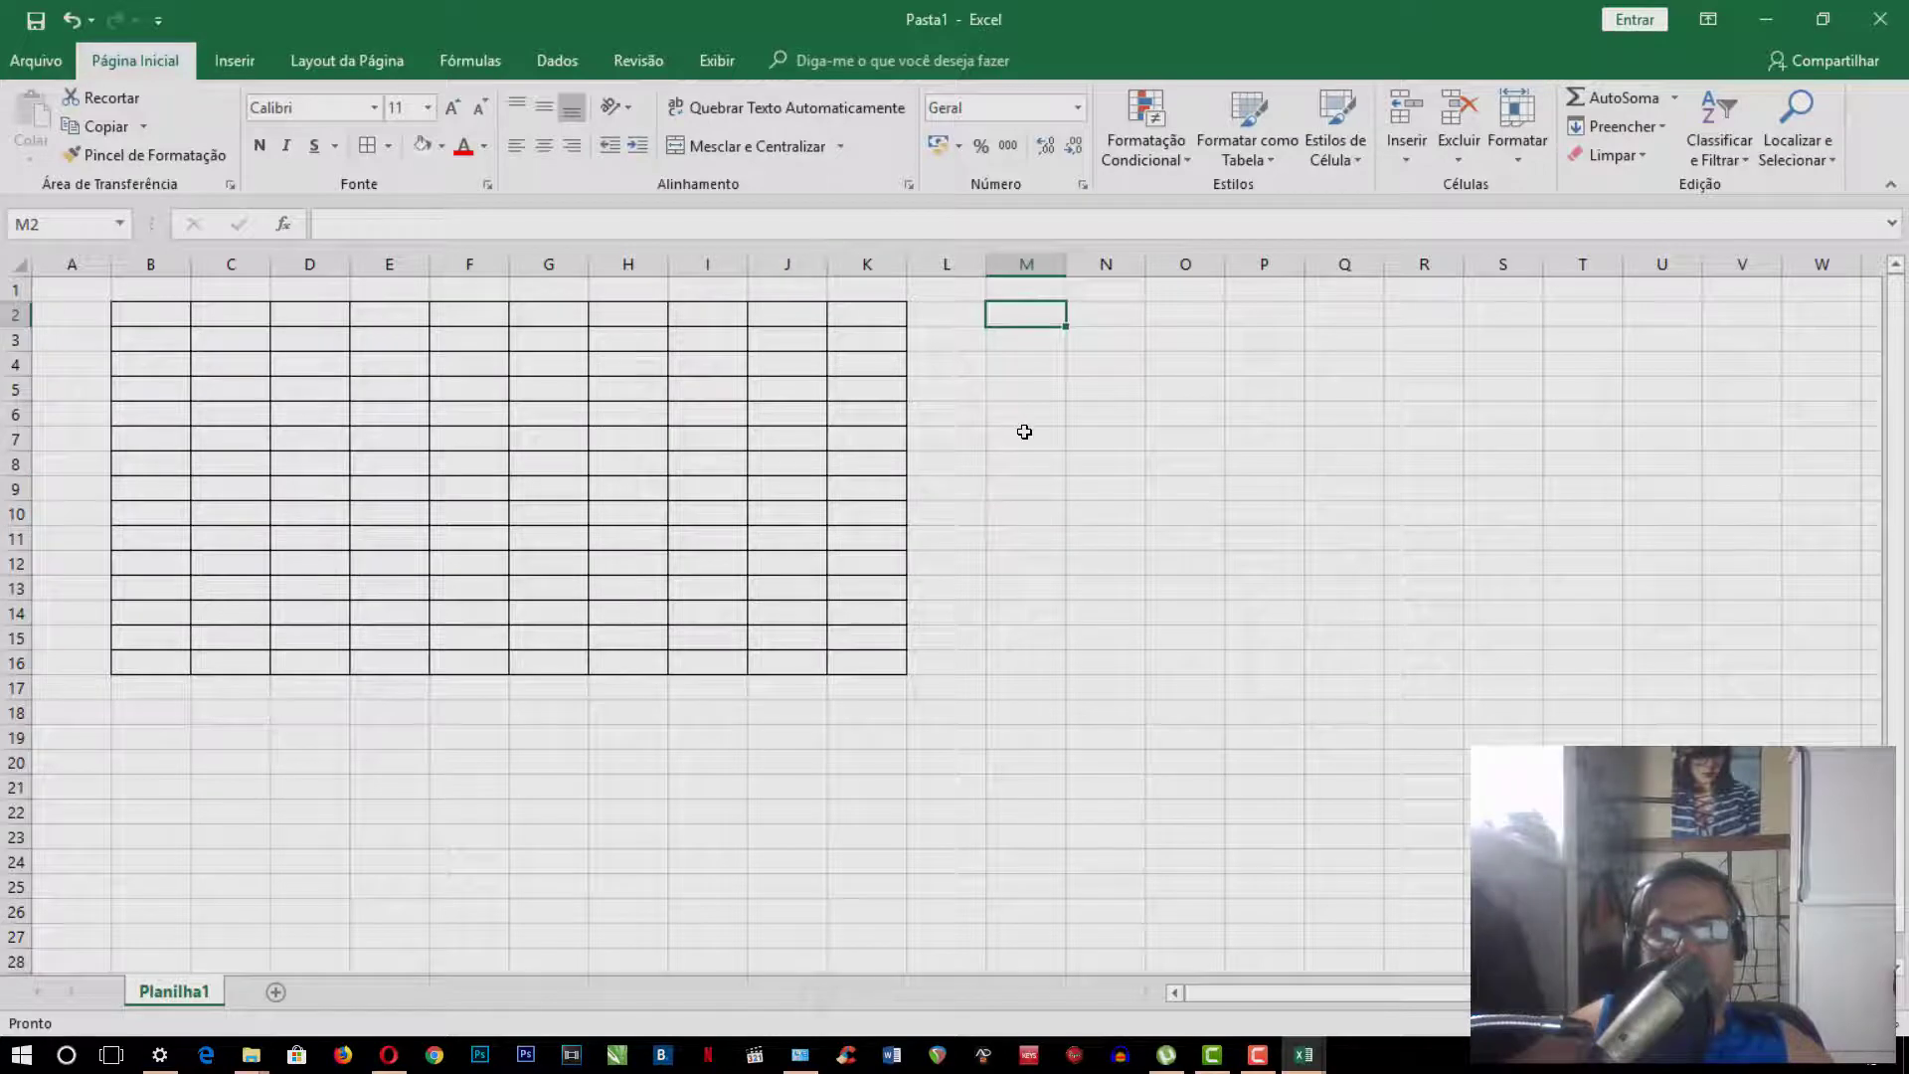
pyautogui.click(1024, 340)
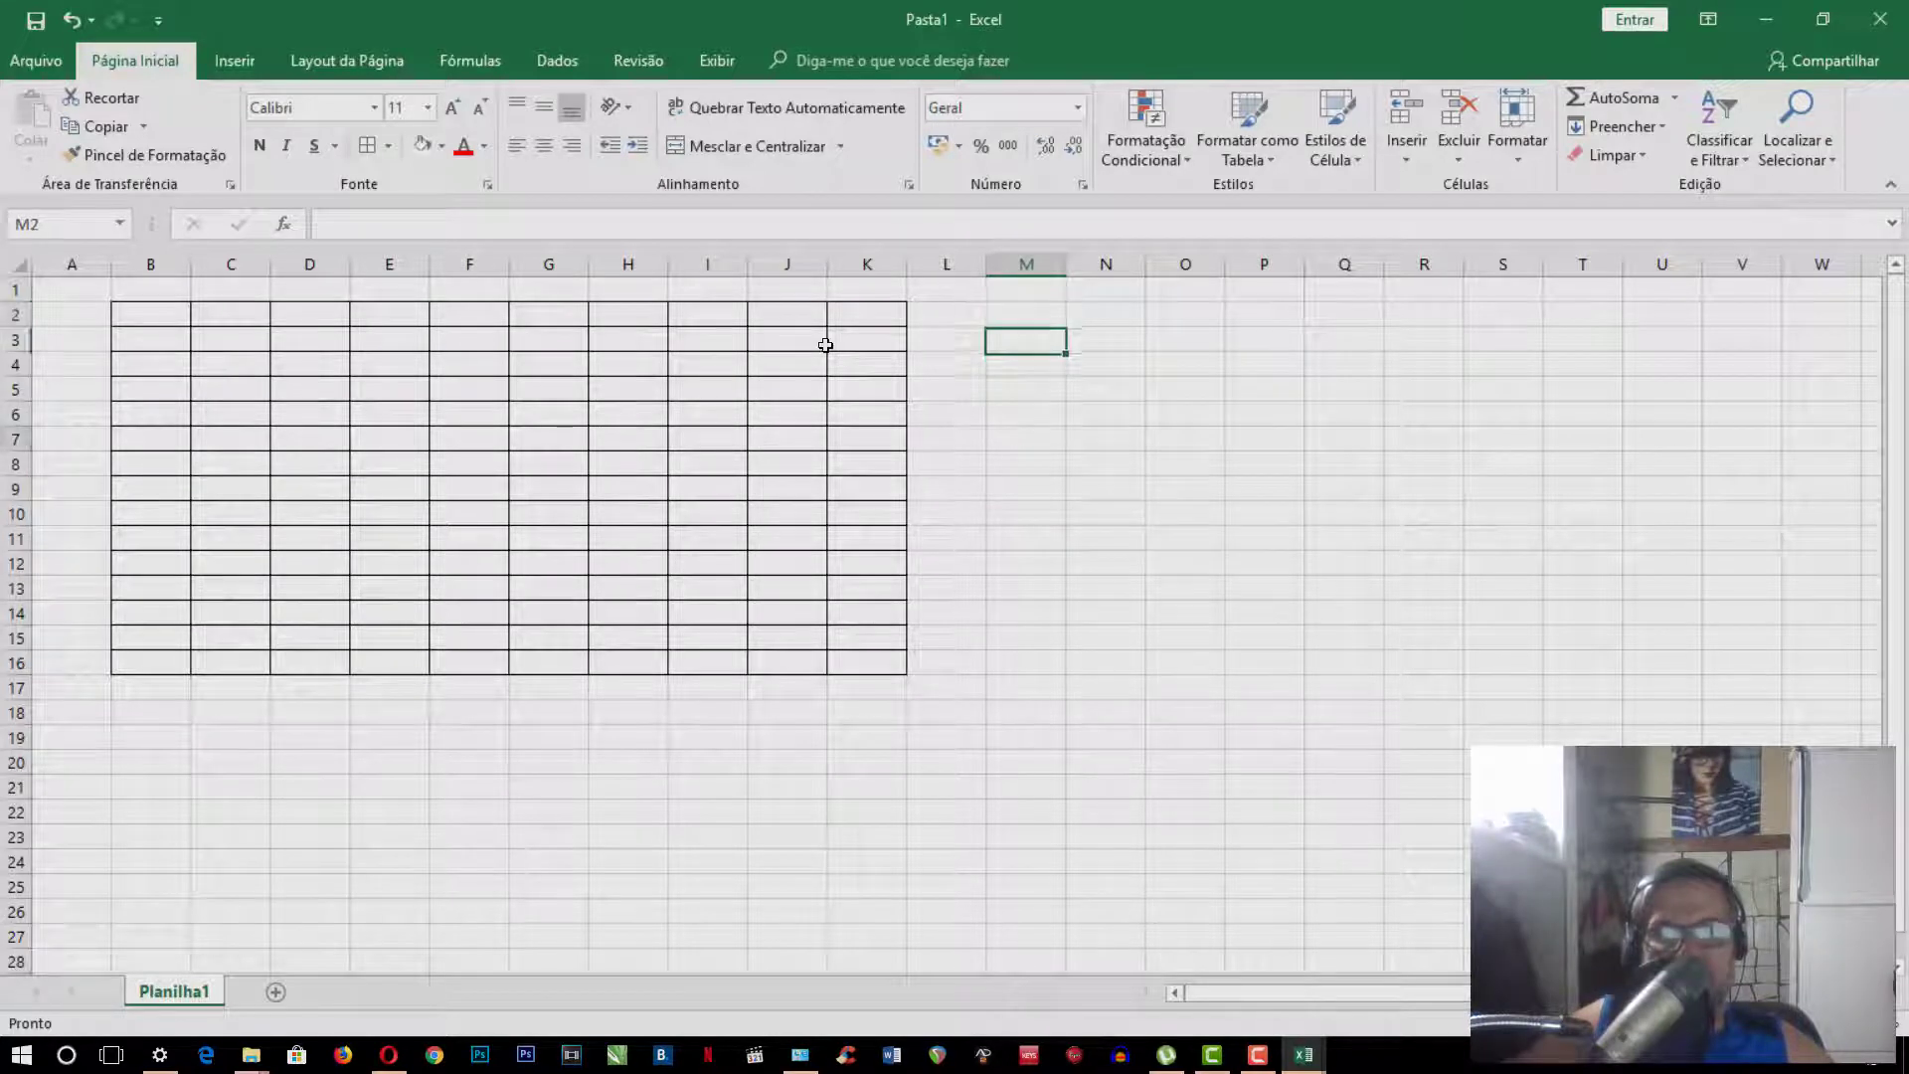
pyautogui.click(1024, 436)
pyautogui.click(1240, 430)
pyautogui.click(1444, 411)
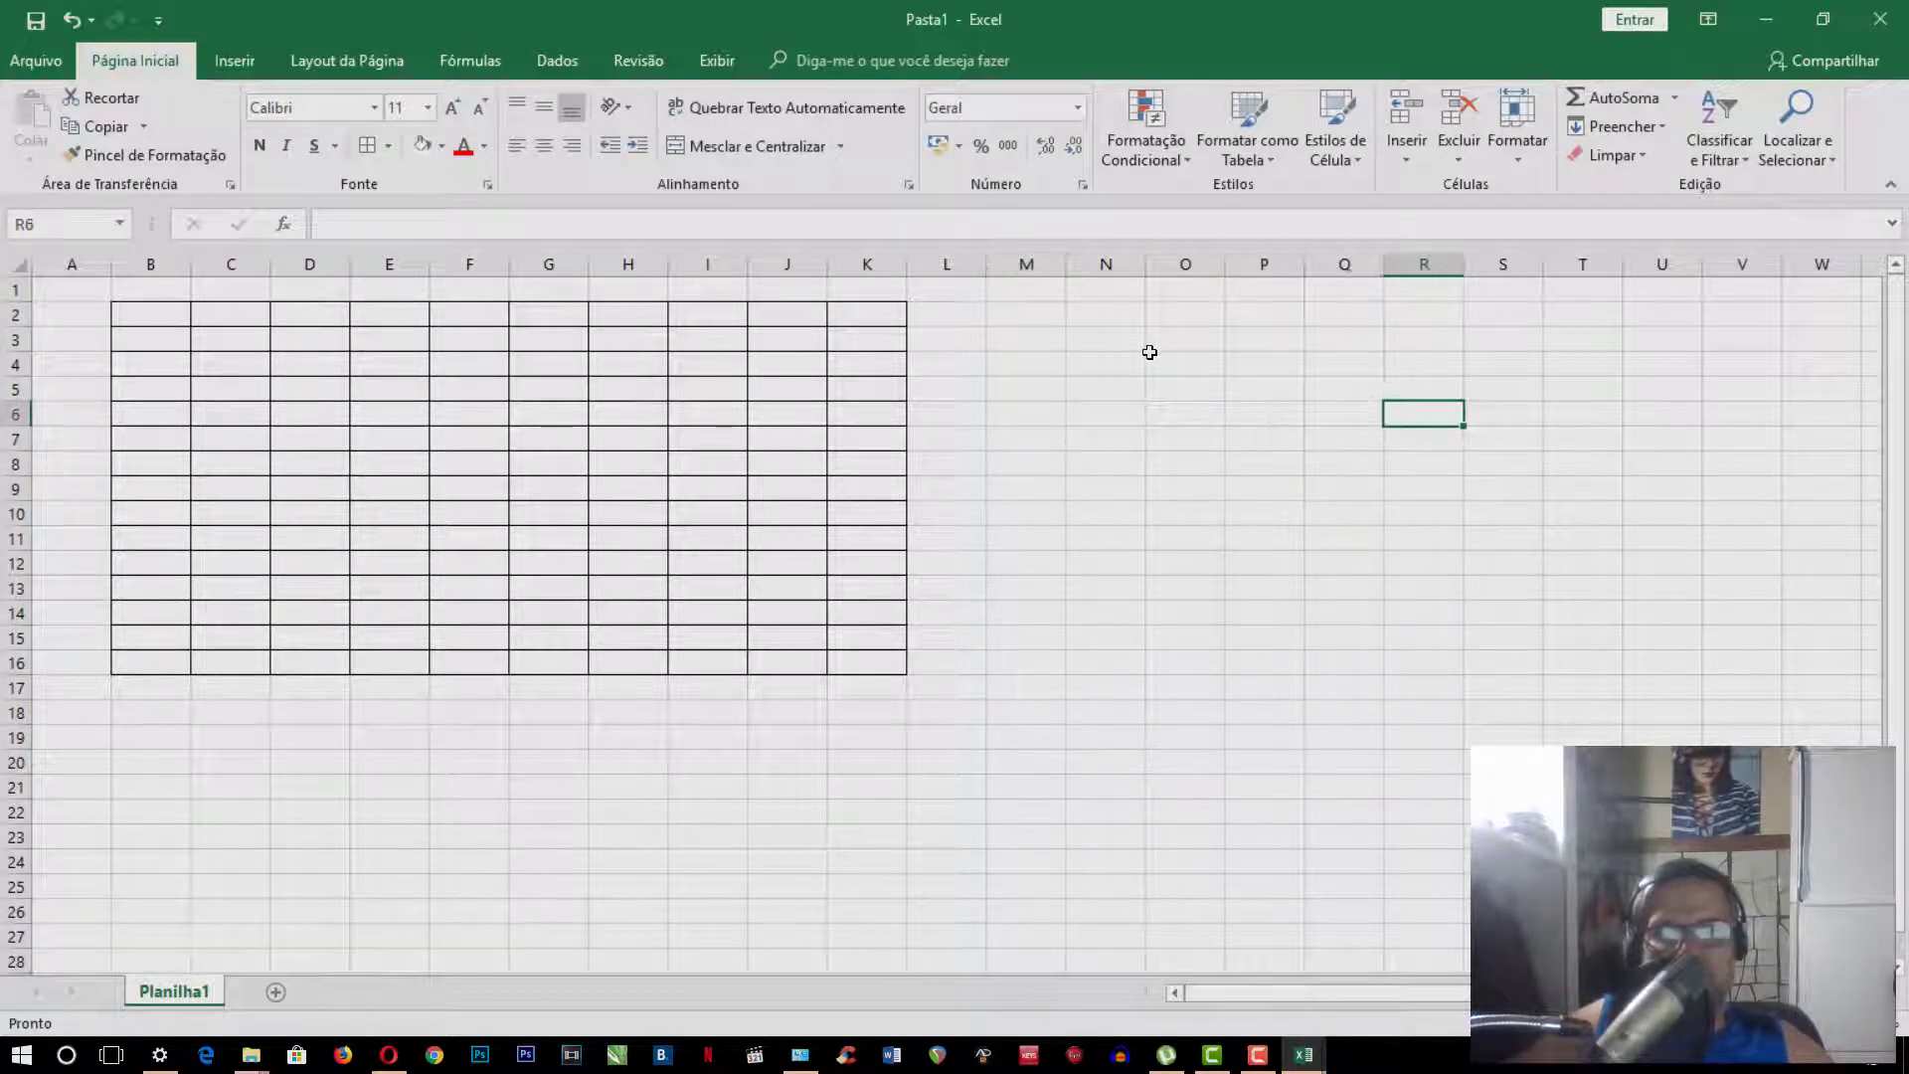
pyautogui.click(1036, 339)
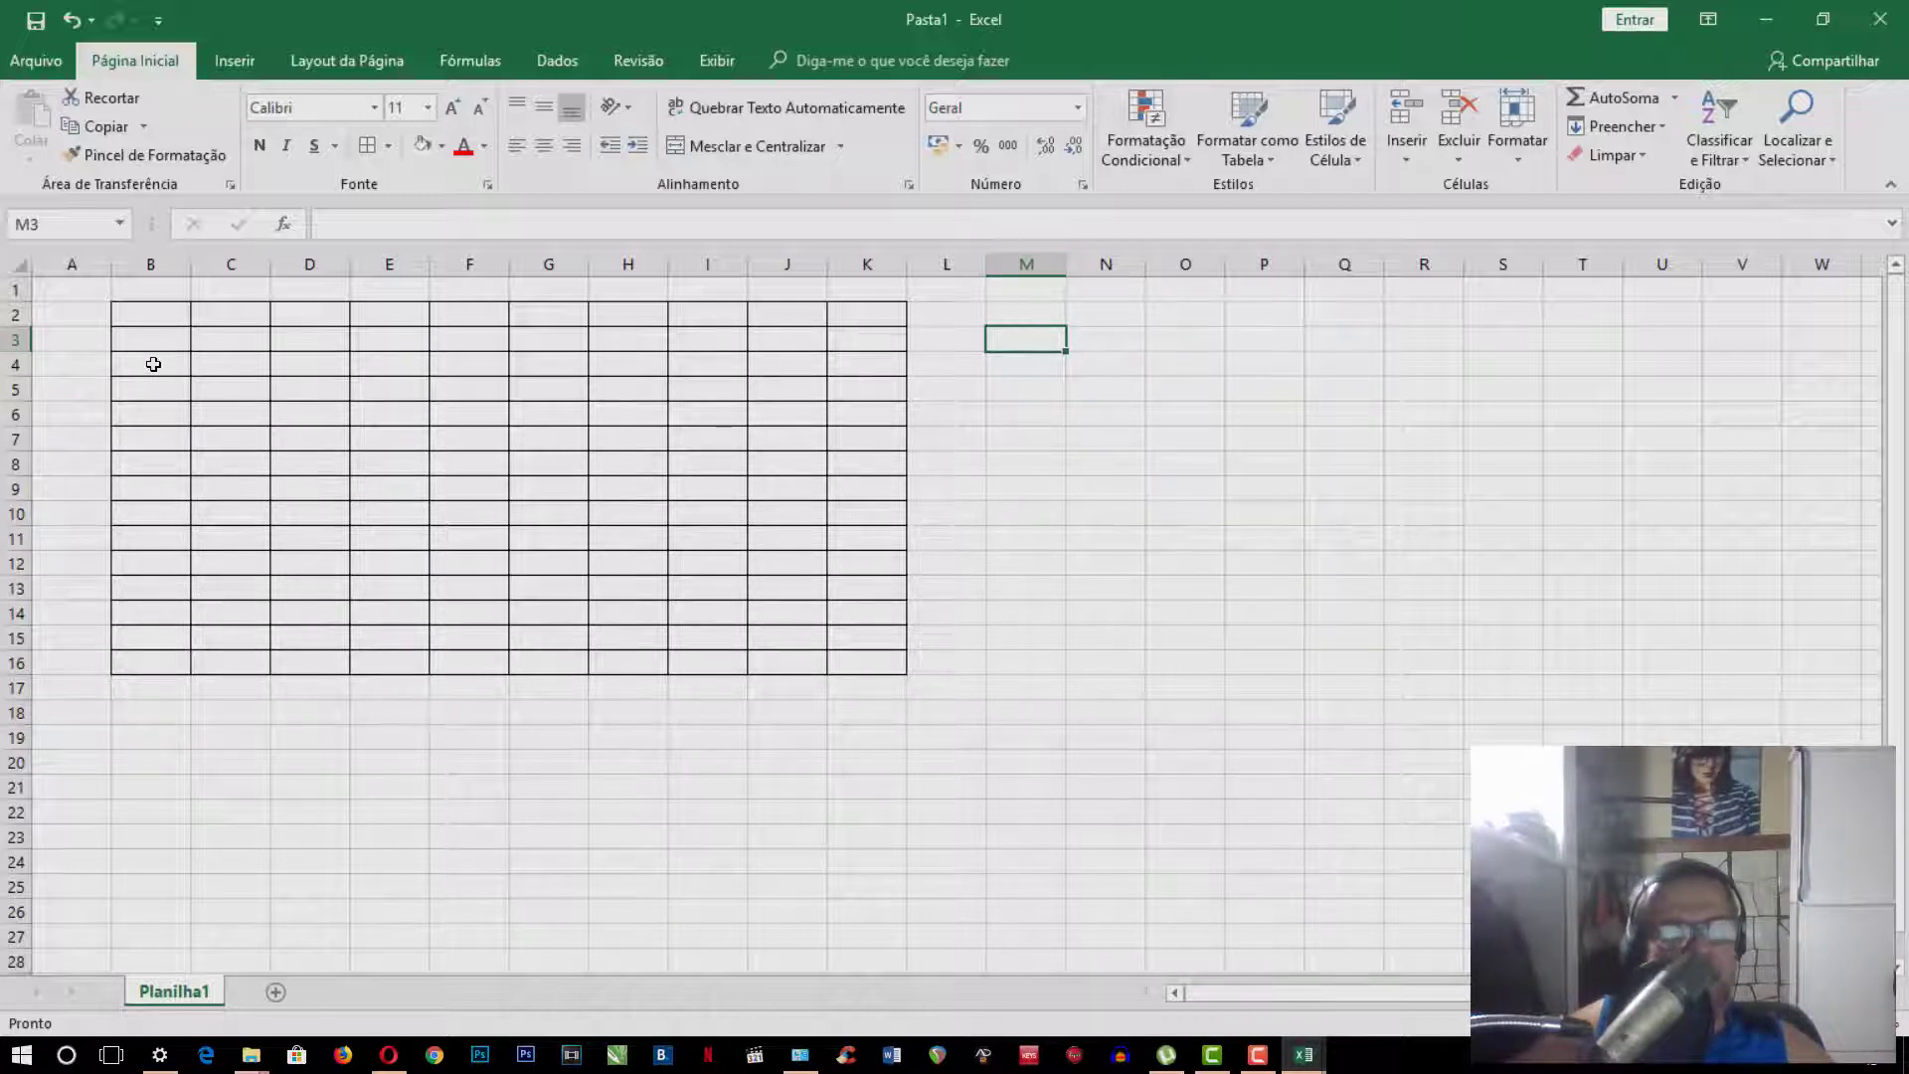
pyautogui.click(1018, 468)
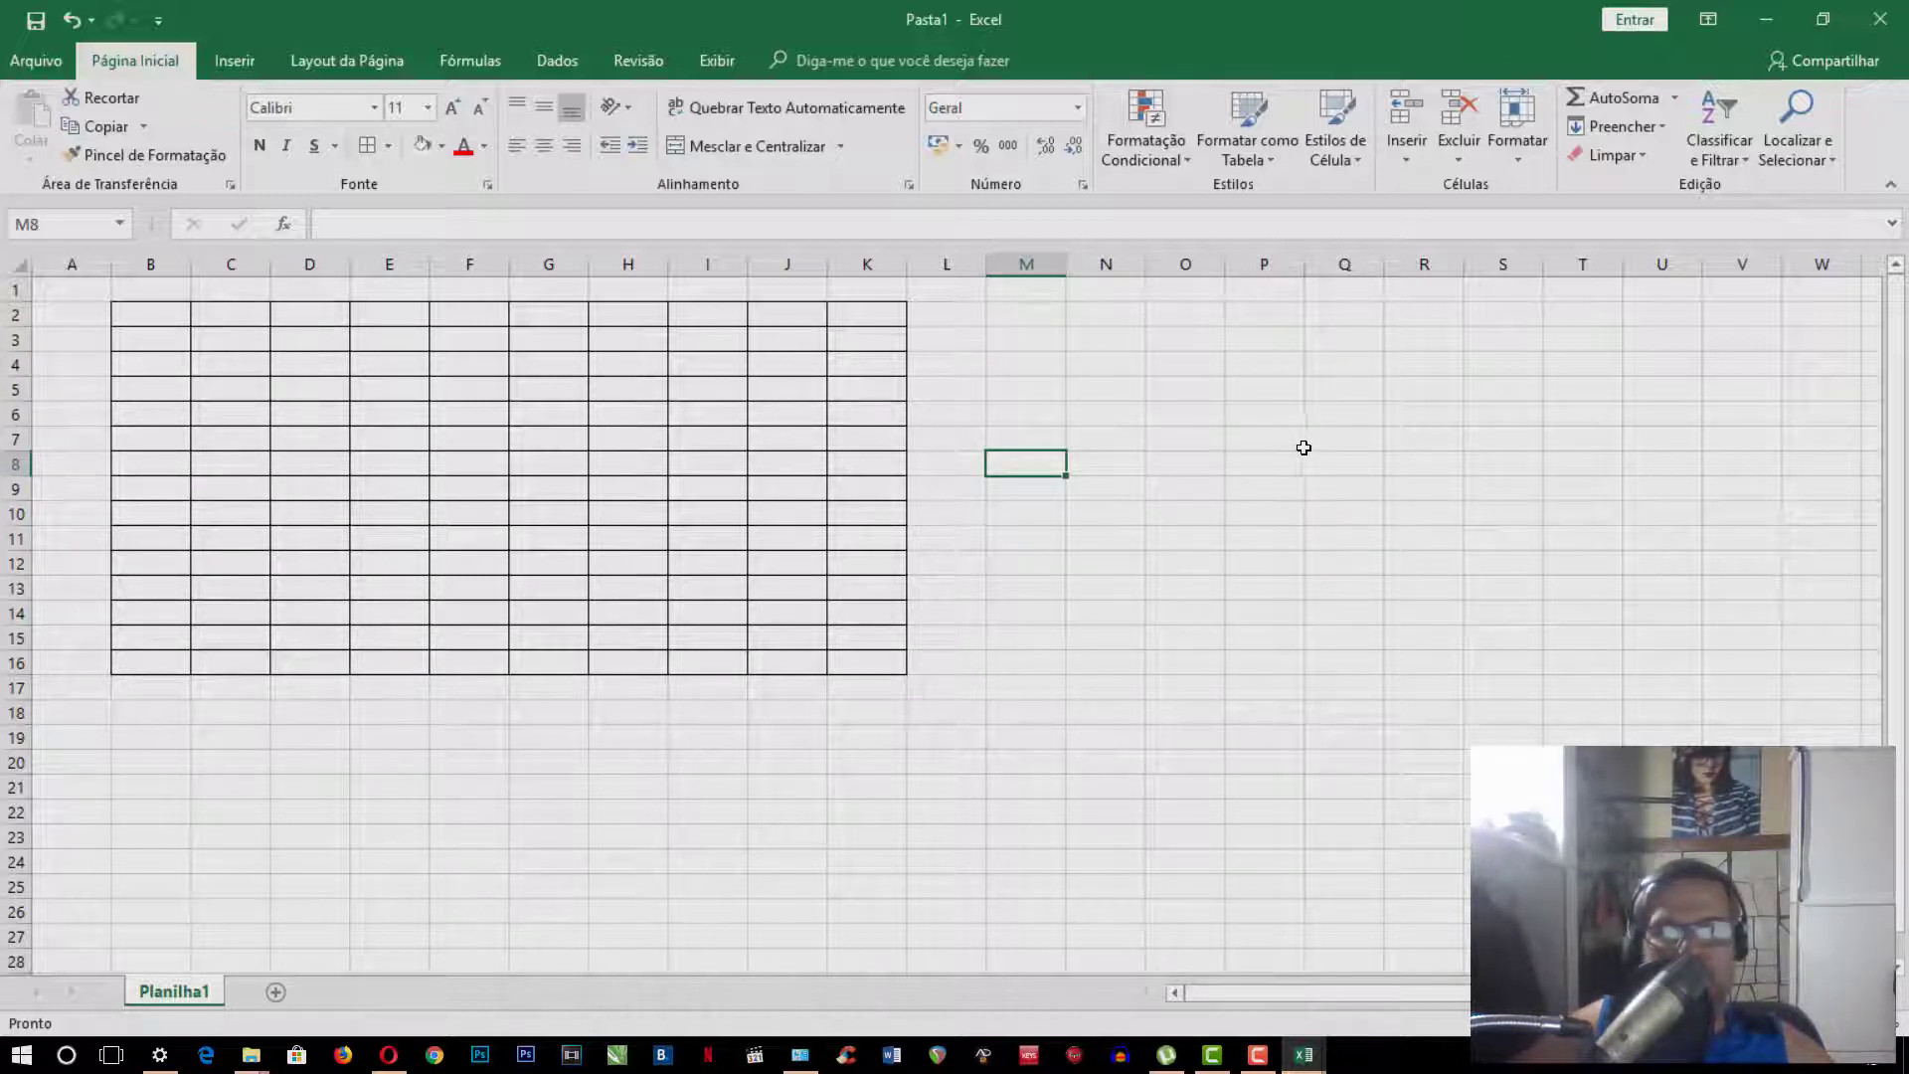
pyautogui.click(1275, 336)
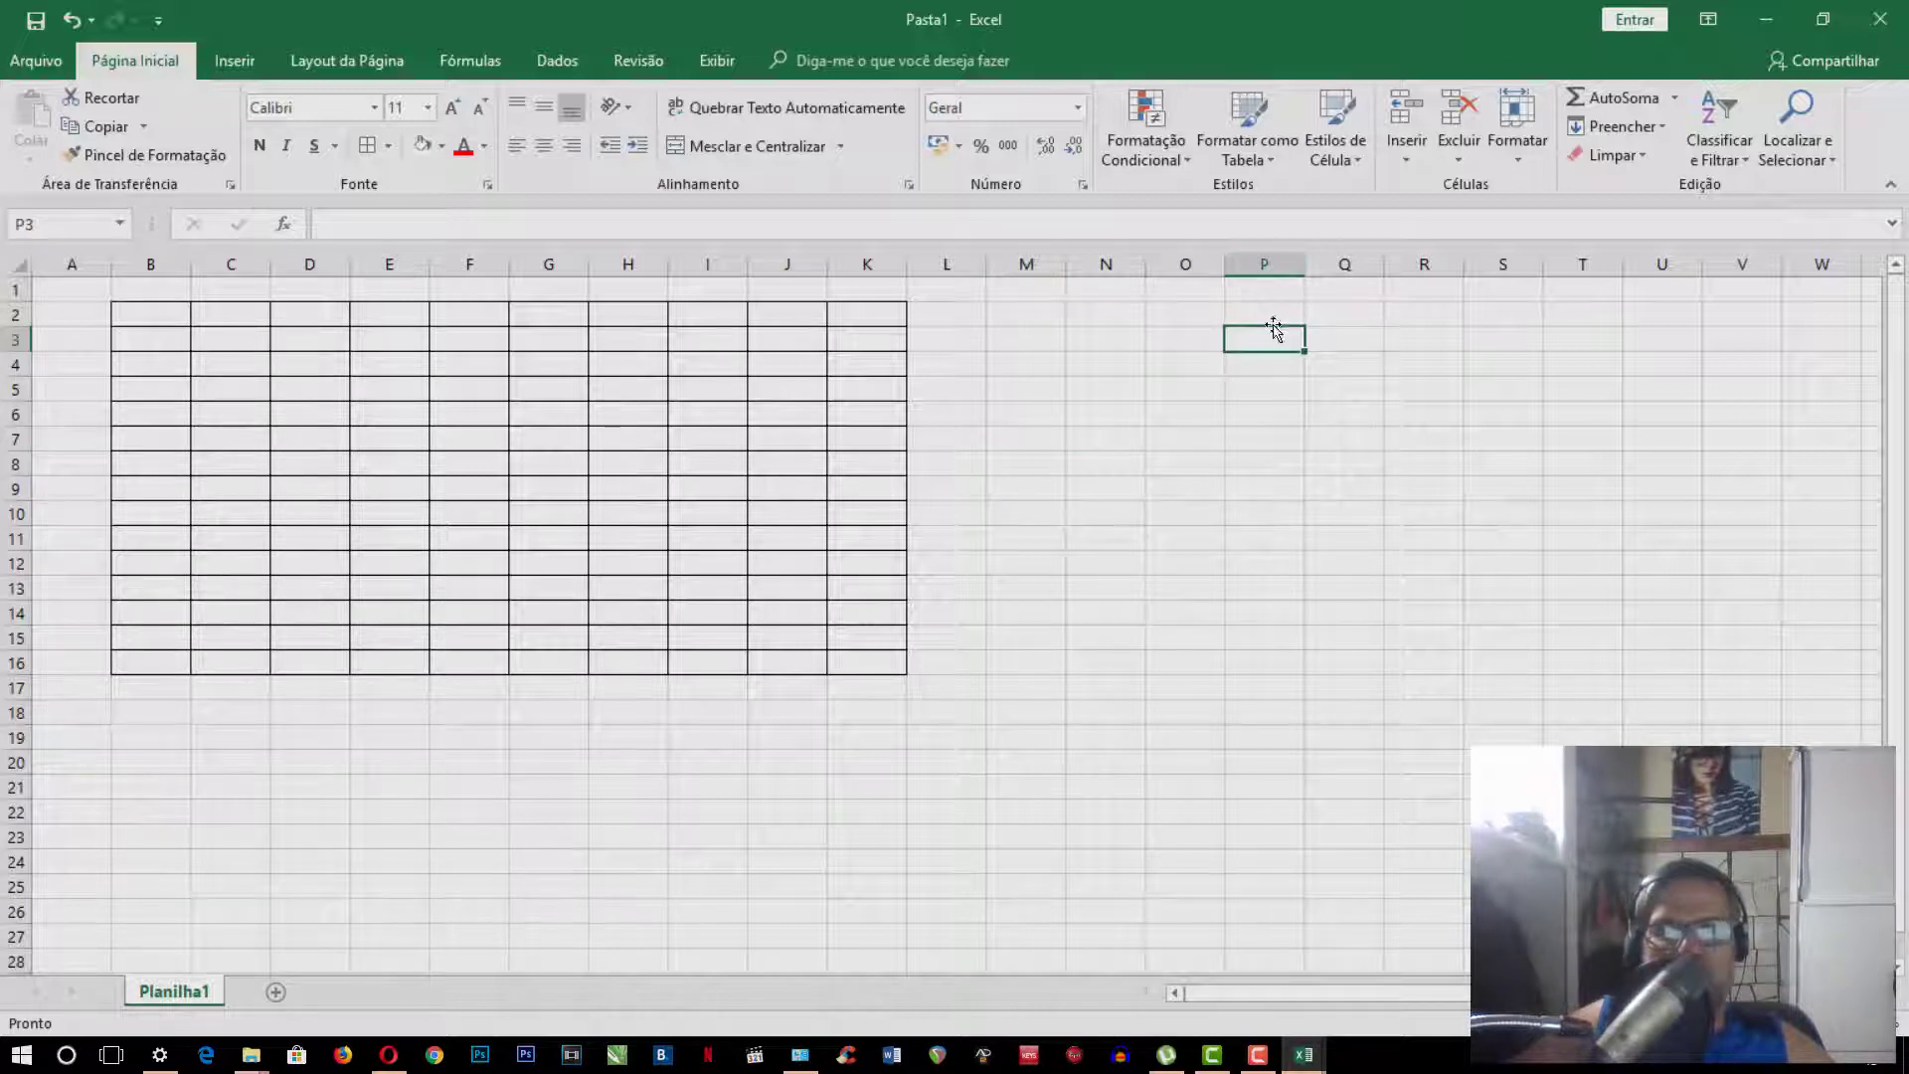
# Enter the sample text "ddddd" in cell A1
pyautogui.click(76, 297)
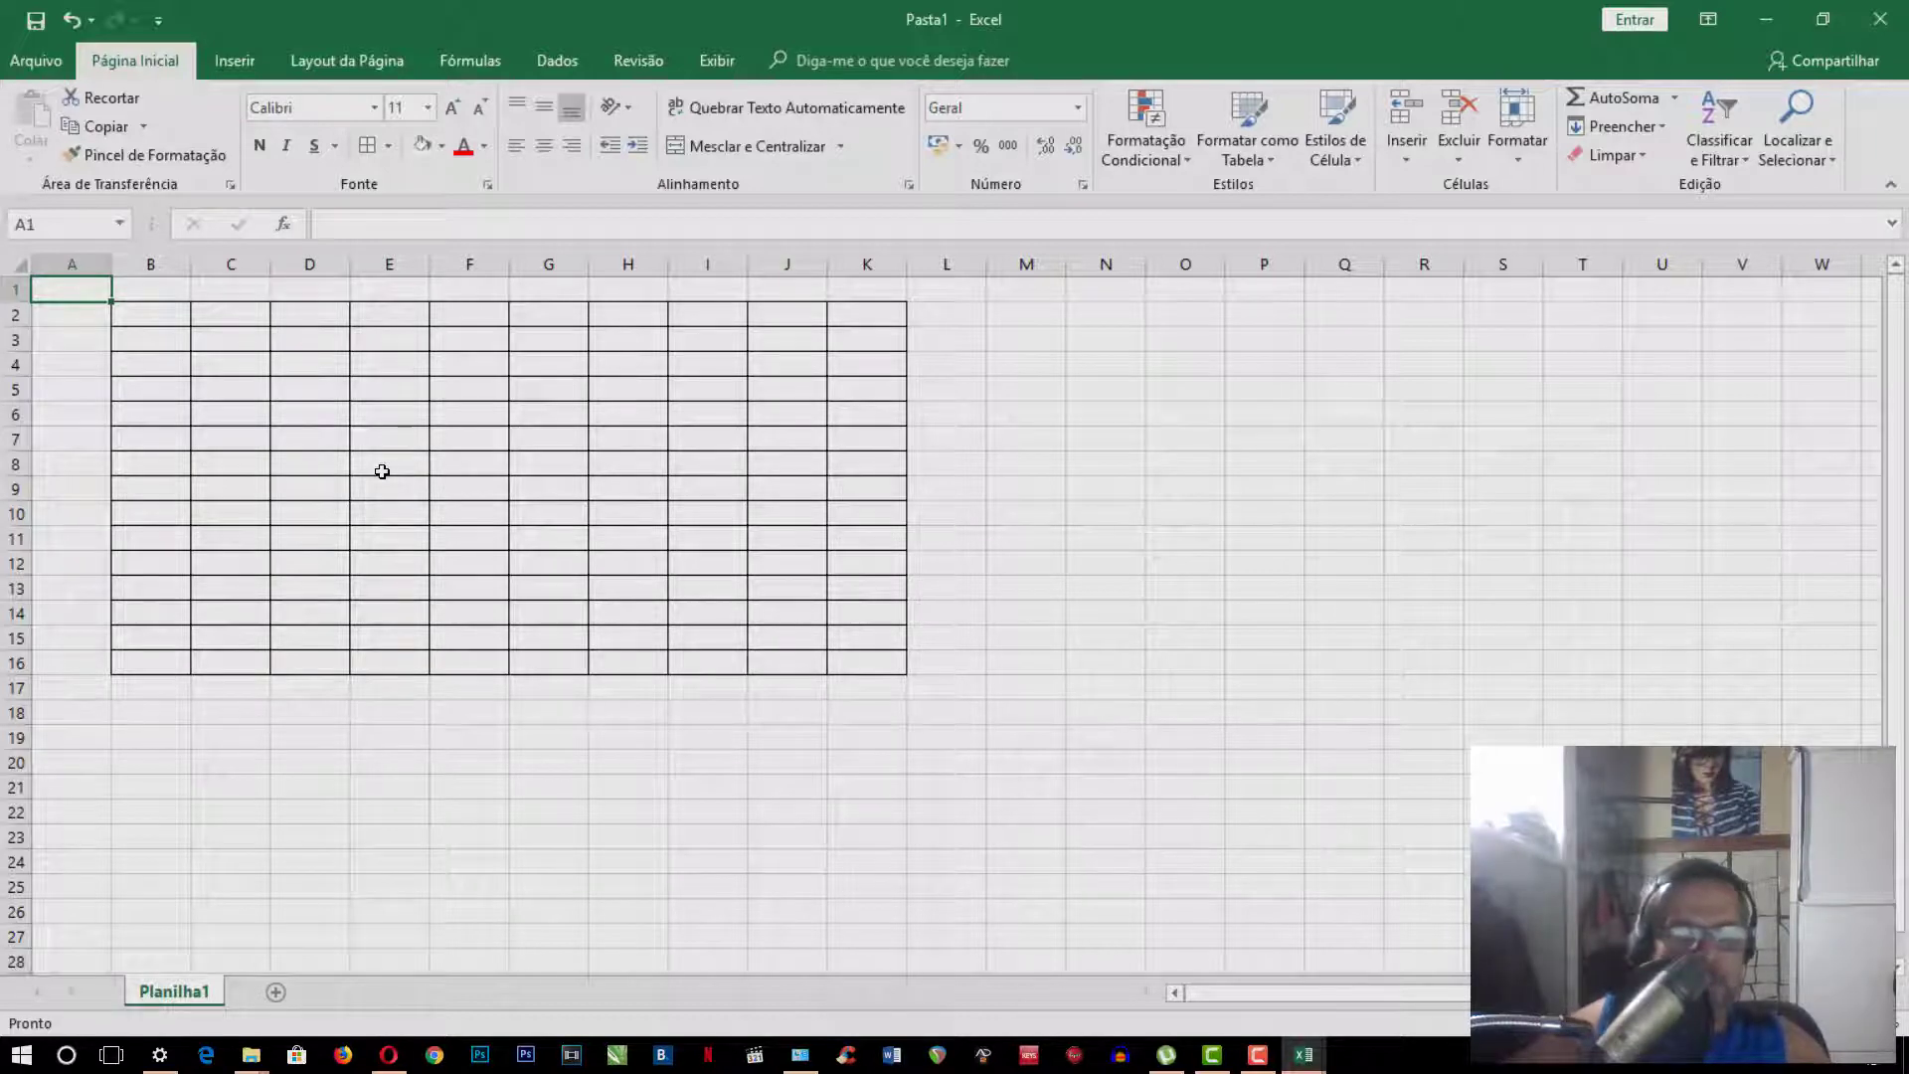
pyautogui.write('ddddd')
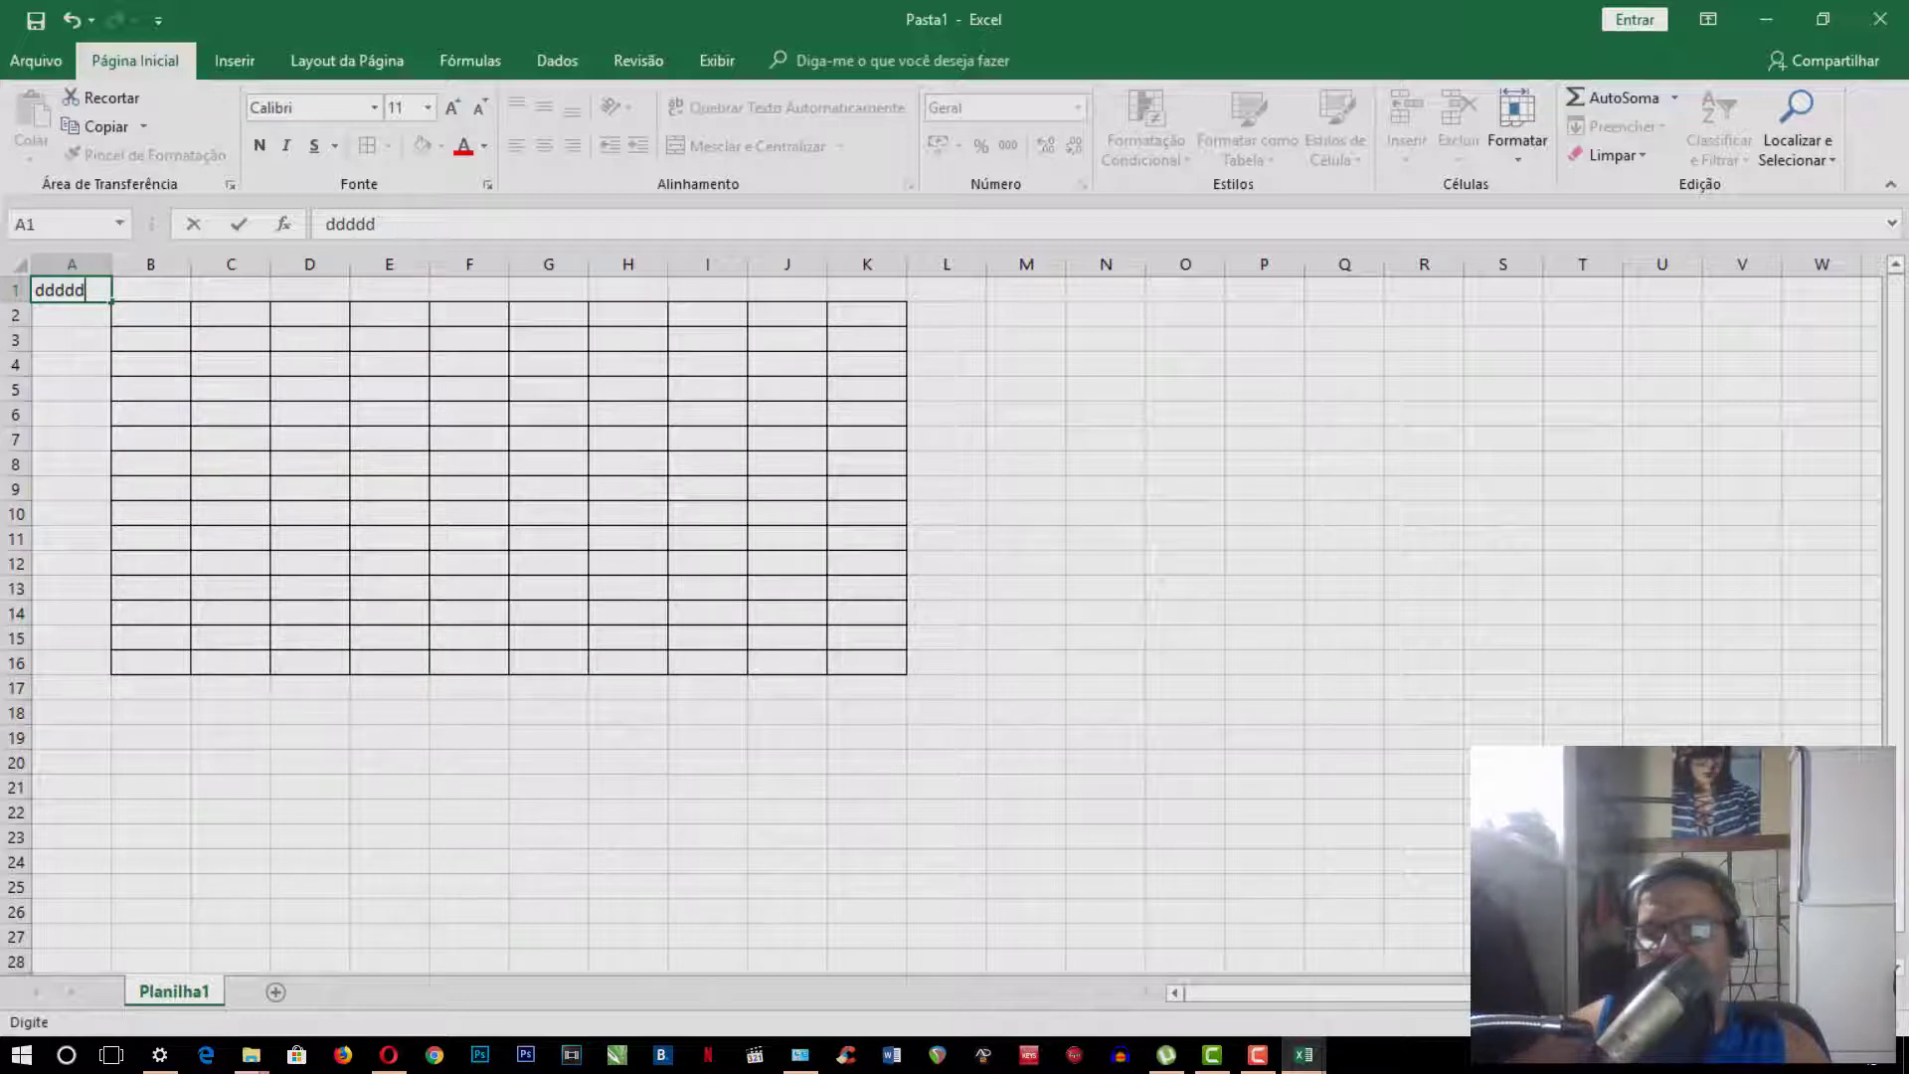
pyautogui.click(1187, 463)
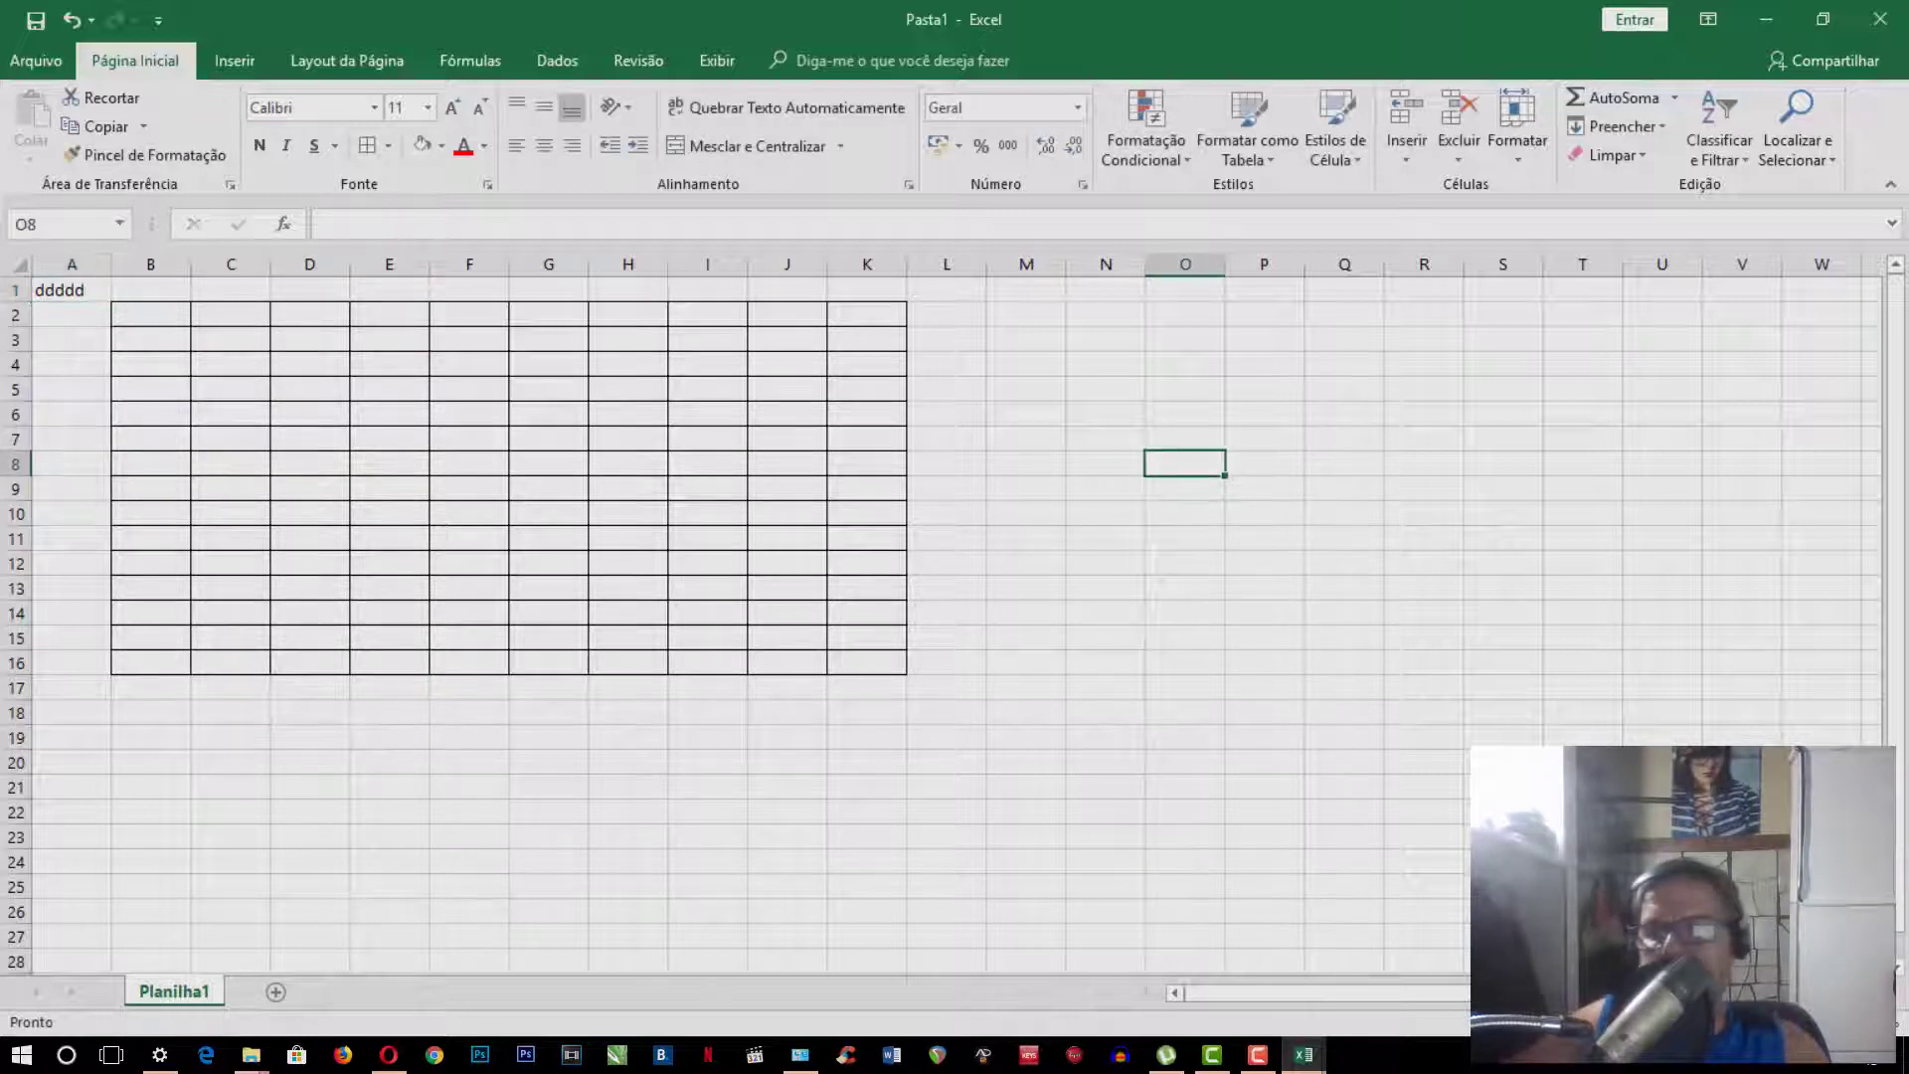
# Enter "rede" in cell B2, the first cell of the bordered table
pyautogui.scroll(5, 954, 597)
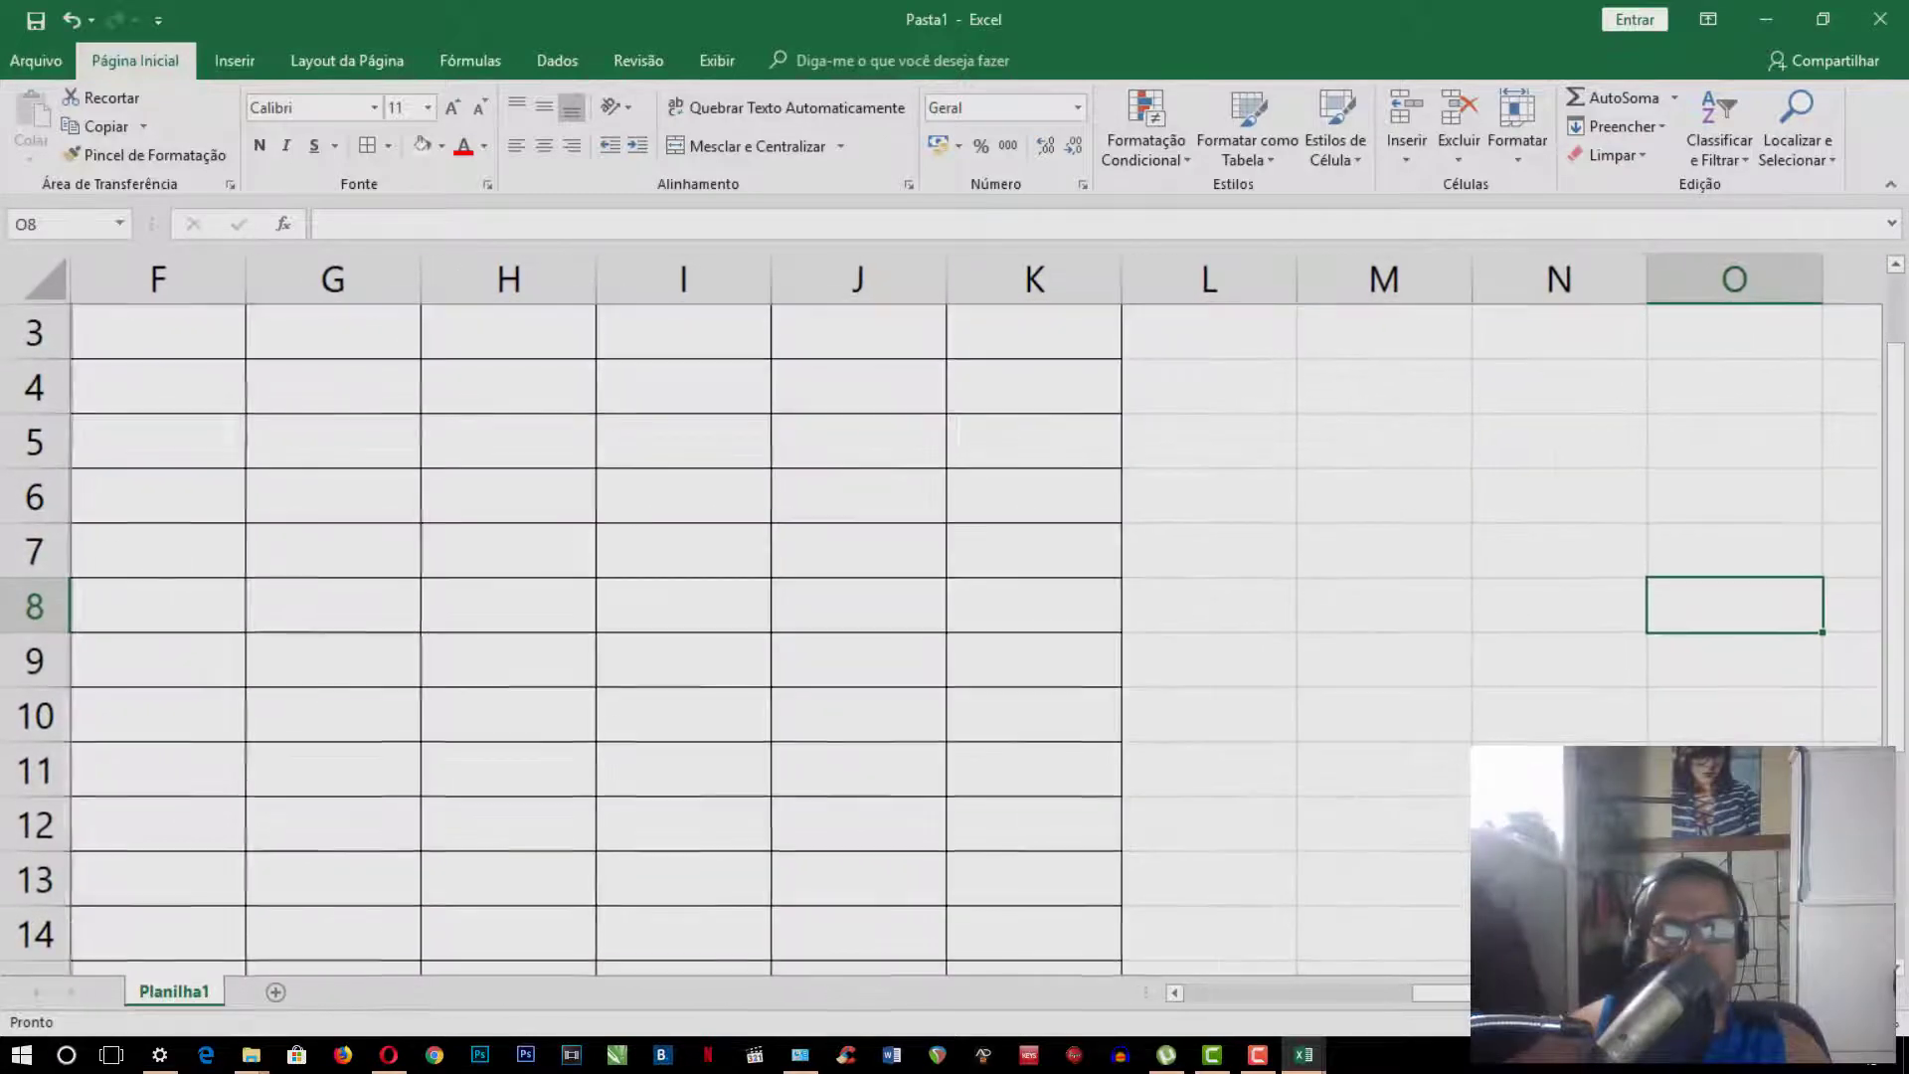
pyautogui.moveTo(1651, 993); pyautogui.dragTo(1392, 997)
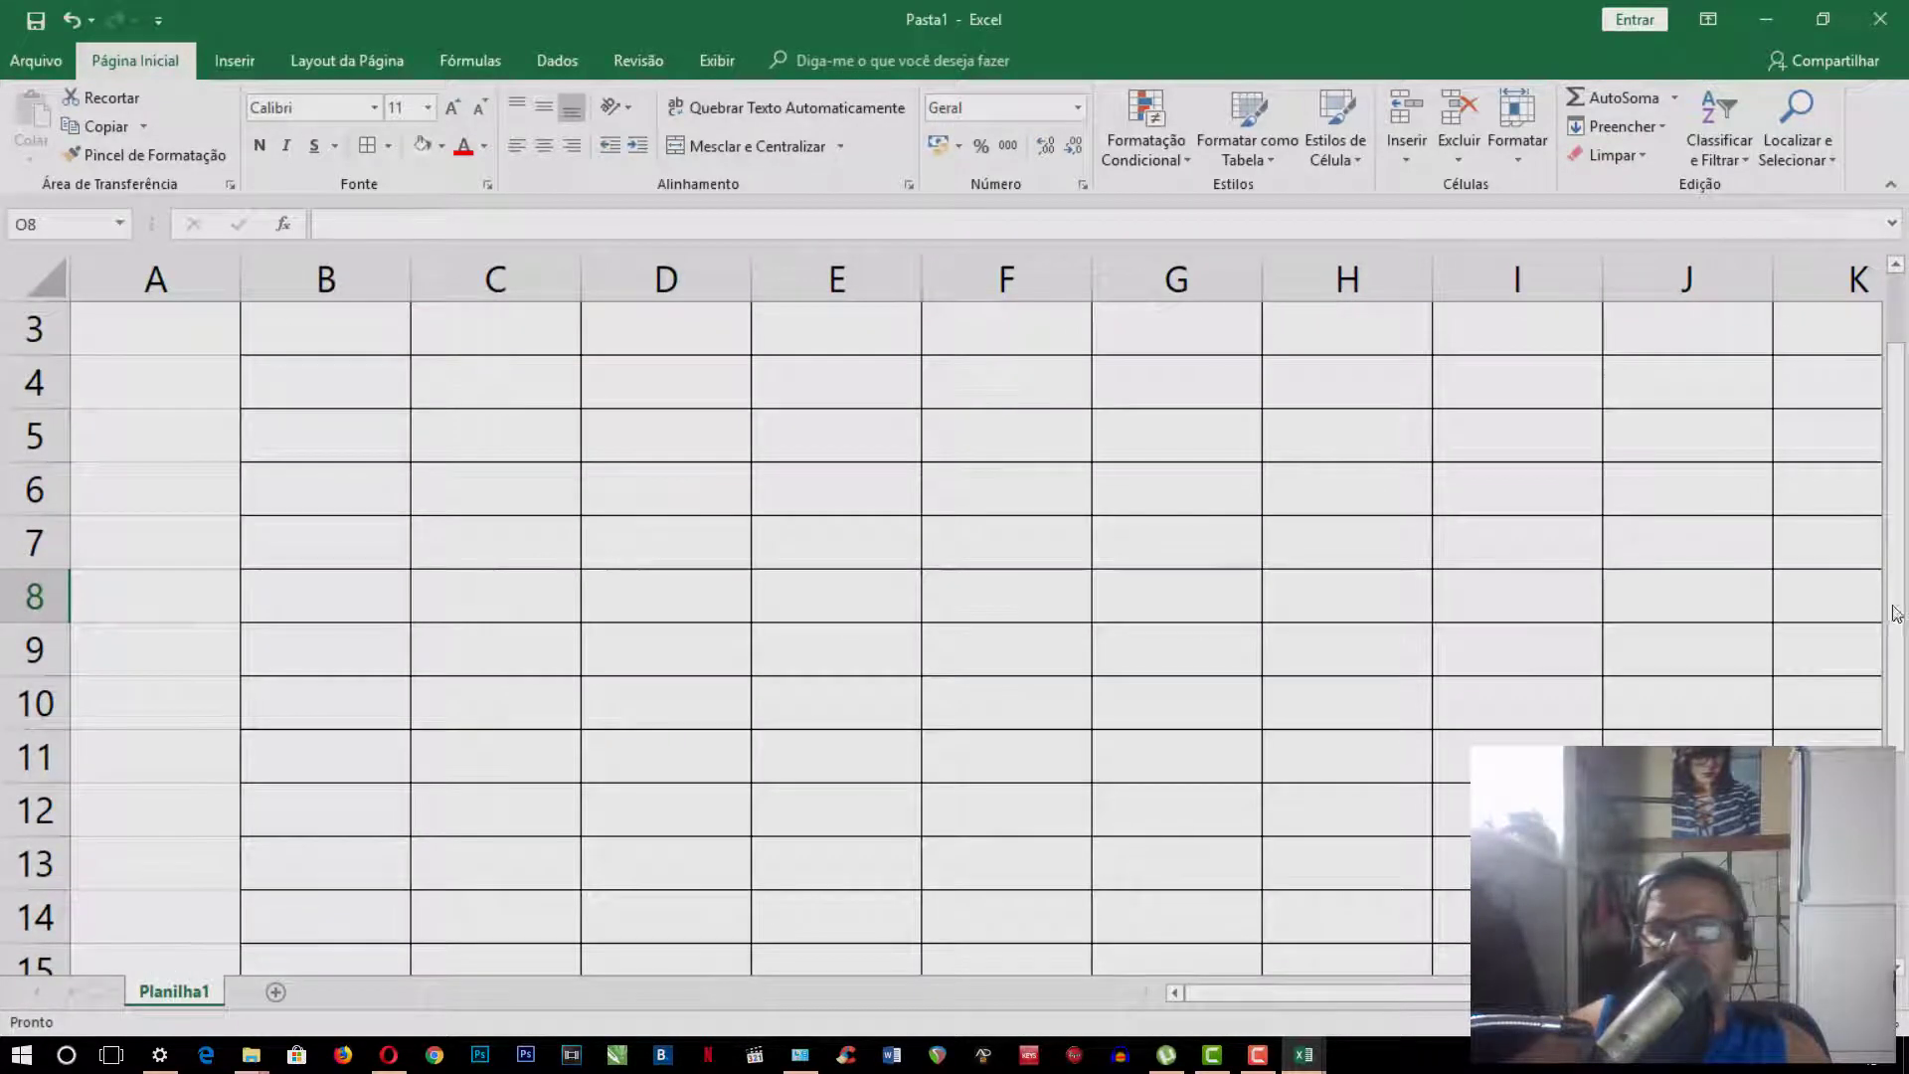
pyautogui.moveTo(1896, 470); pyautogui.dragTo(1904, 451)
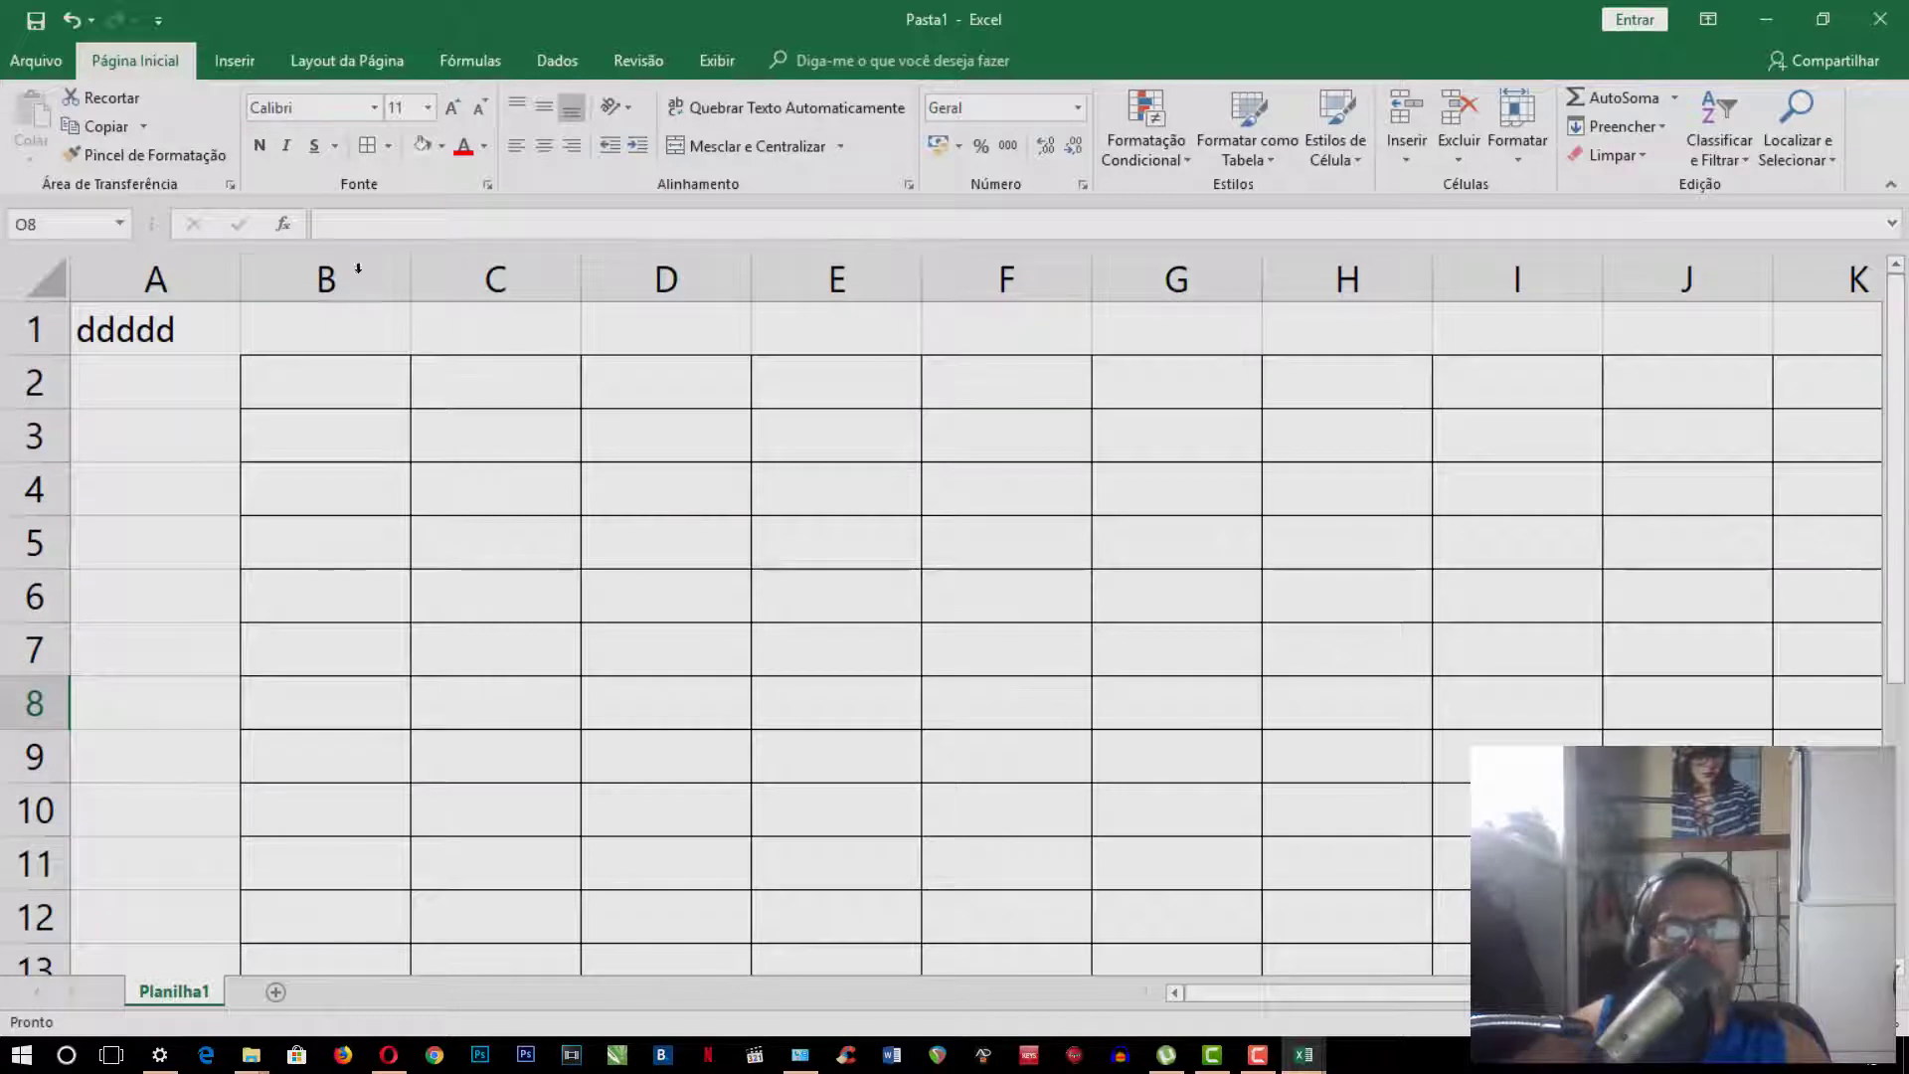
pyautogui.click(318, 387)
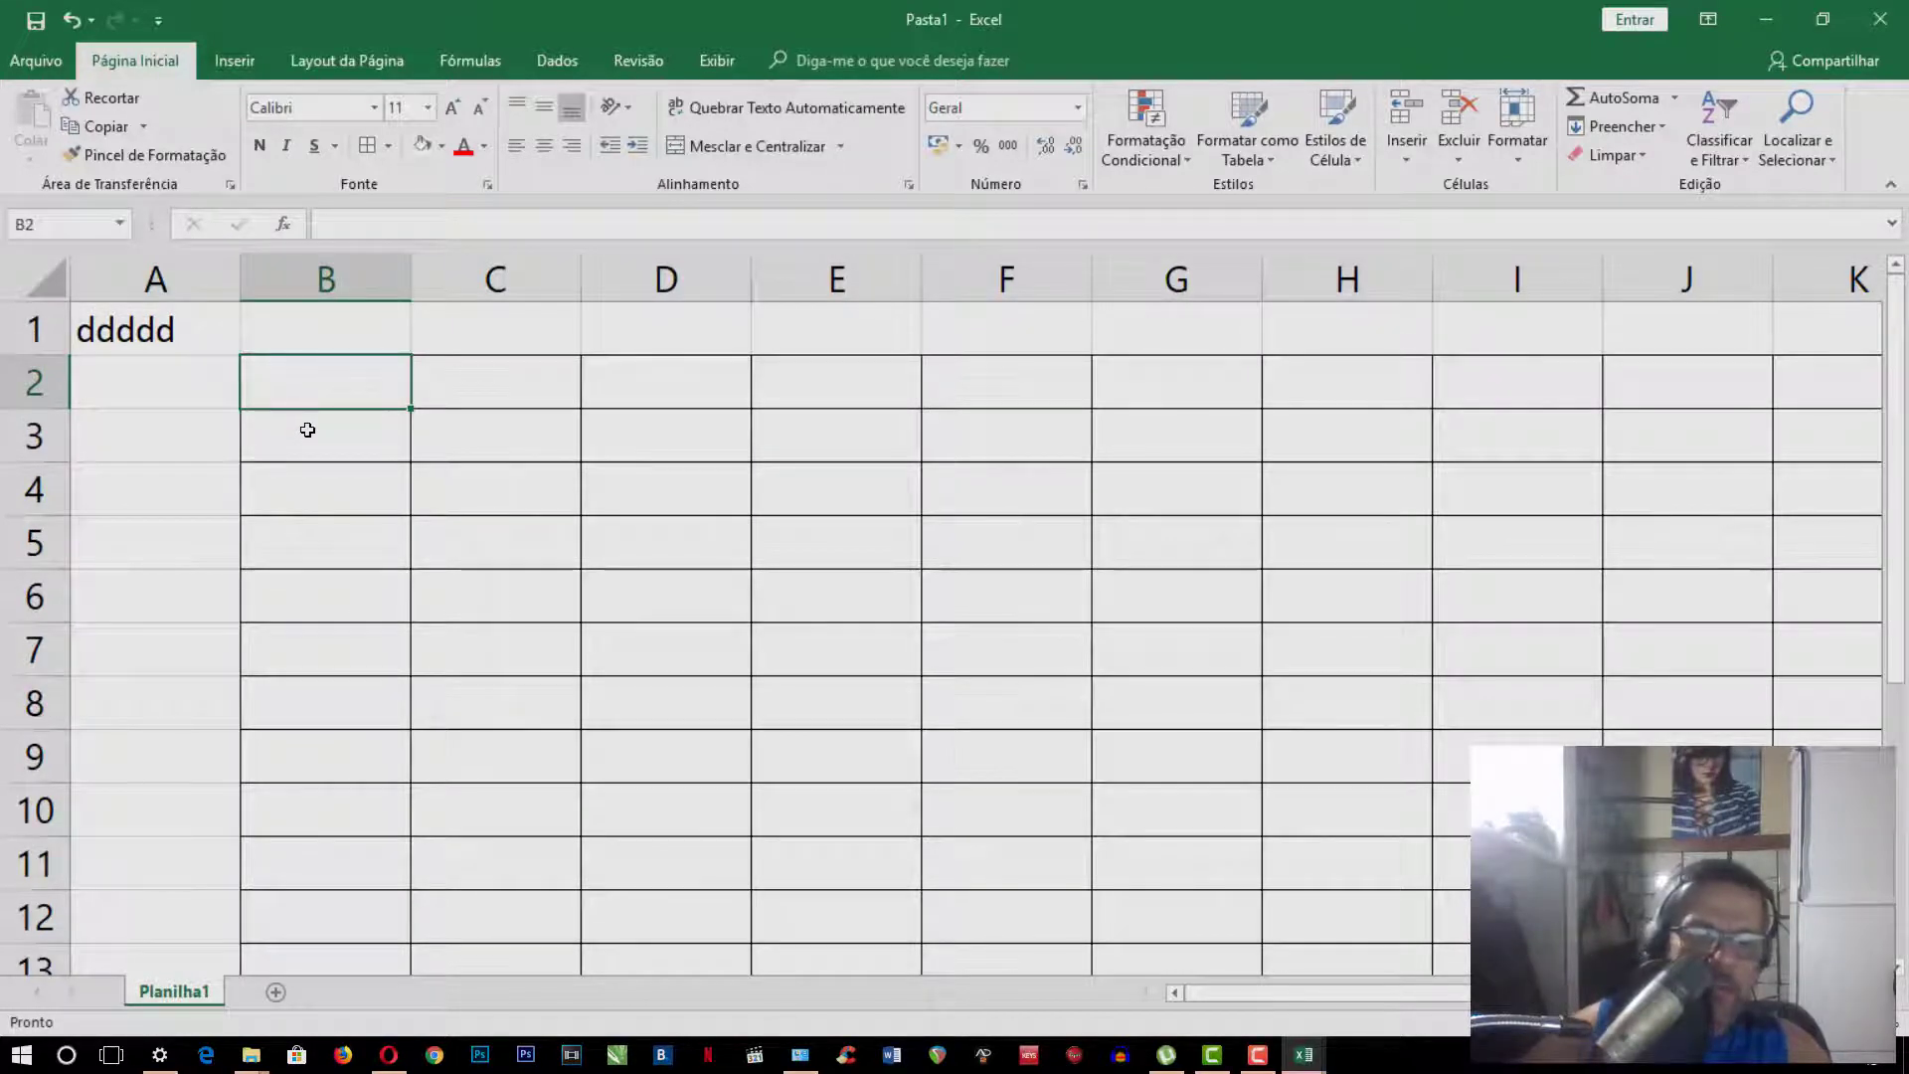
pyautogui.write('rede')
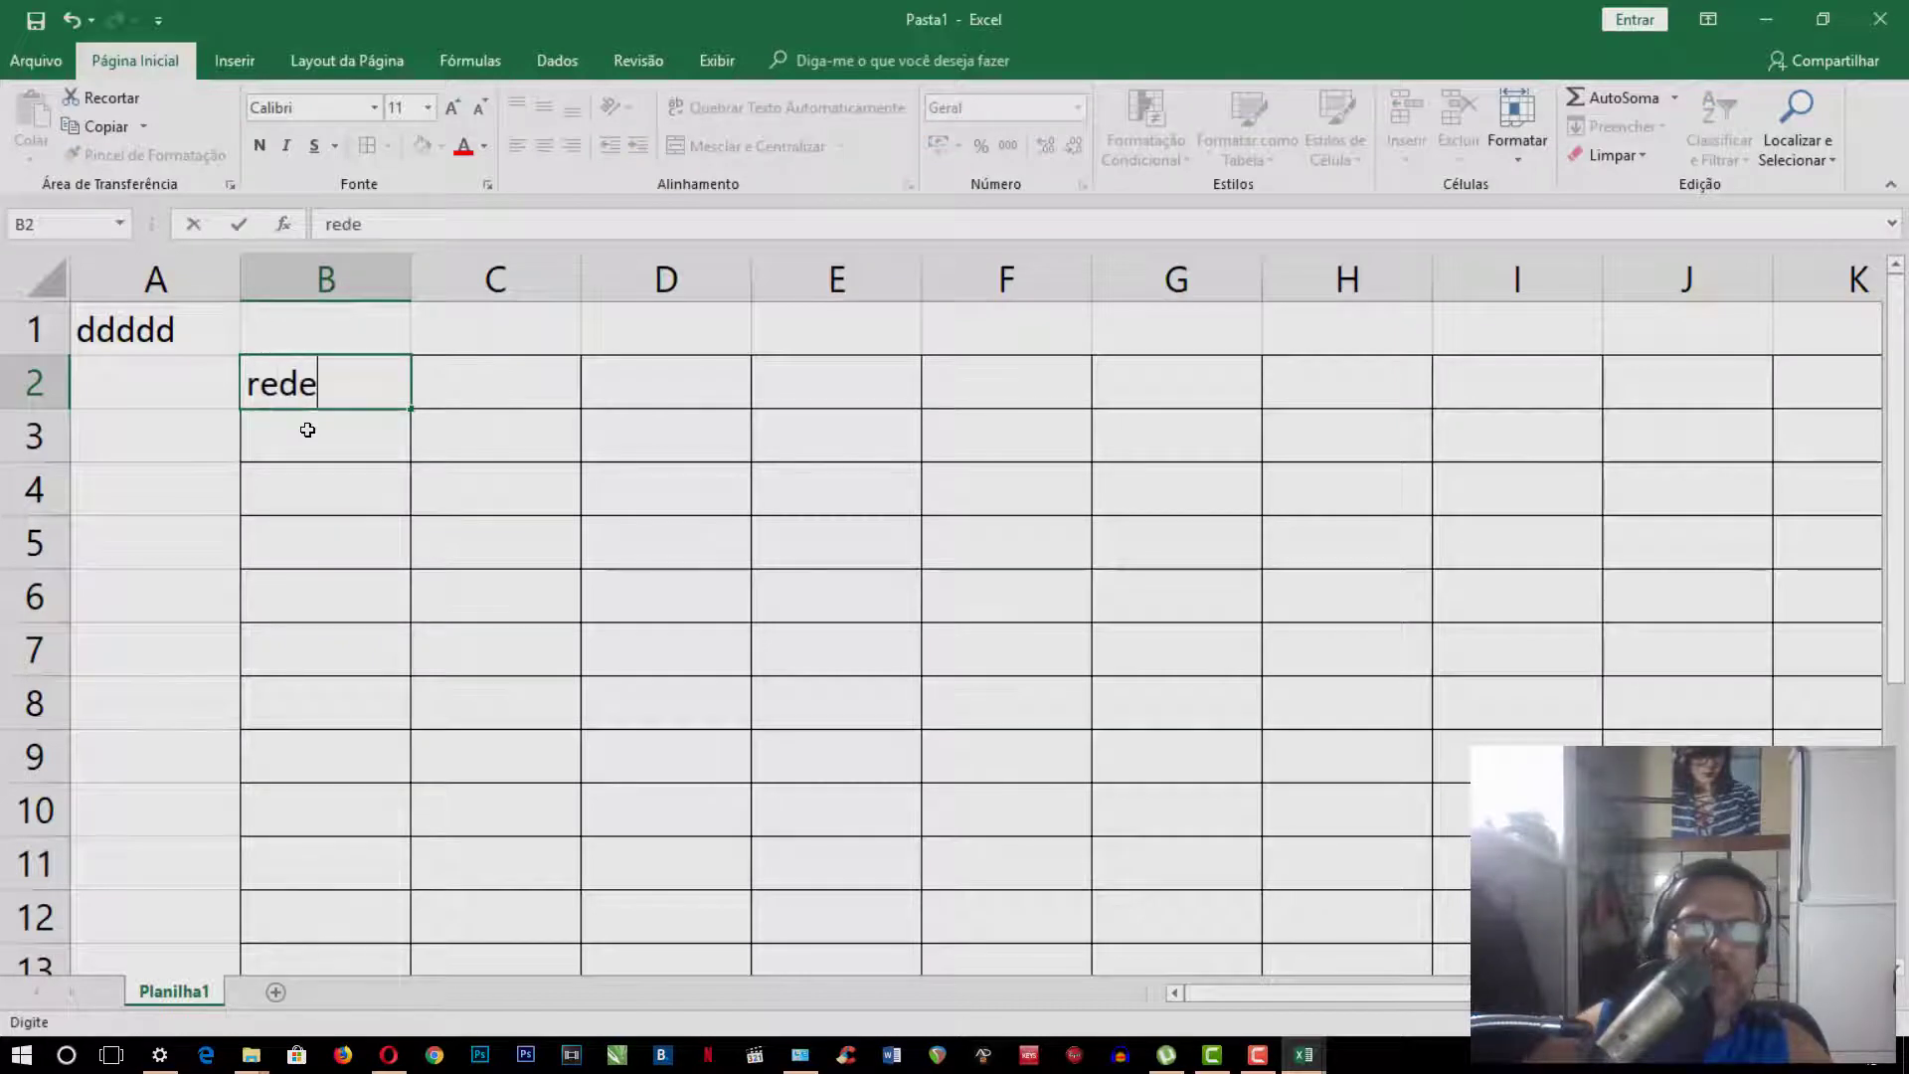
pyautogui.press('Return')
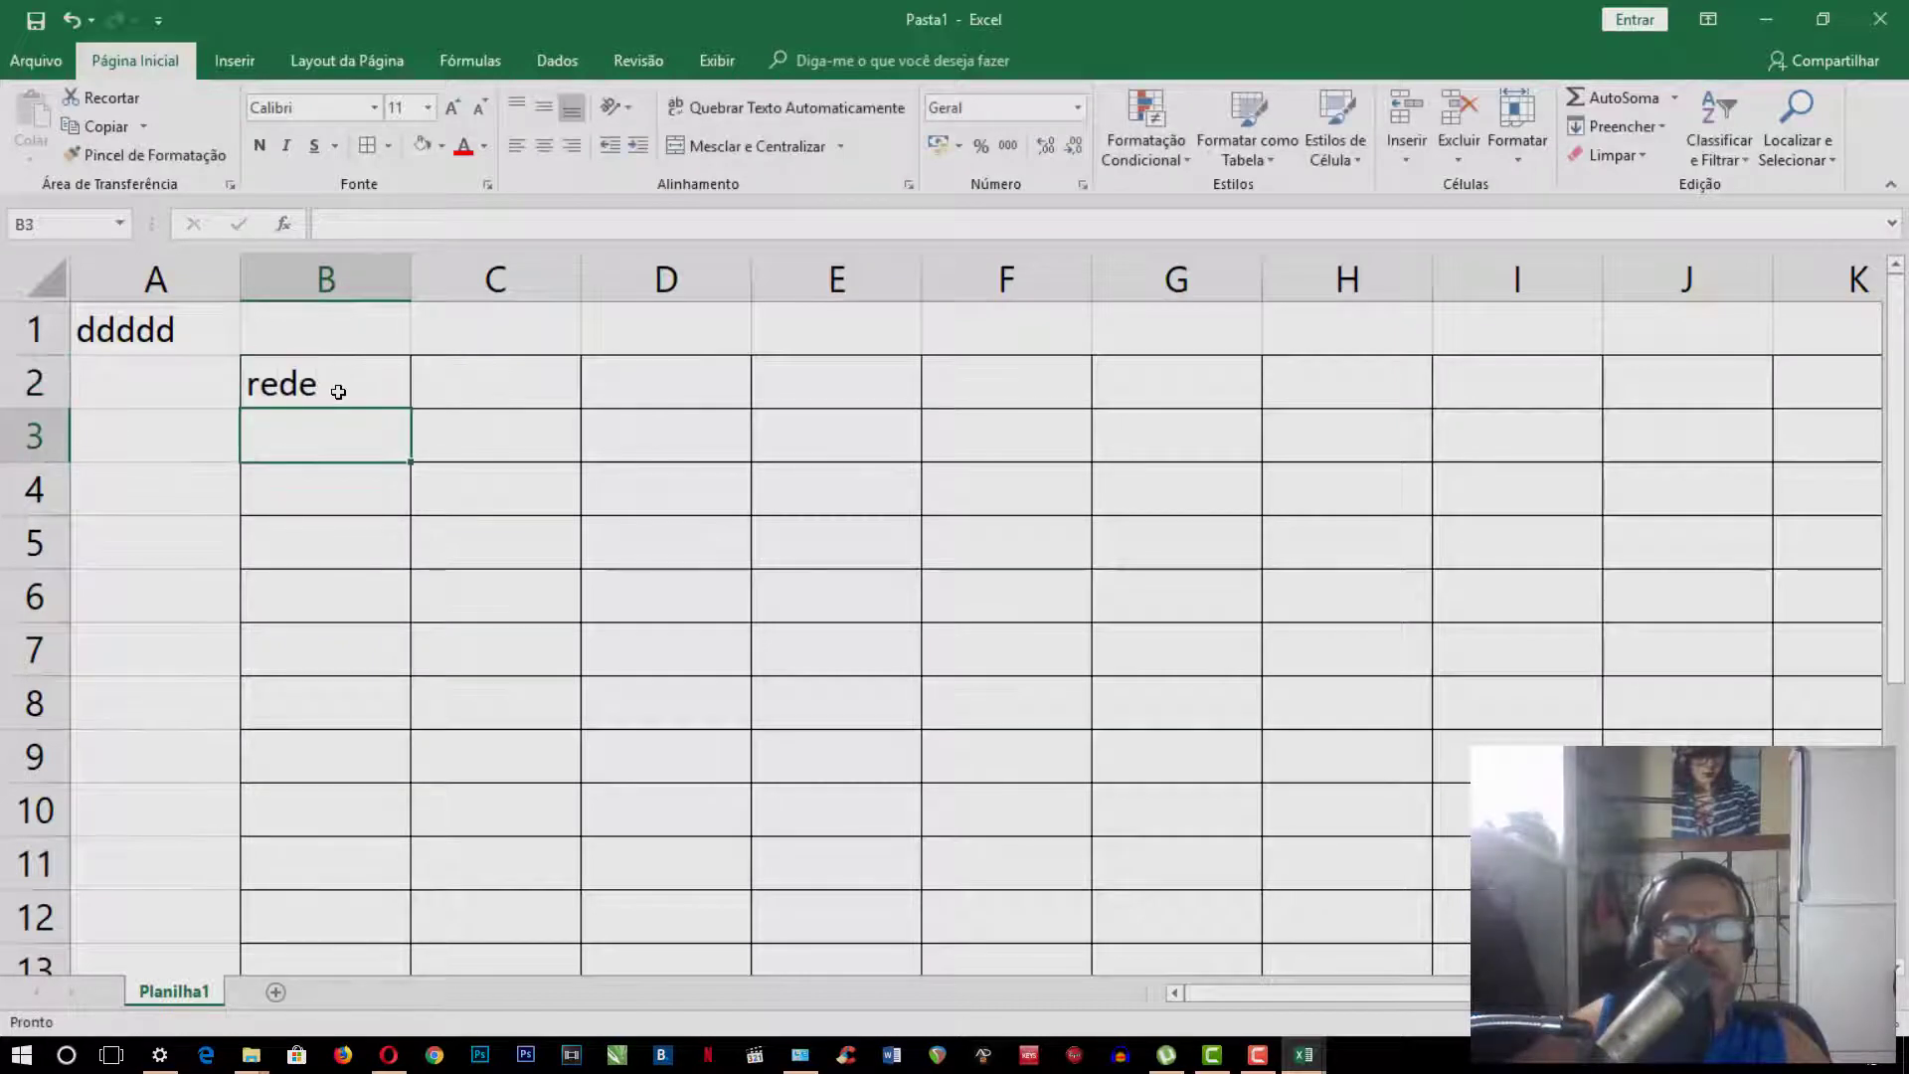
# Align cell B2 vertically to the middle and try center, left and right horizontal alignment on its text
pyautogui.click(336, 384)
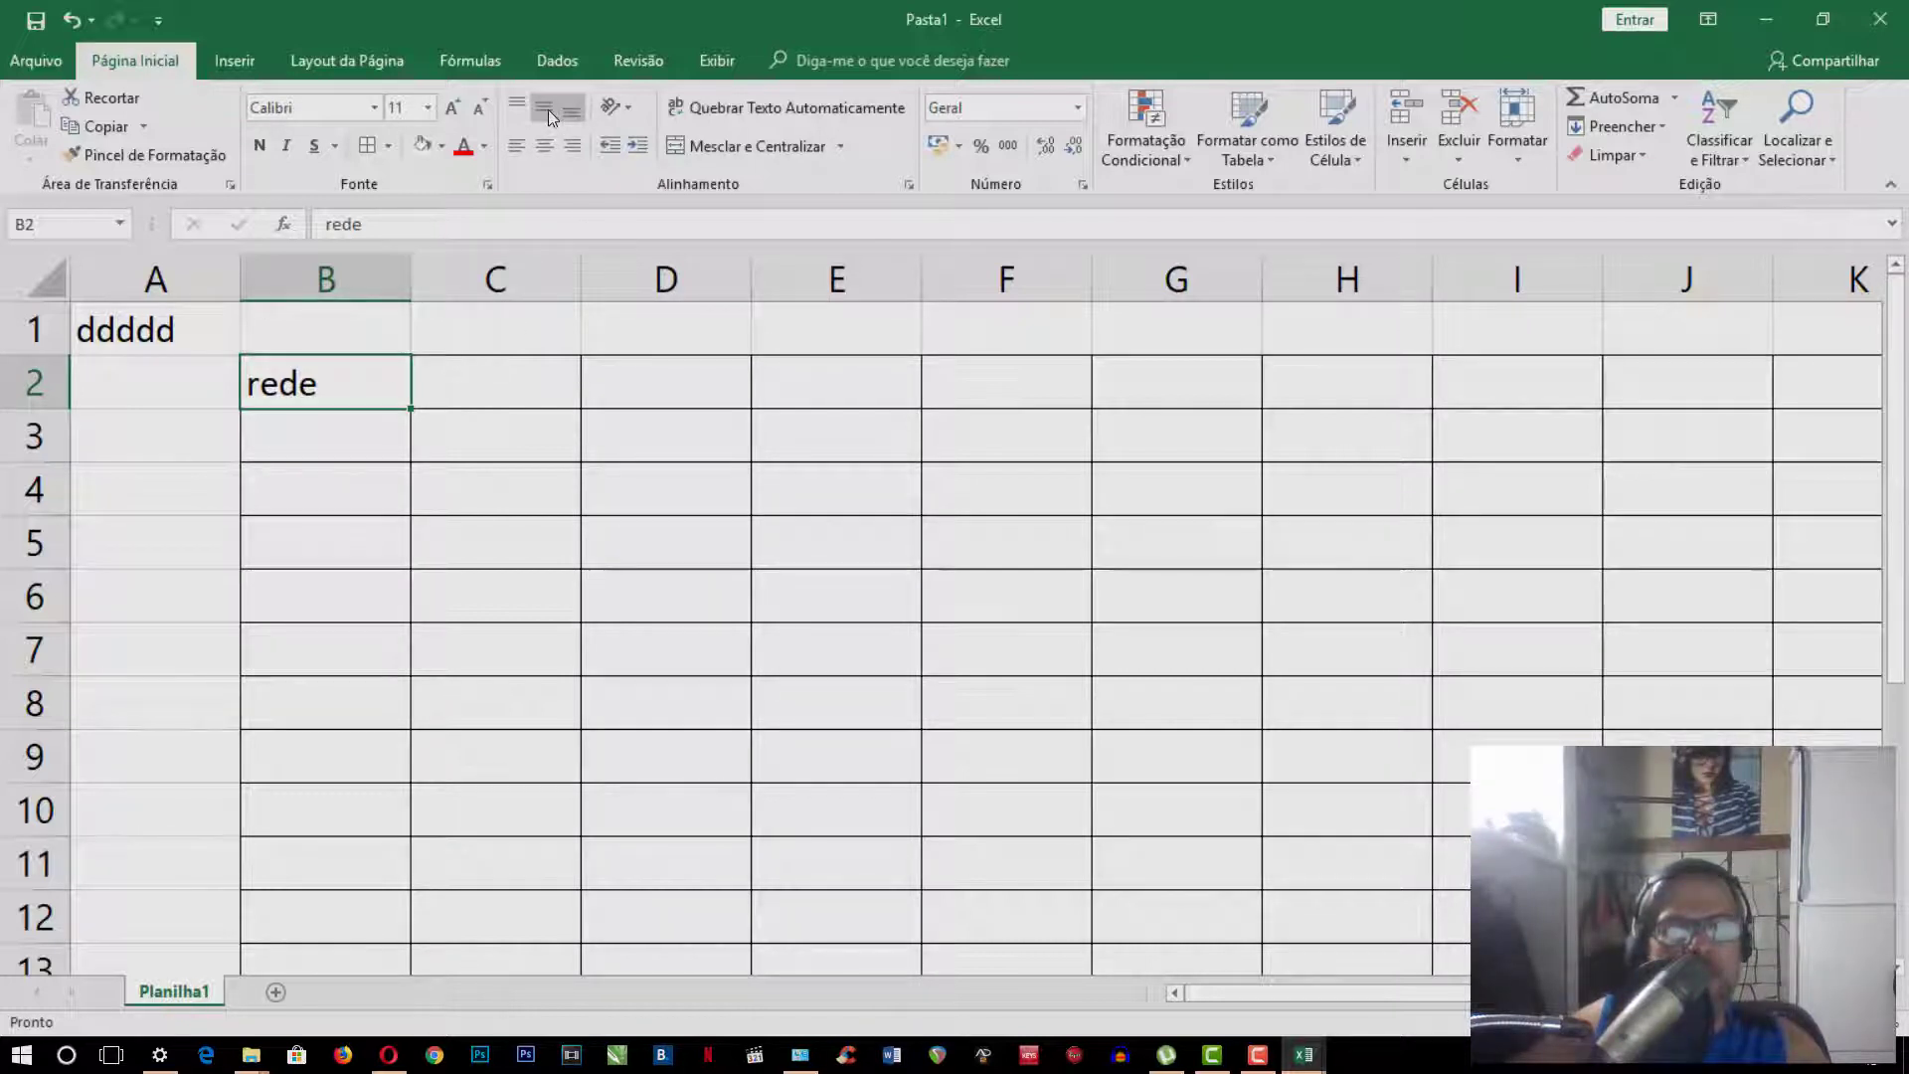
pyautogui.click(542, 148)
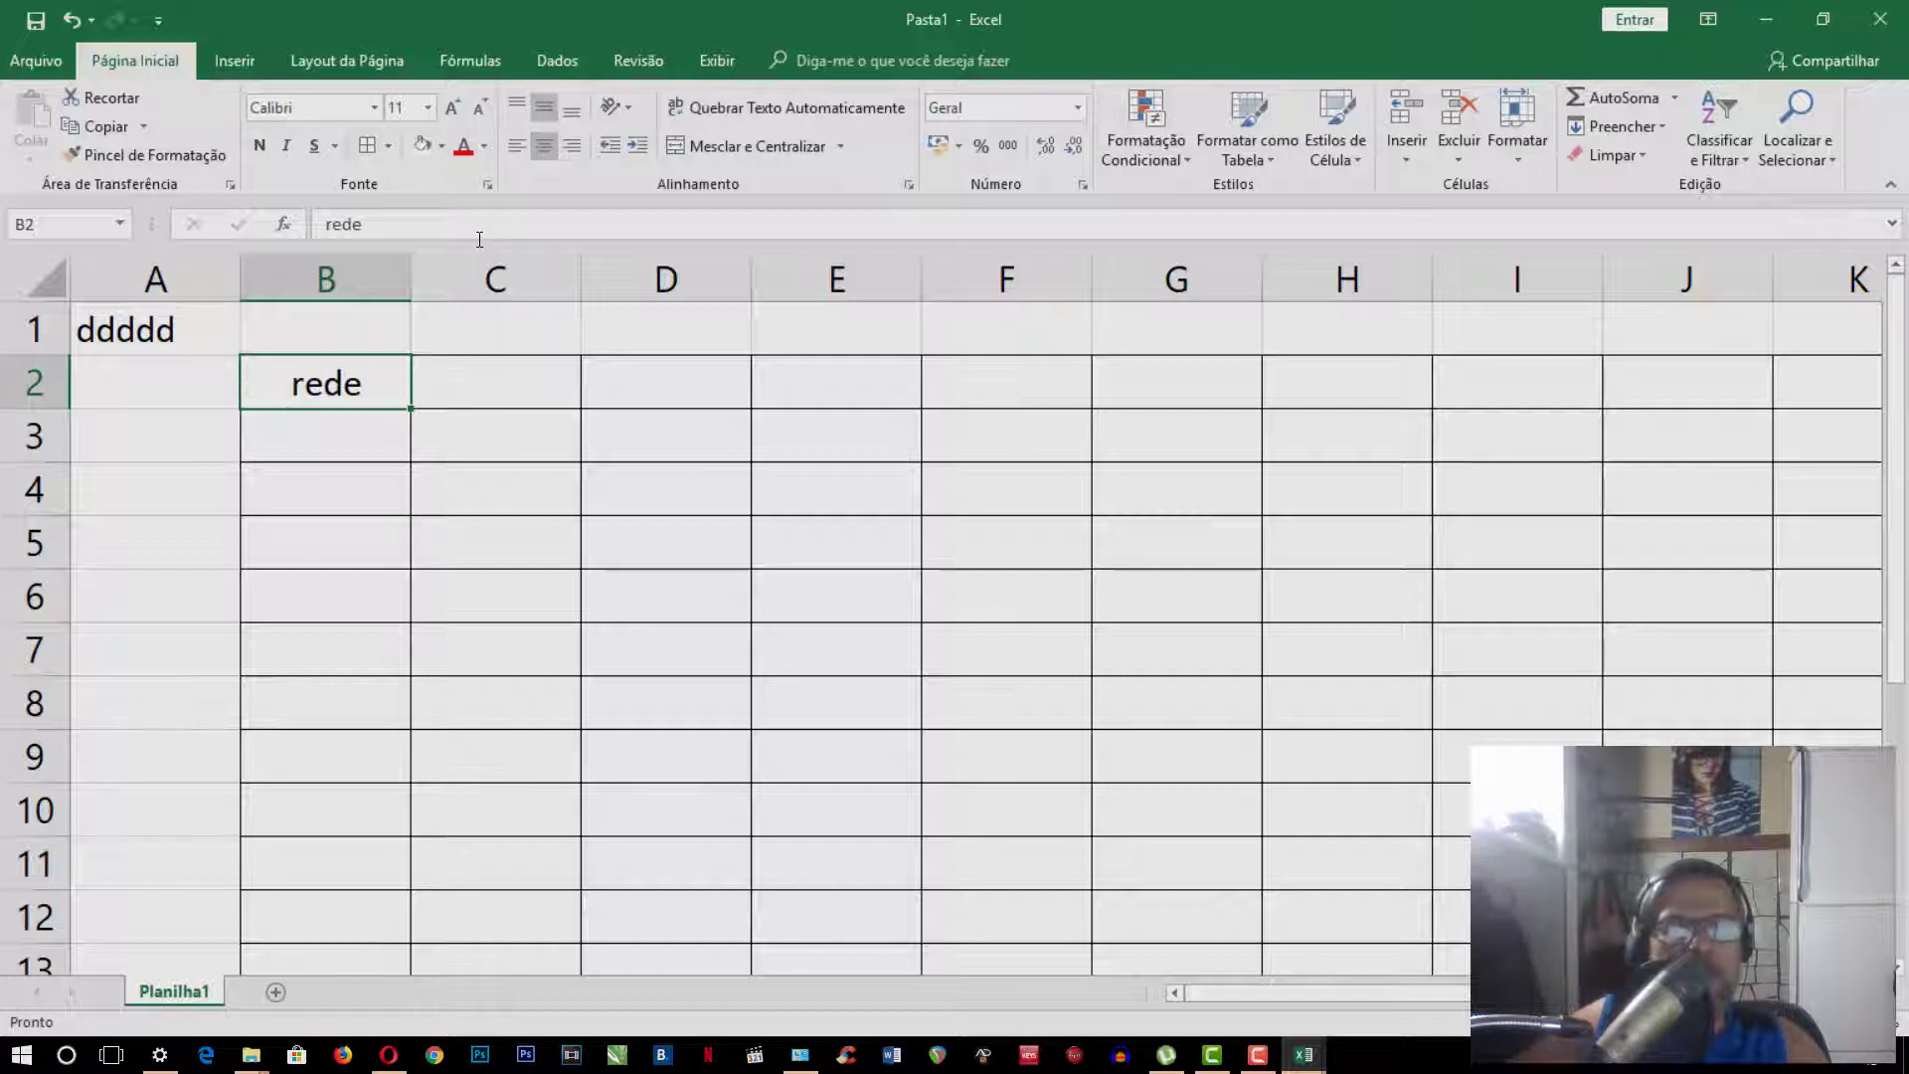
pyautogui.click(511, 147)
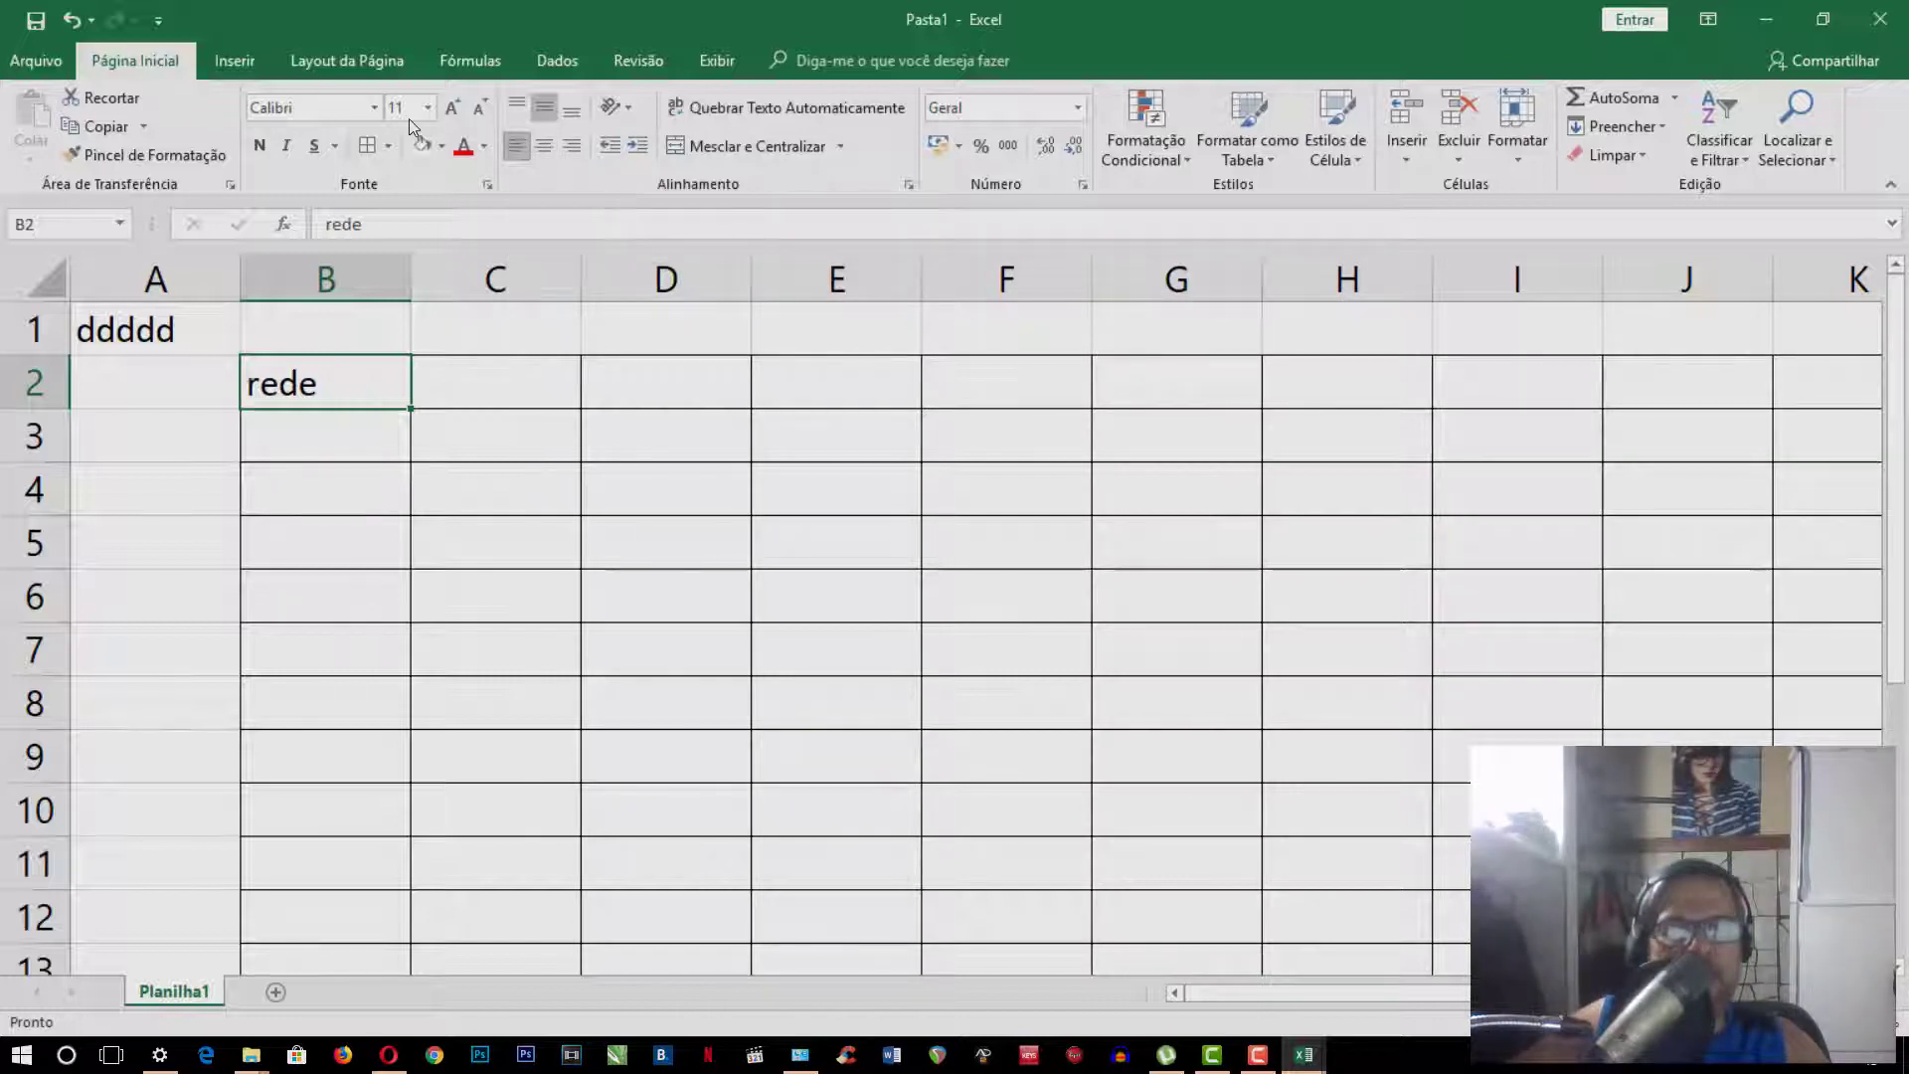
pyautogui.click(575, 146)
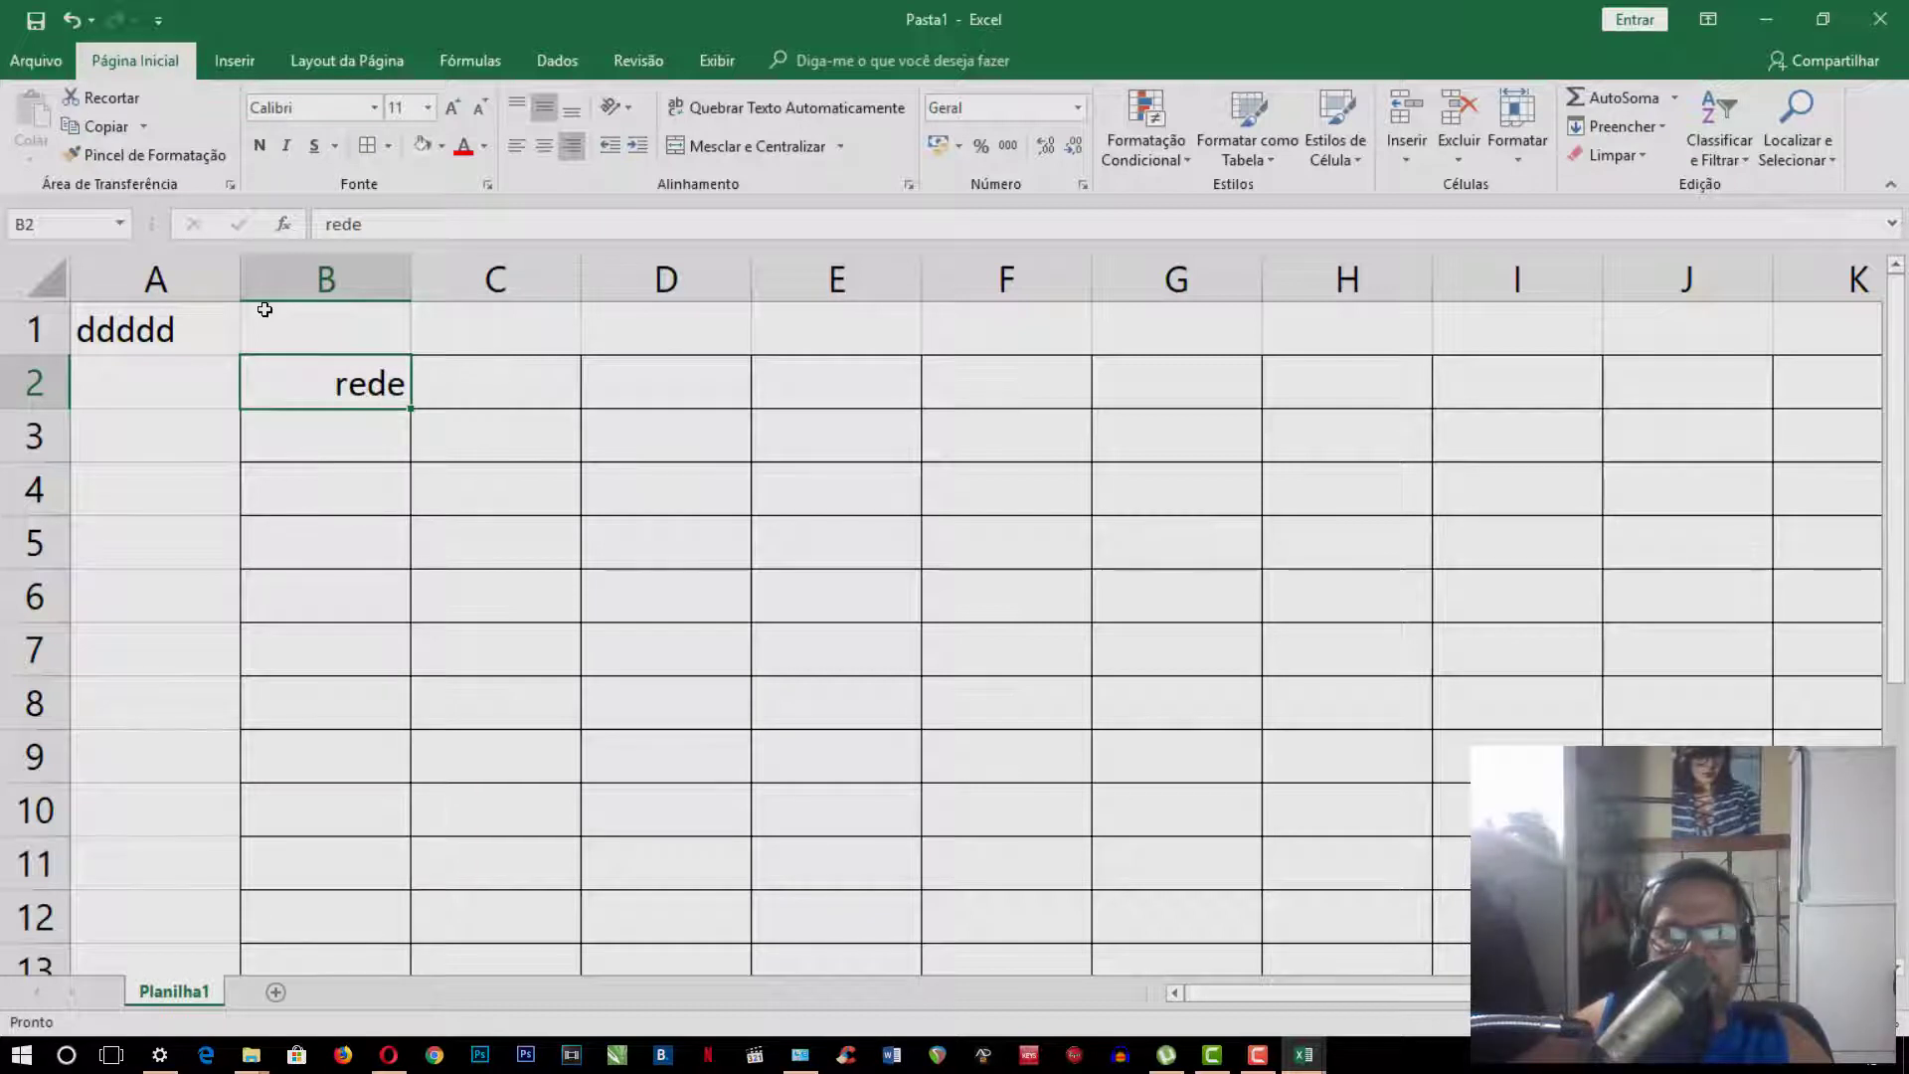
# Merge and center cells B2 through E2 so the text "rede" spans the four columns
pyautogui.moveTo(355, 387); pyautogui.dragTo(817, 387)
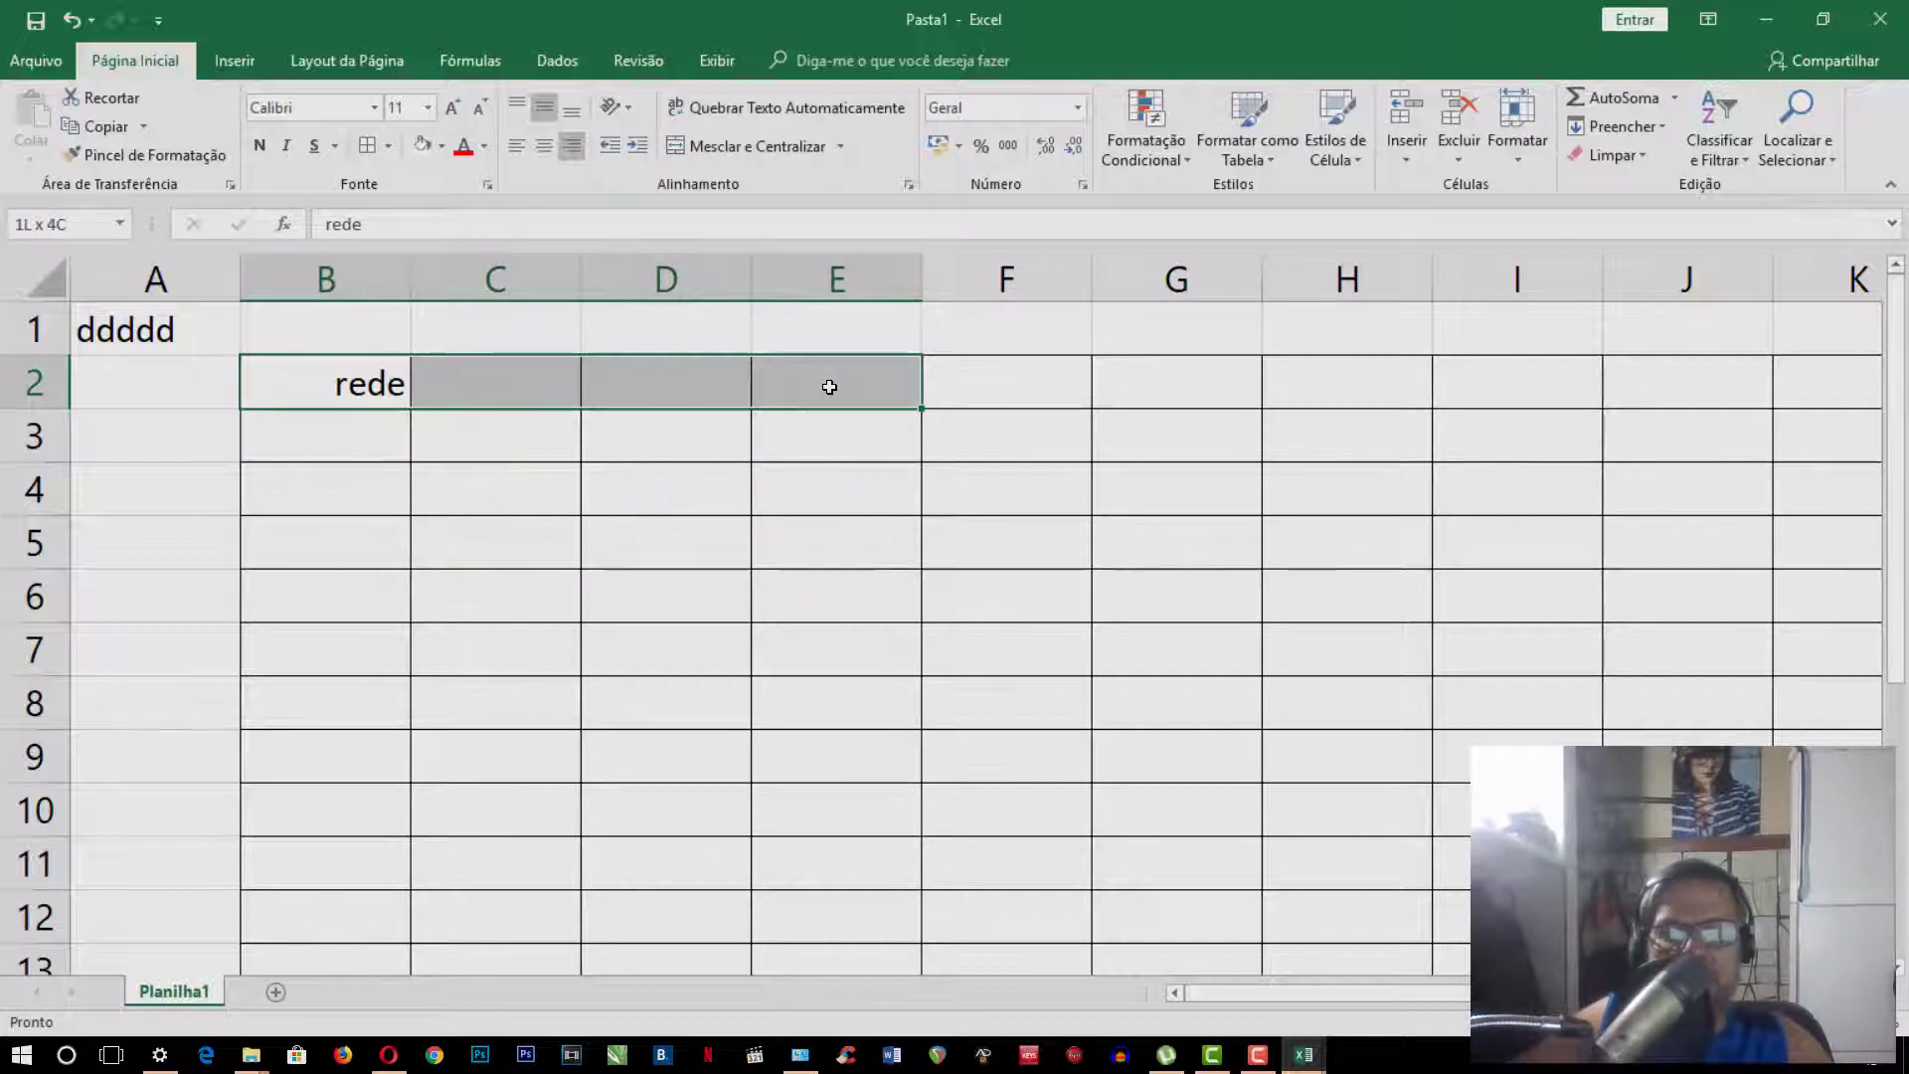
pyautogui.click(350, 379)
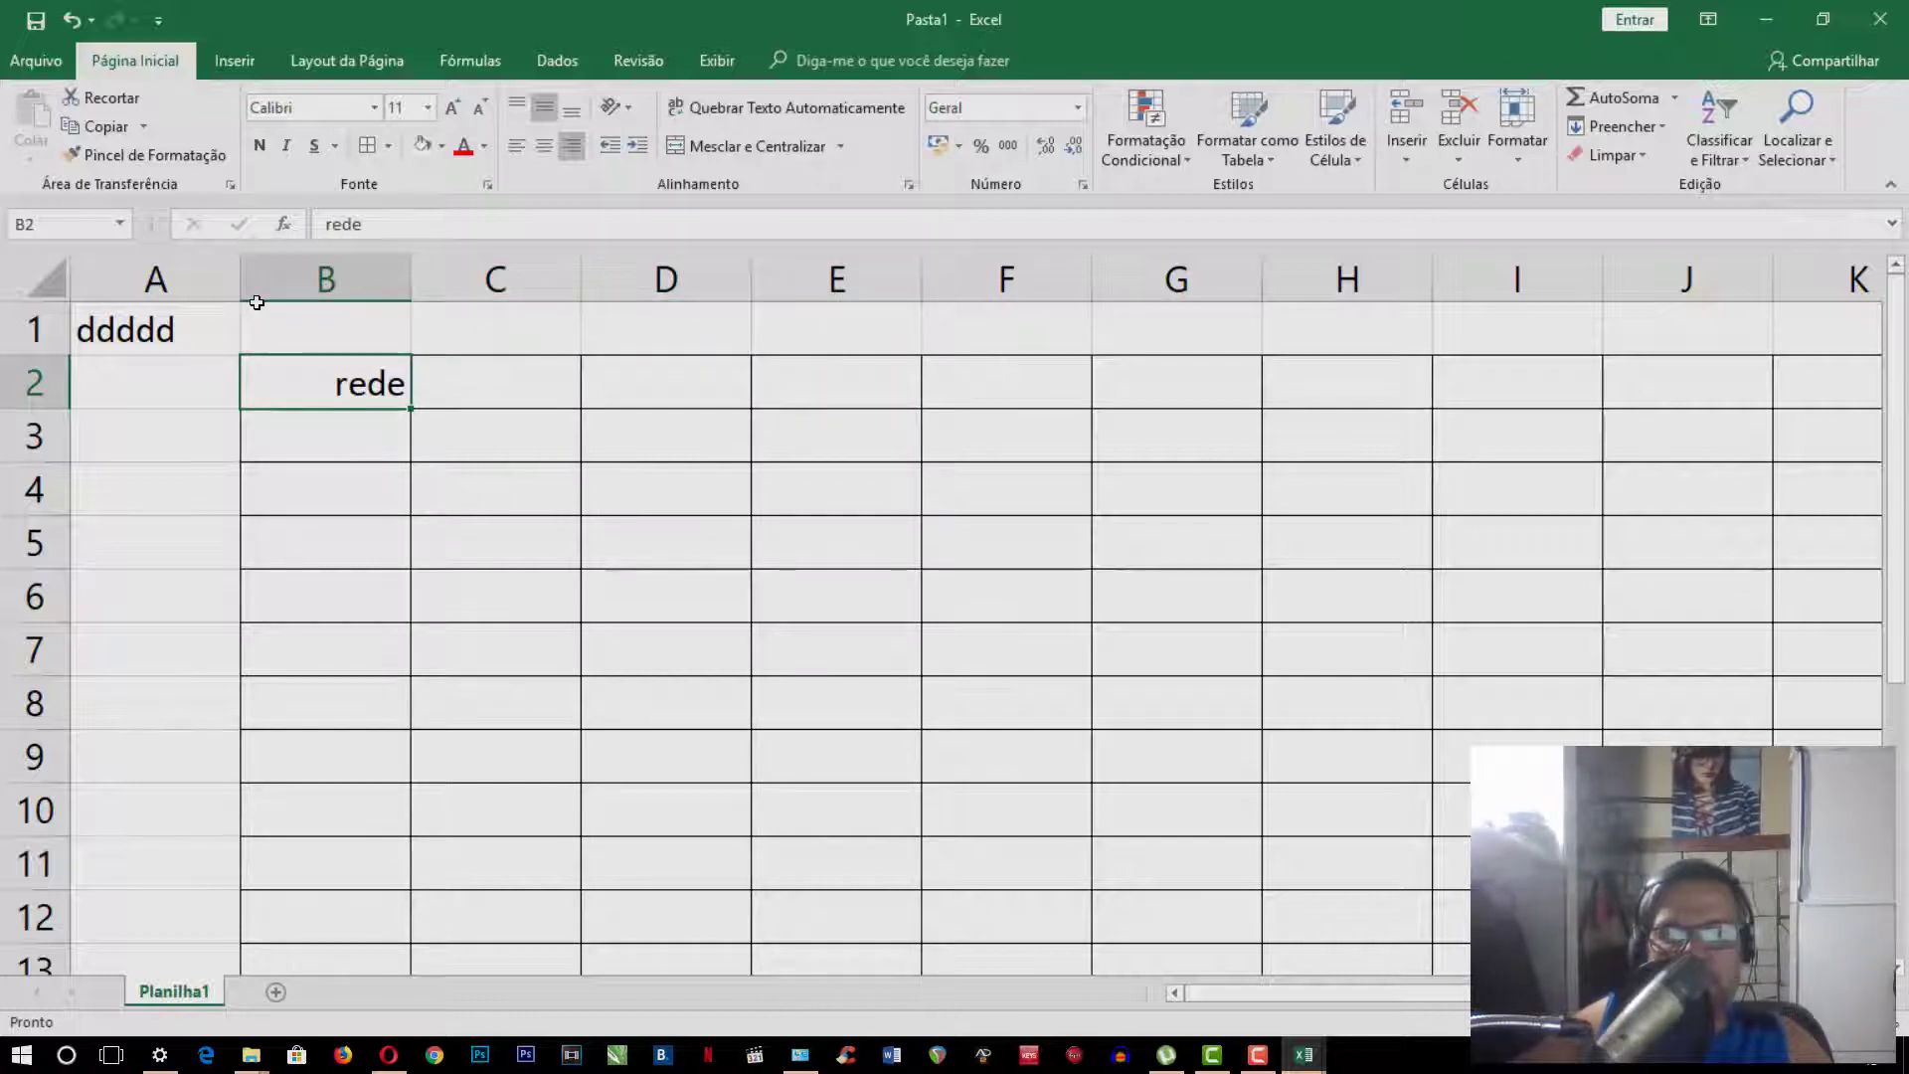
pyautogui.moveTo(406, 381); pyautogui.dragTo(809, 394)
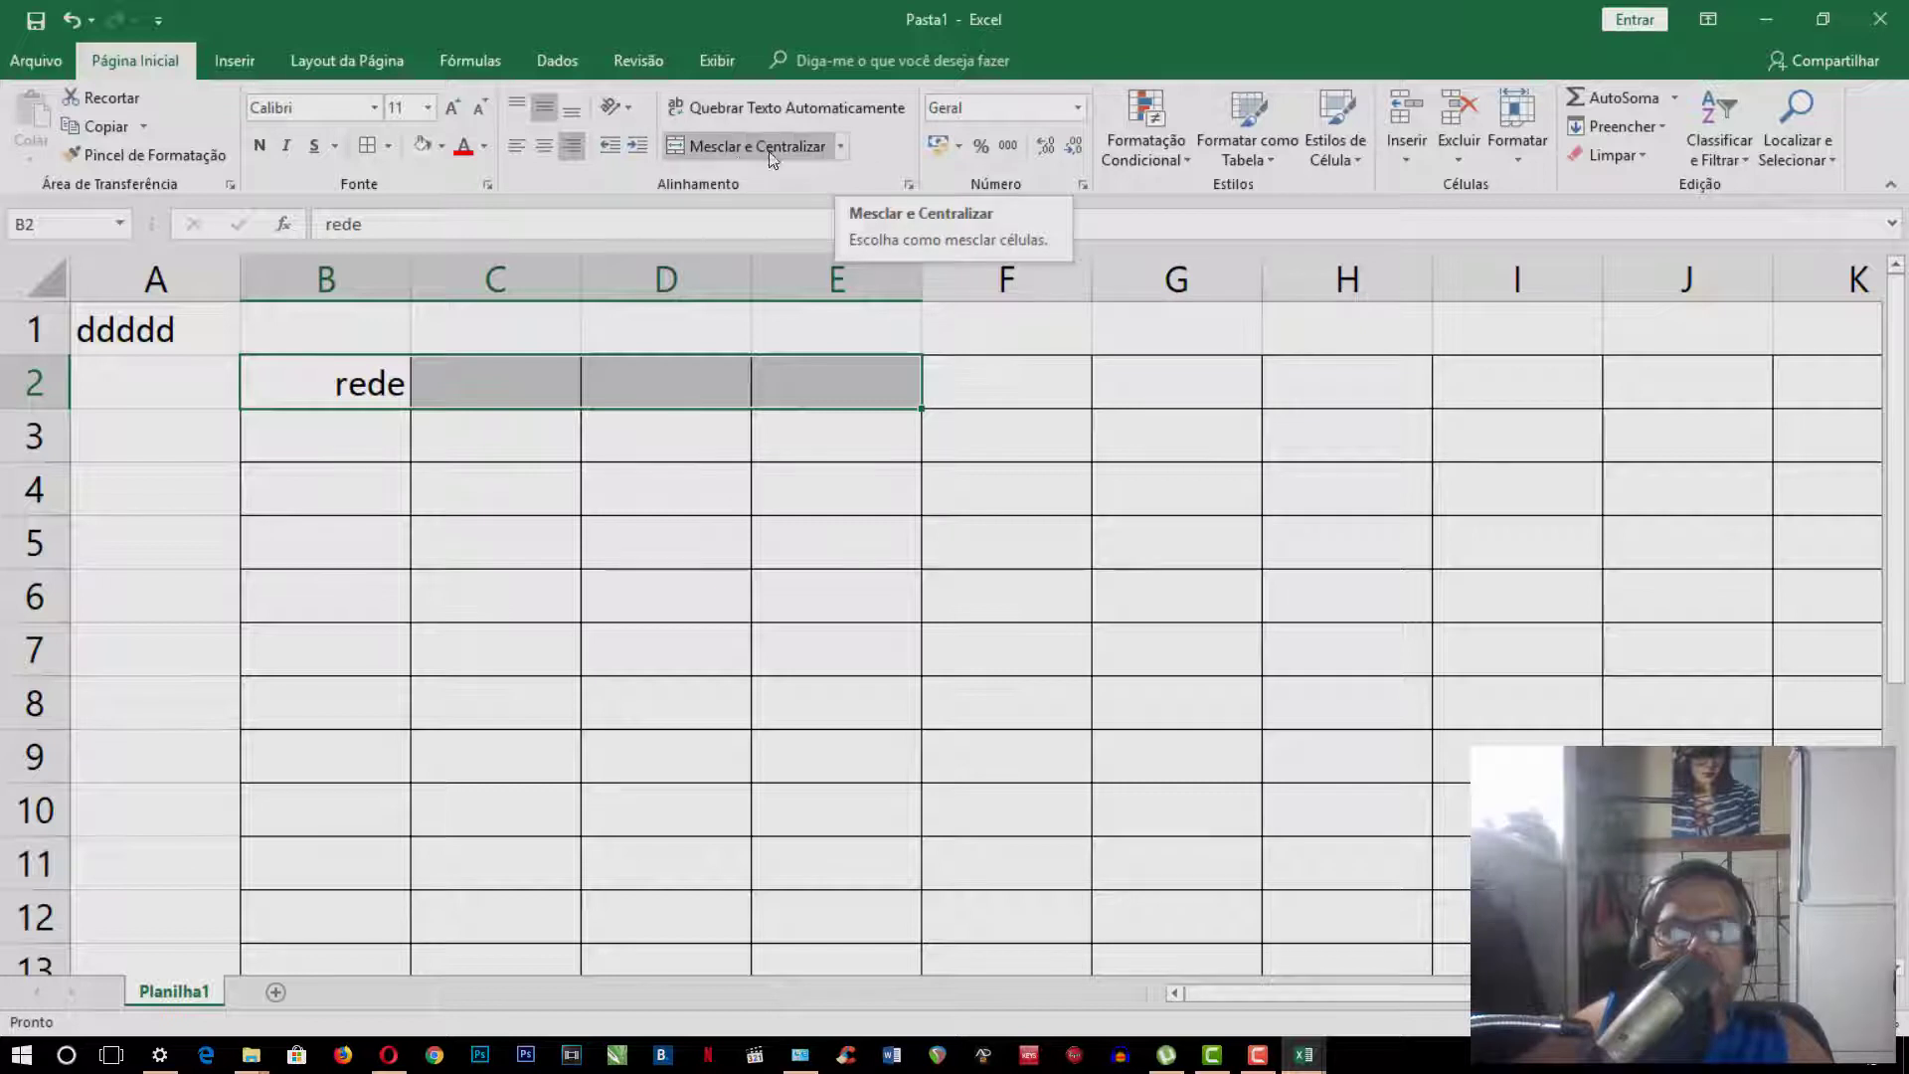
pyautogui.click(844, 148)
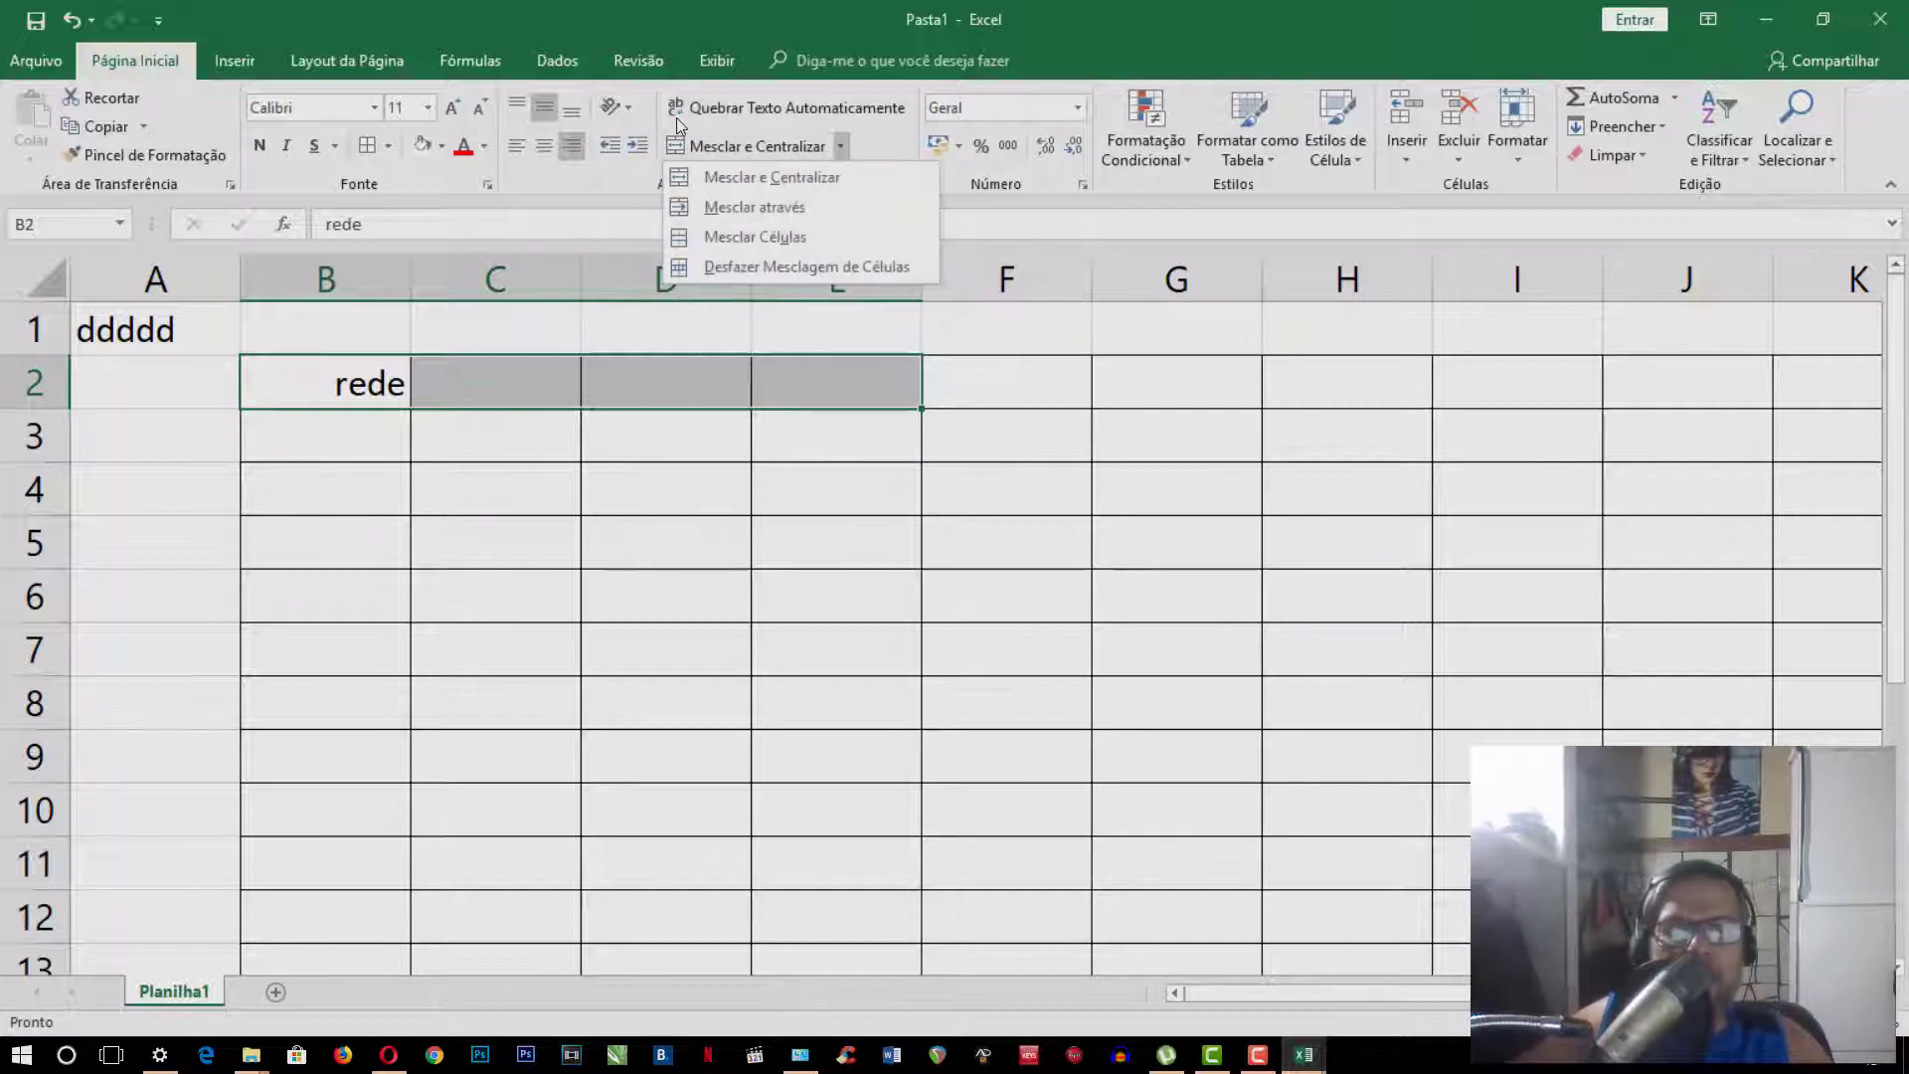
pyautogui.click(796, 179)
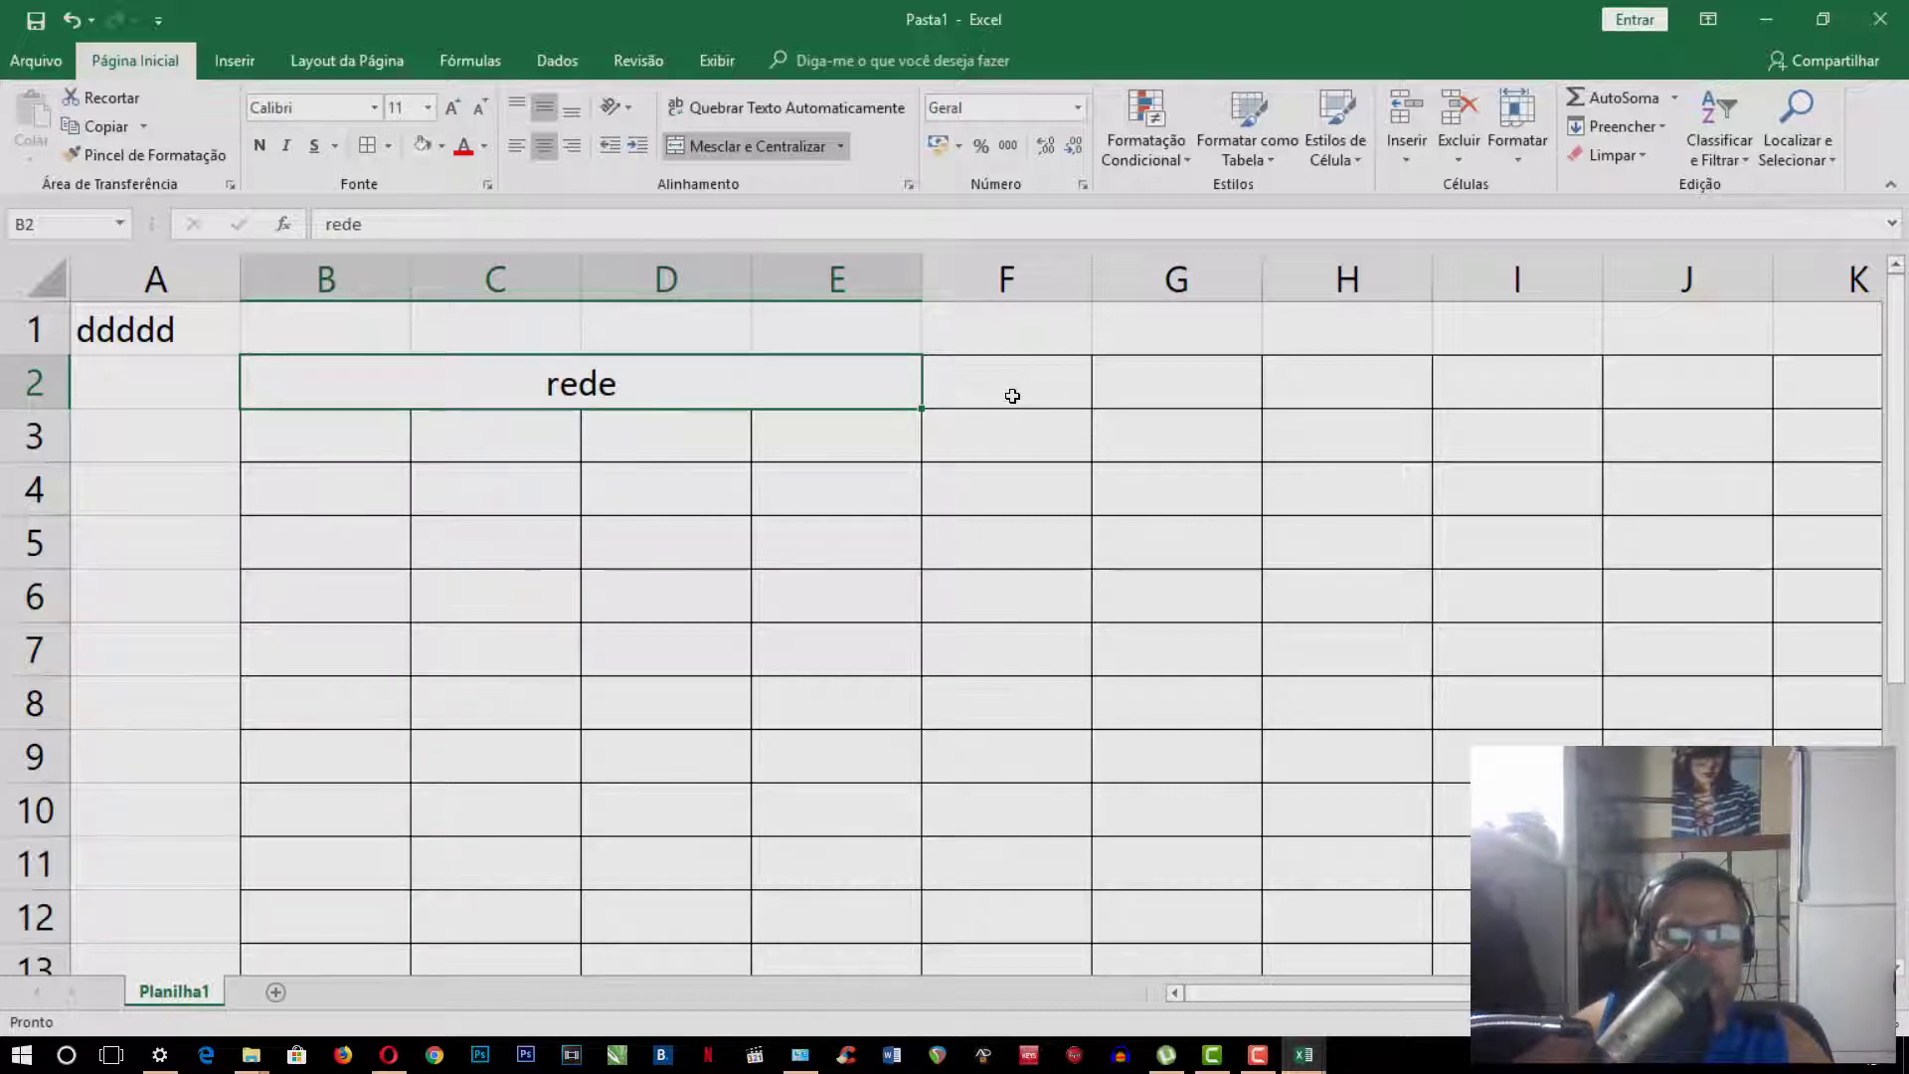
pyautogui.click(646, 493)
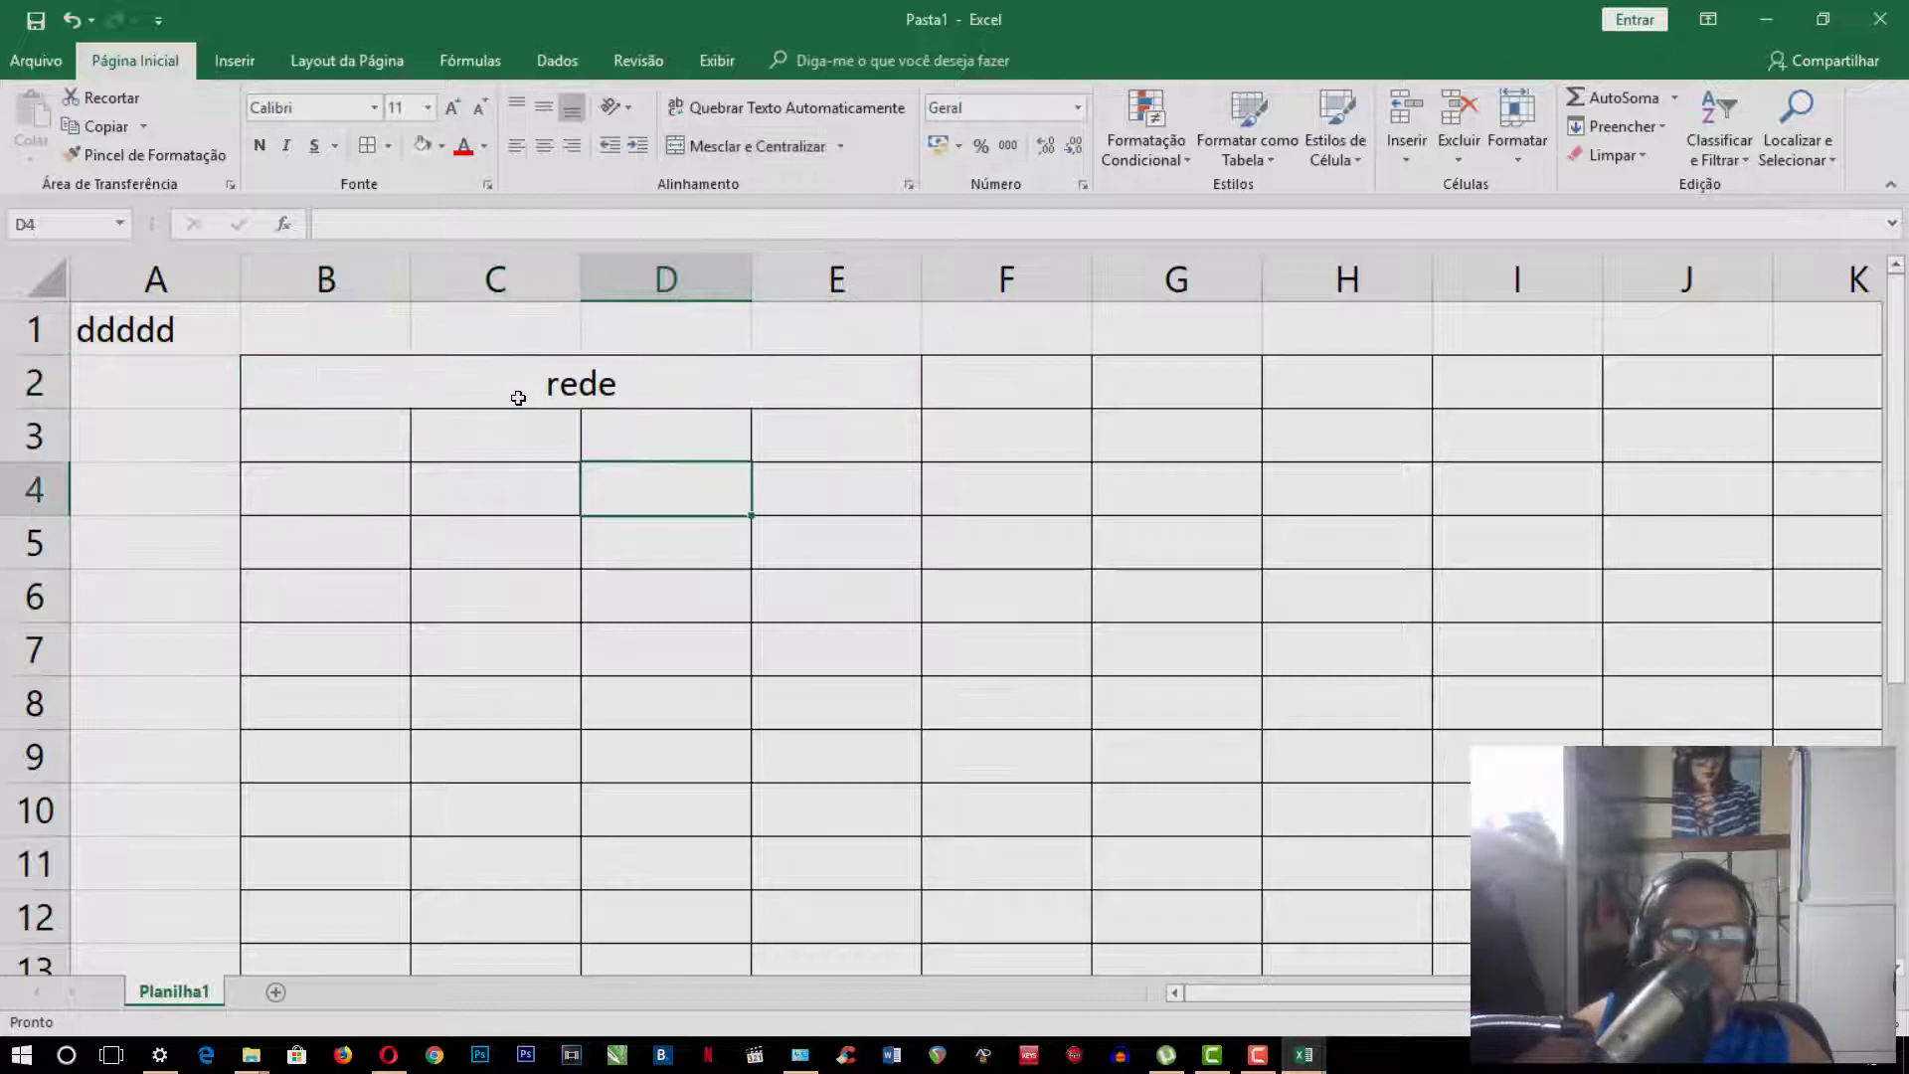
# Enter 3456 in cell D4 and merge and center it across cells D4 through I4
pyautogui.write('3456')
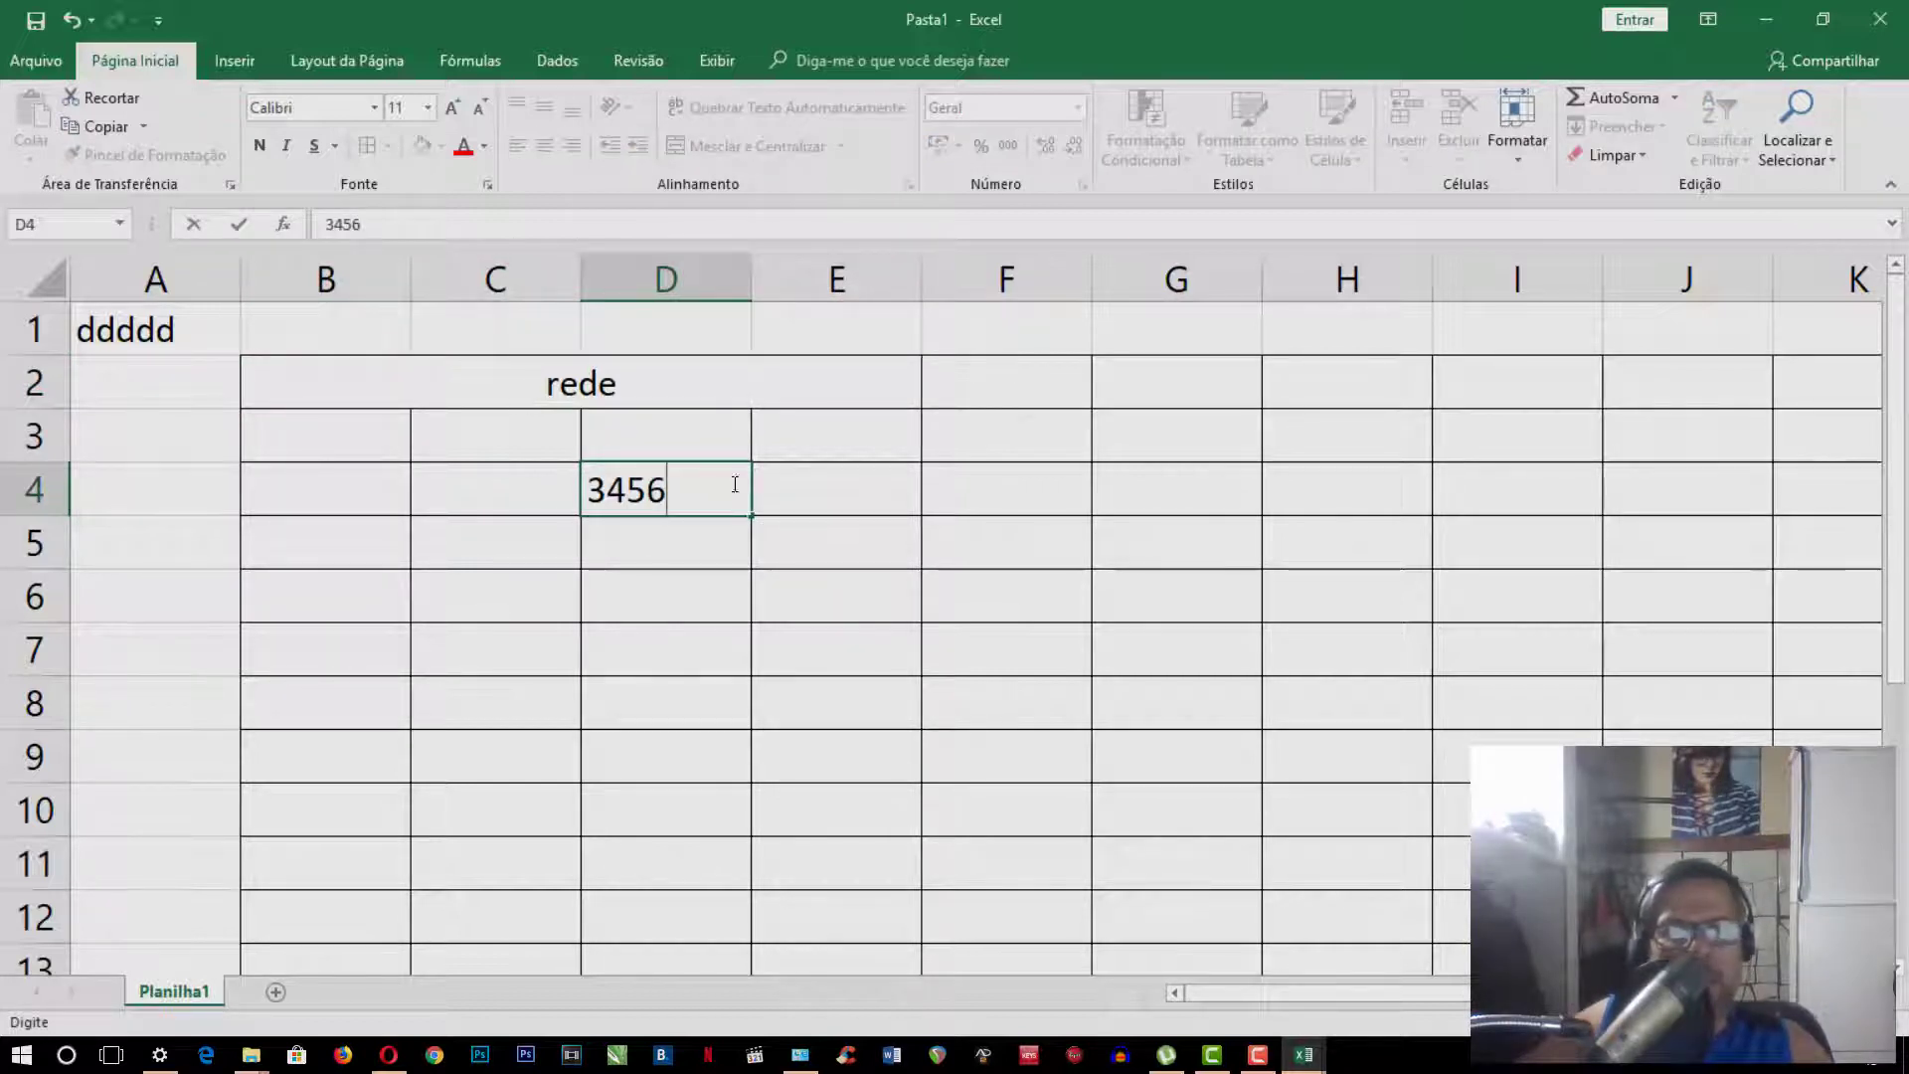
pyautogui.click(796, 487)
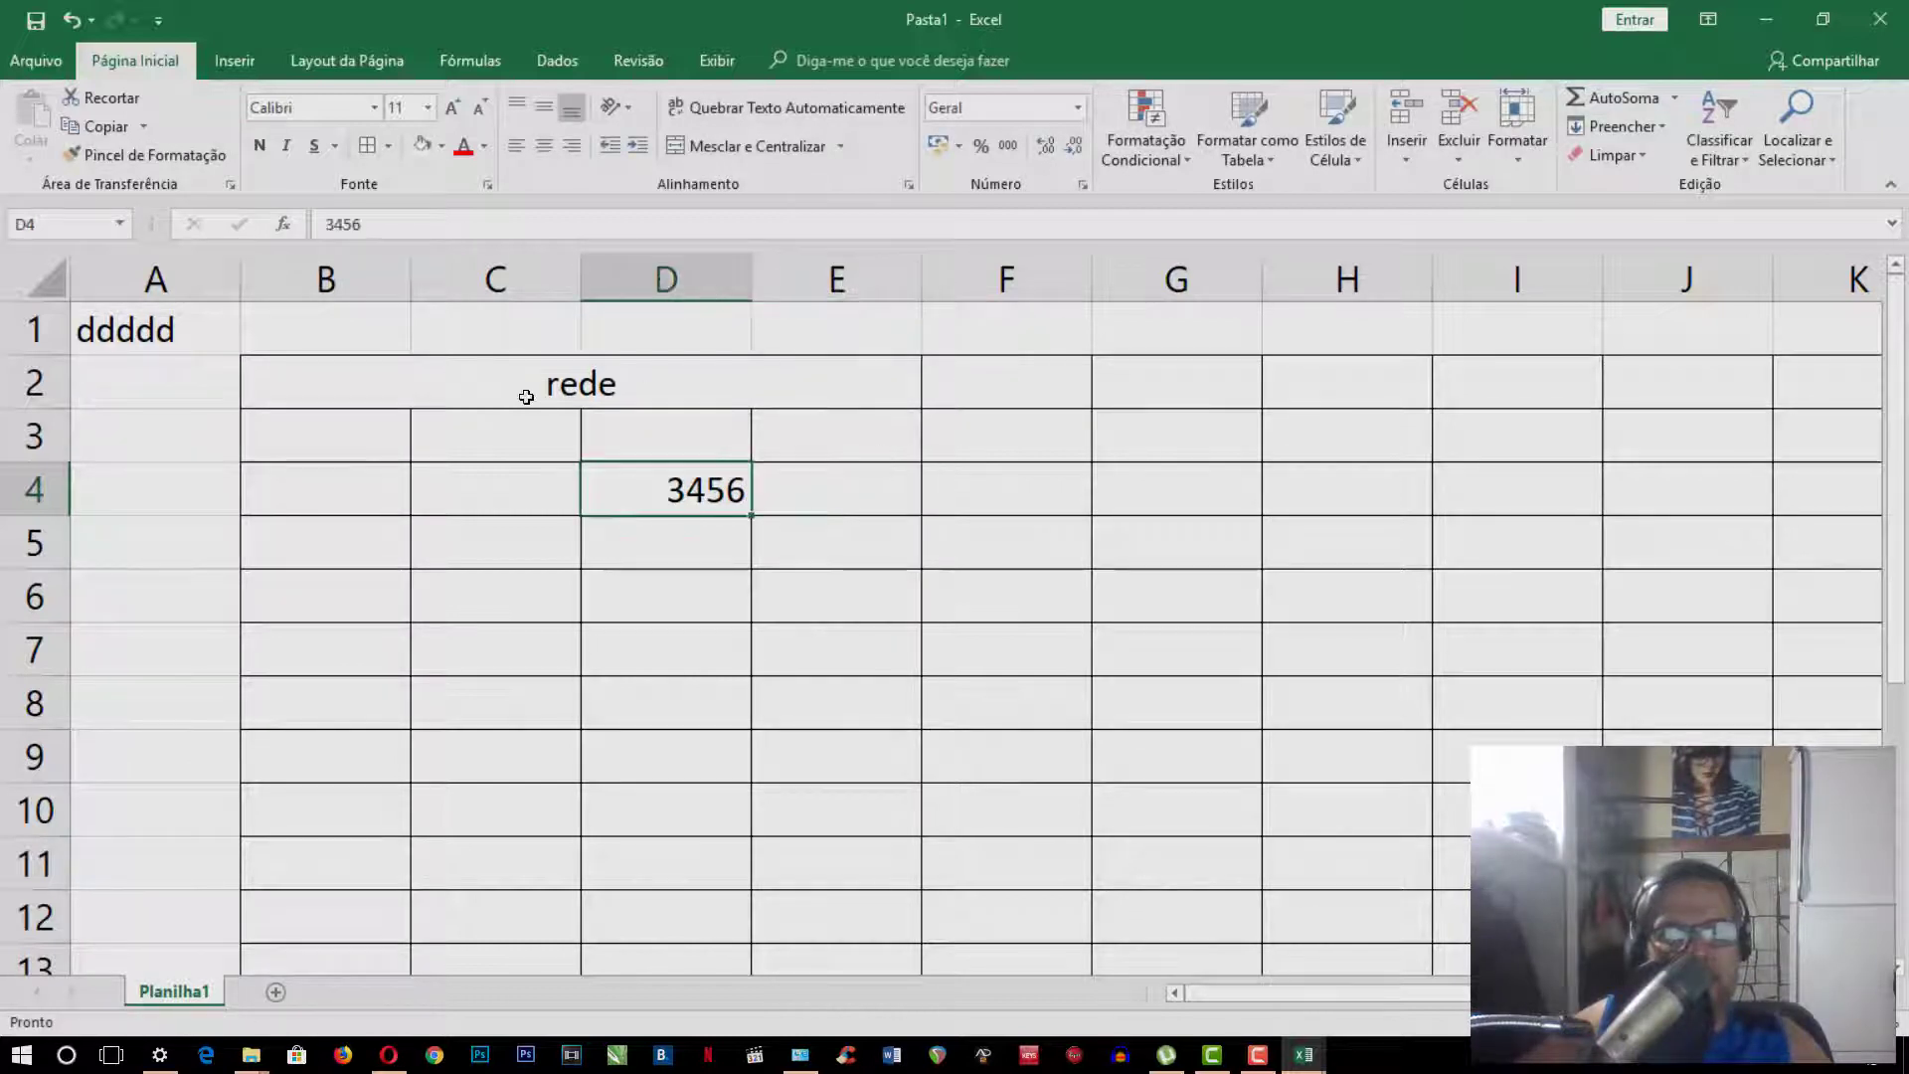
pyautogui.moveTo(680, 496)
pyautogui.mouseDown()
pyautogui.moveTo(1525, 496)
pyautogui.moveTo(1506, 494)
pyautogui.mouseUp()
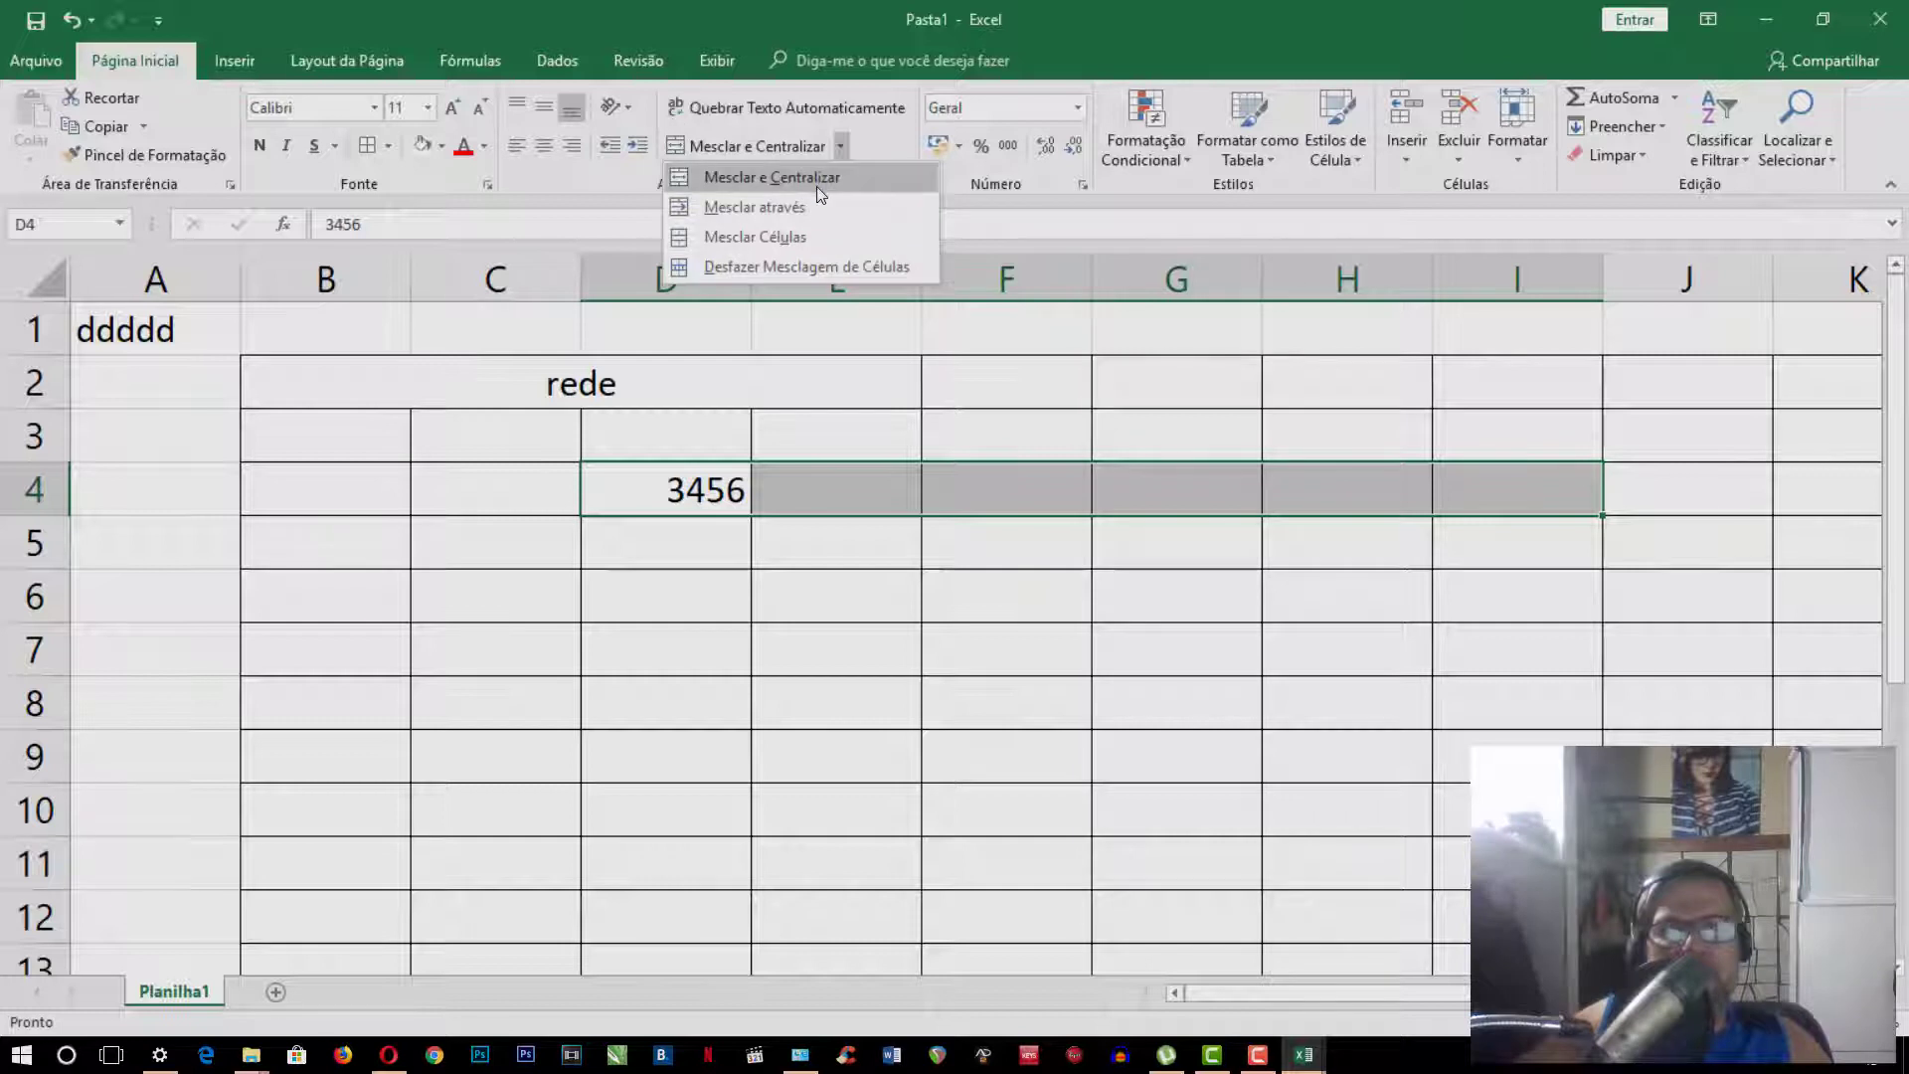
pyautogui.click(823, 187)
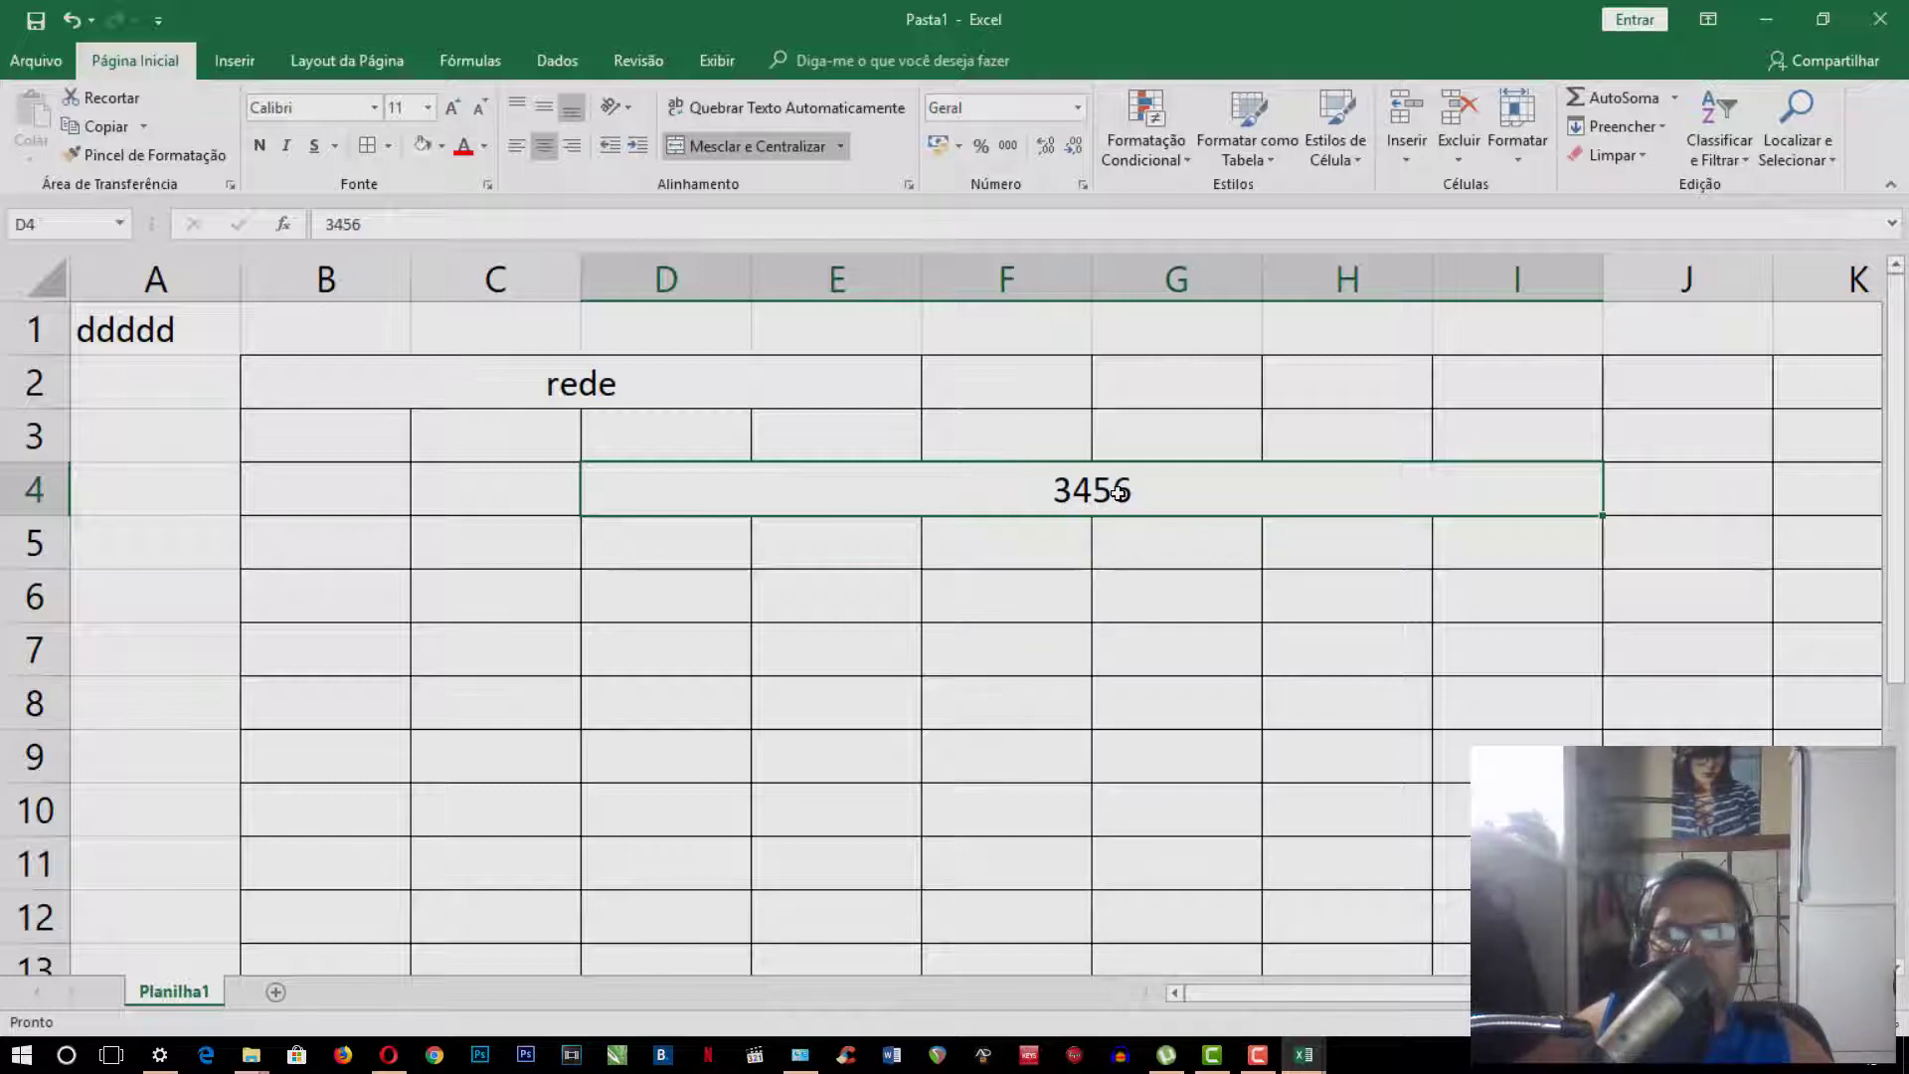
# Color the number 3456 in the merged cell D4 with the standard red font color
pyautogui.click(465, 149)
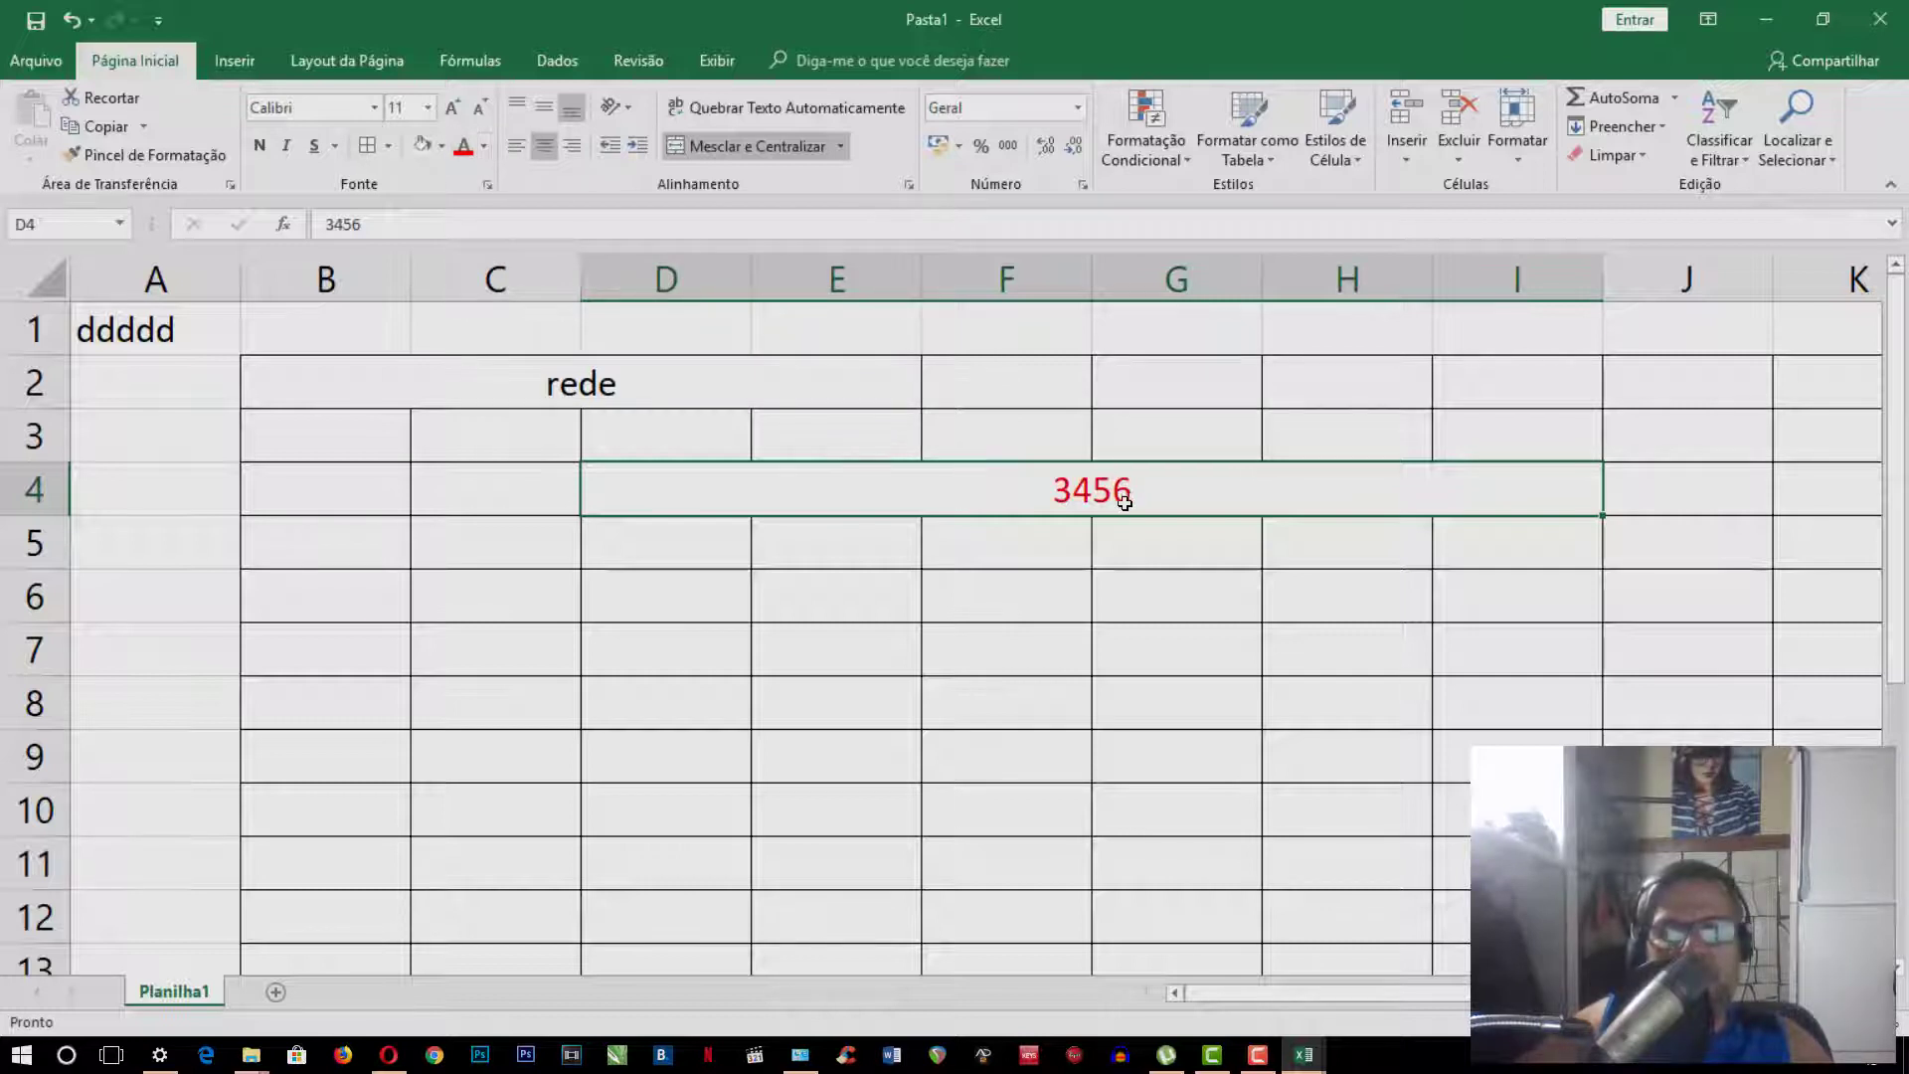
pyautogui.click(484, 147)
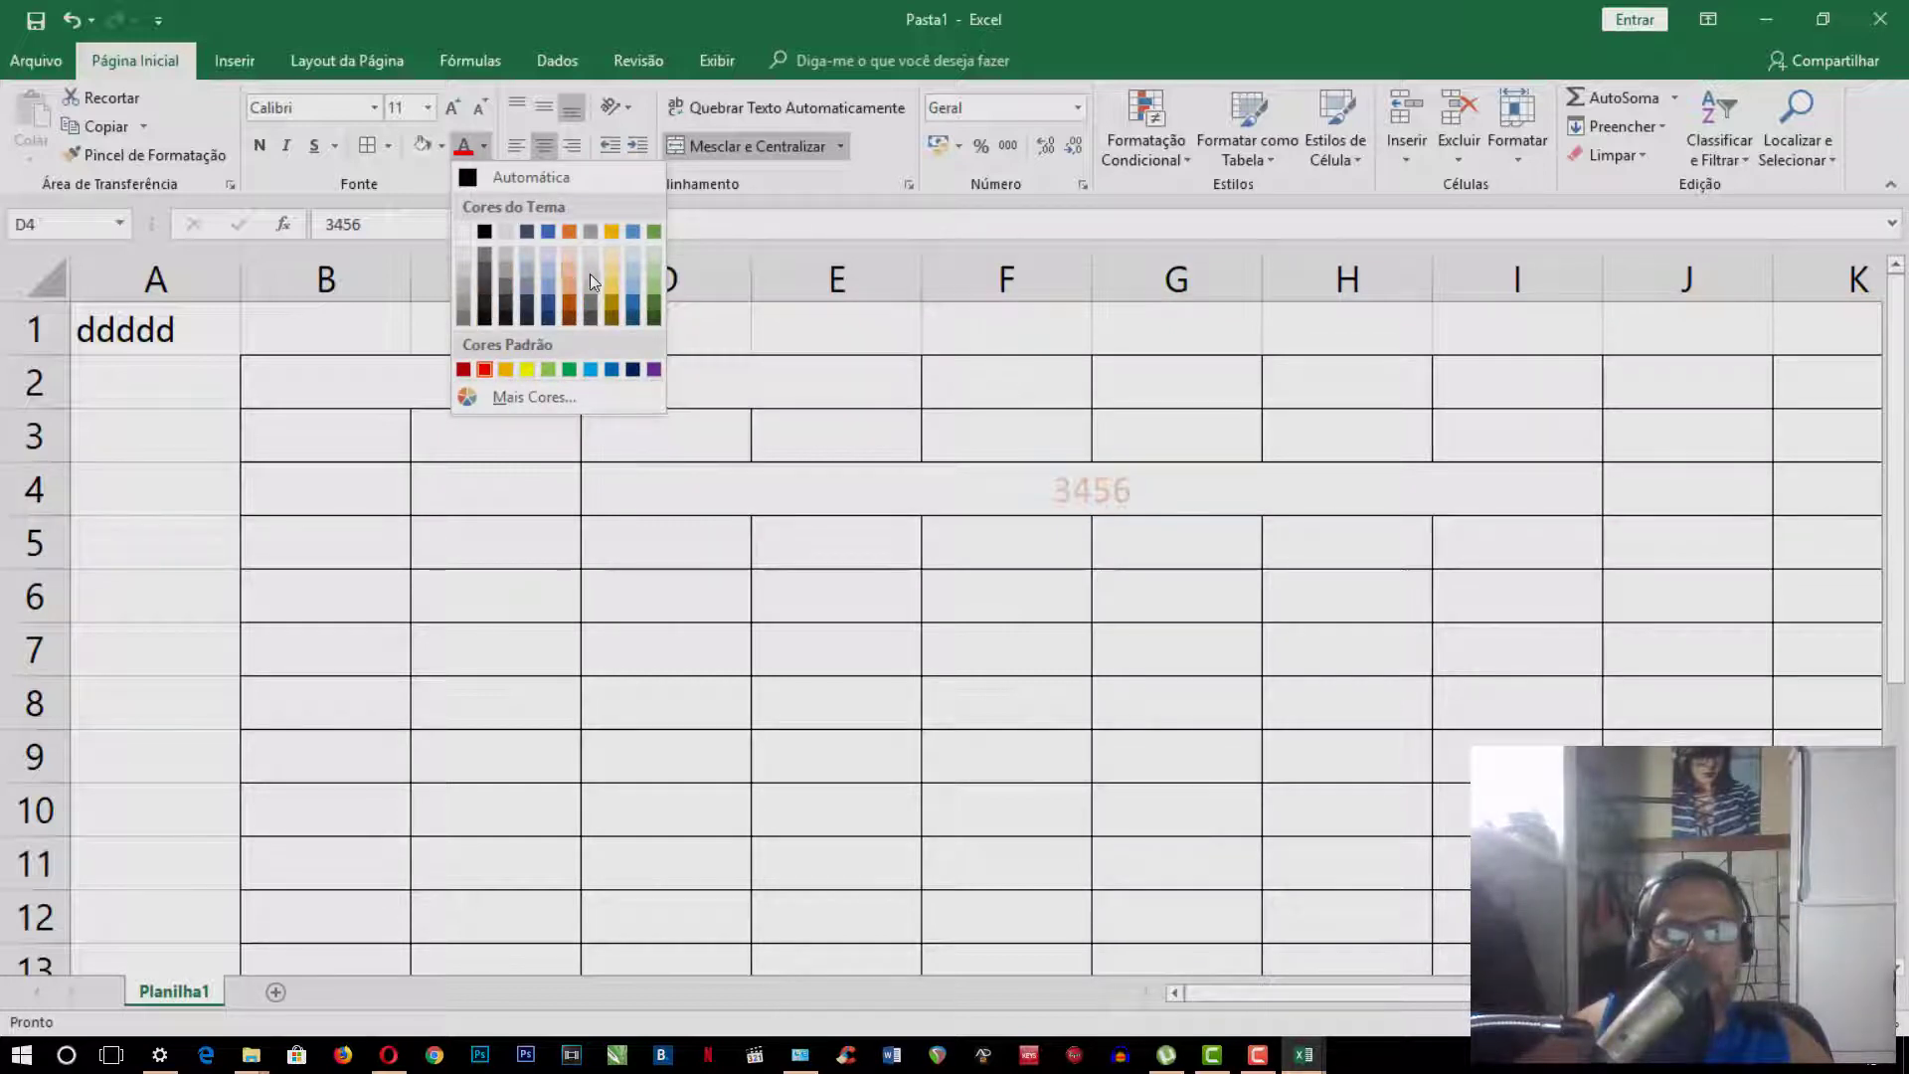
pyautogui.click(484, 369)
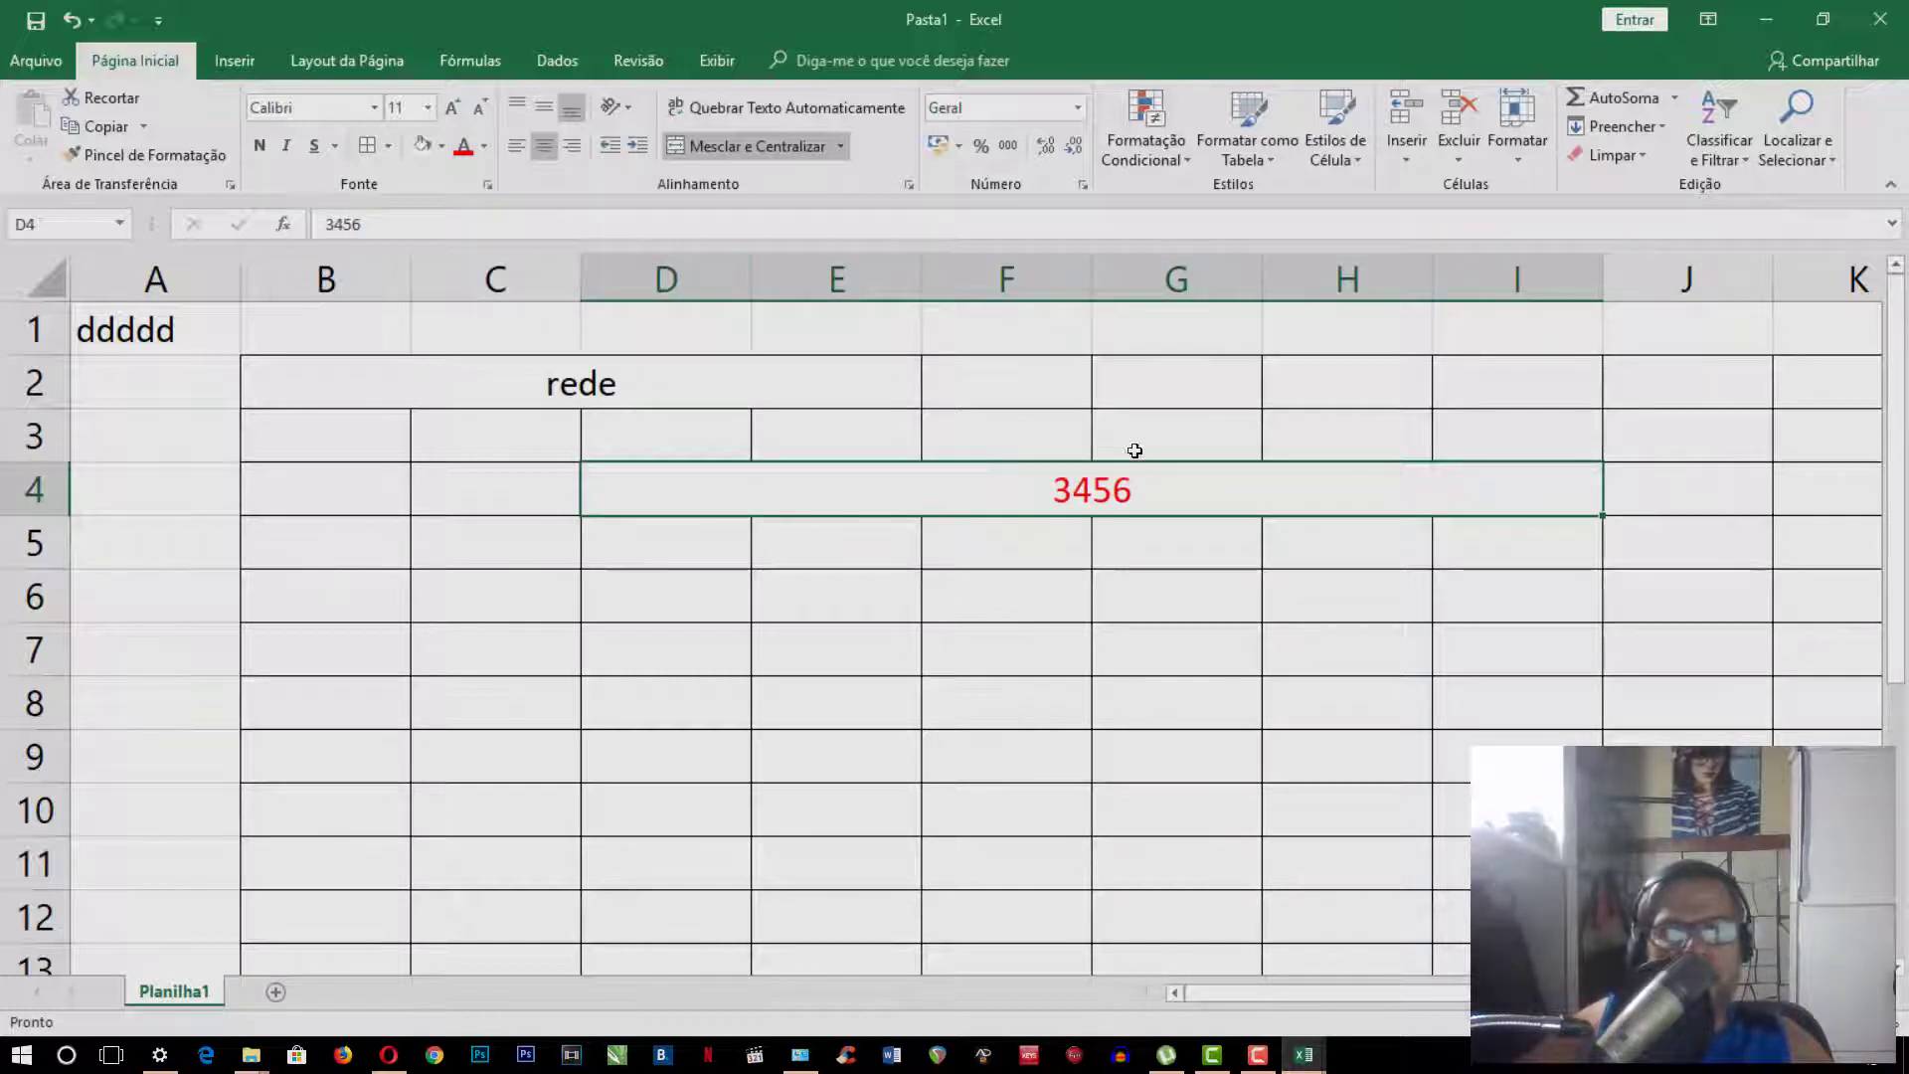
# Try bold, italic and underline on the number 3456 and remove these styles again
pyautogui.click(265, 146)
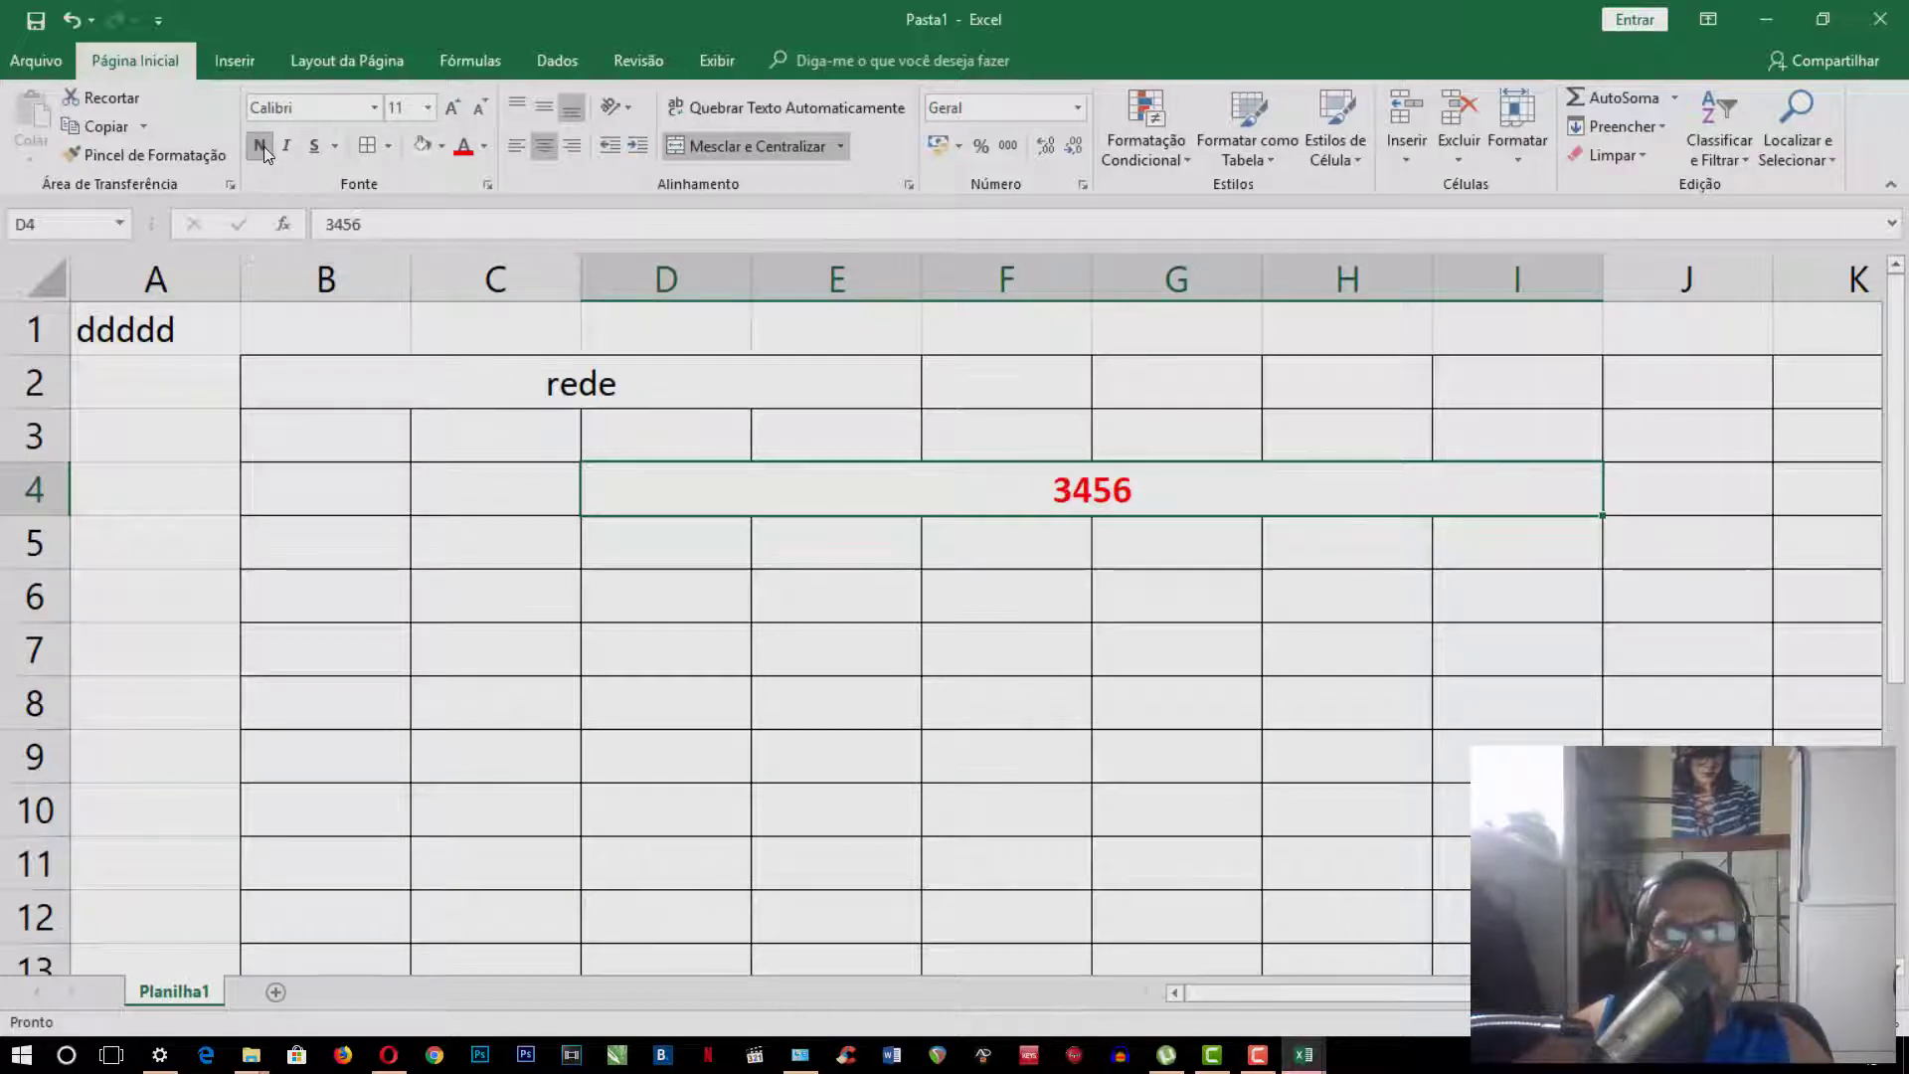
pyautogui.click(287, 147)
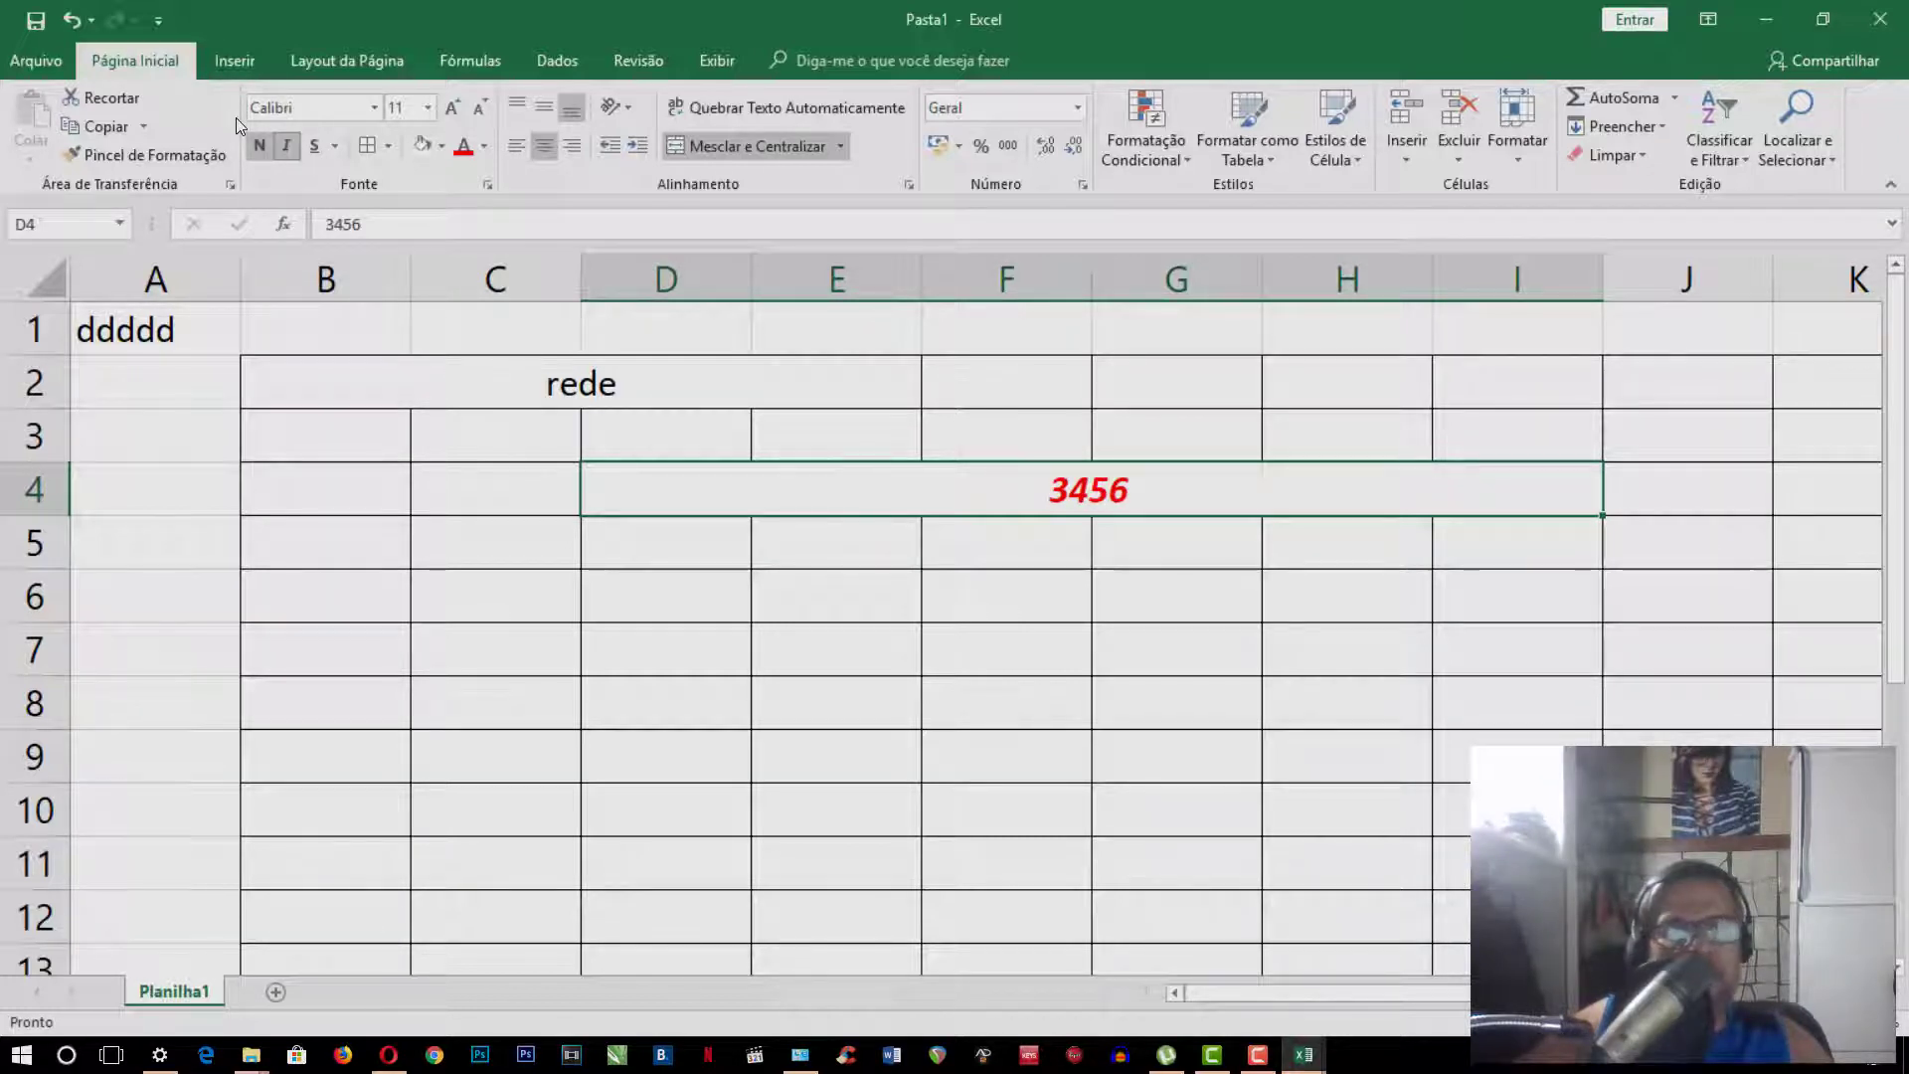
pyautogui.hotkey('ctrl', 's')
pyautogui.click(313, 148)
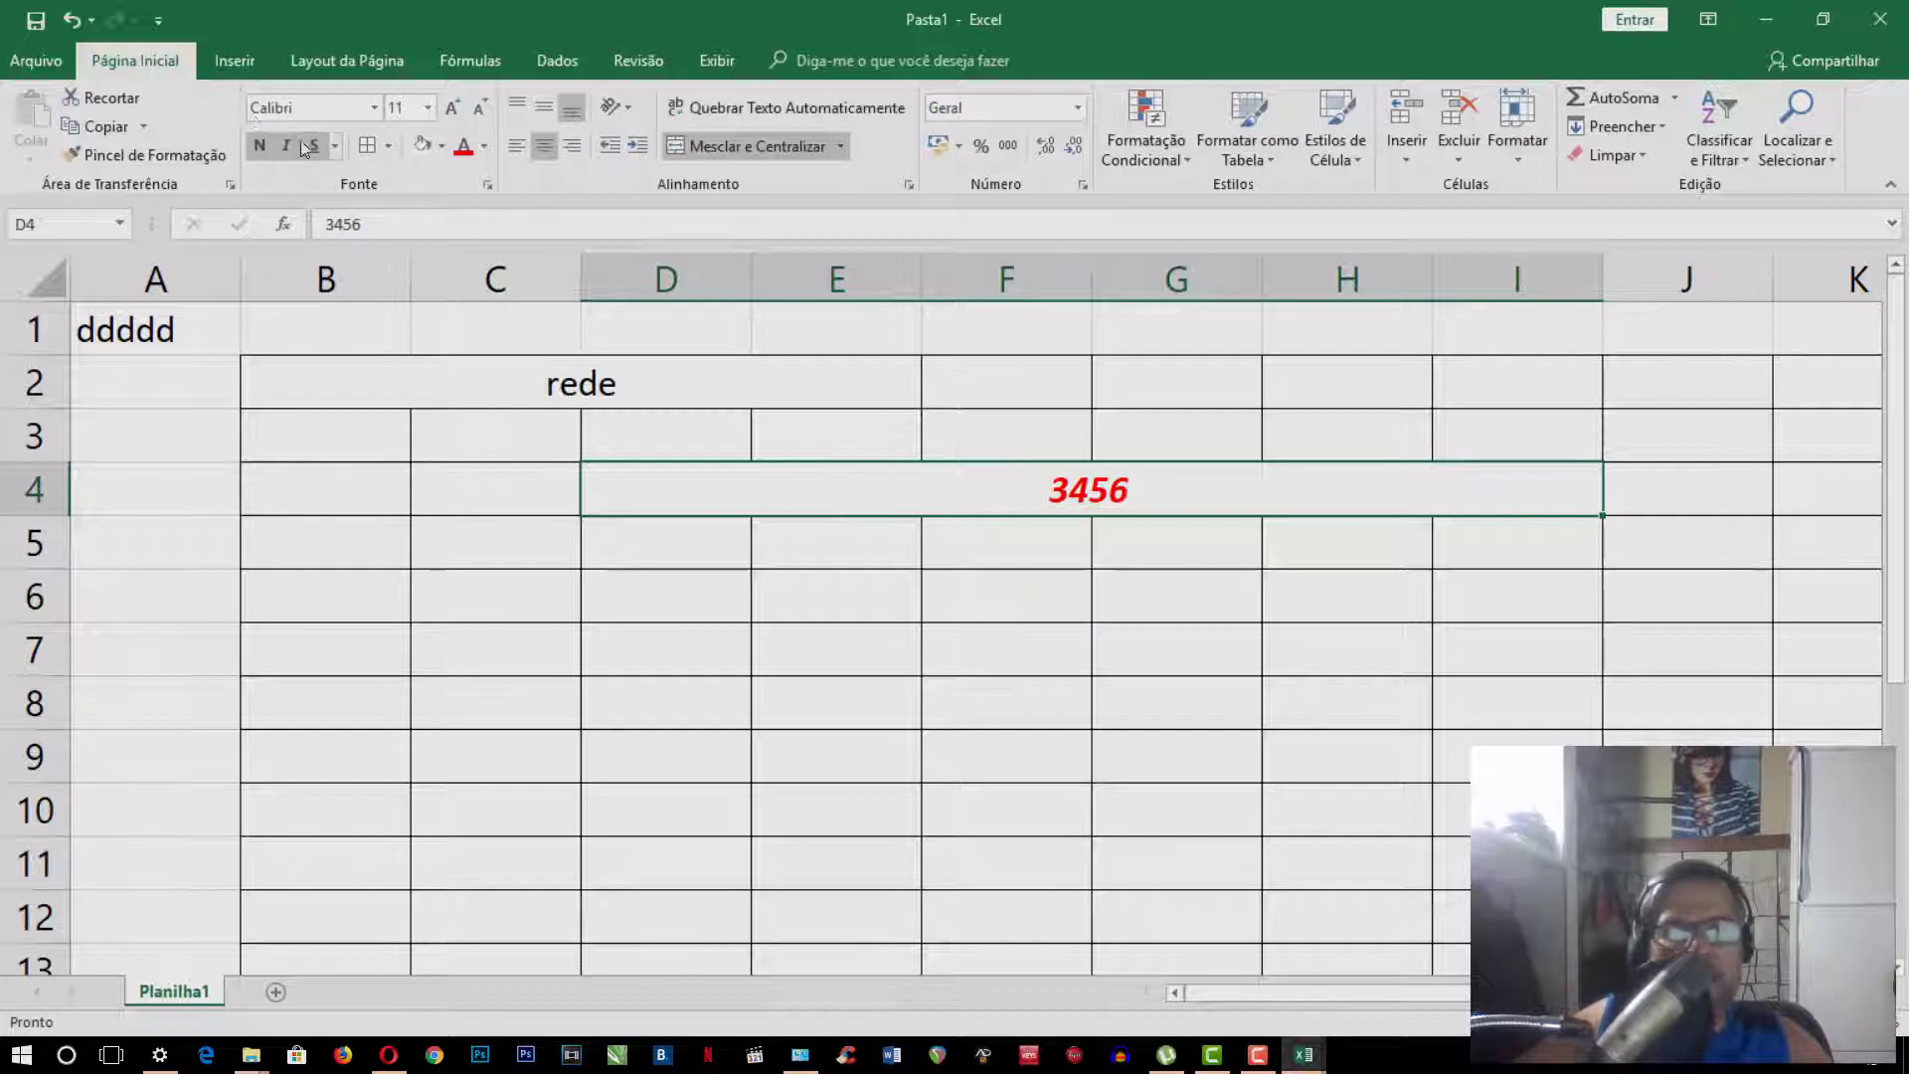
pyautogui.click(261, 147)
pyautogui.click(289, 147)
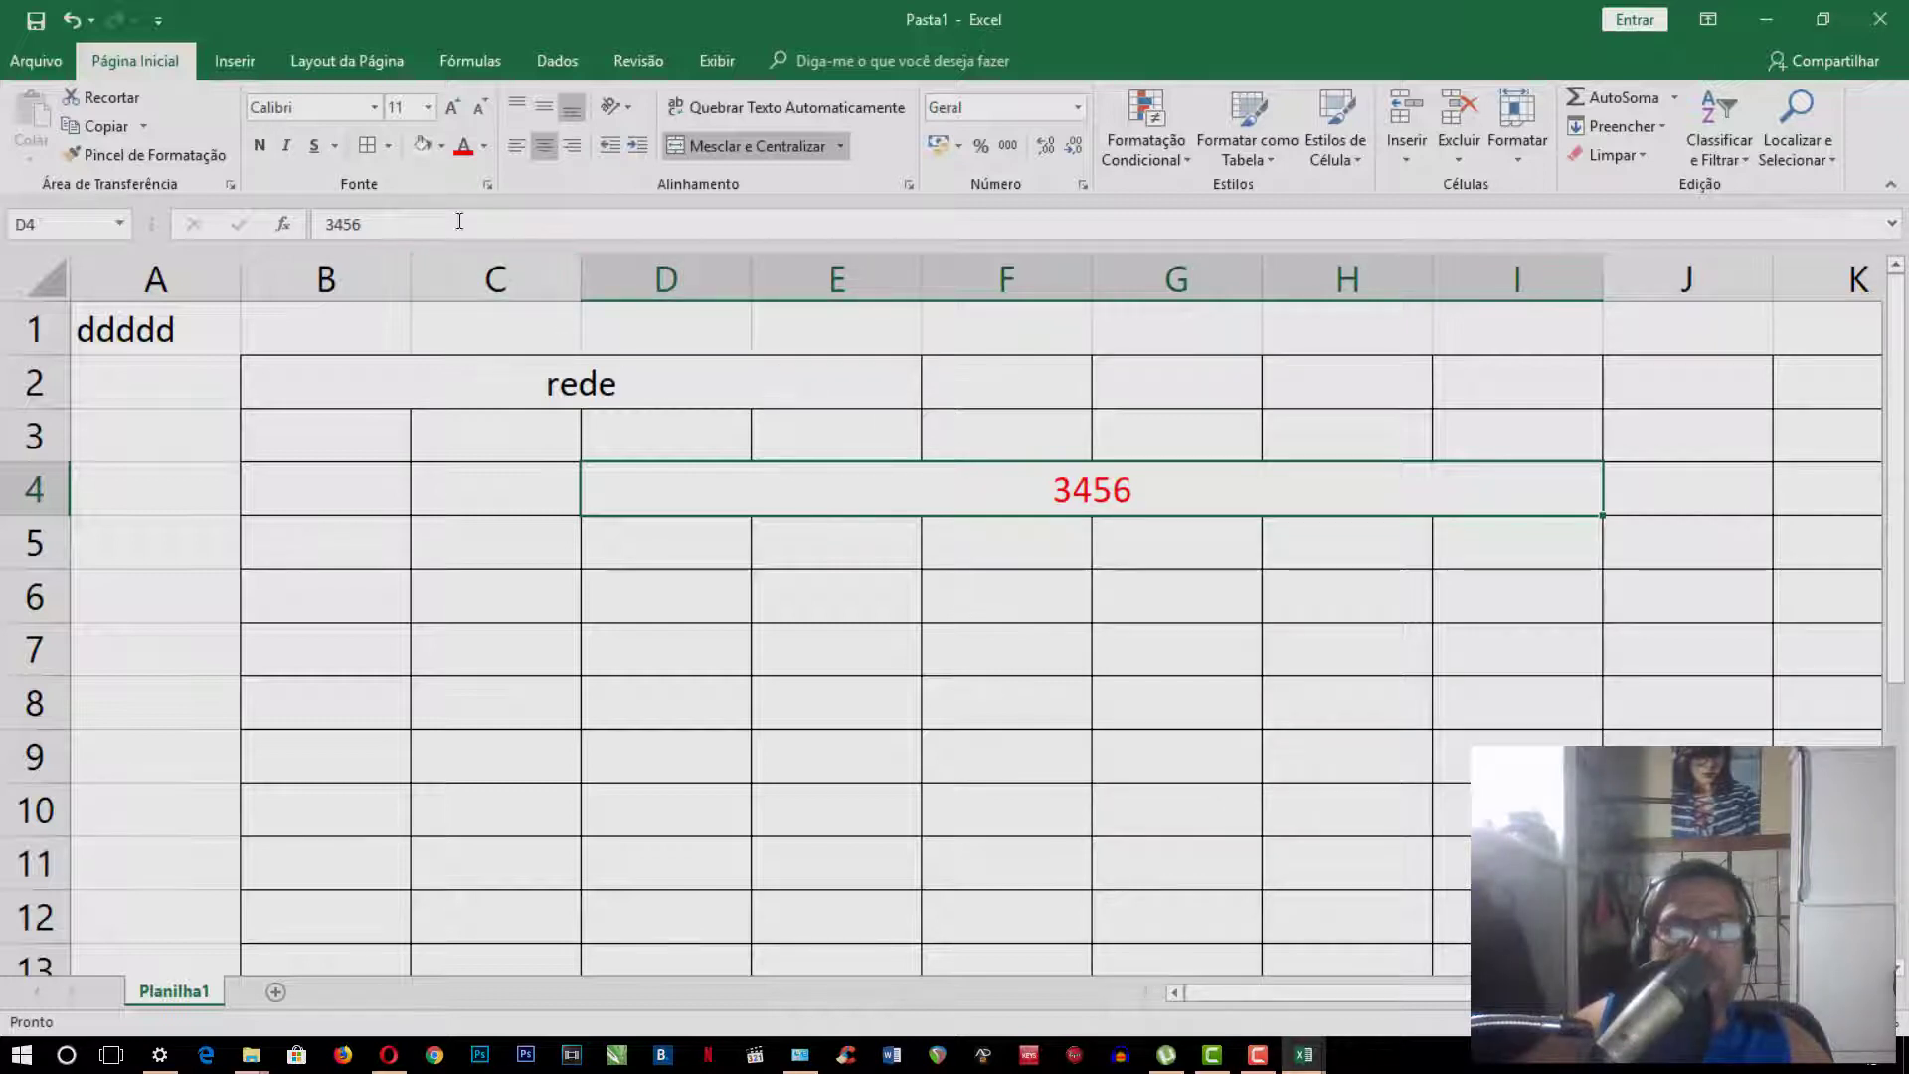
# Fill the merged 3456 cell with yellow and set its font size to 18, trying size 20 along the way
pyautogui.click(442, 146)
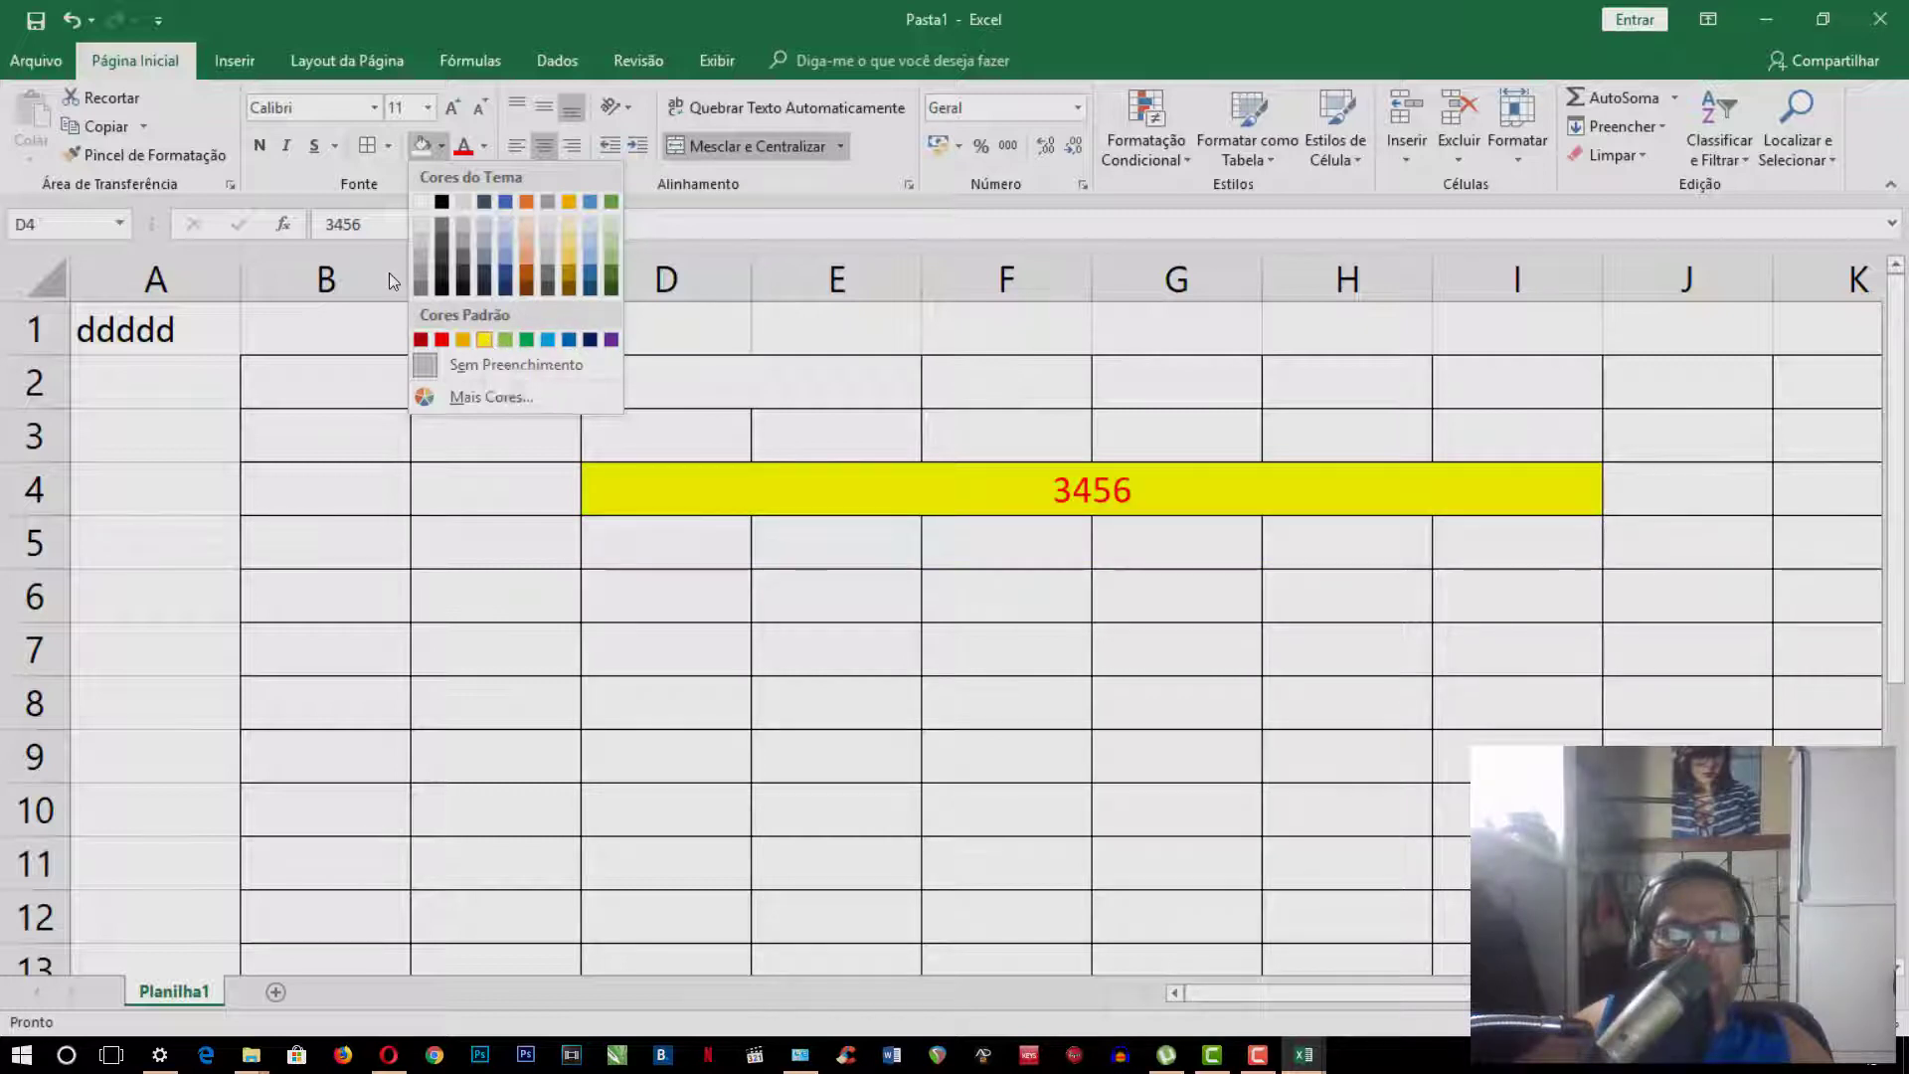
pyautogui.click(484, 340)
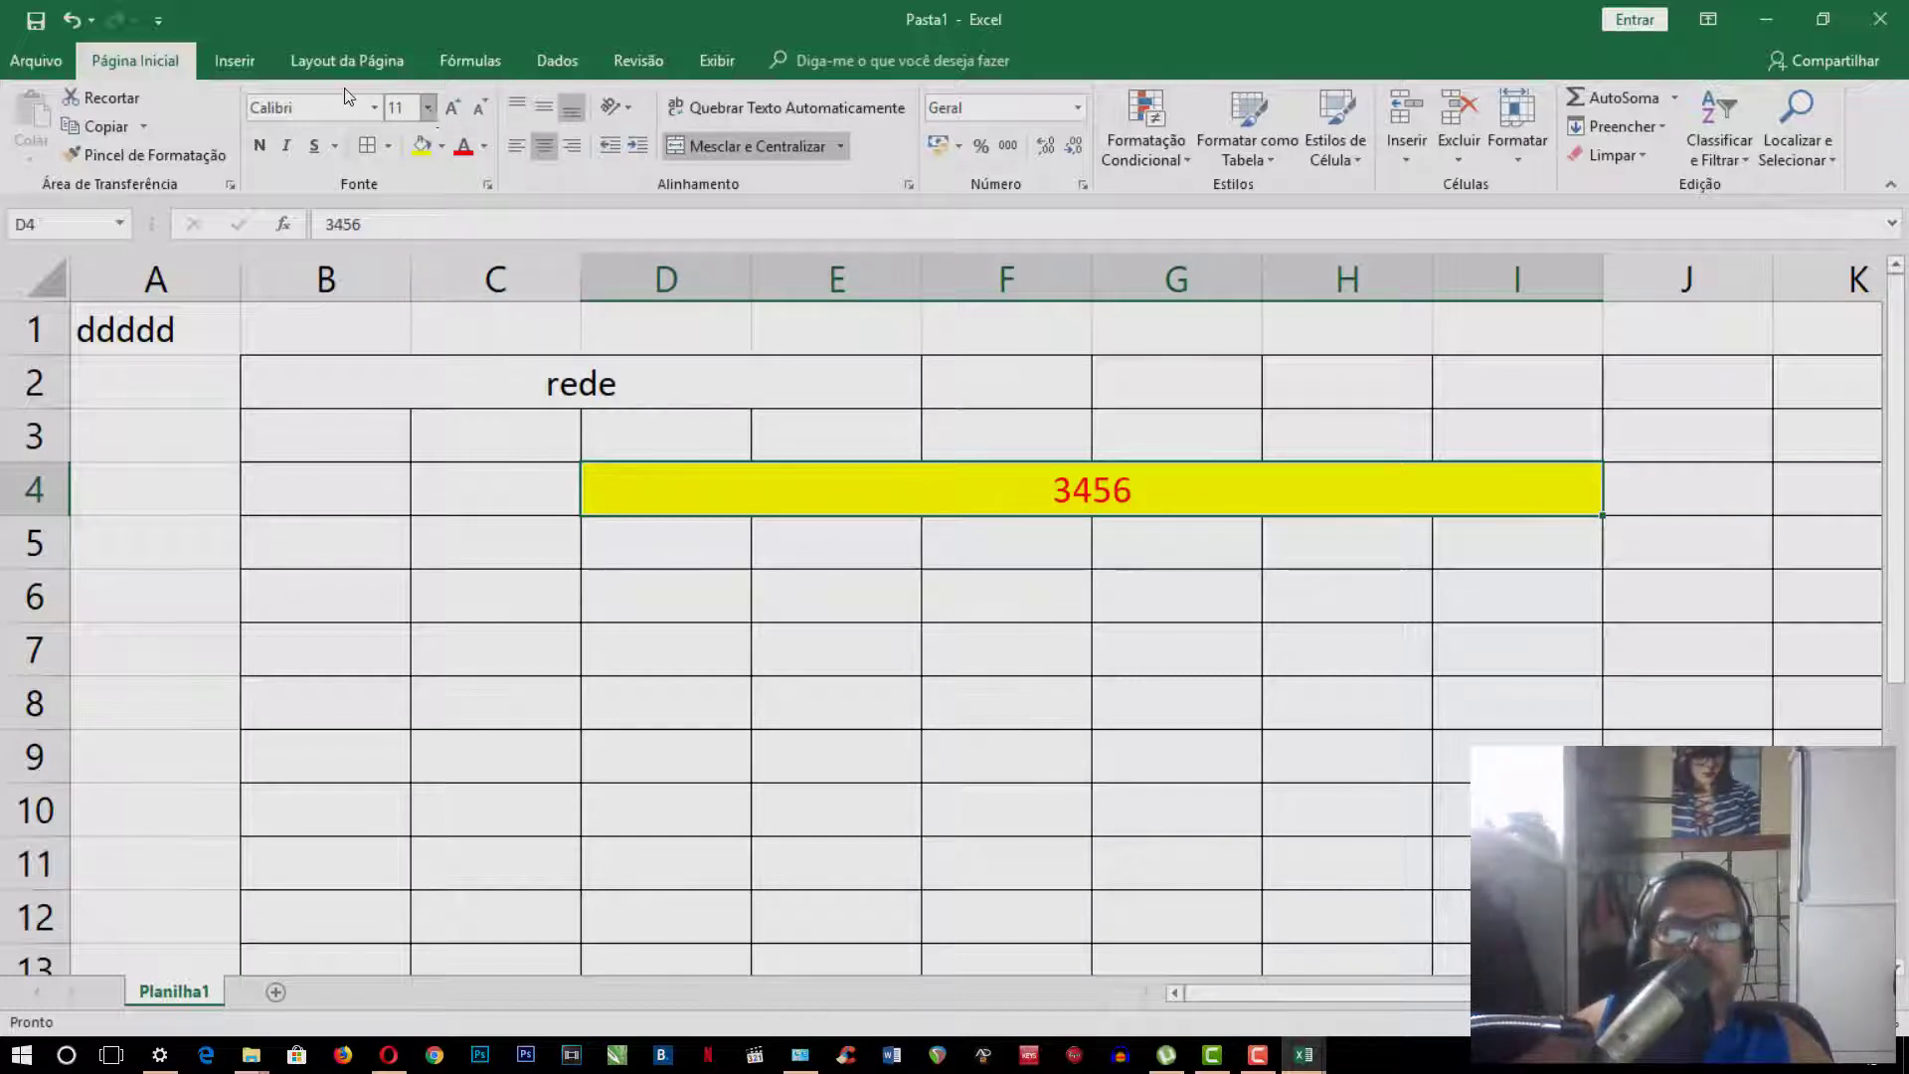
pyautogui.click(428, 108)
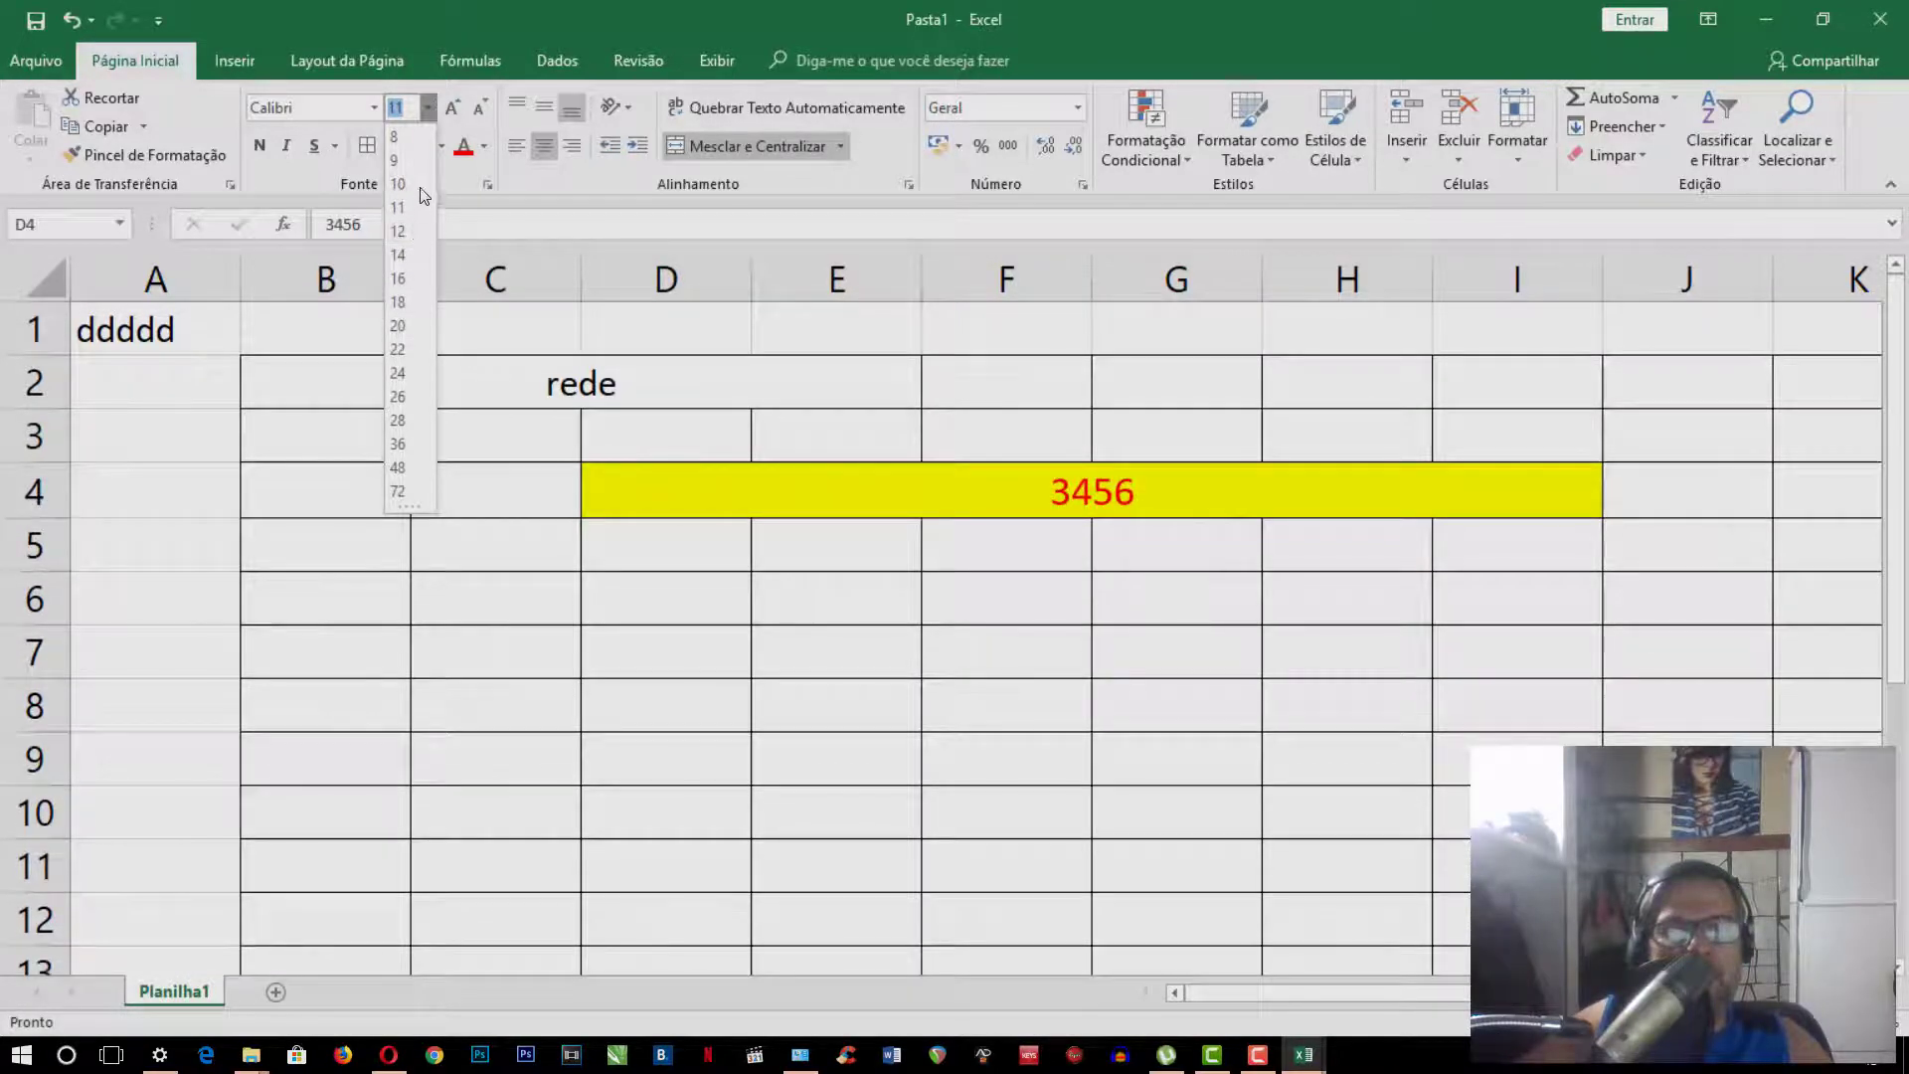
pyautogui.click(406, 303)
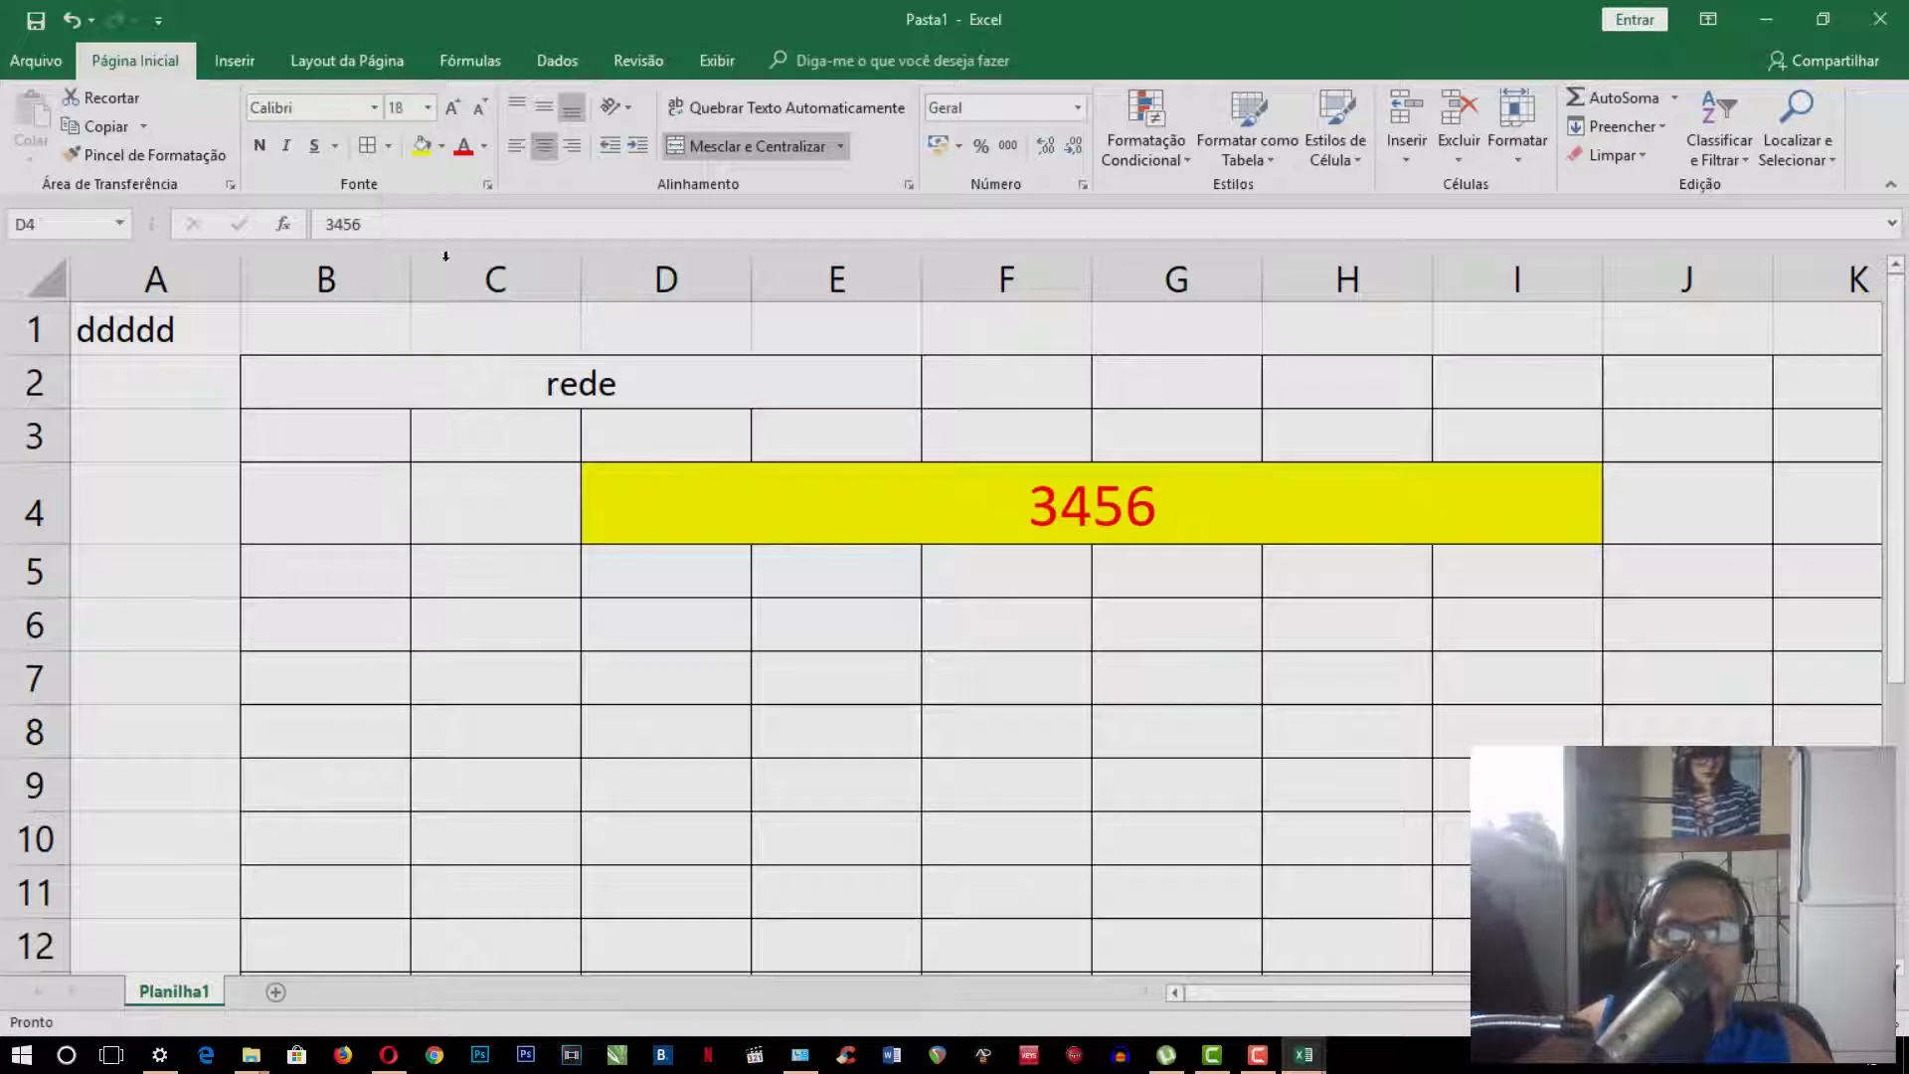
pyautogui.click(455, 111)
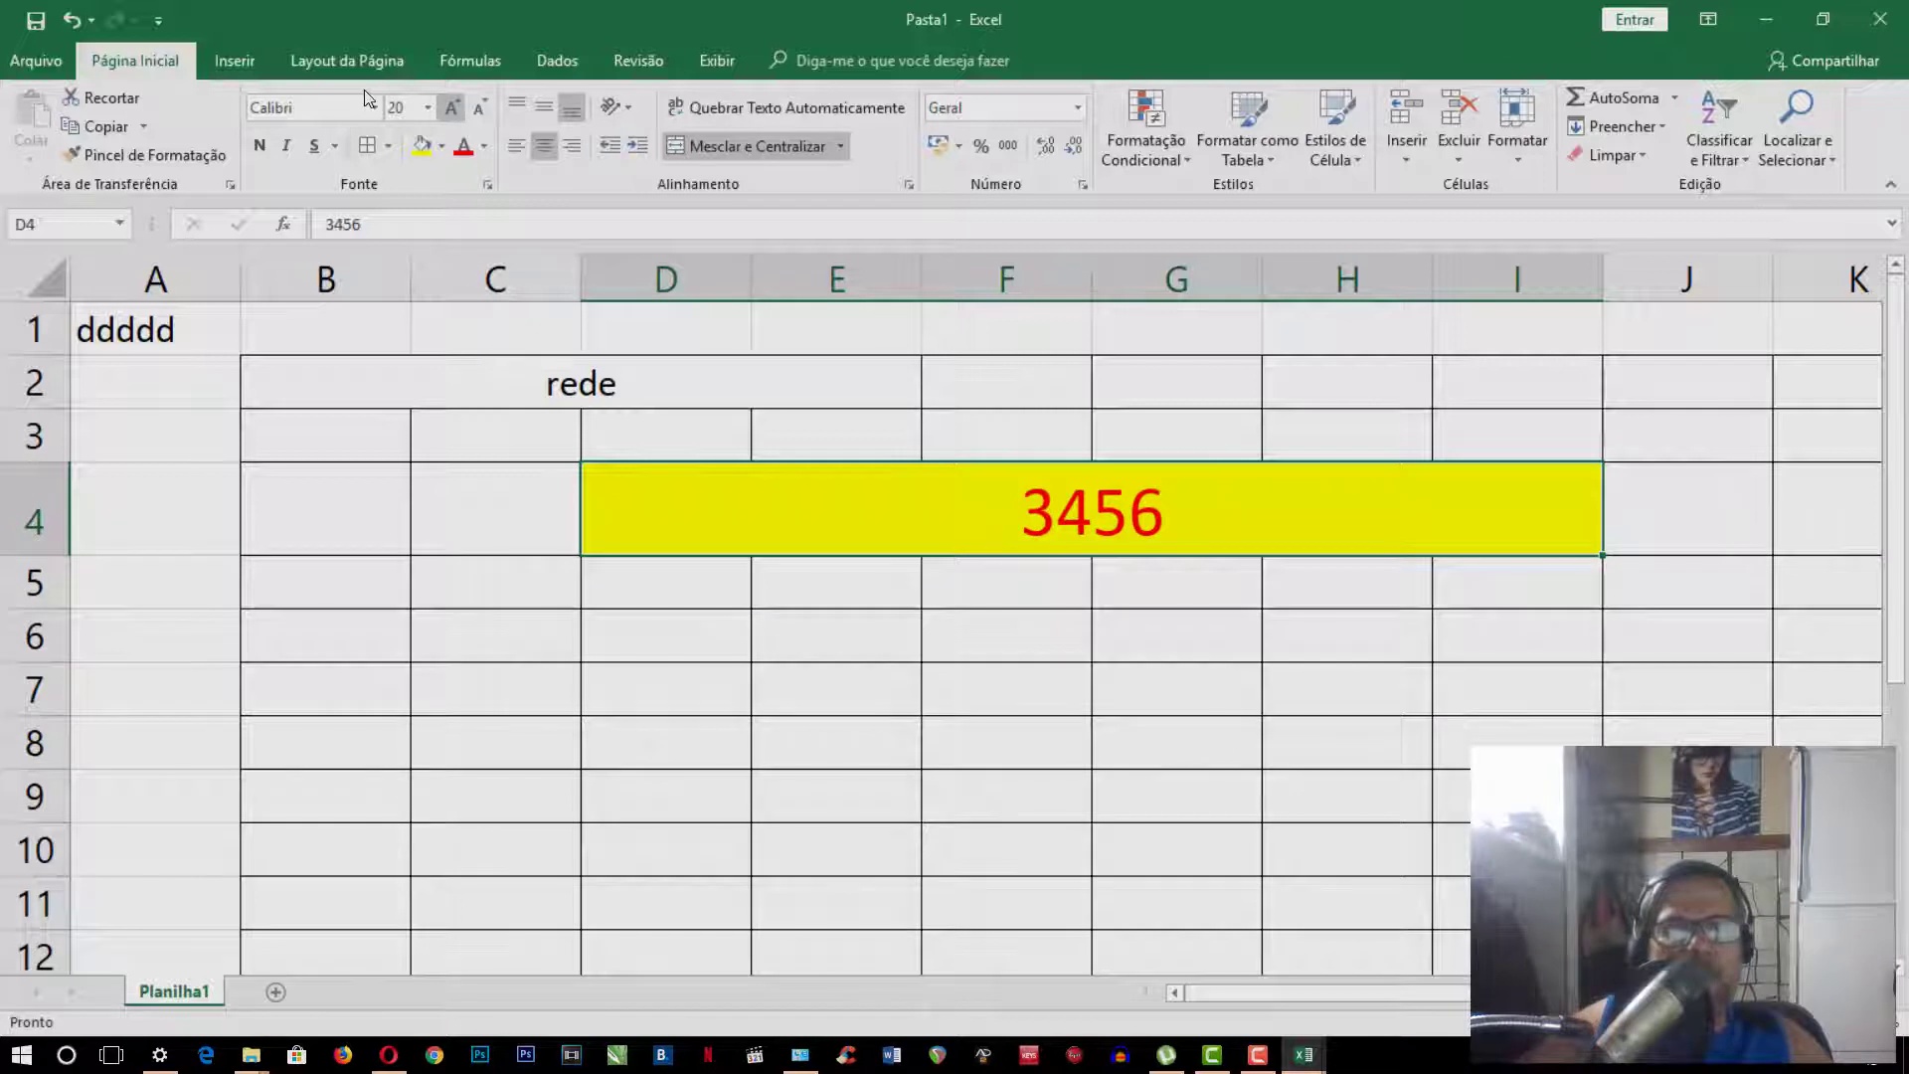
pyautogui.click(483, 112)
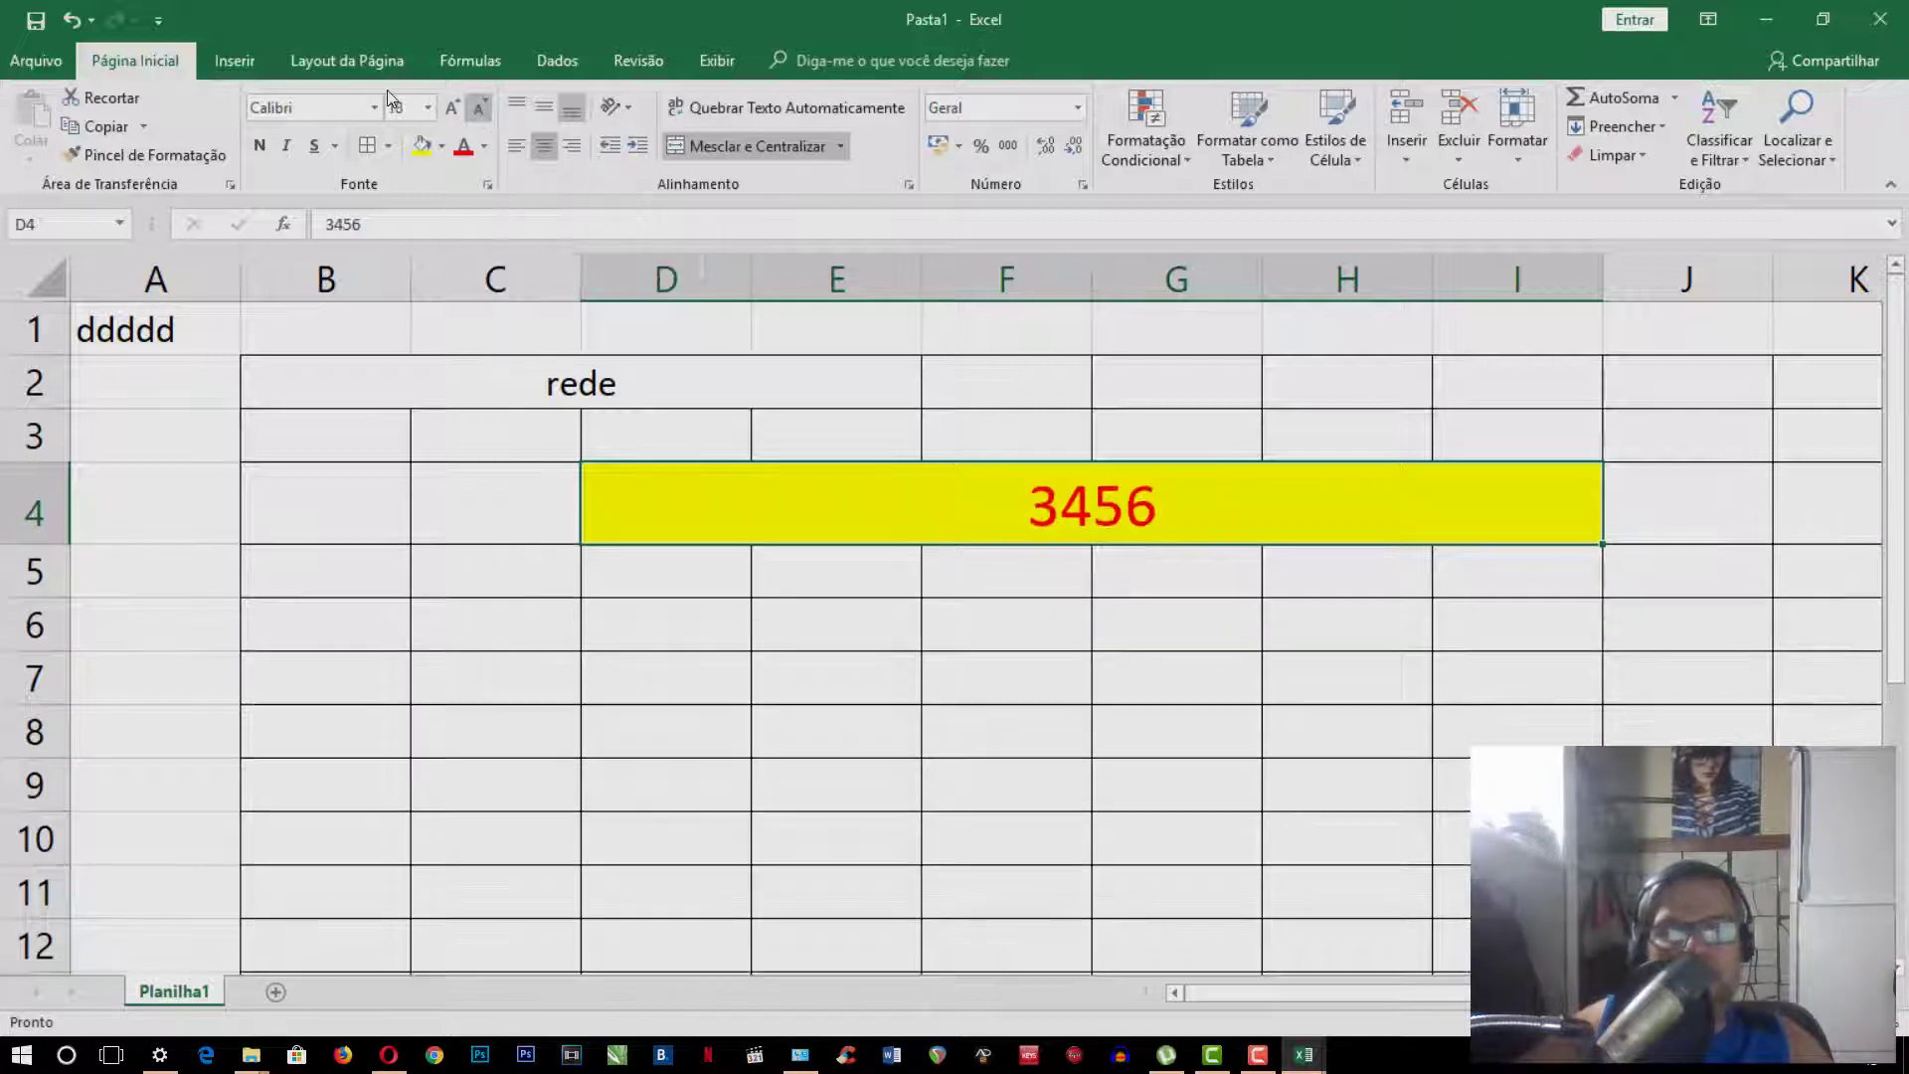
# Enter the long sample text "hghxfghxfghxghxfghx" in cell B6
pyautogui.click(836, 623)
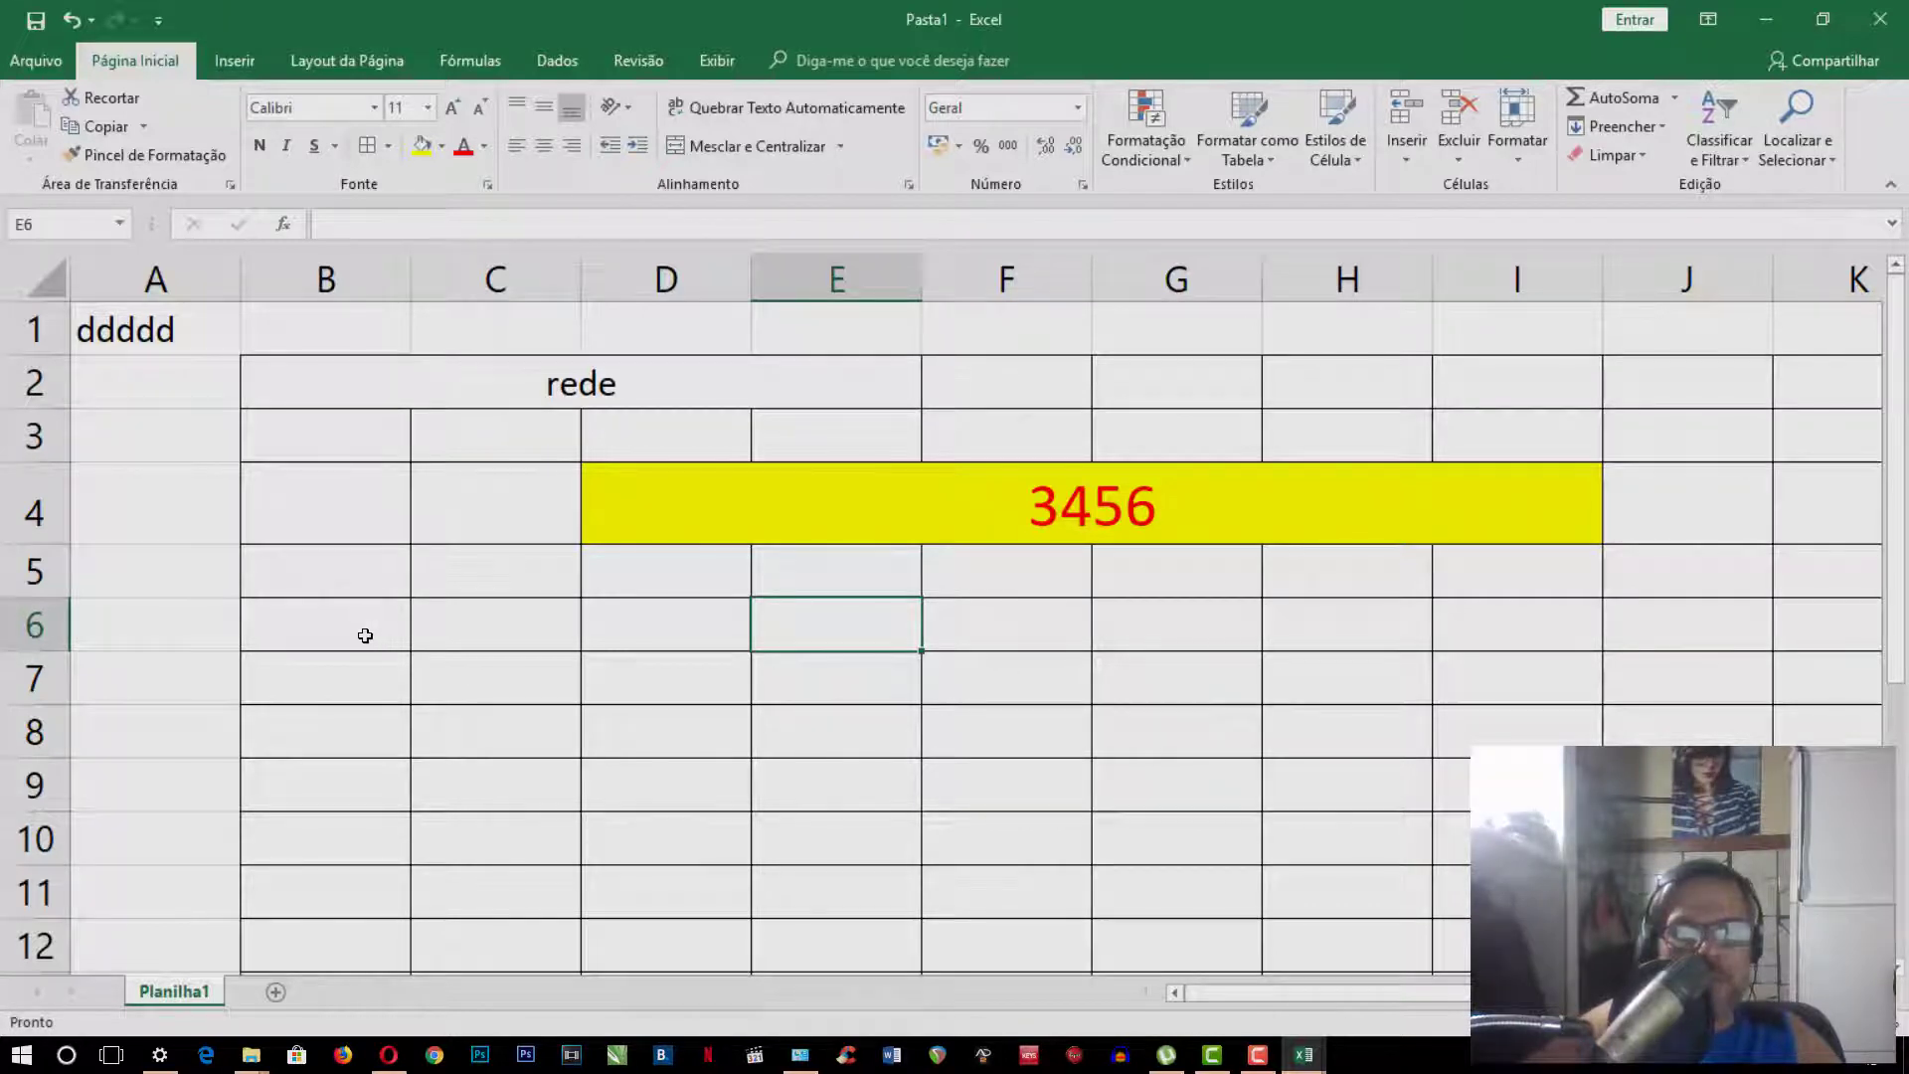
pyautogui.press('Left')
pyautogui.press('Left')
pyautogui.press('Left')
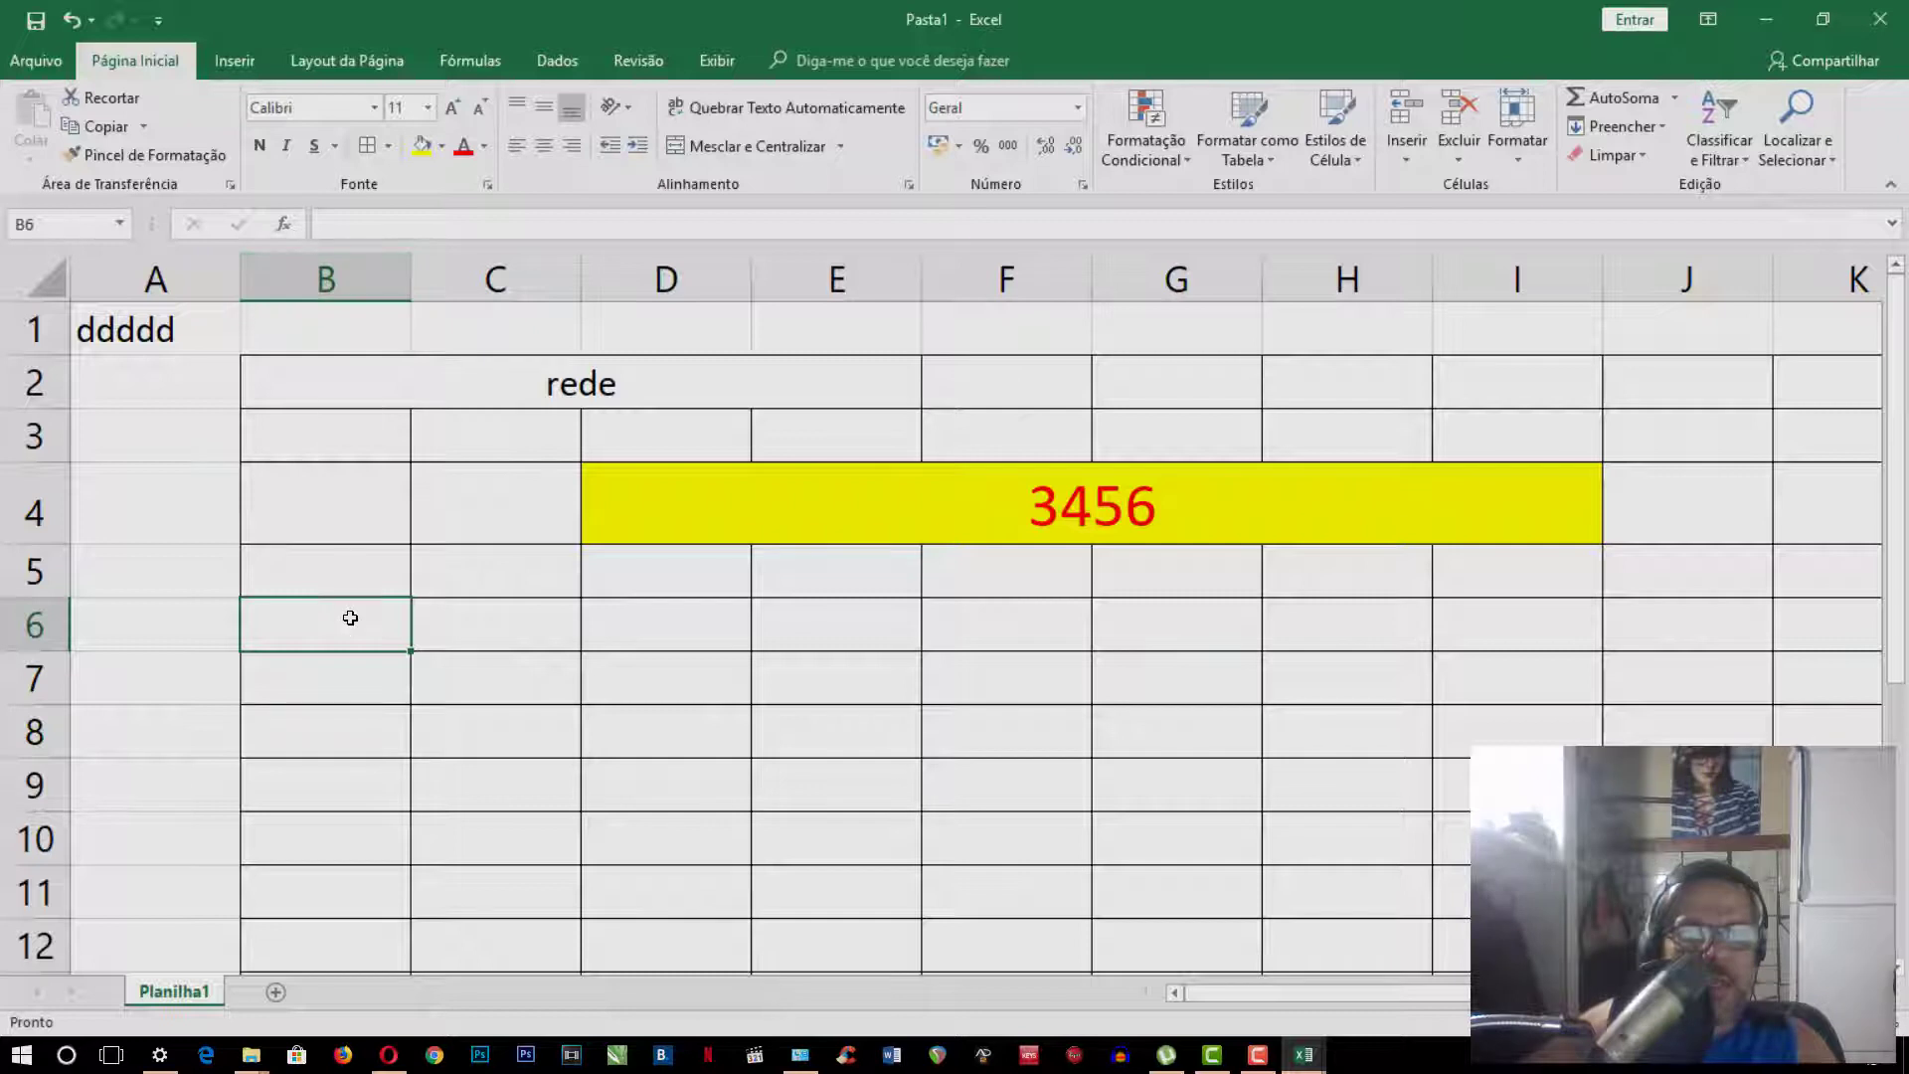
pyautogui.write('hghxfghxfghxghxfghx')
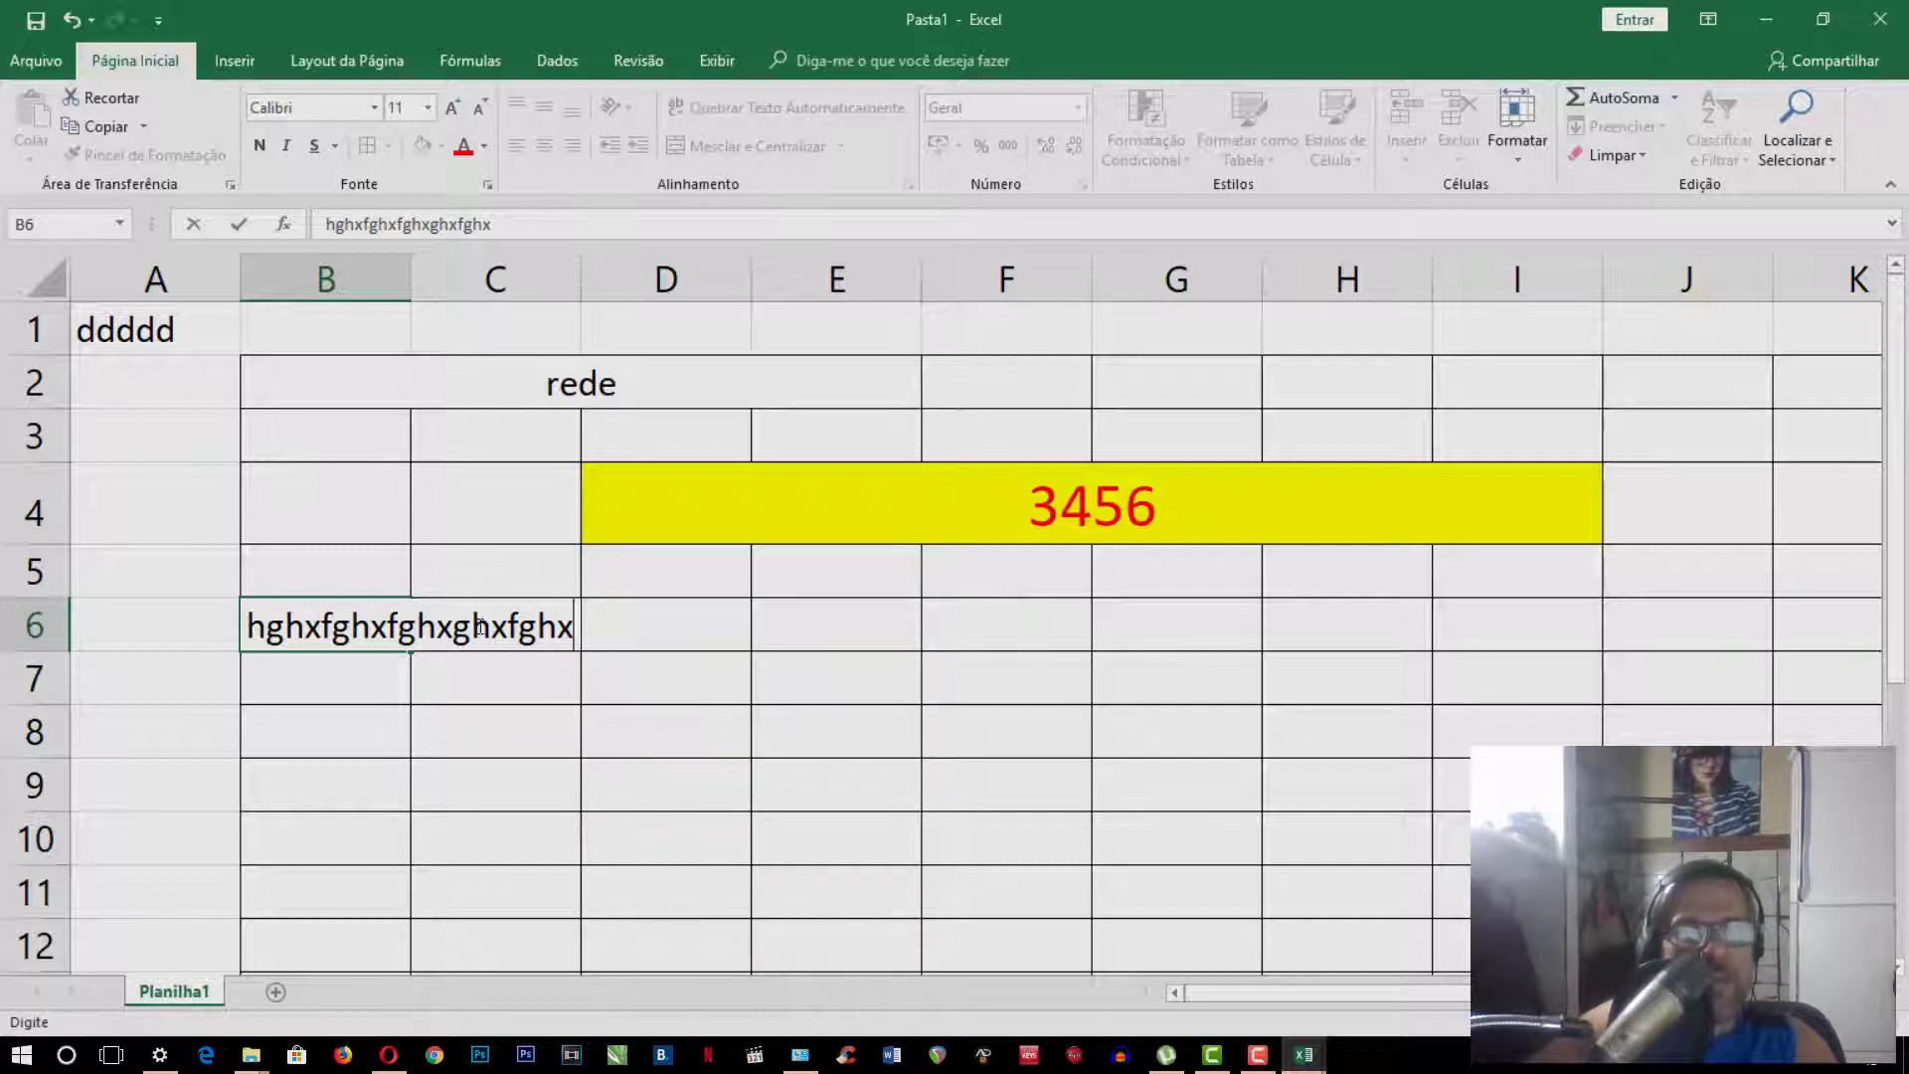
pyautogui.click(684, 635)
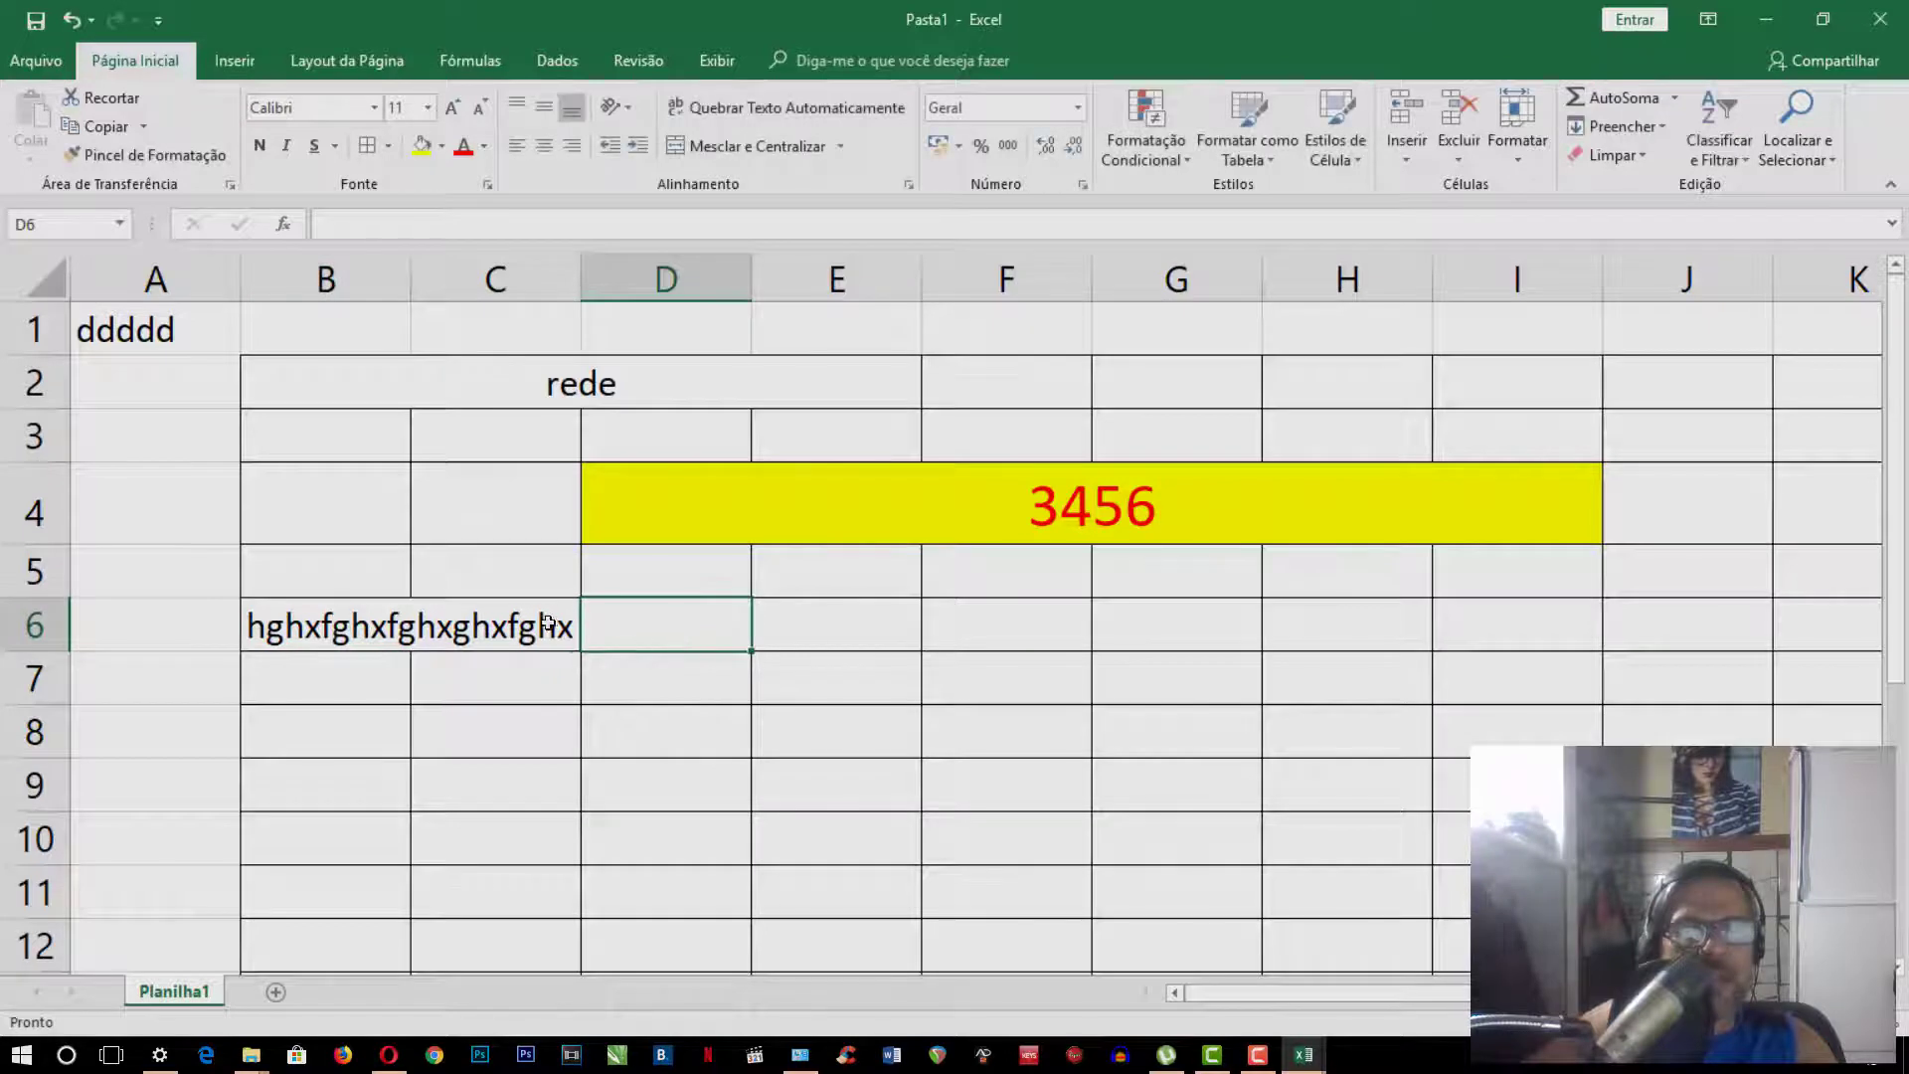
# Check how the text of B6 spills over C6 and widen column B to fit it
pyautogui.press('Left')
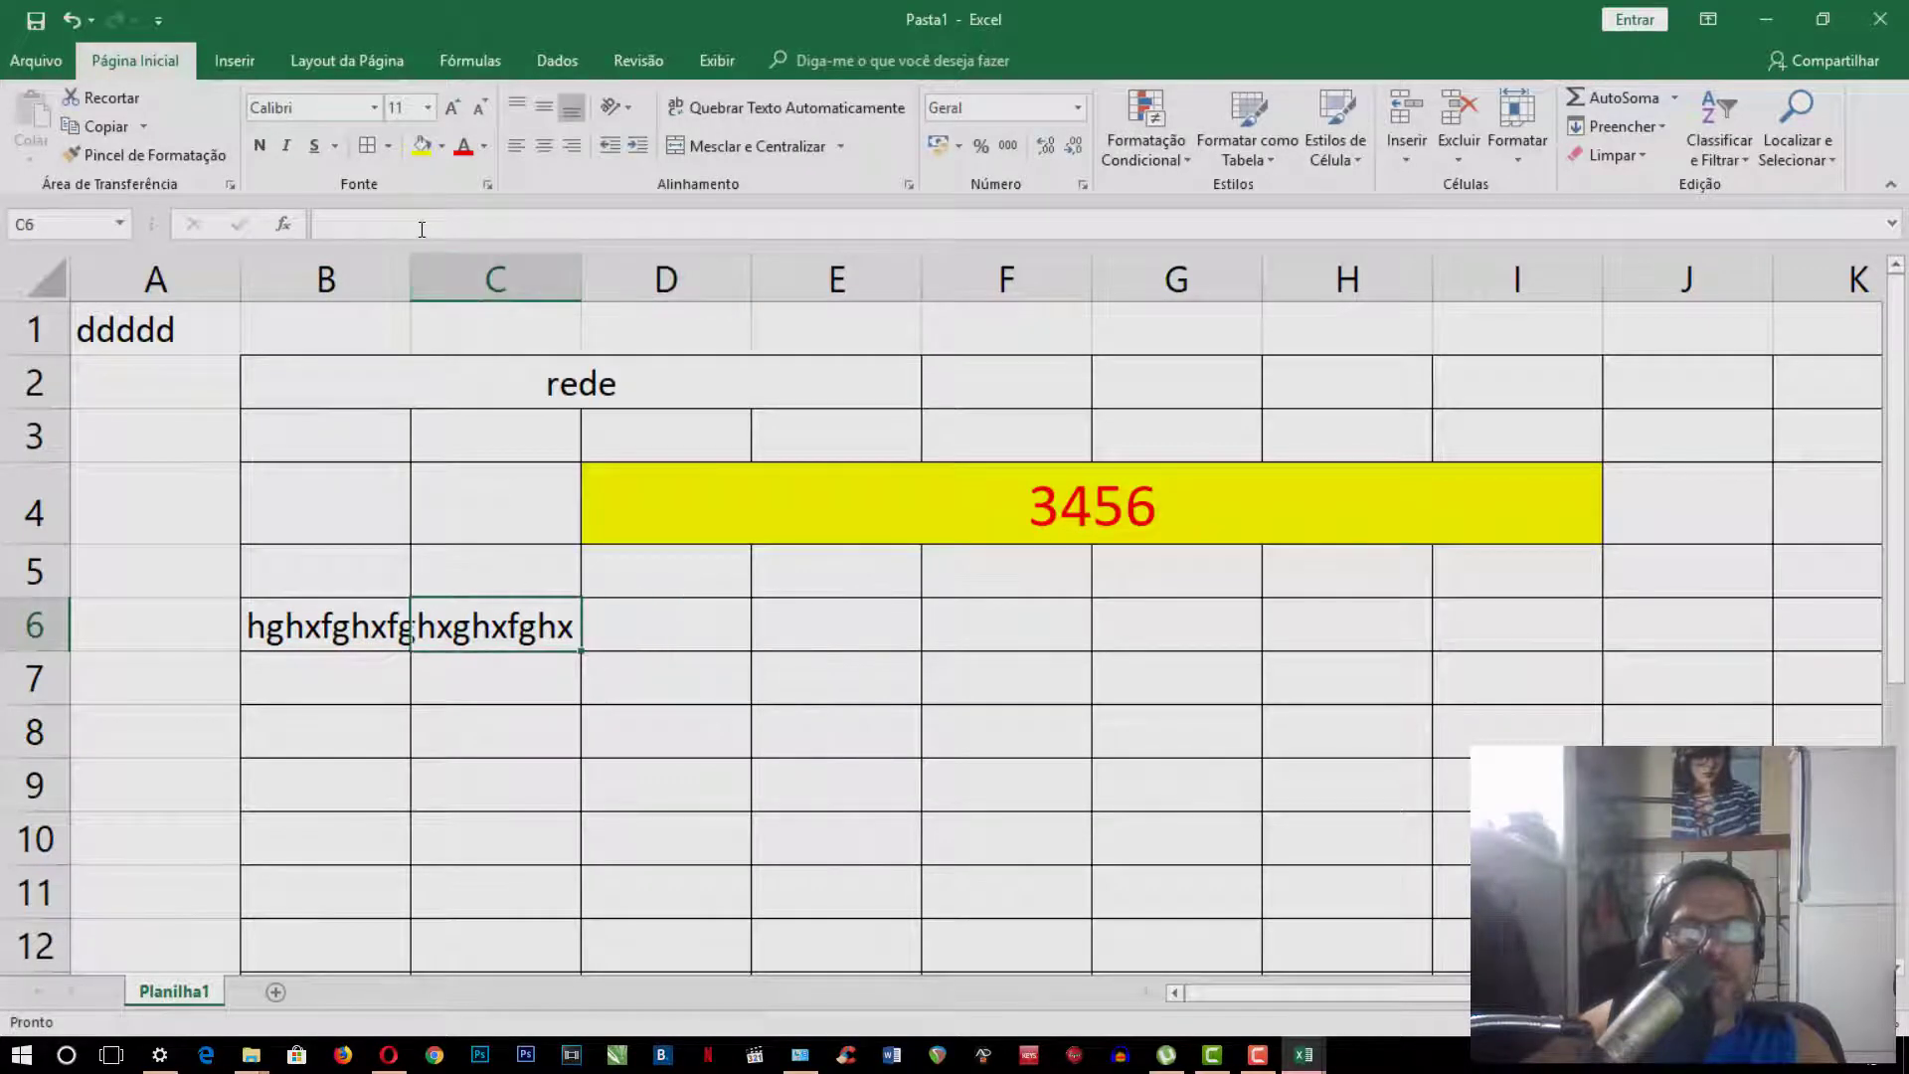
pyautogui.click(337, 632)
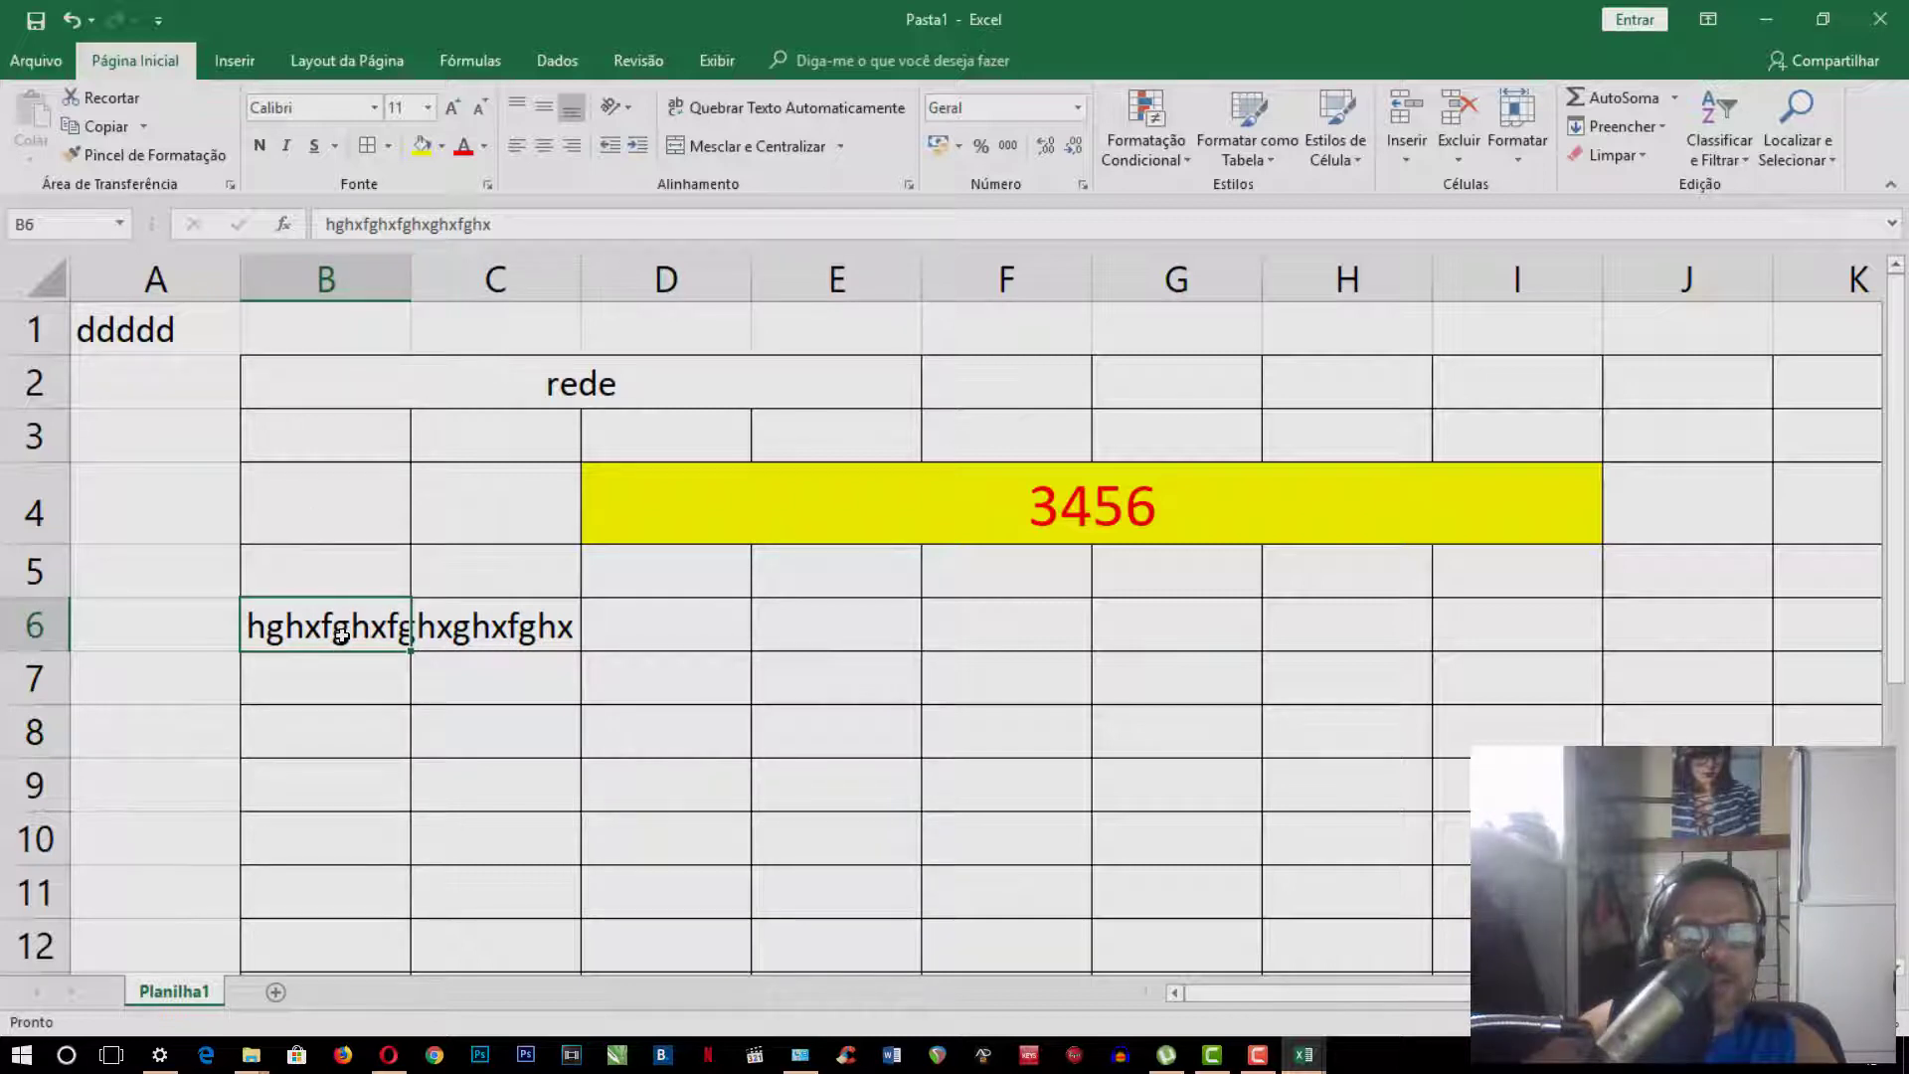
pyautogui.click(515, 637)
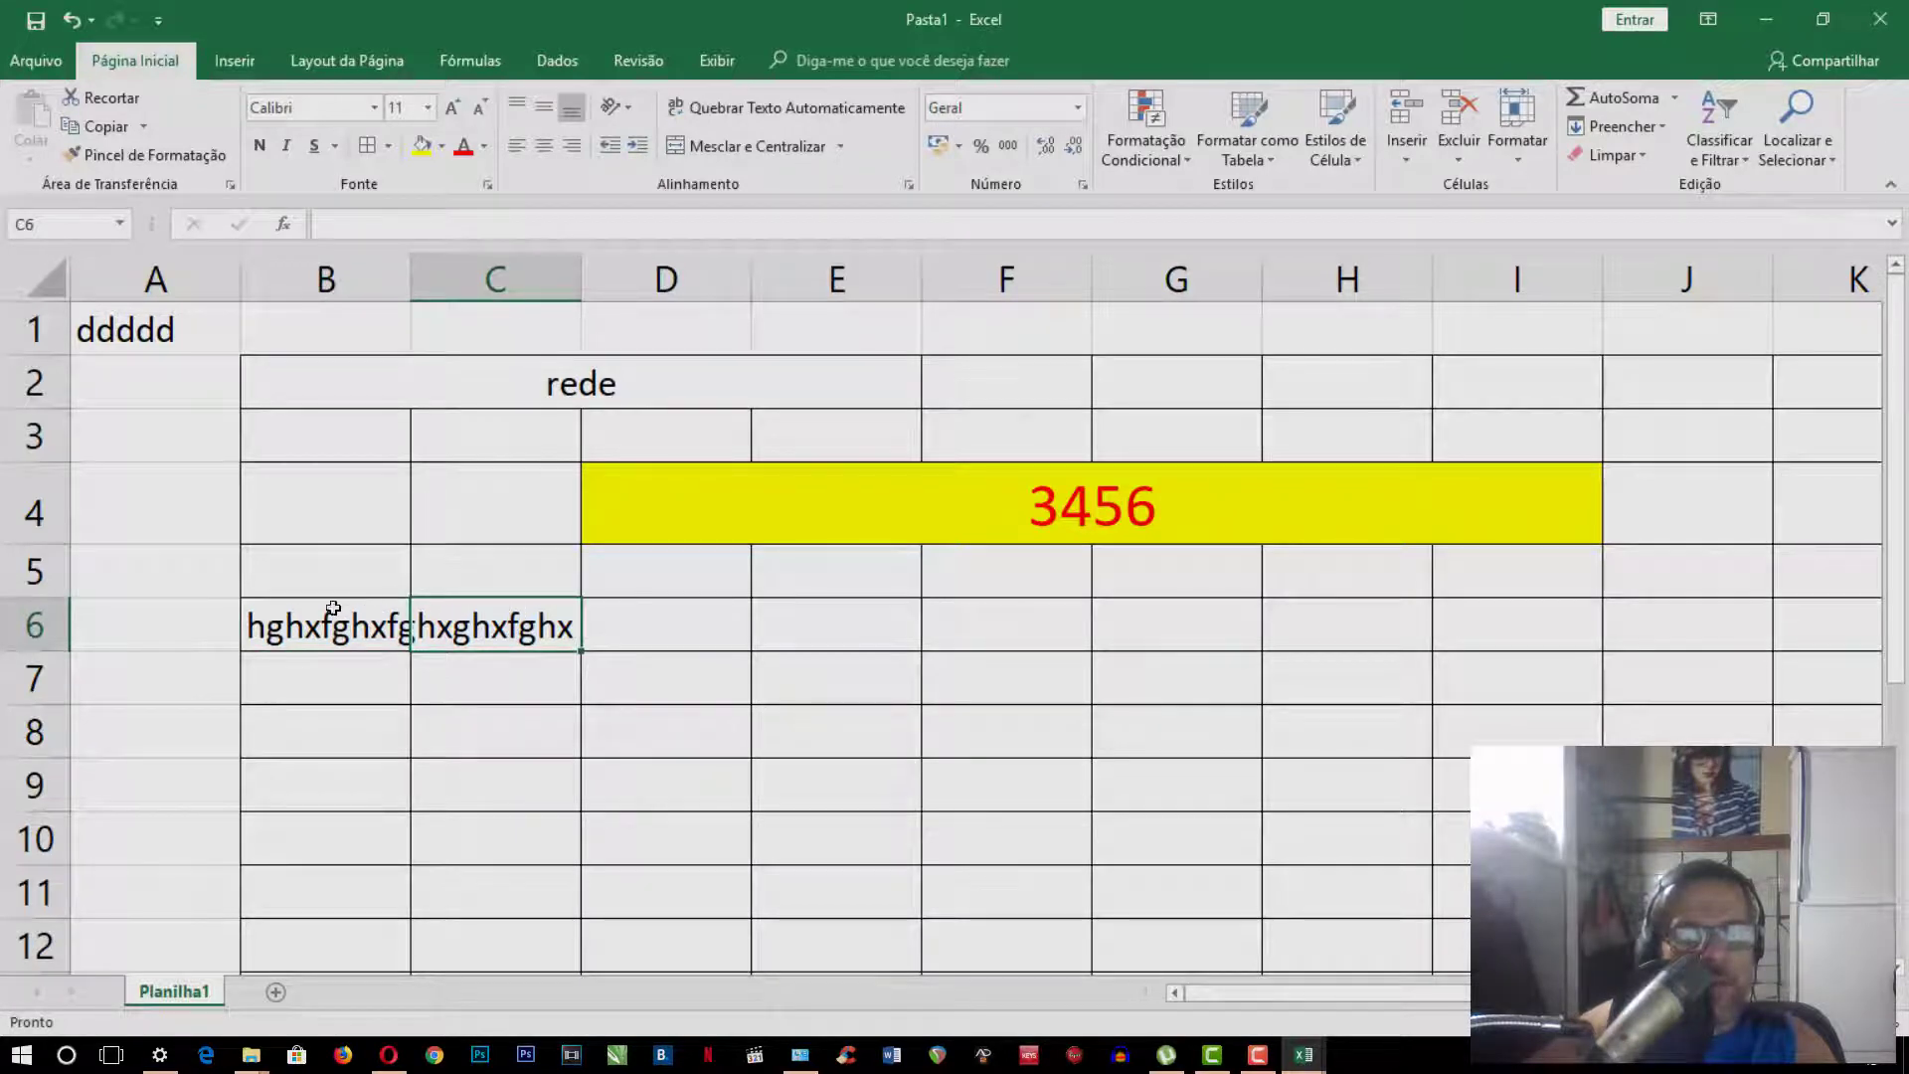
pyautogui.click(355, 629)
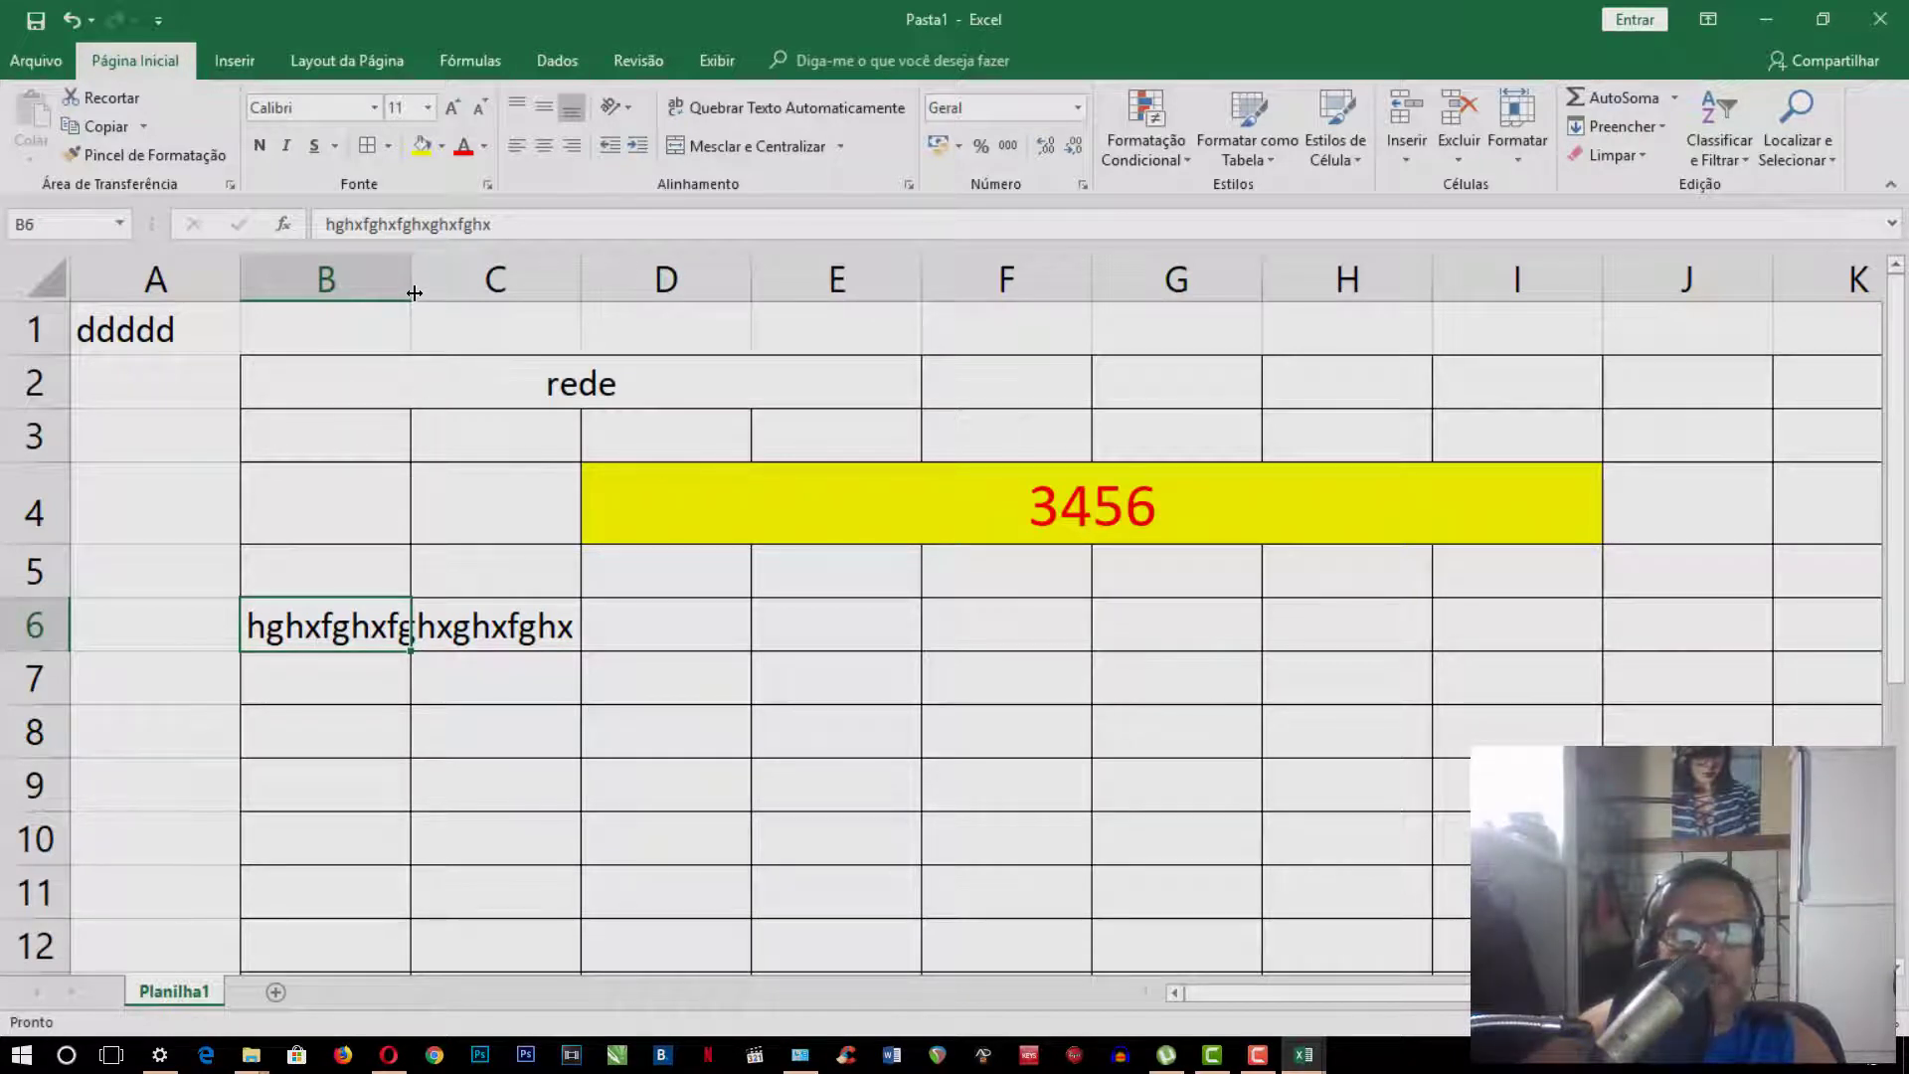
pyautogui.click(372, 278)
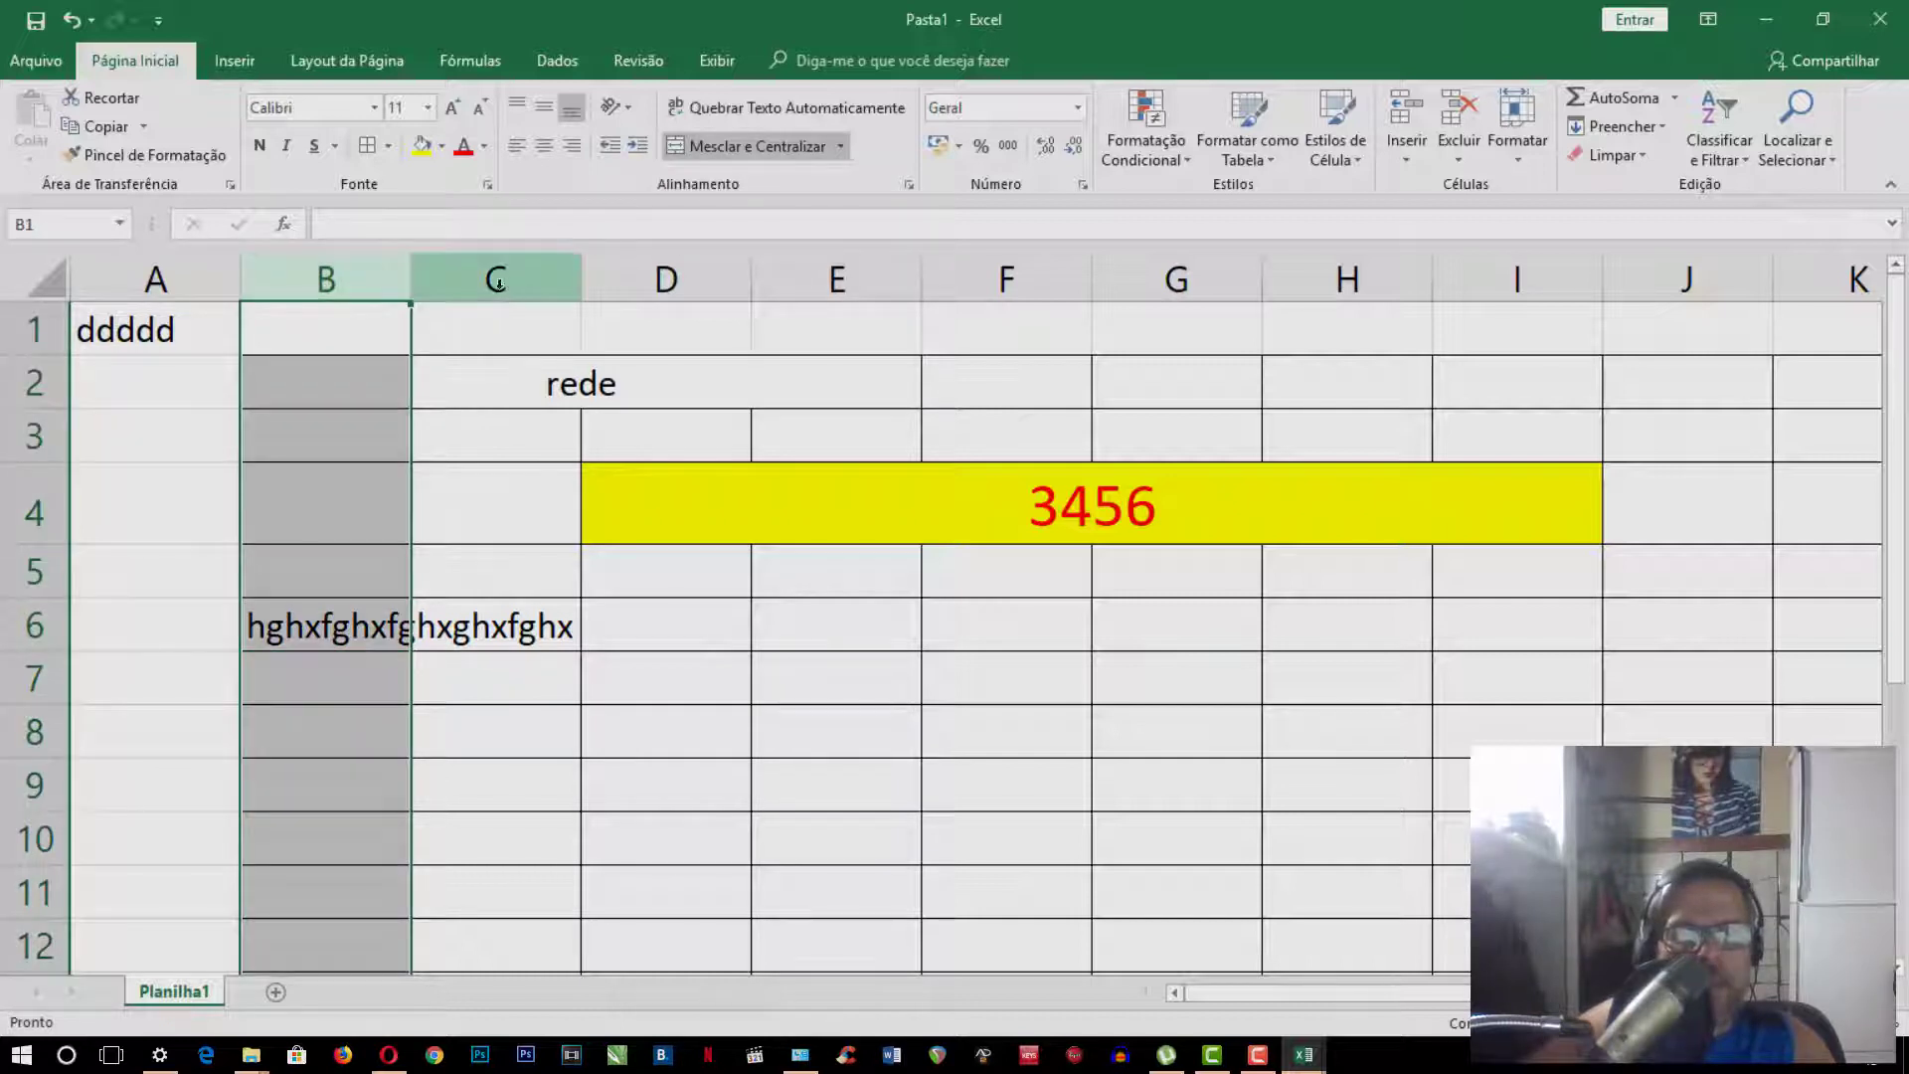
pyautogui.doubleClick(411, 279)
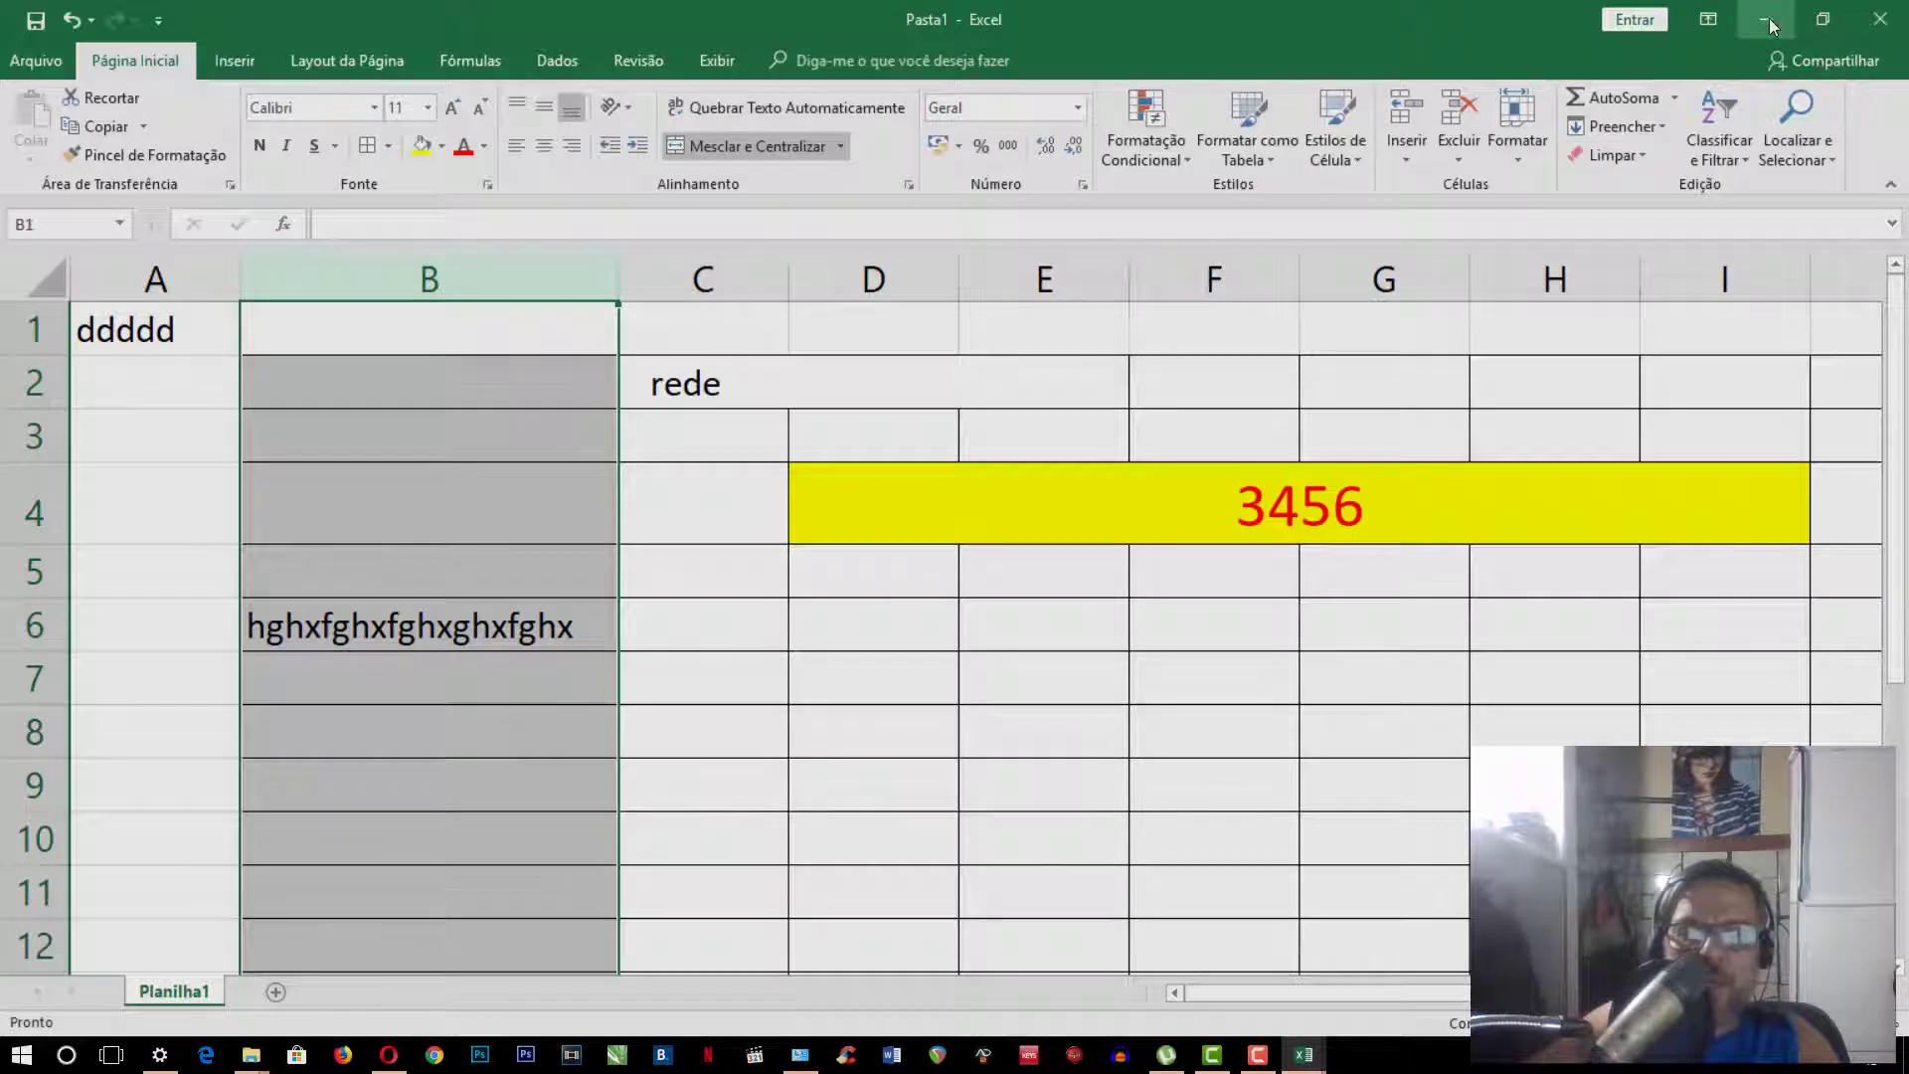
# In the ATIVO E PASSIVO workbook, merge and center the title "PLANILHA SIMPLES" across cells A1 through D1 and fill it with yellow
pyautogui.click(1310, 1039)
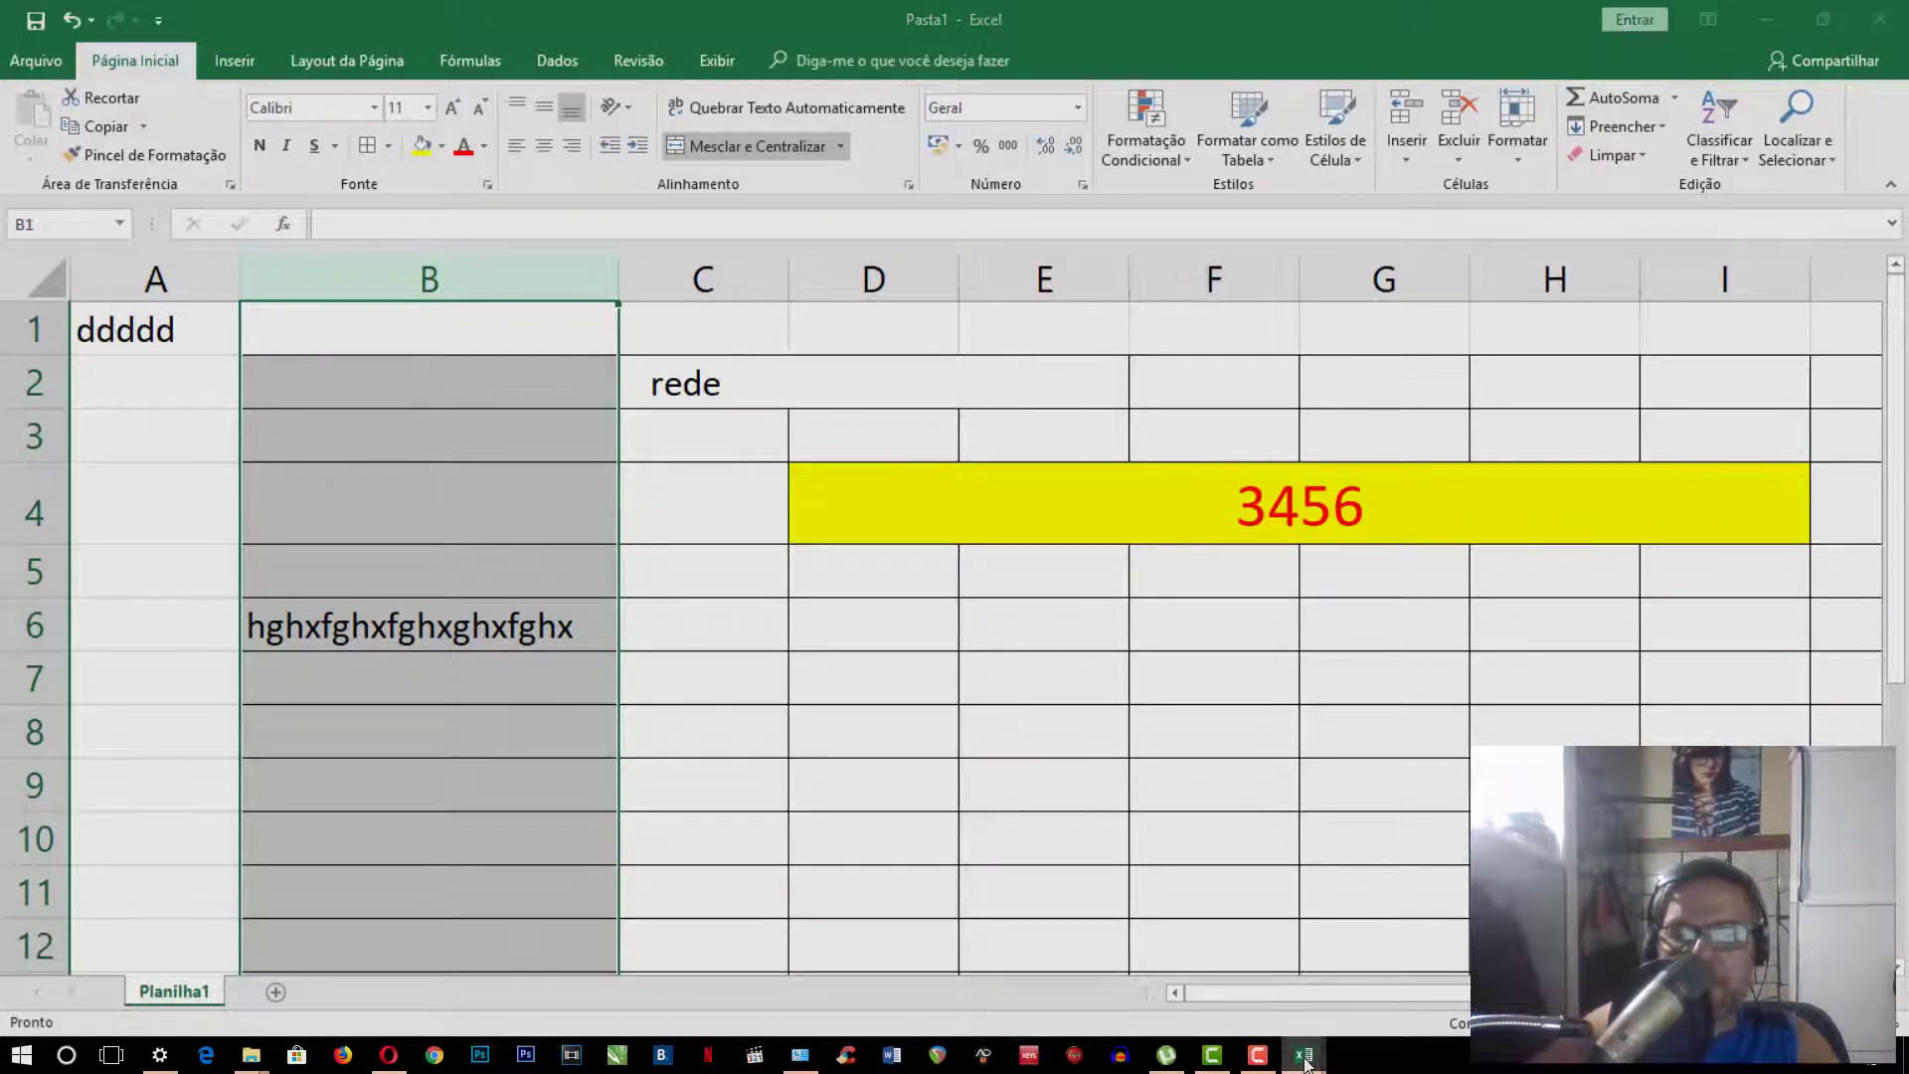
pyautogui.click(1221, 970)
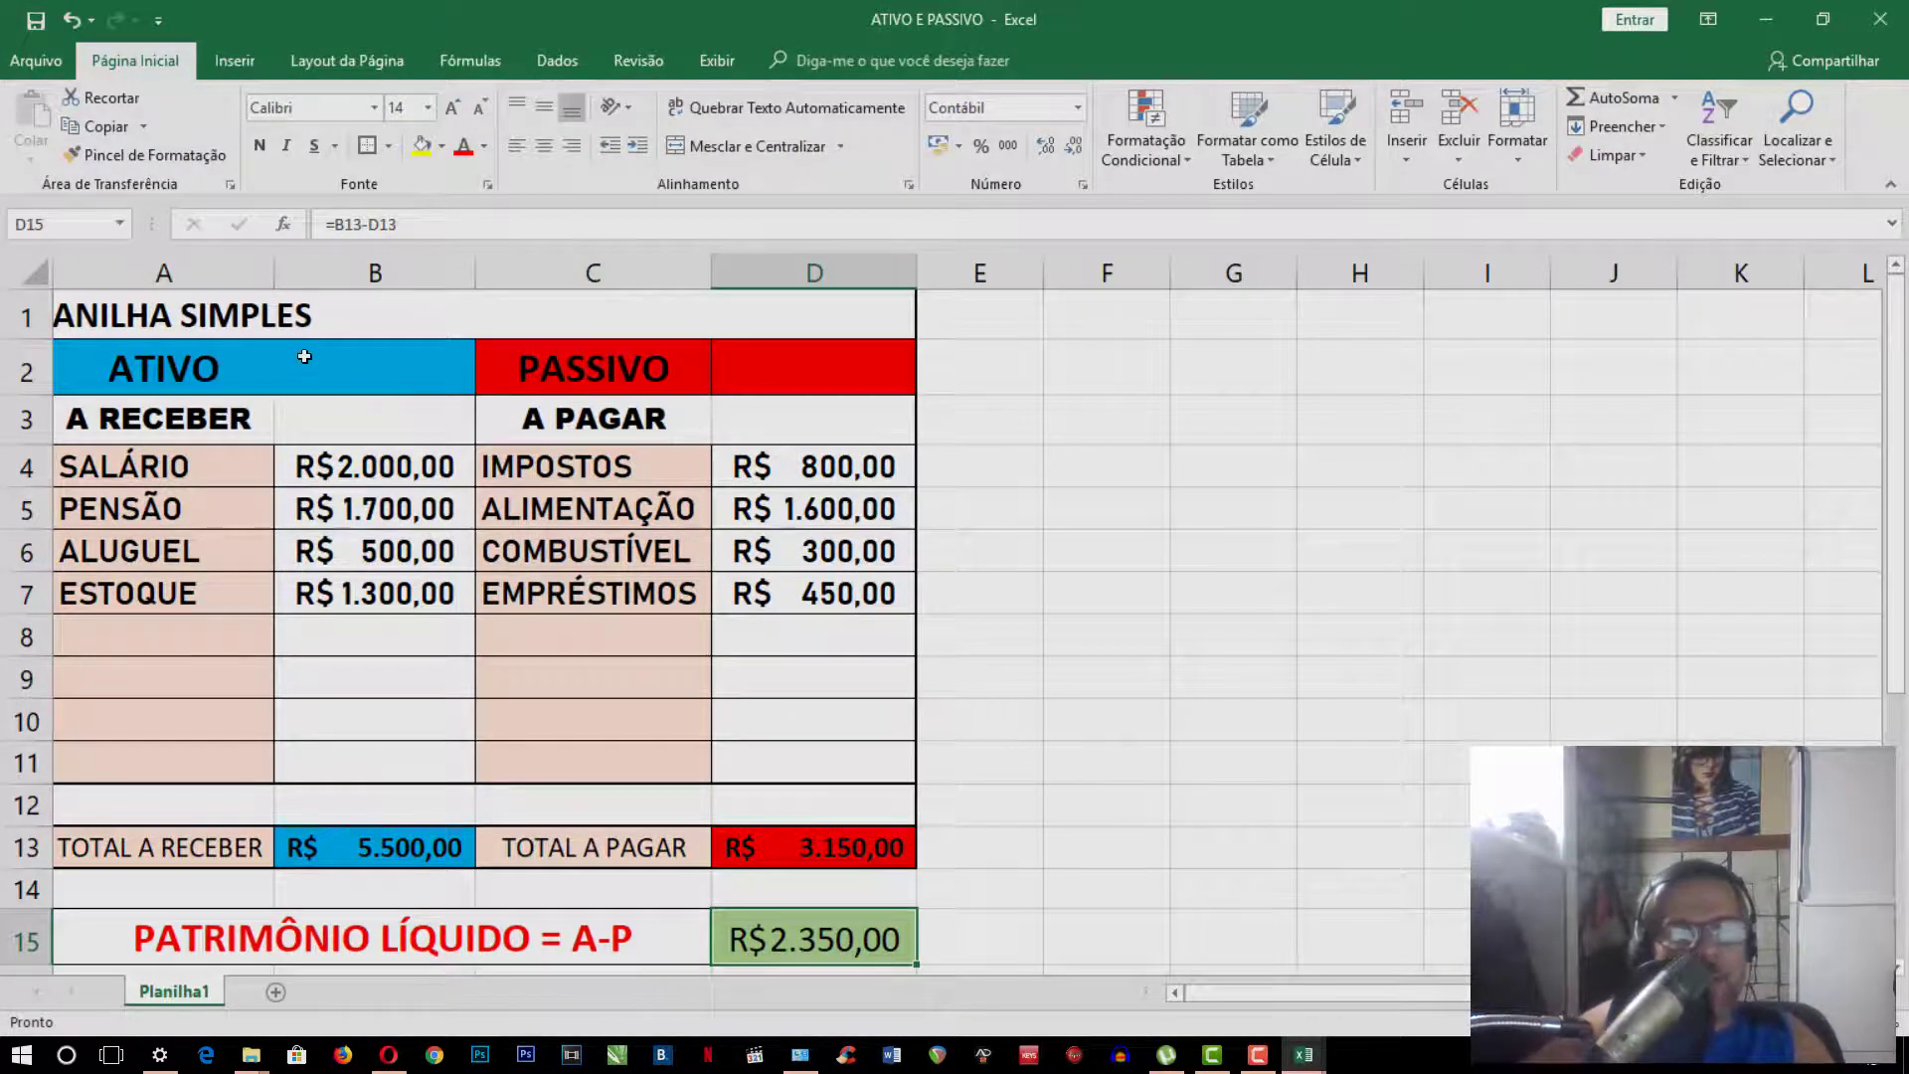
pyautogui.click(244, 316)
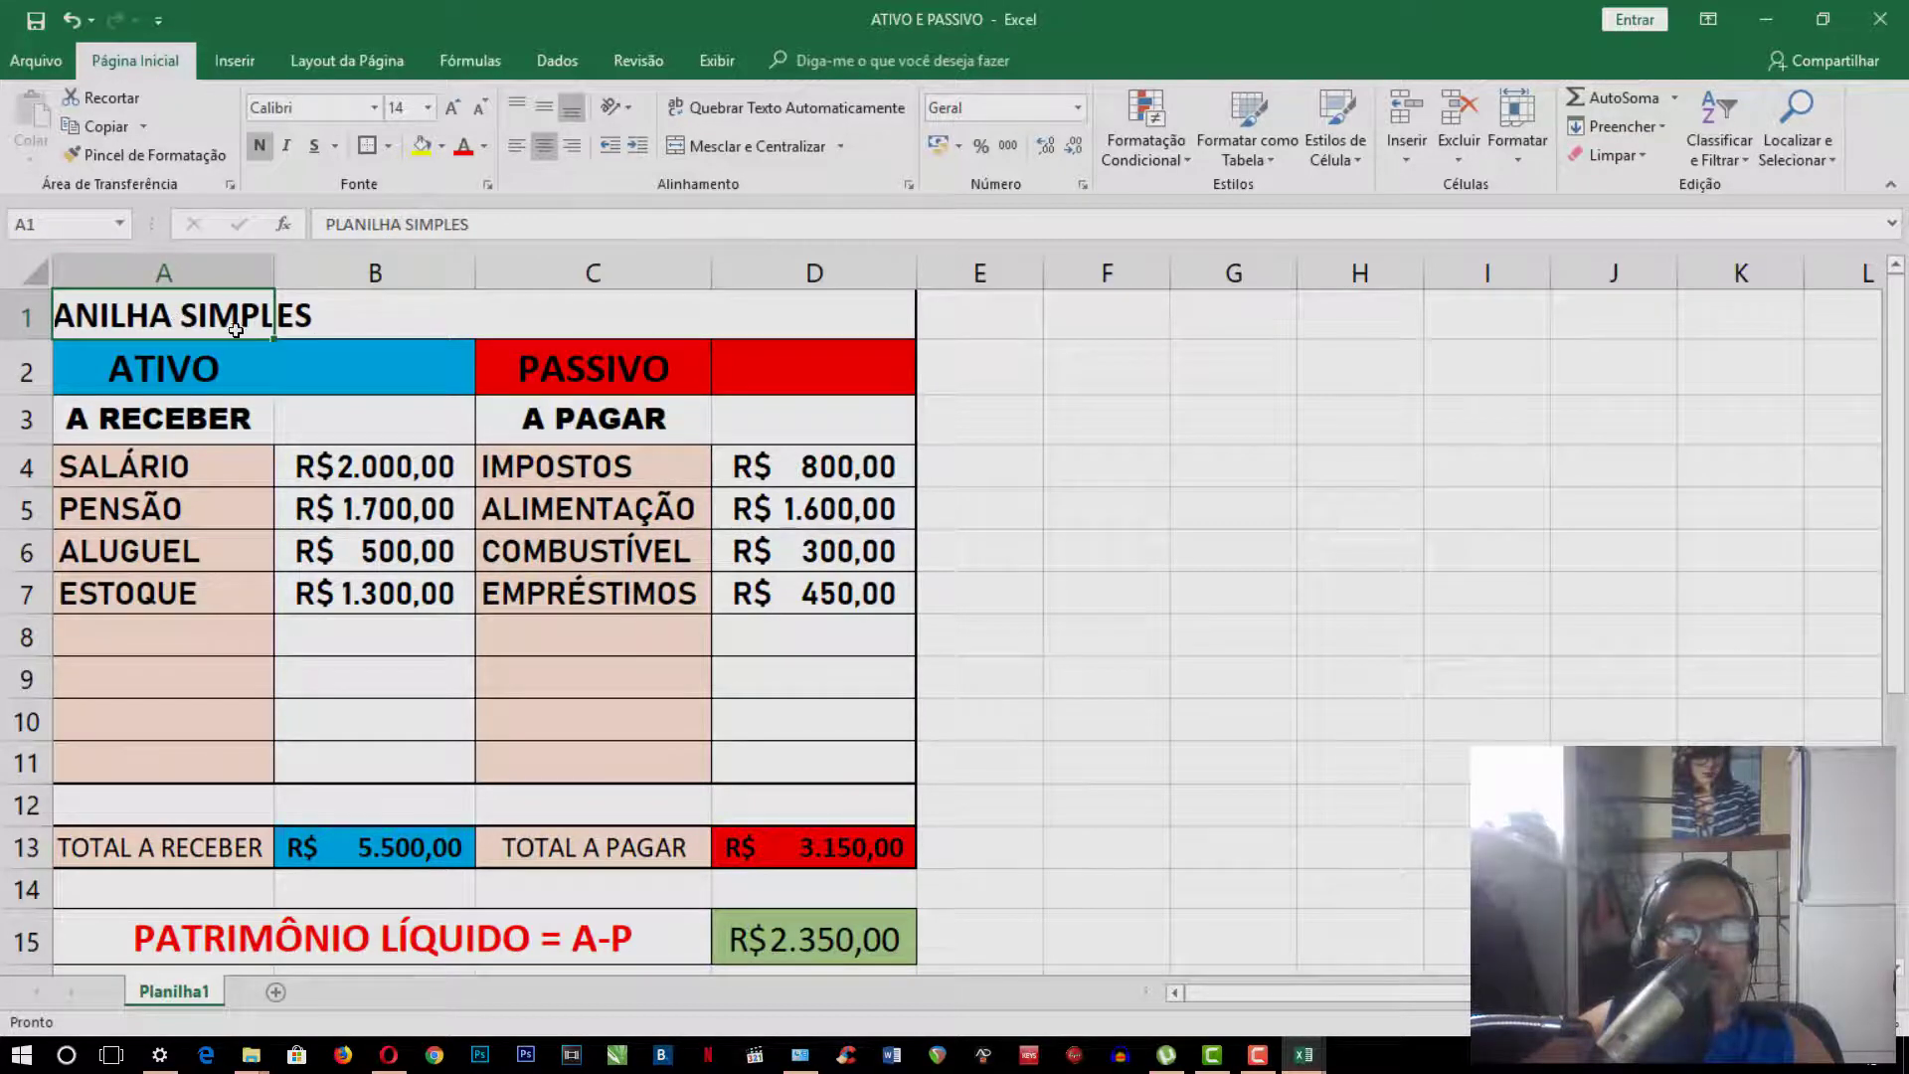
pyautogui.moveTo(271, 326)
pyautogui.mouseDown()
pyautogui.moveTo(815, 335)
pyautogui.moveTo(826, 313)
pyautogui.mouseUp()
pyautogui.click(708, 146)
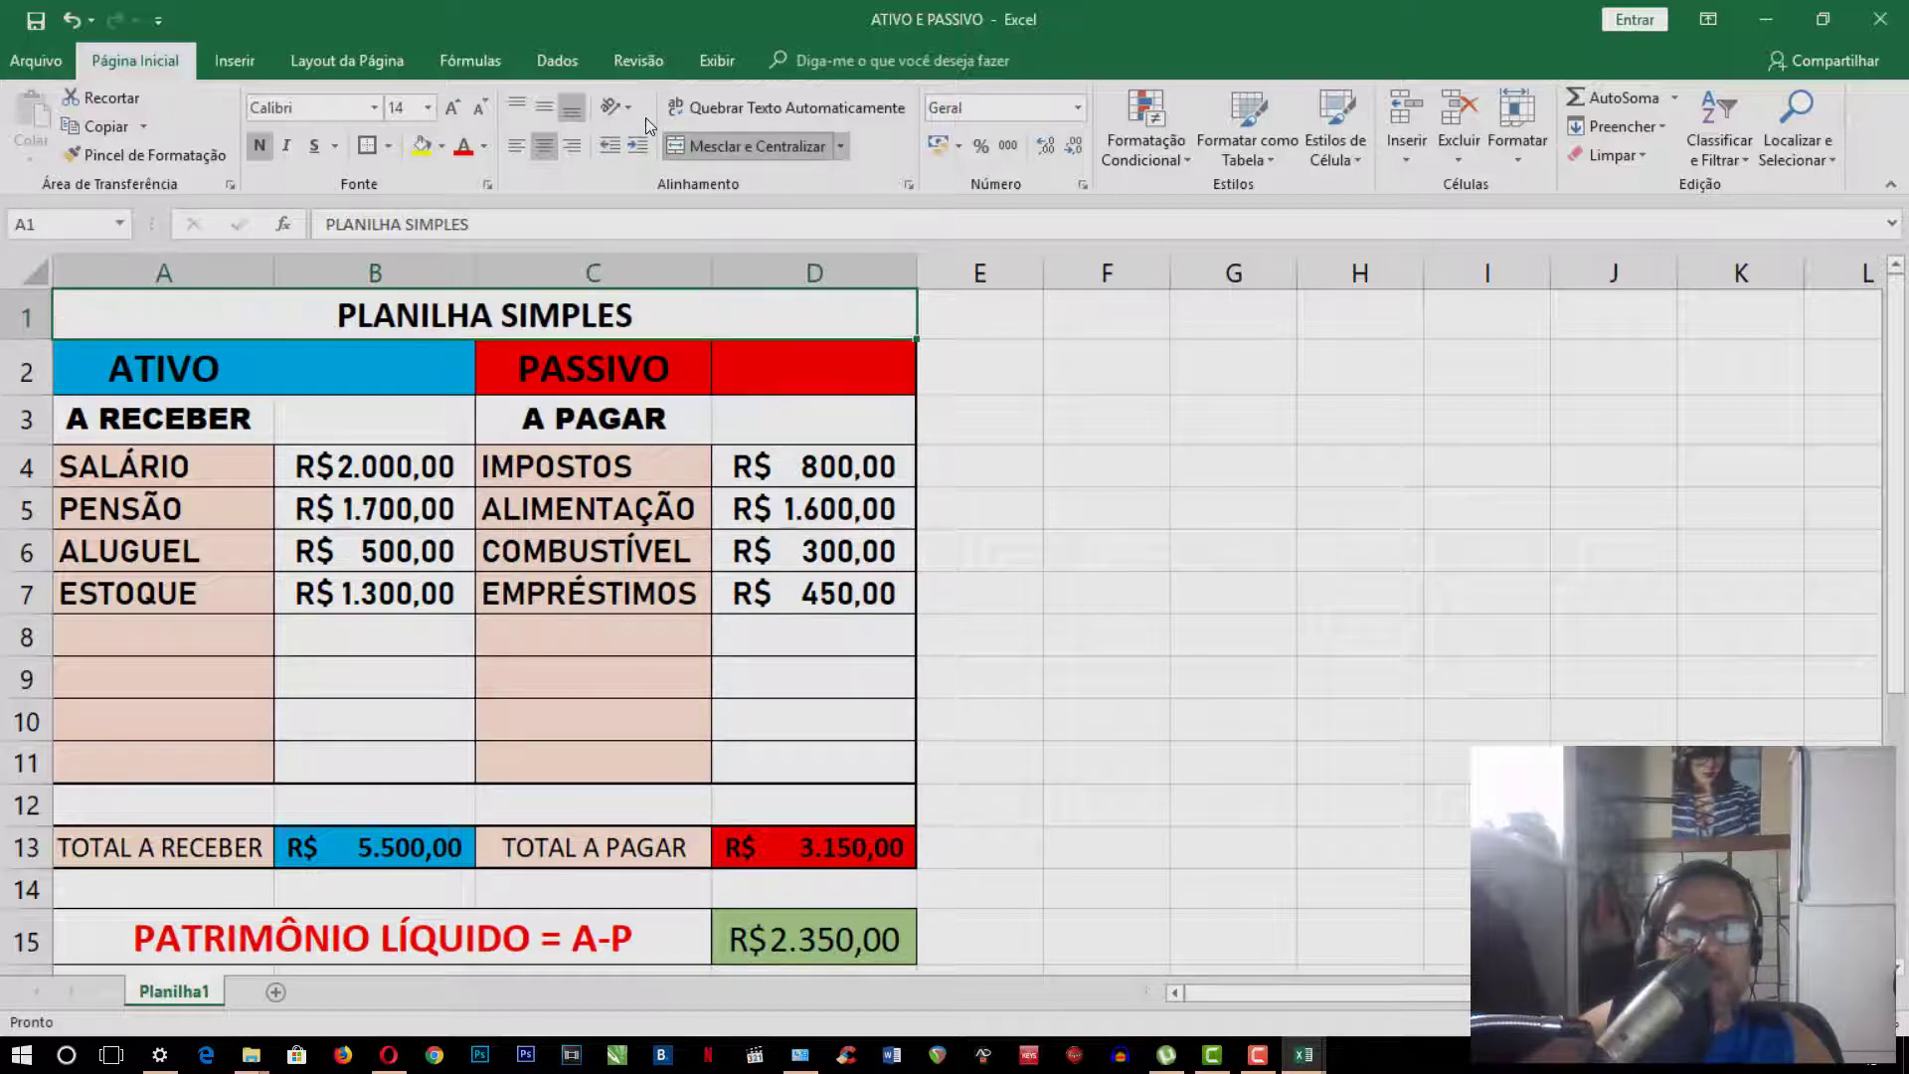
pyautogui.click(422, 147)
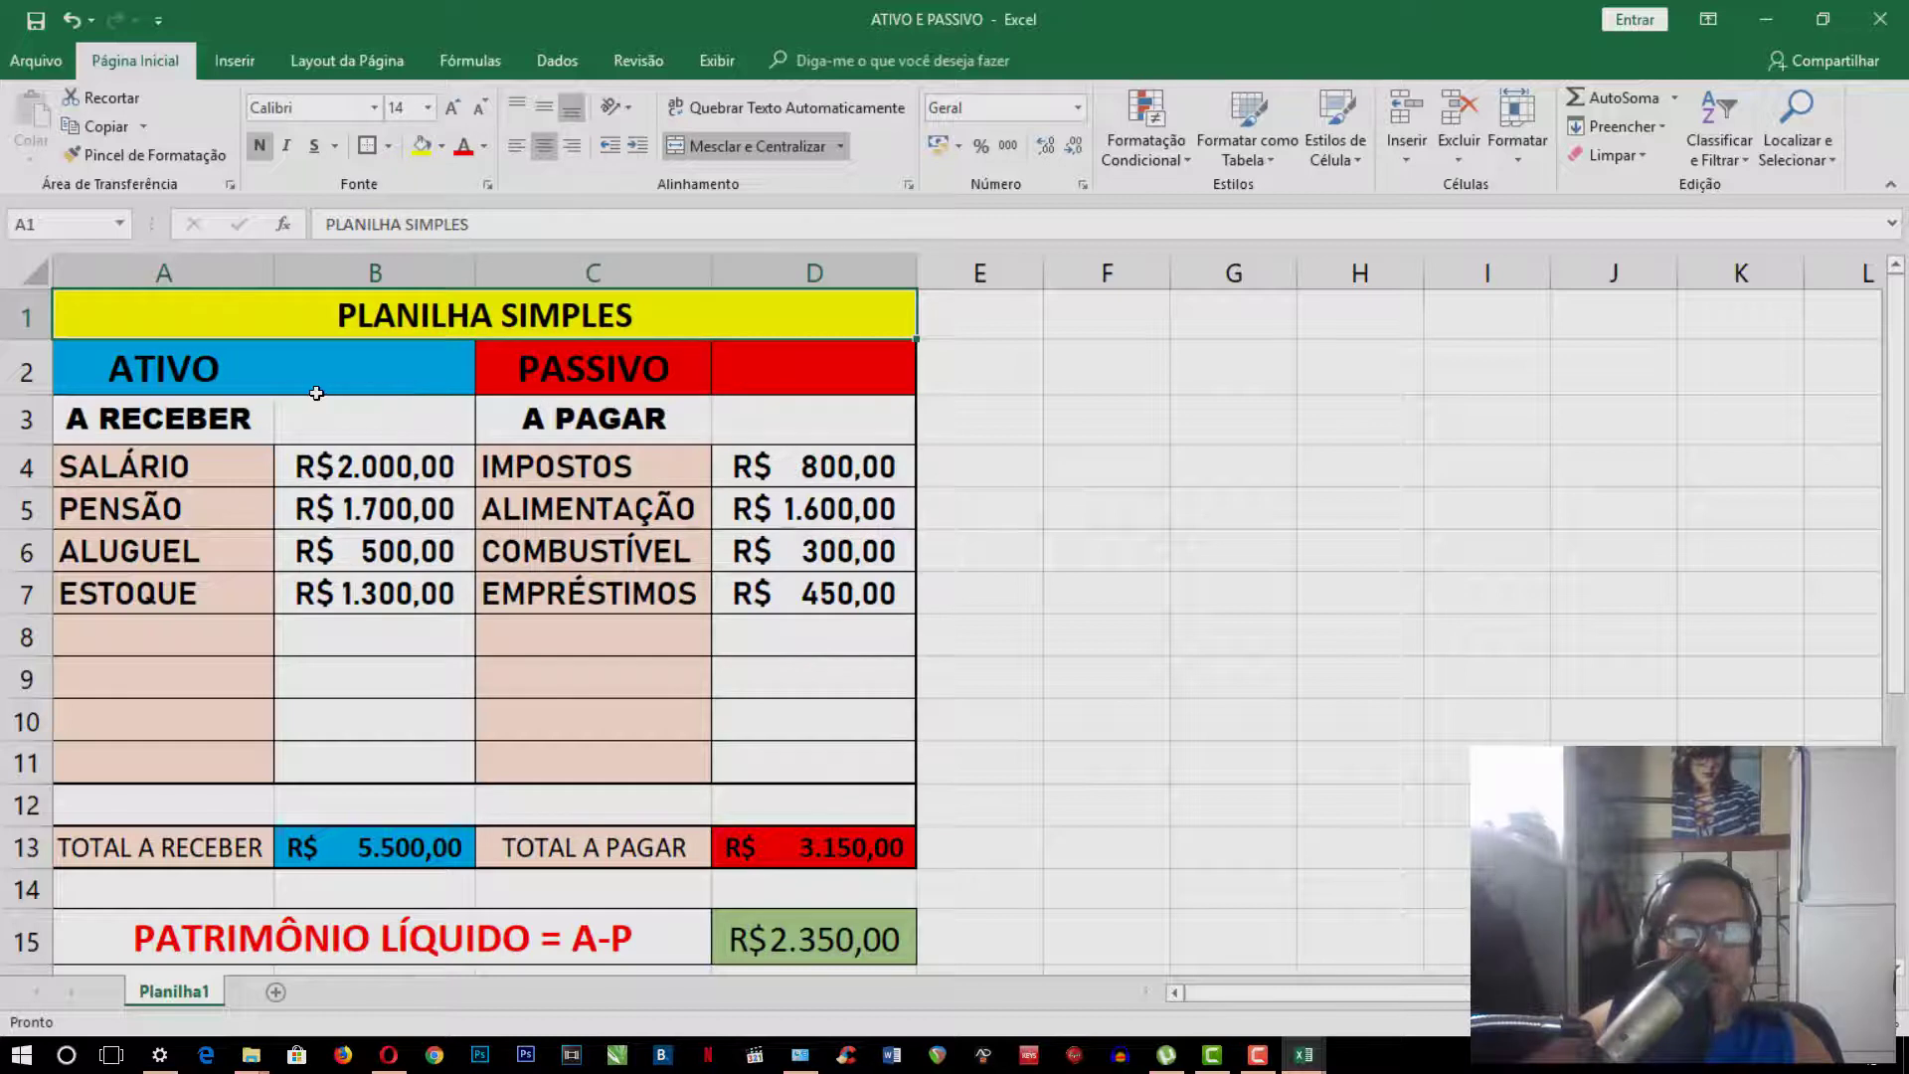
# Merge and center the ATIVO heading across cells A2 and B2
pyautogui.click(189, 375)
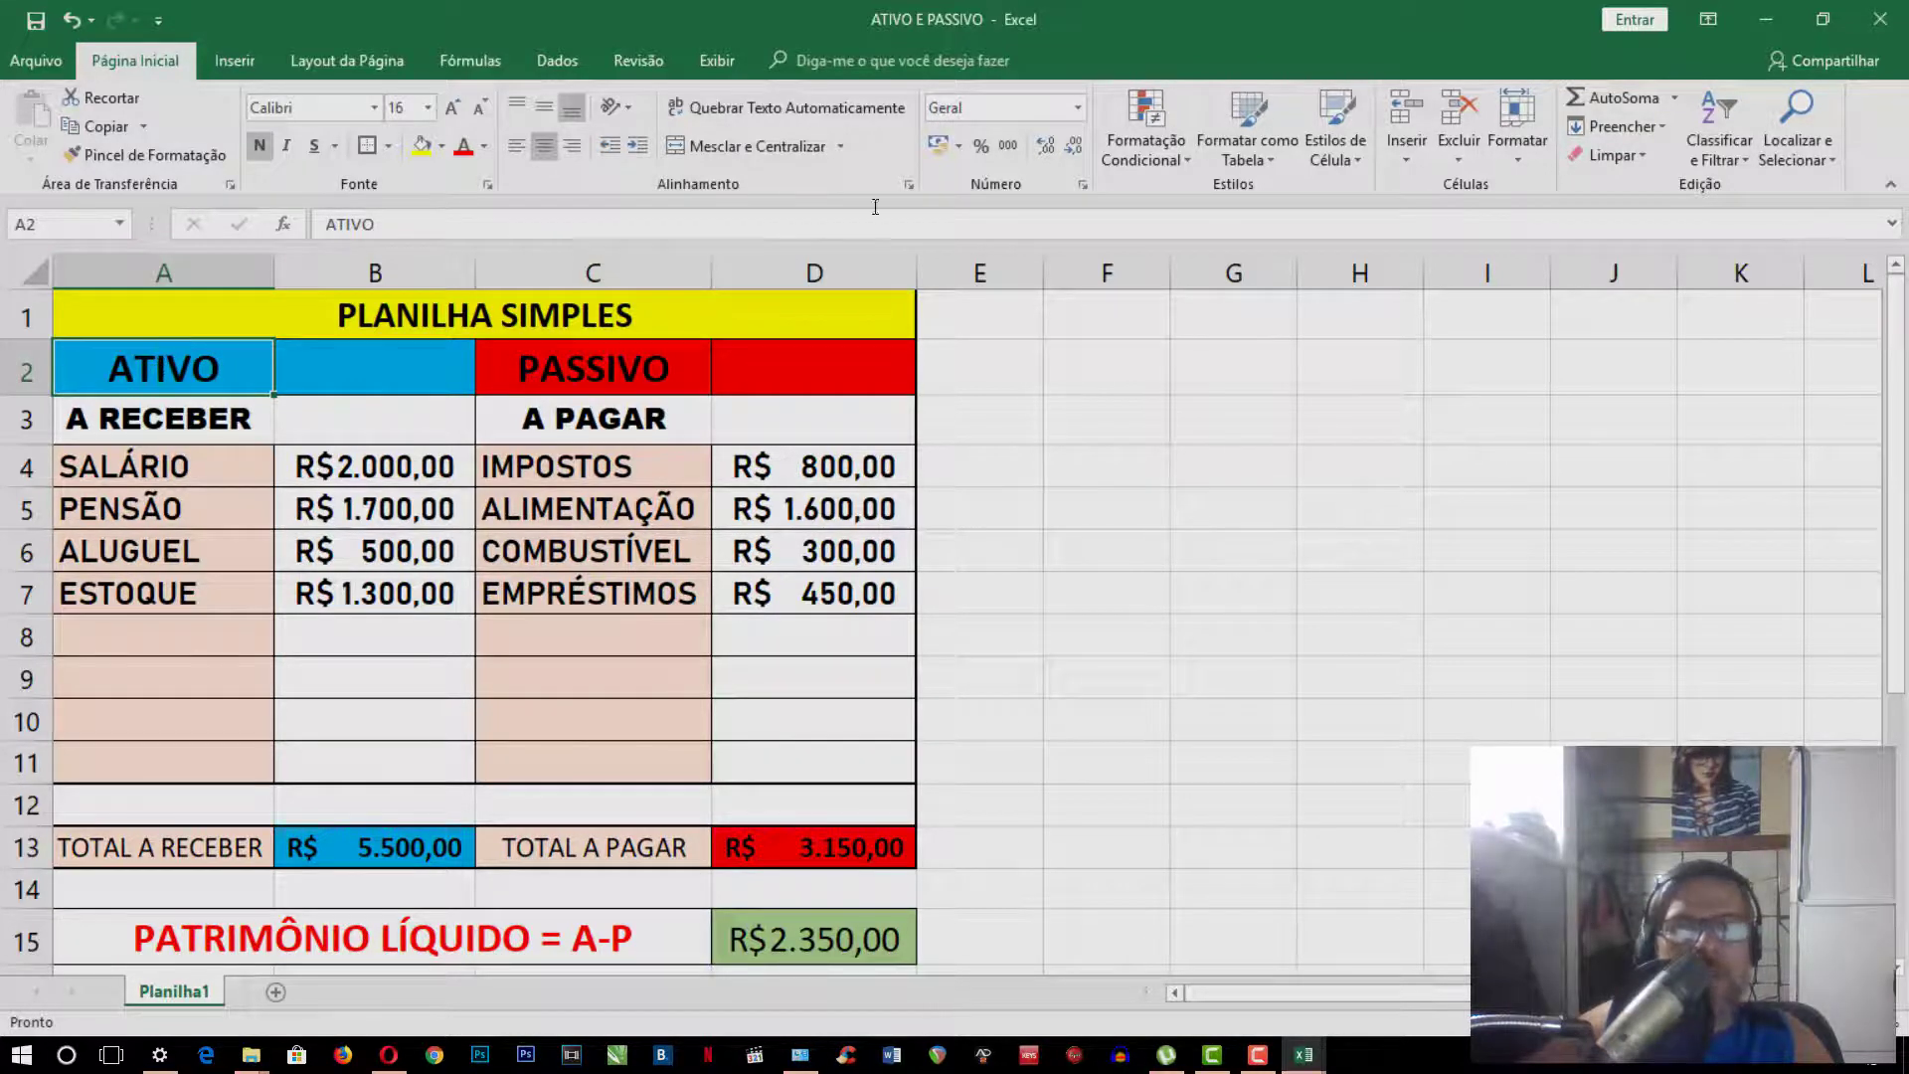
pyautogui.click(840, 146)
pyautogui.click(821, 177)
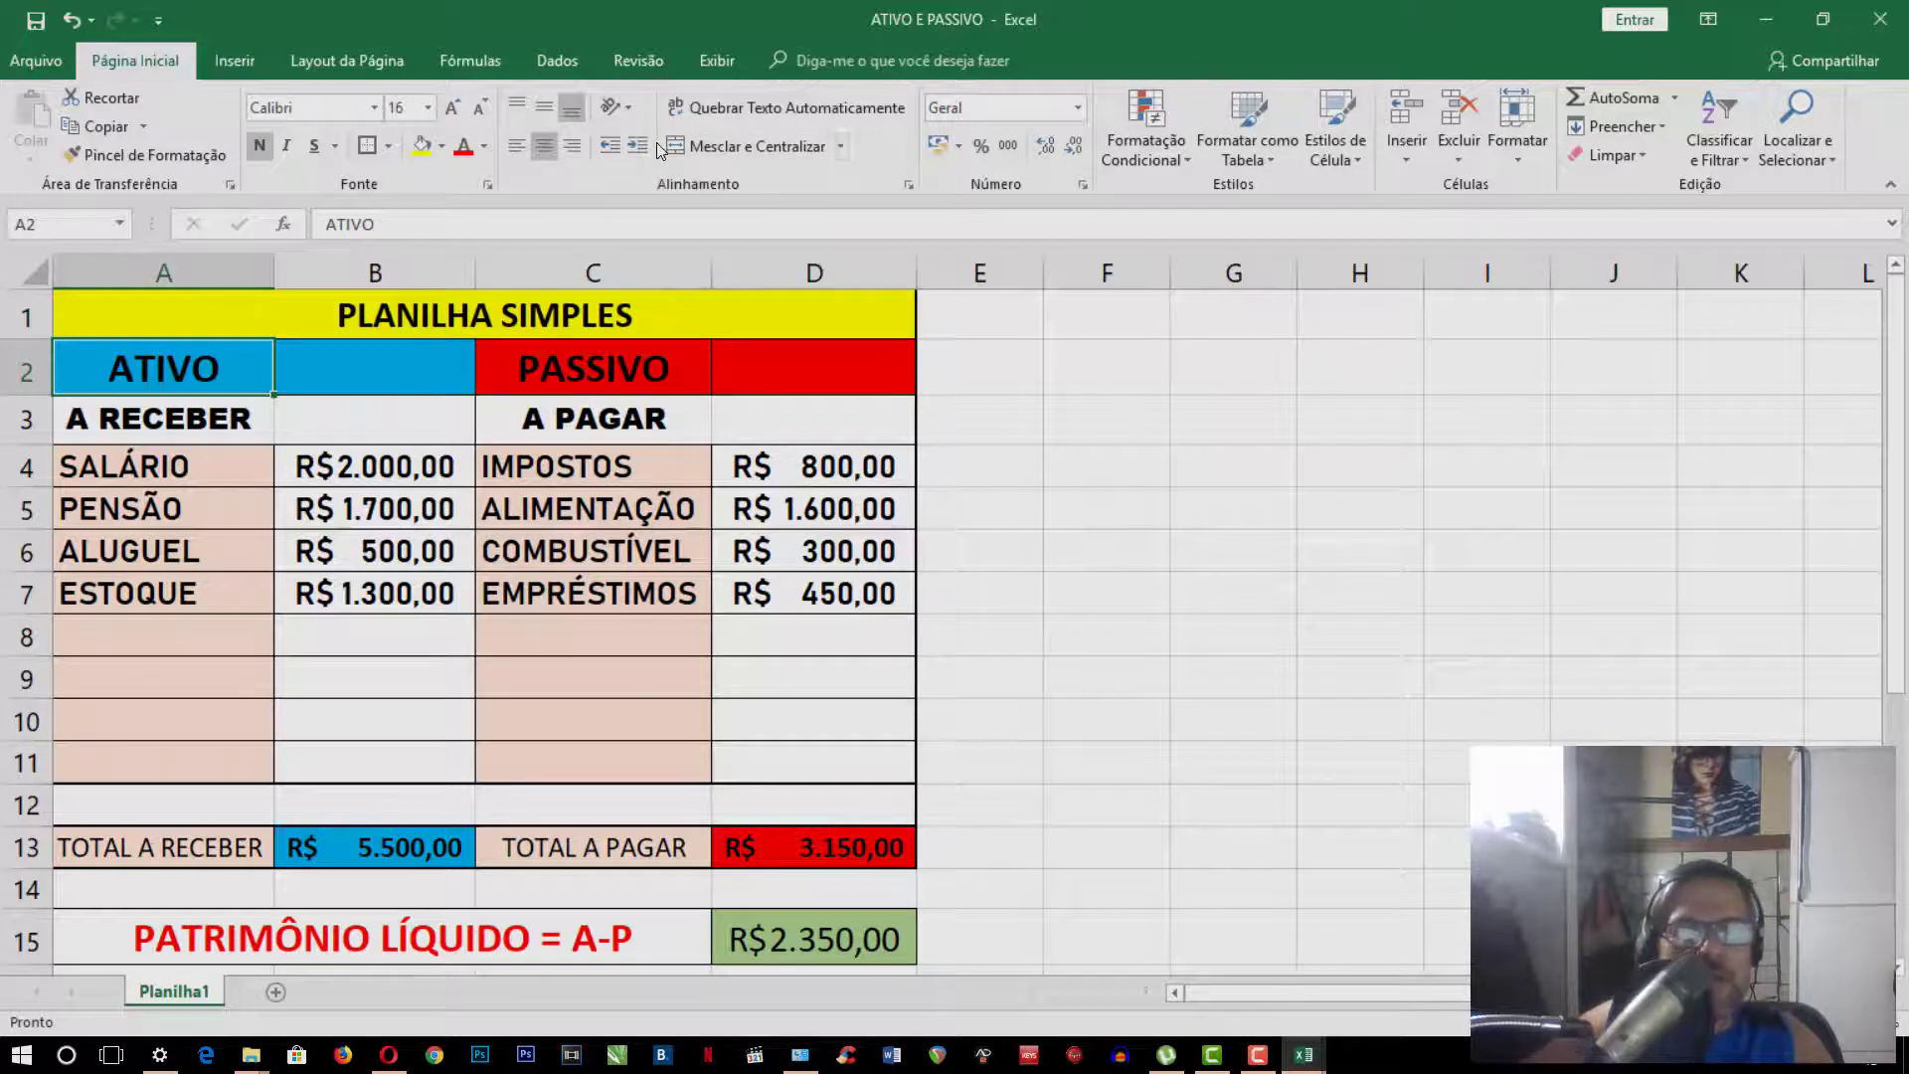
pyautogui.click(840, 146)
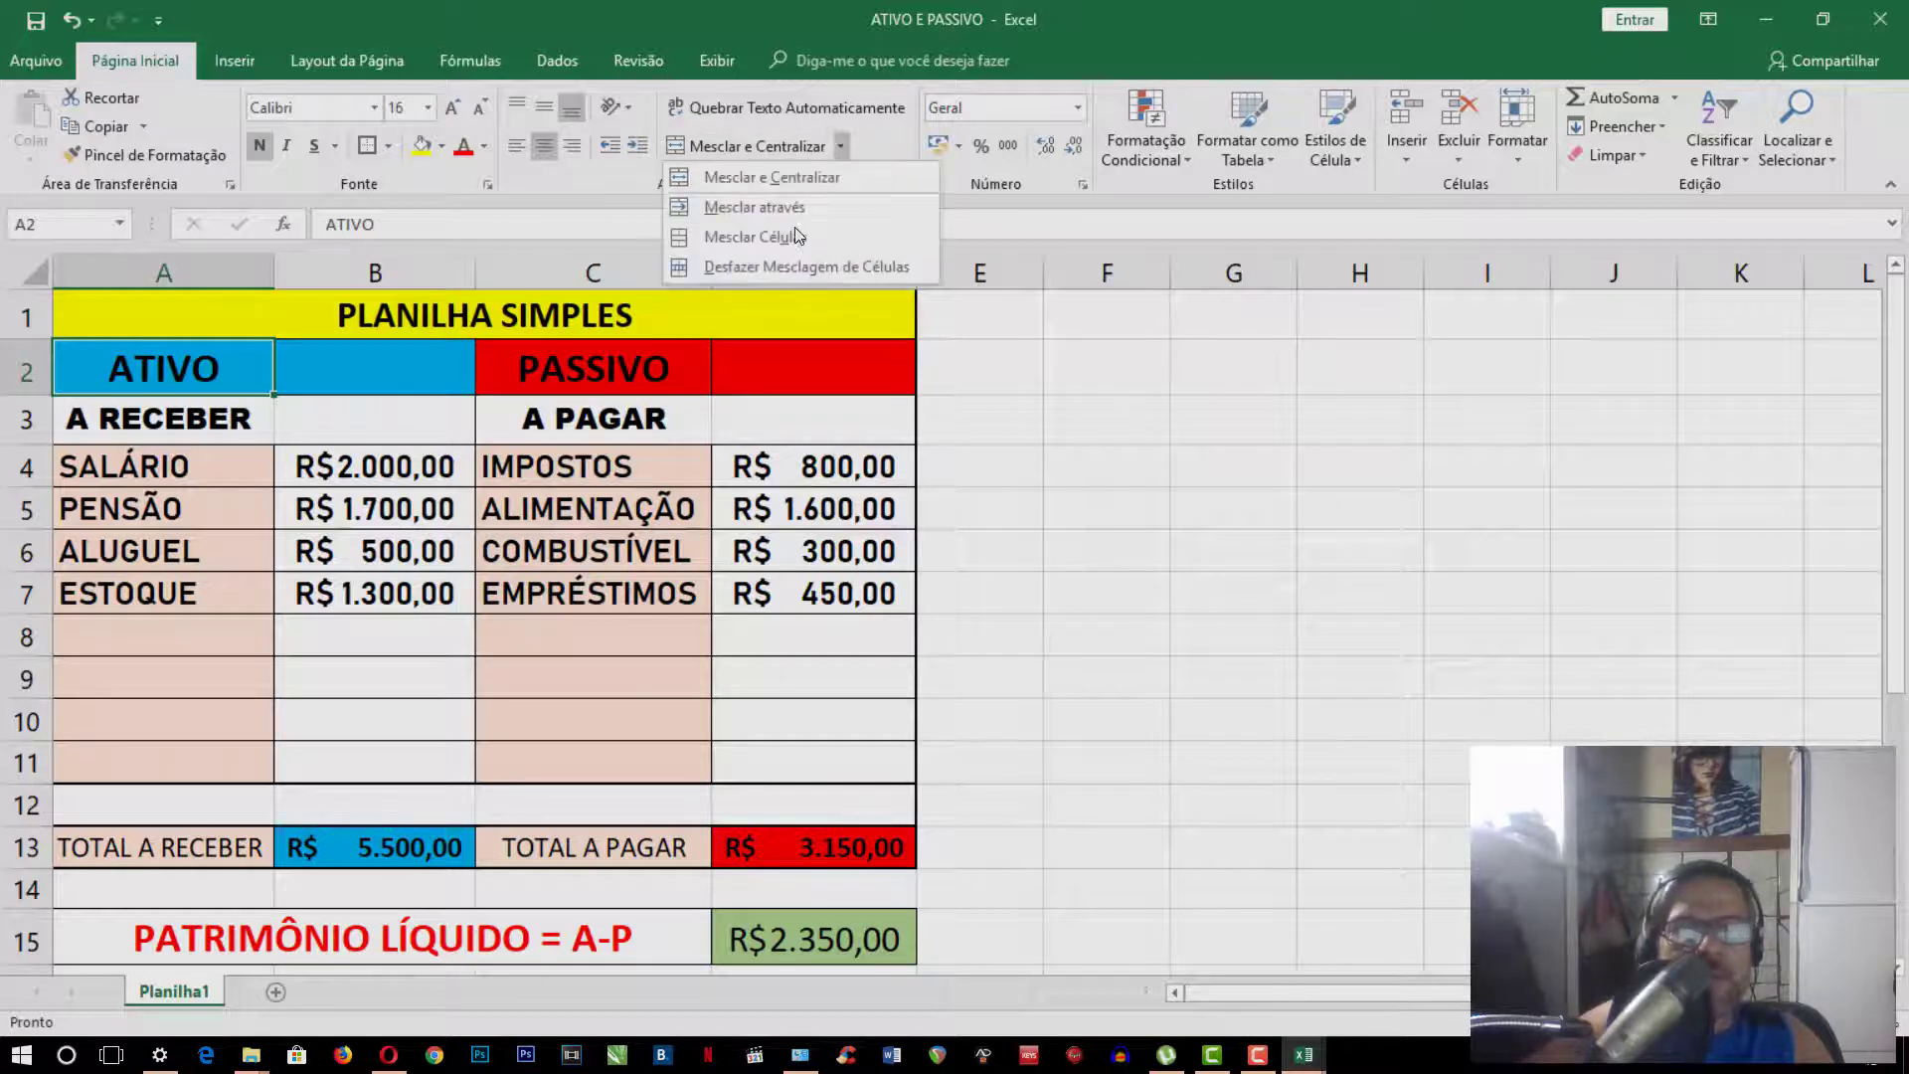
pyautogui.click(865, 418)
pyautogui.moveTo(232, 361); pyautogui.dragTo(380, 364)
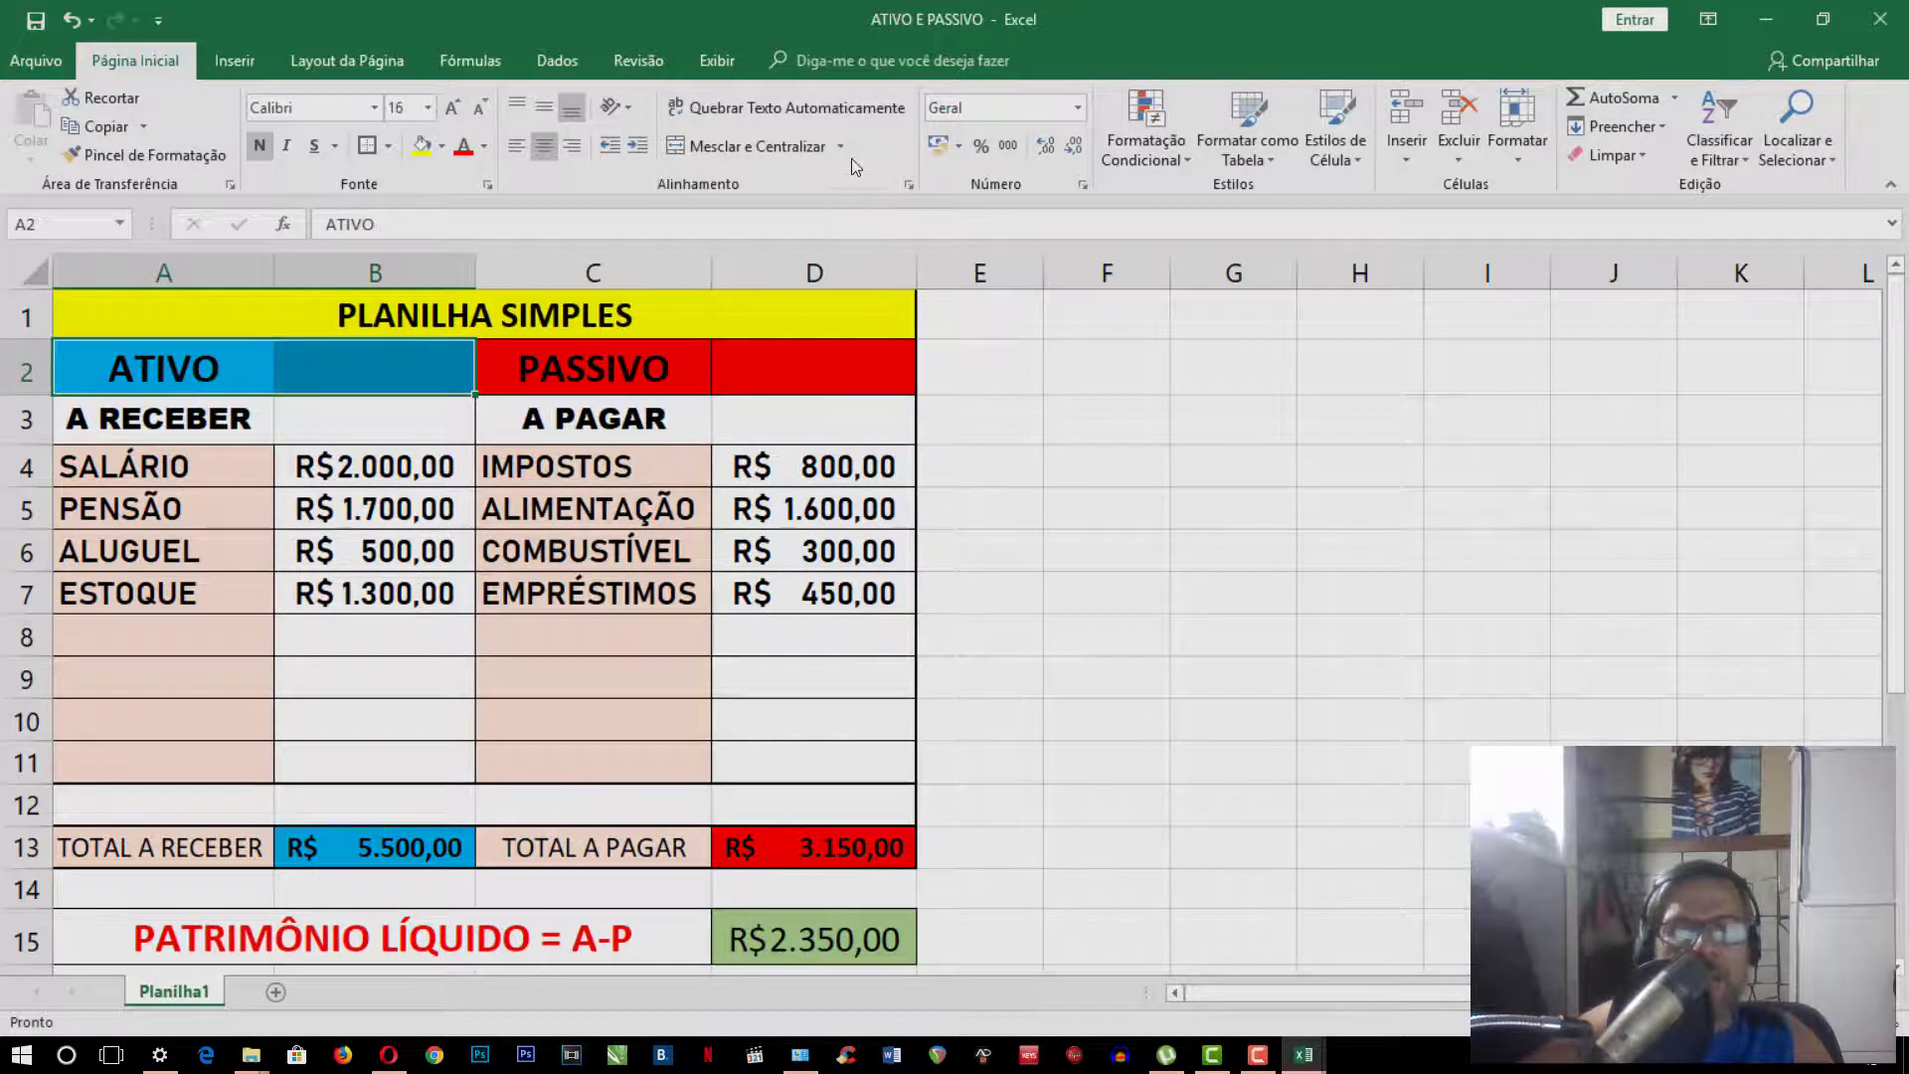
pyautogui.click(701, 146)
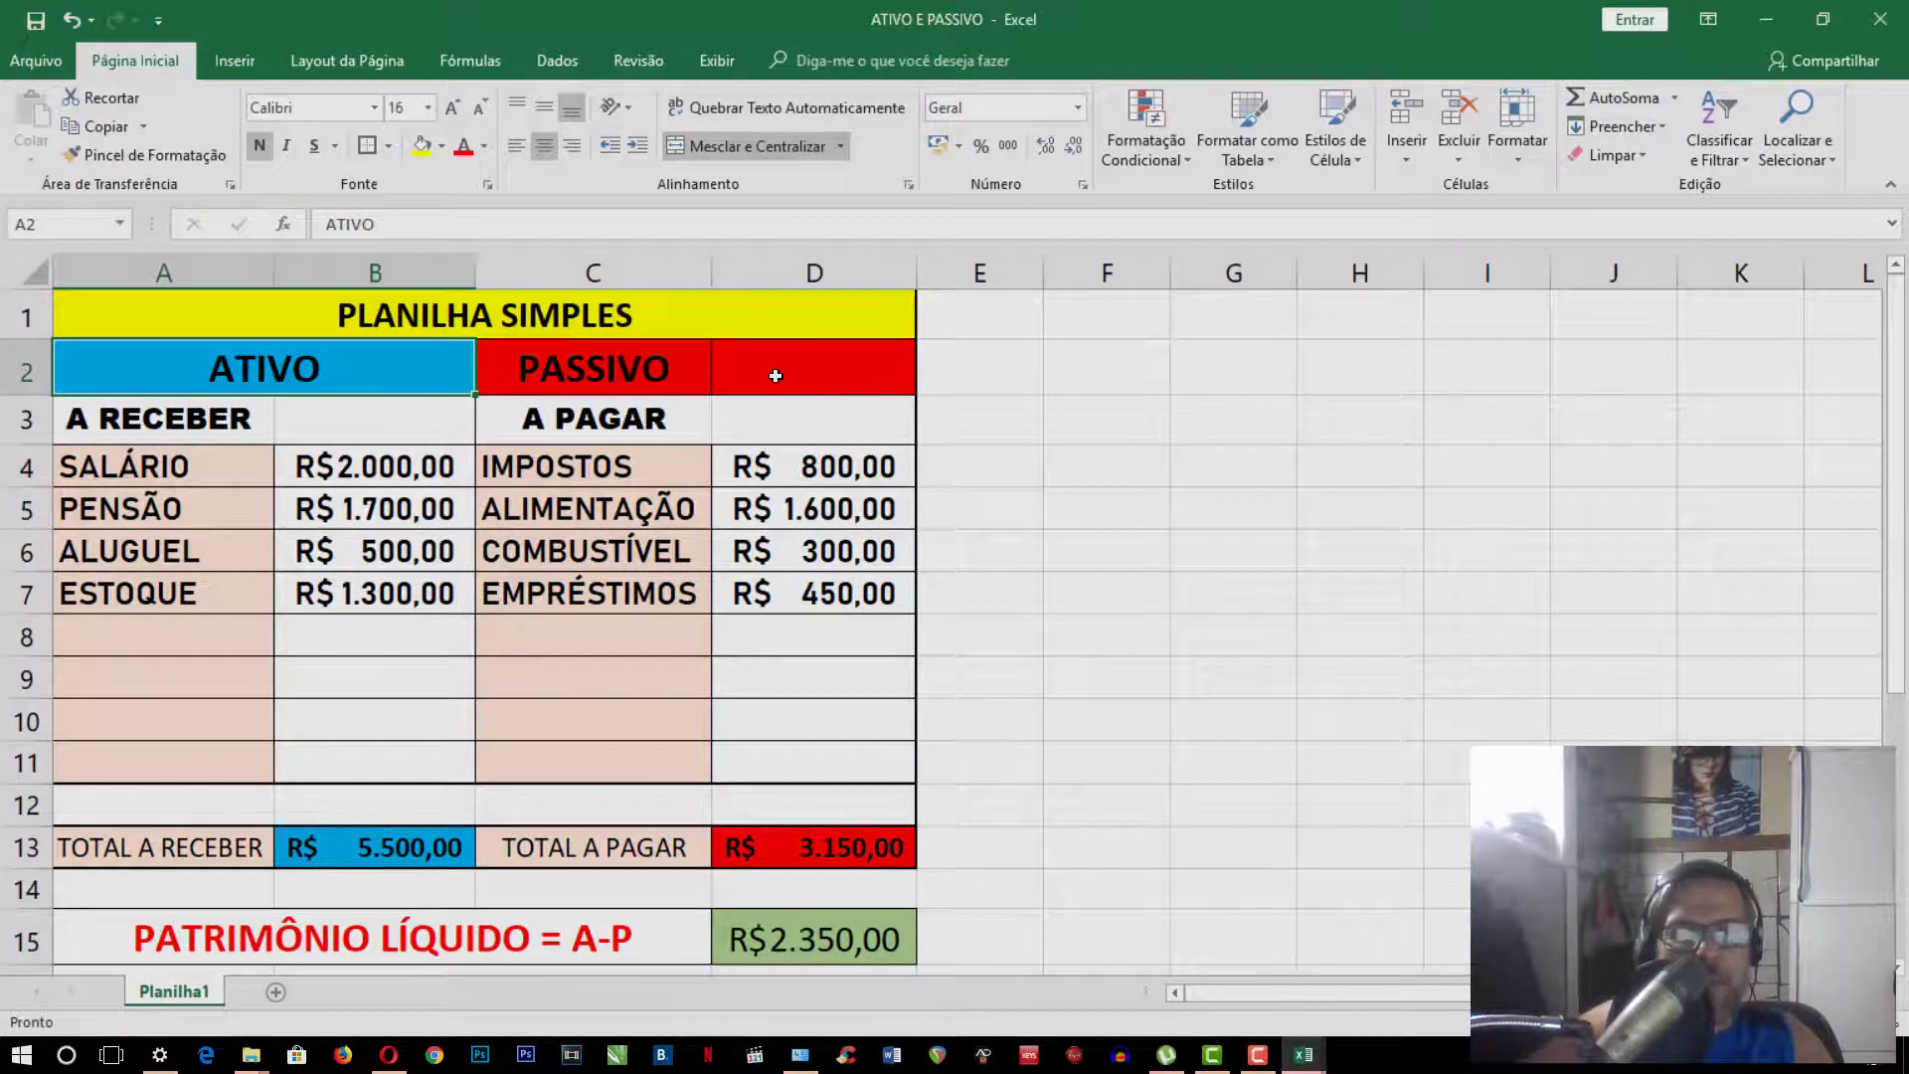
# Merge and center the PASSIVO heading across cells C2 and D2
pyautogui.moveTo(624, 371); pyautogui.dragTo(837, 384)
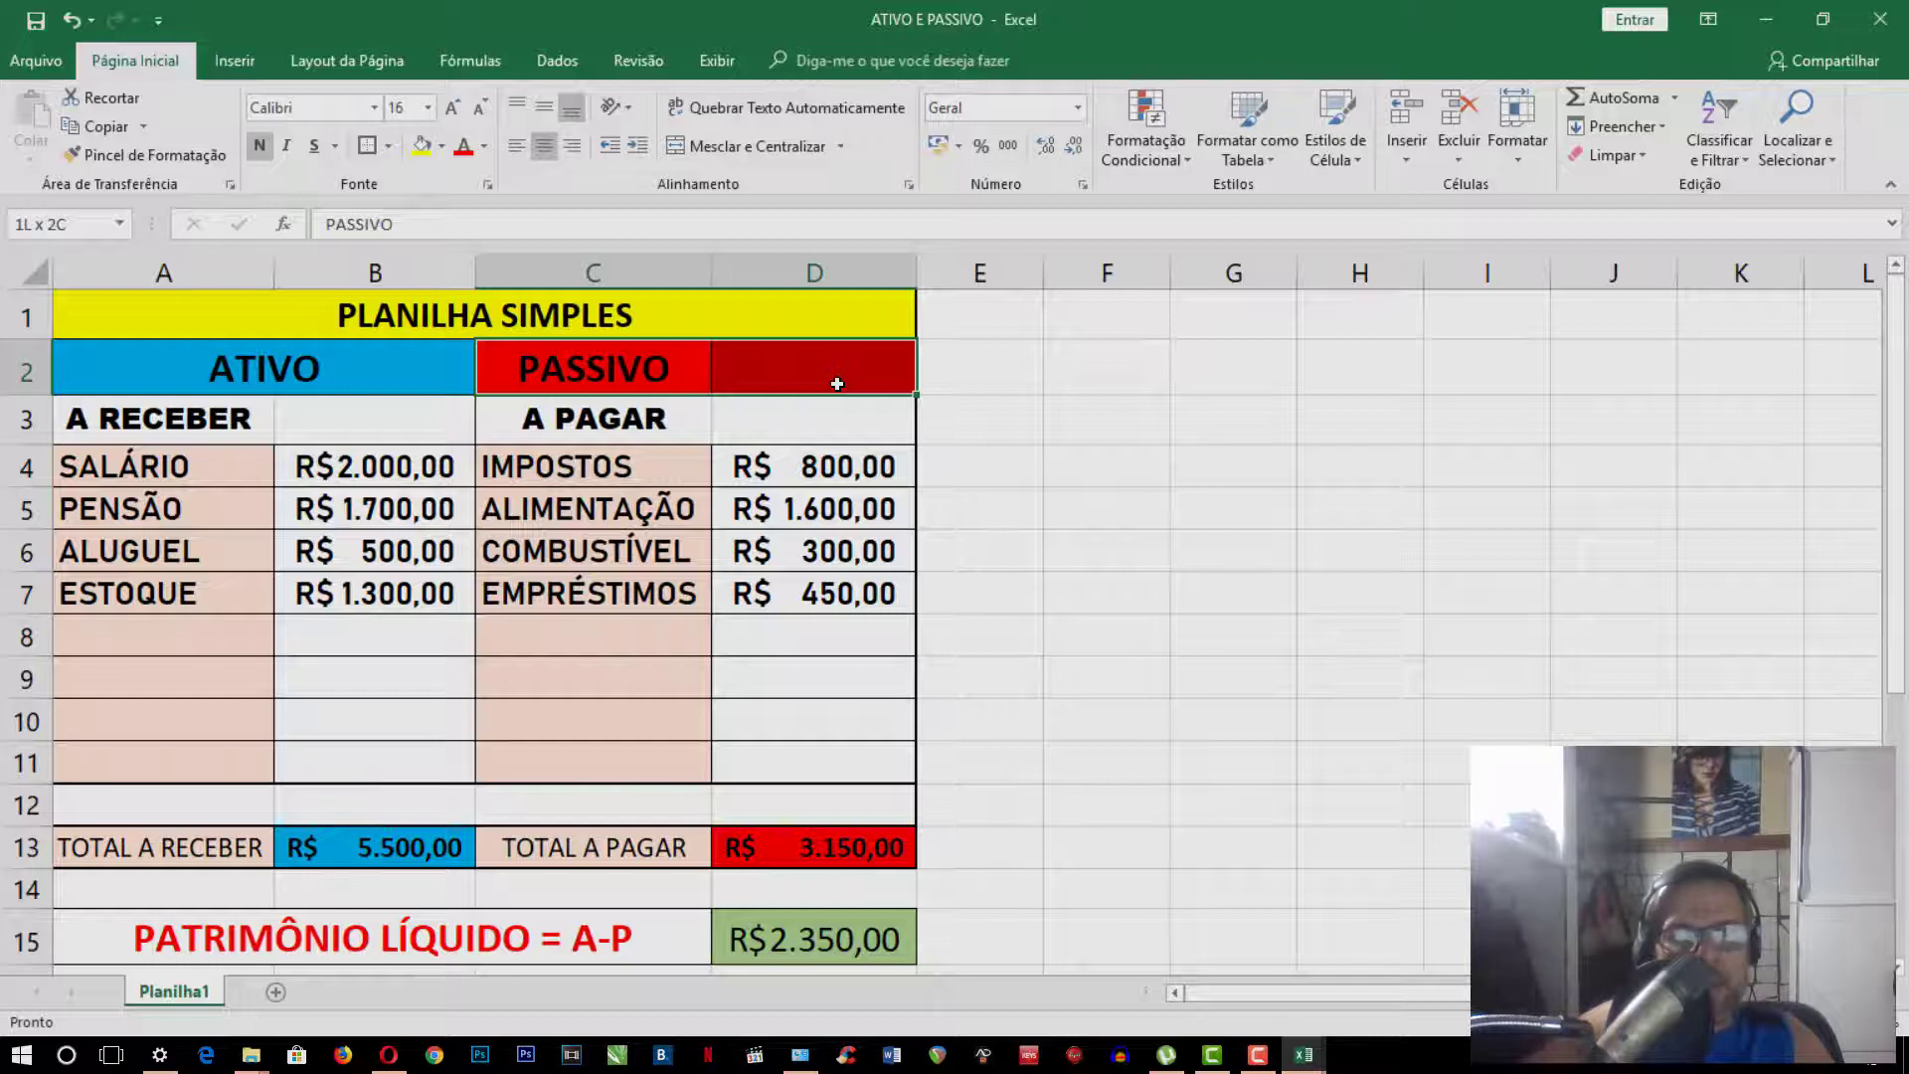
pyautogui.moveTo(837, 384); pyautogui.dragTo(837, 384)
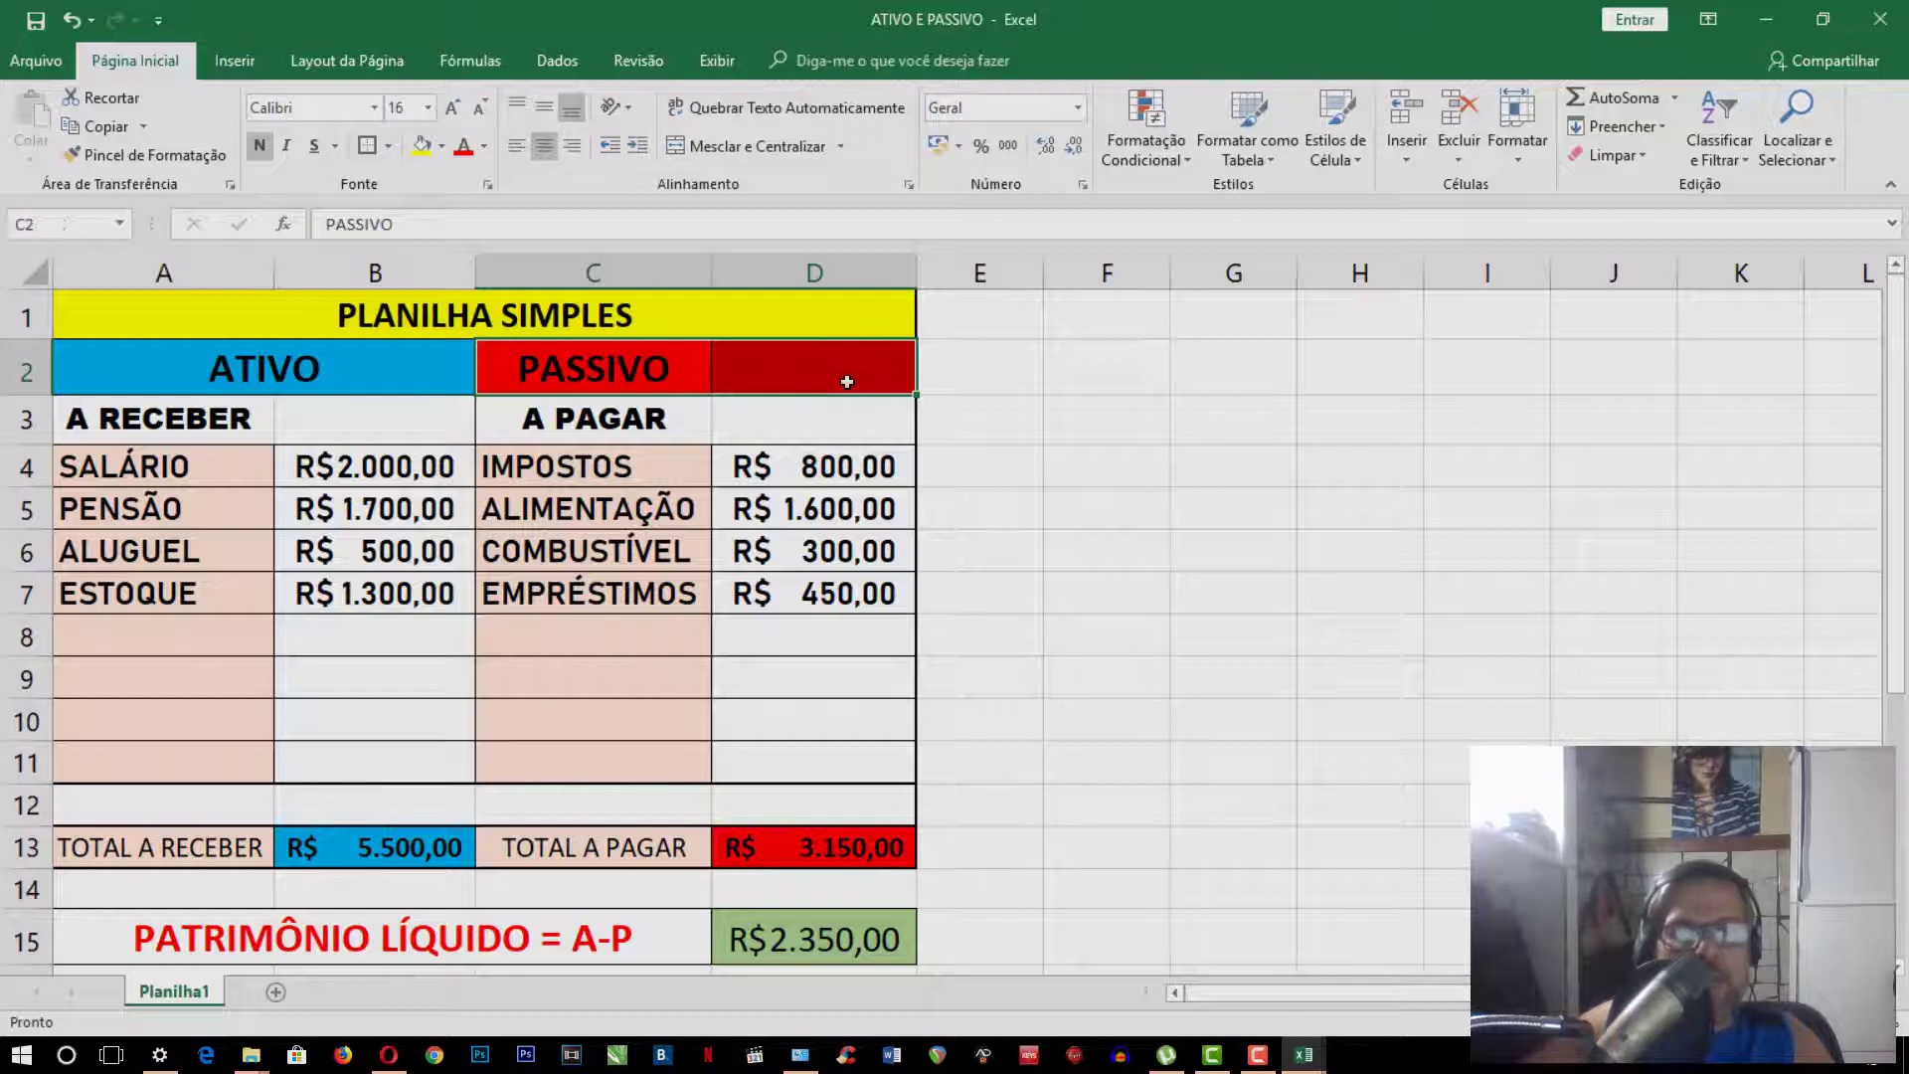
pyautogui.click(797, 153)
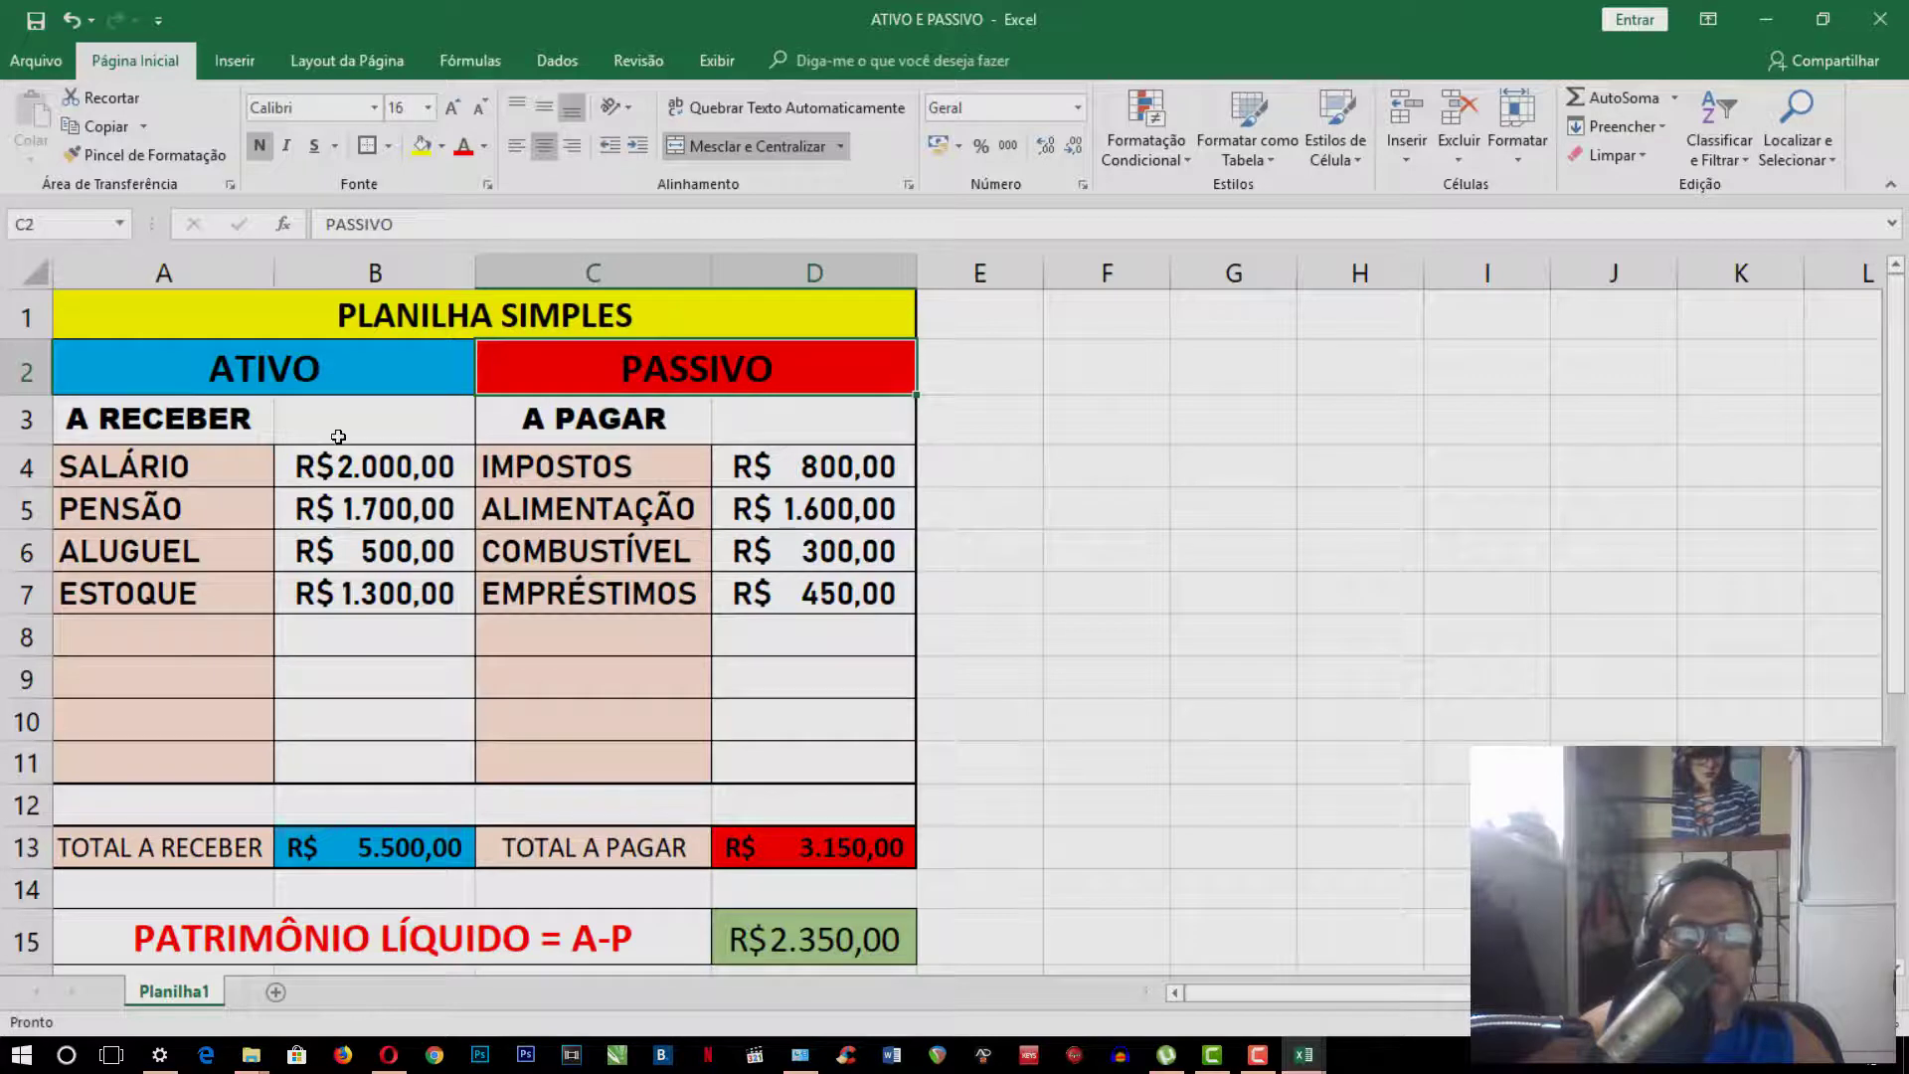
# Merge and center the subheading A RECEBER across A3:B3 and the subheading A PAGAR across C3:D3
pyautogui.click(202, 420)
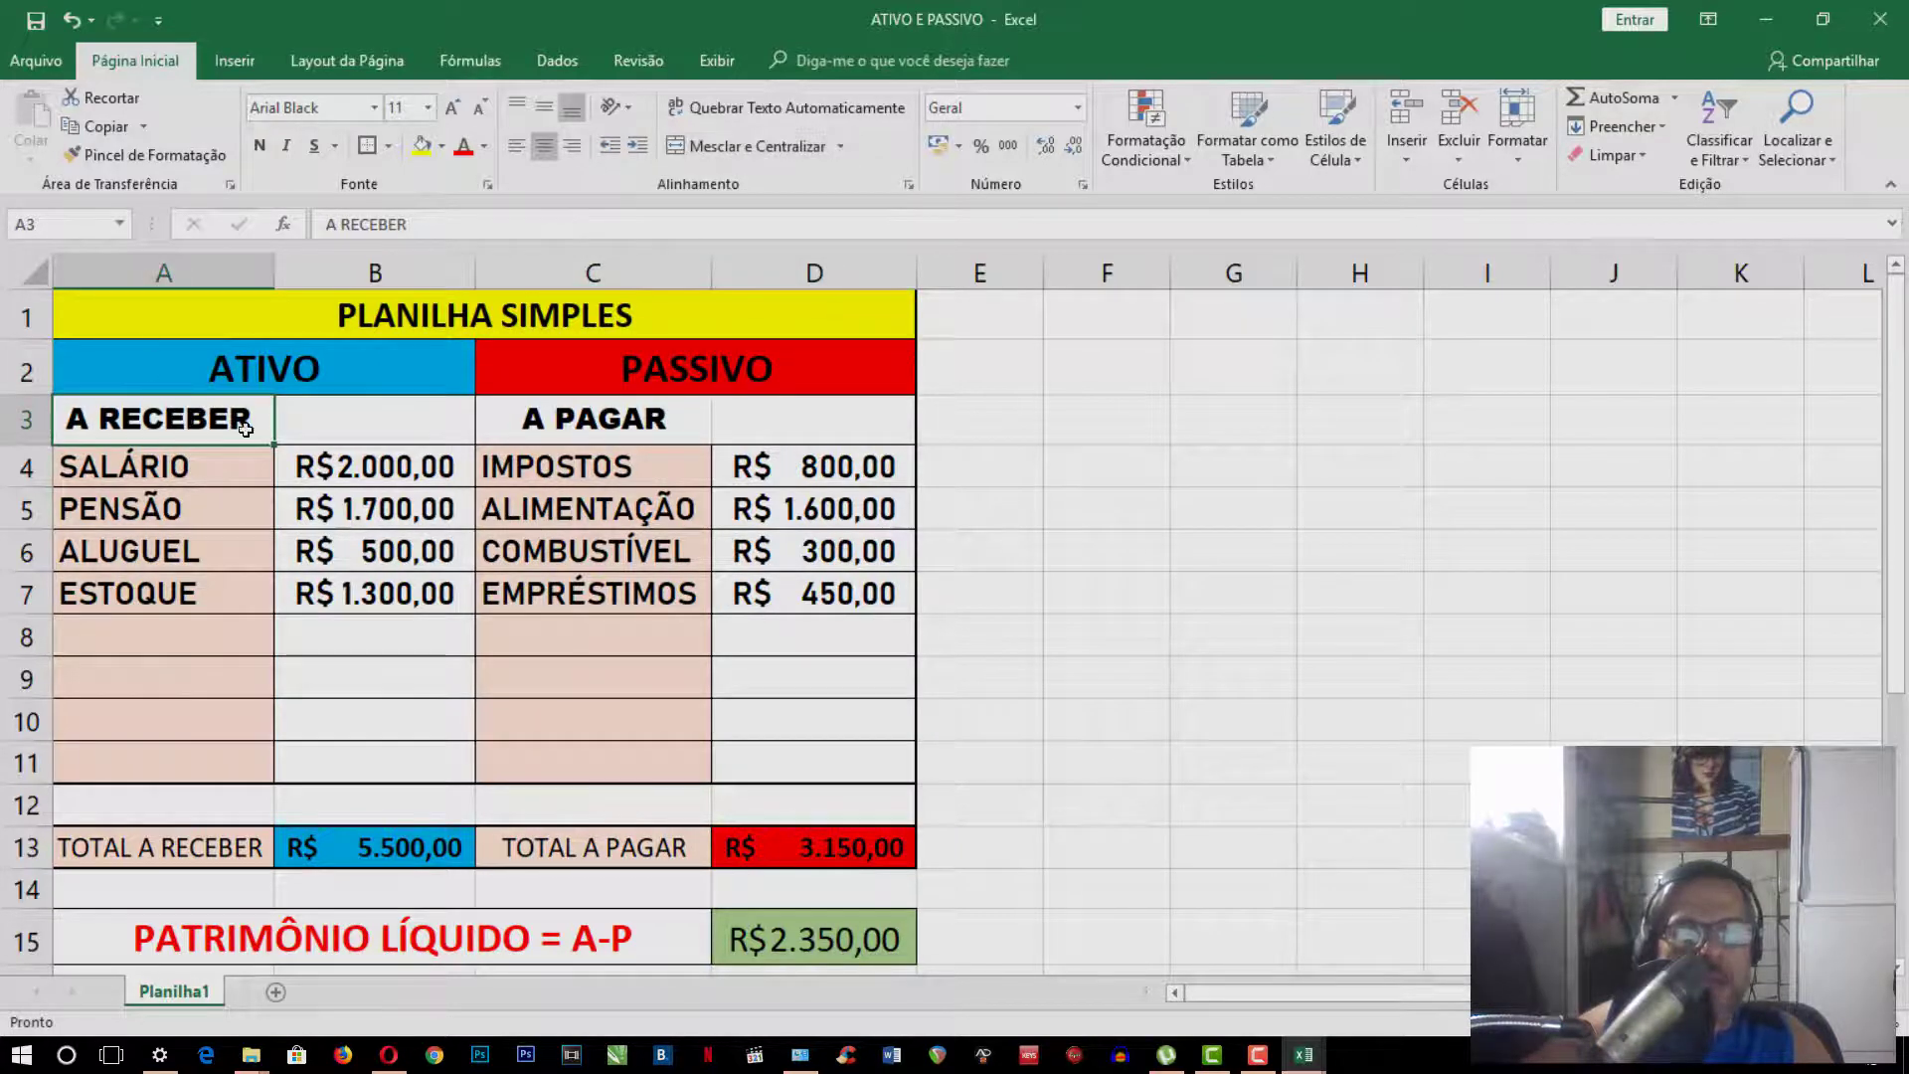
pyautogui.moveTo(244, 428); pyautogui.dragTo(380, 433)
pyautogui.click(778, 145)
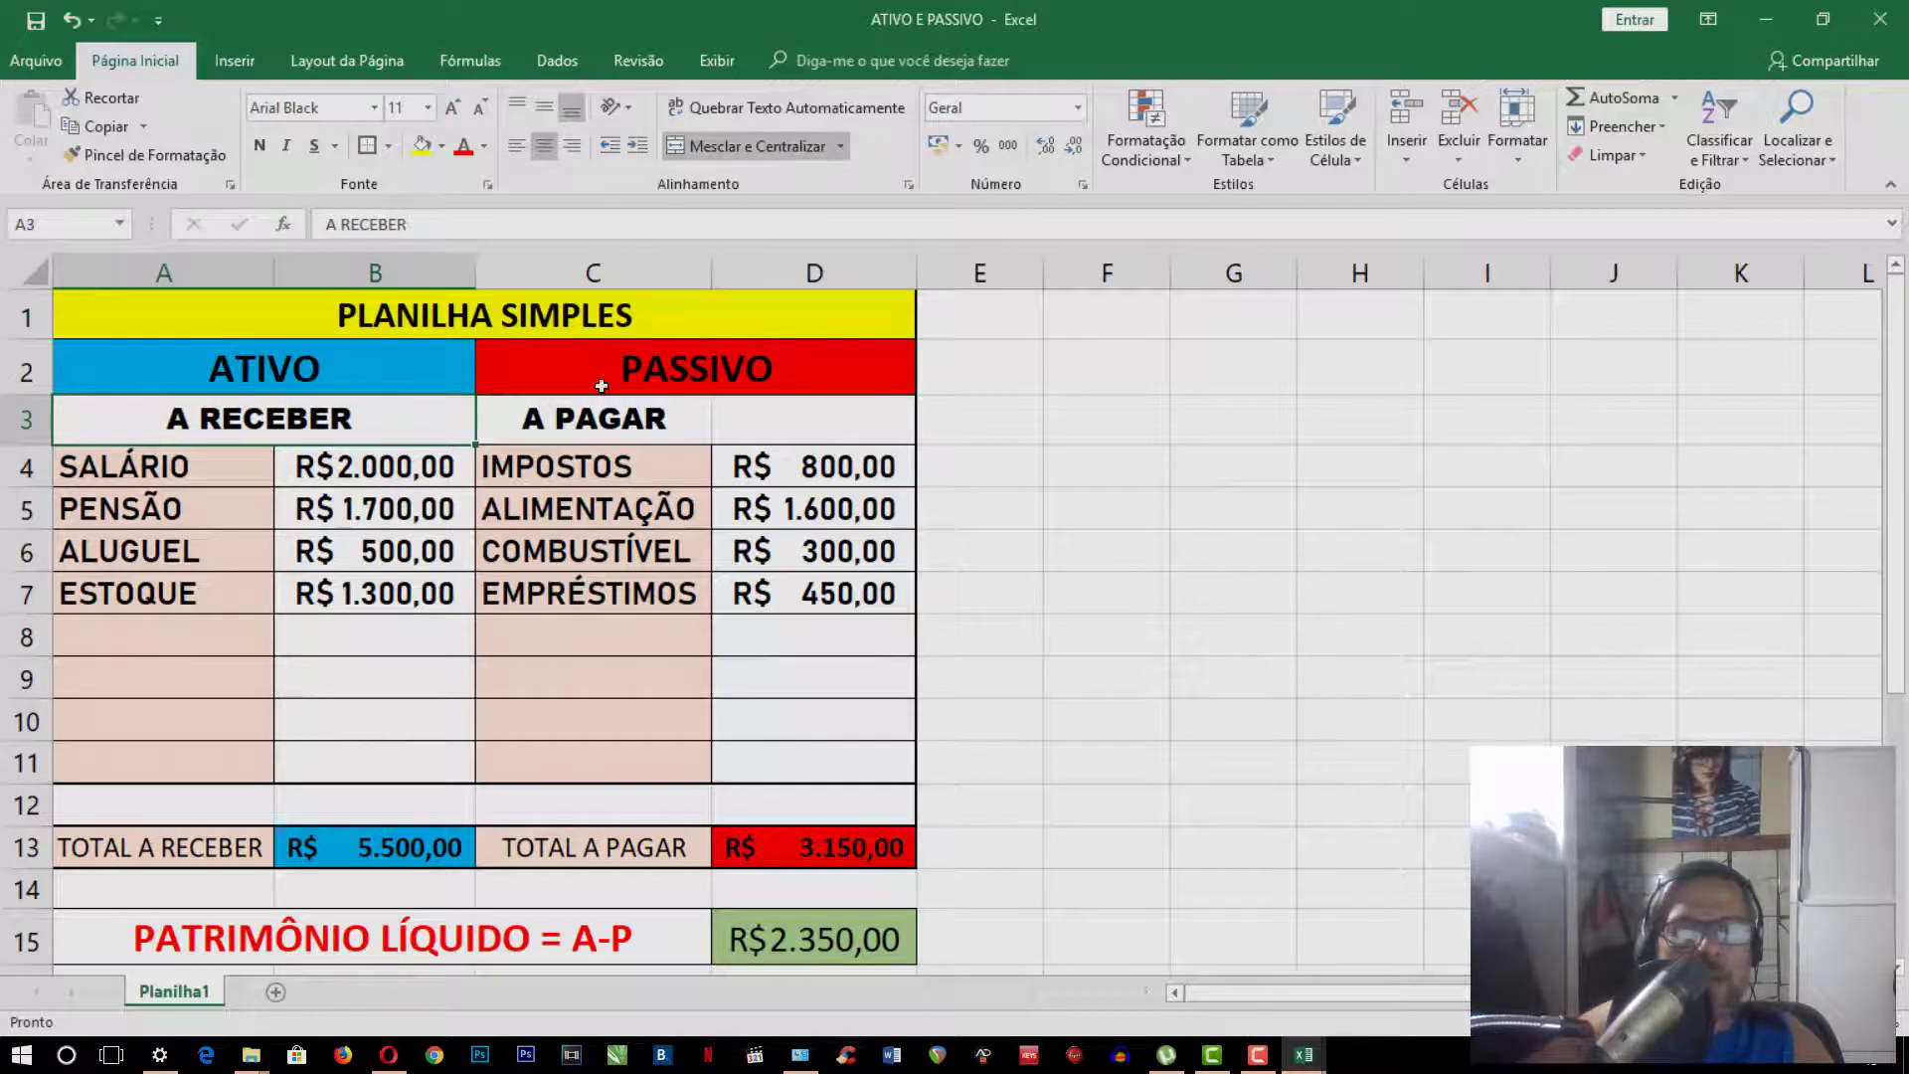
pyautogui.moveTo(596, 416); pyautogui.dragTo(826, 427)
pyautogui.click(786, 150)
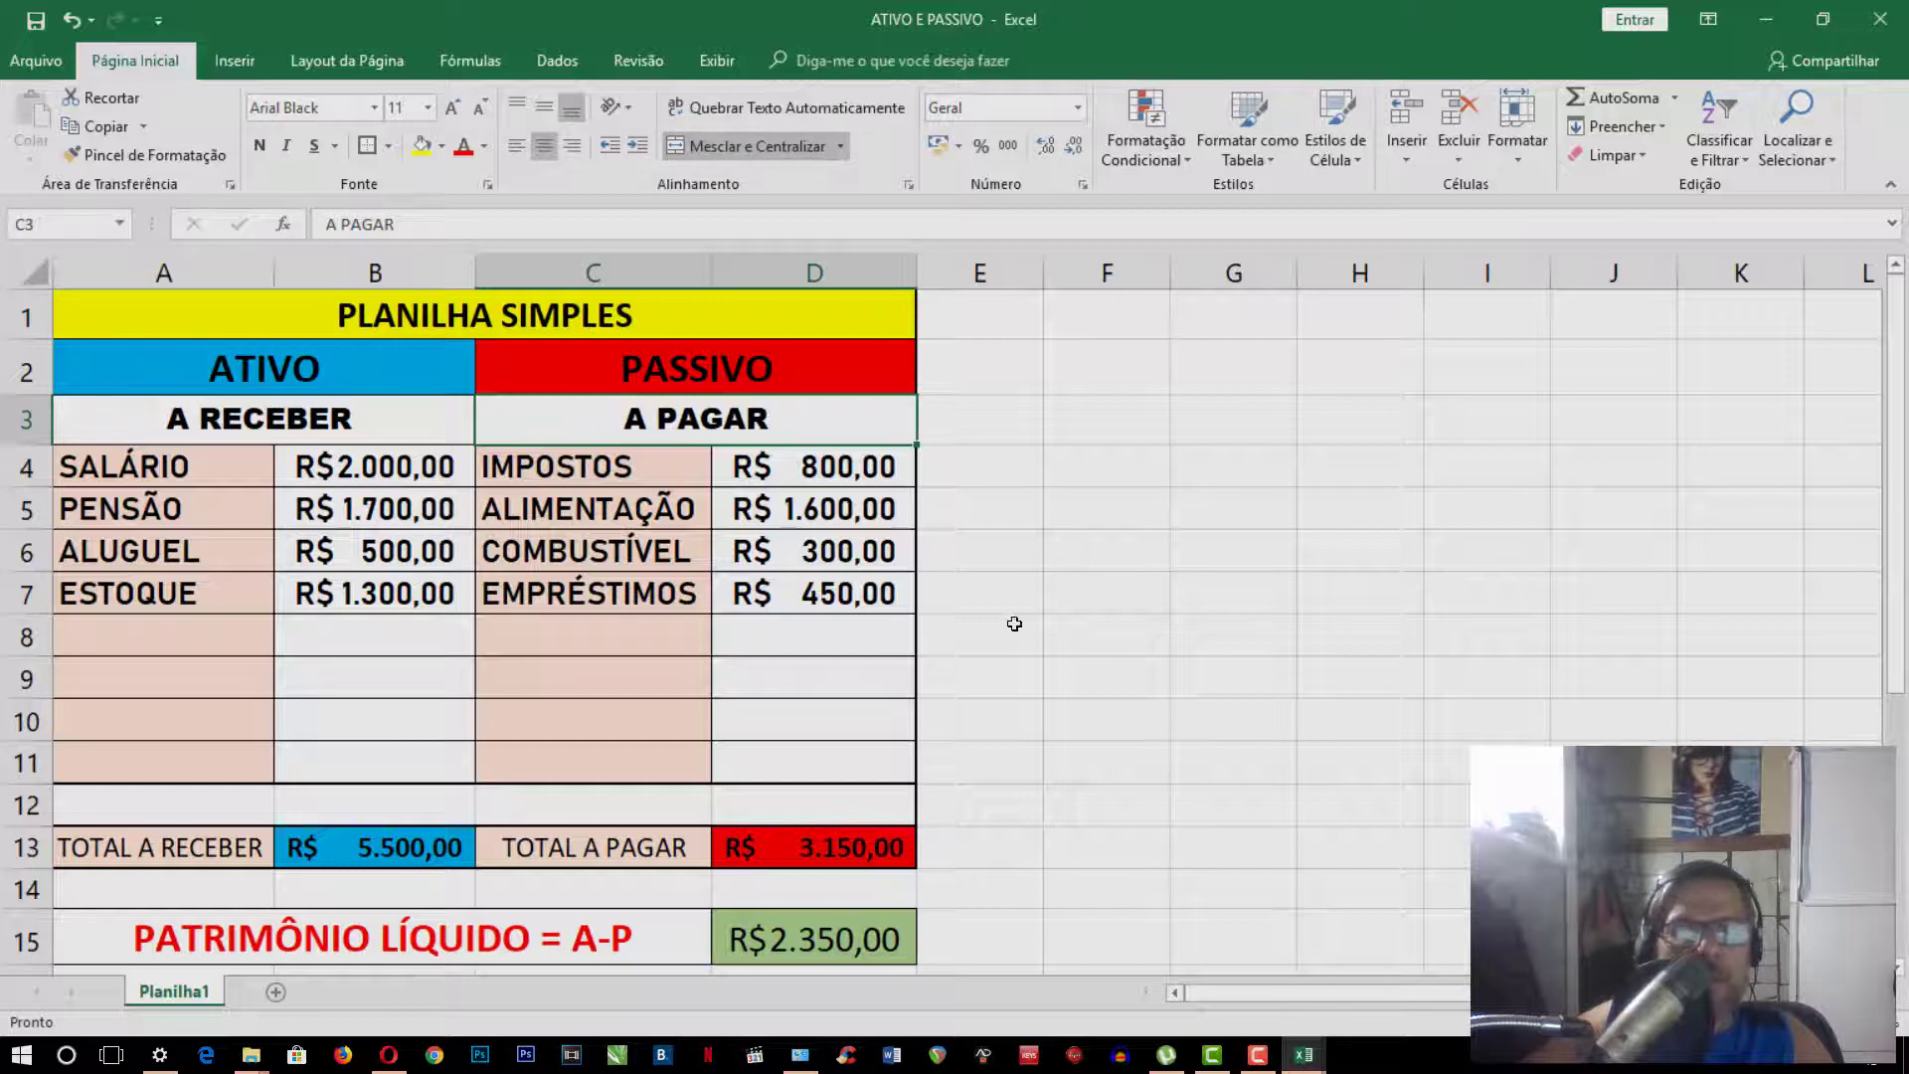
pyautogui.click(1102, 601)
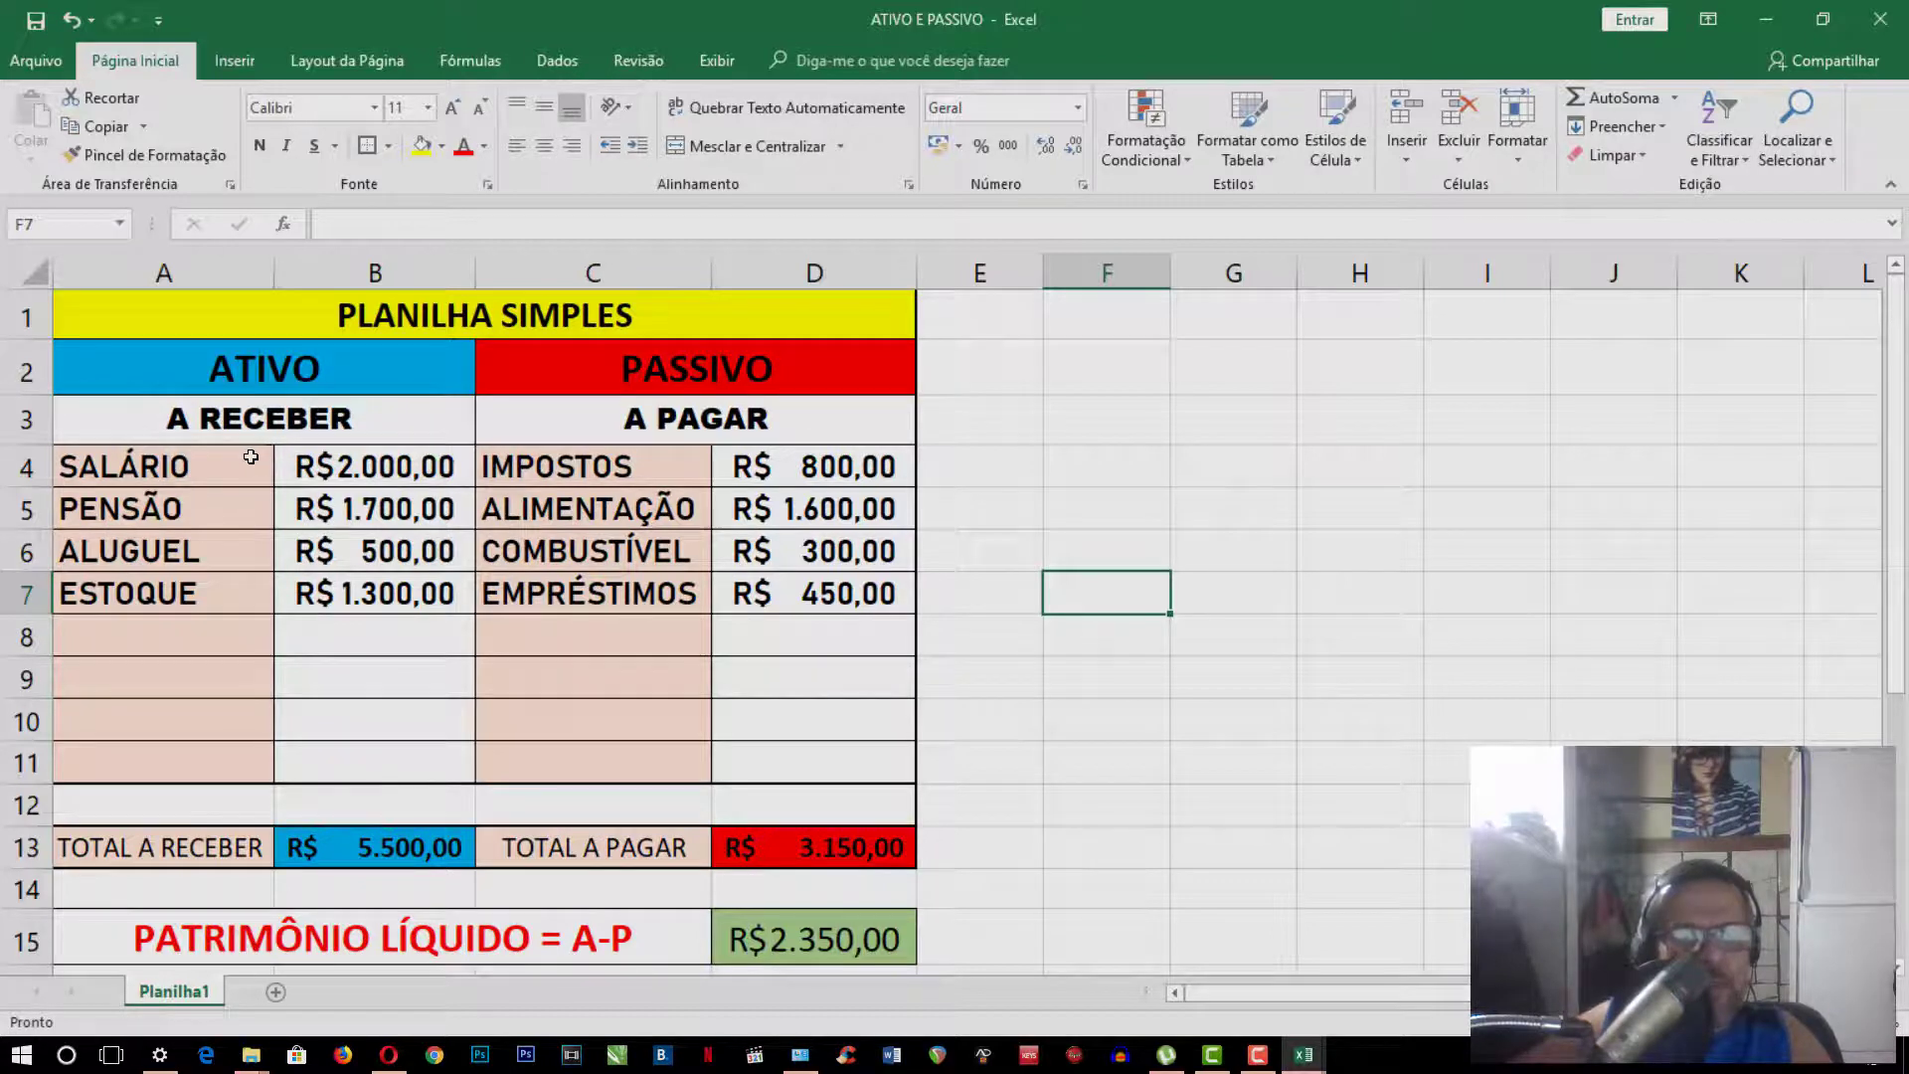
# Review the receivable items in A4 through A7 and the formula behind the TOTAL A RECEBER amount in B13
pyautogui.click(182, 475)
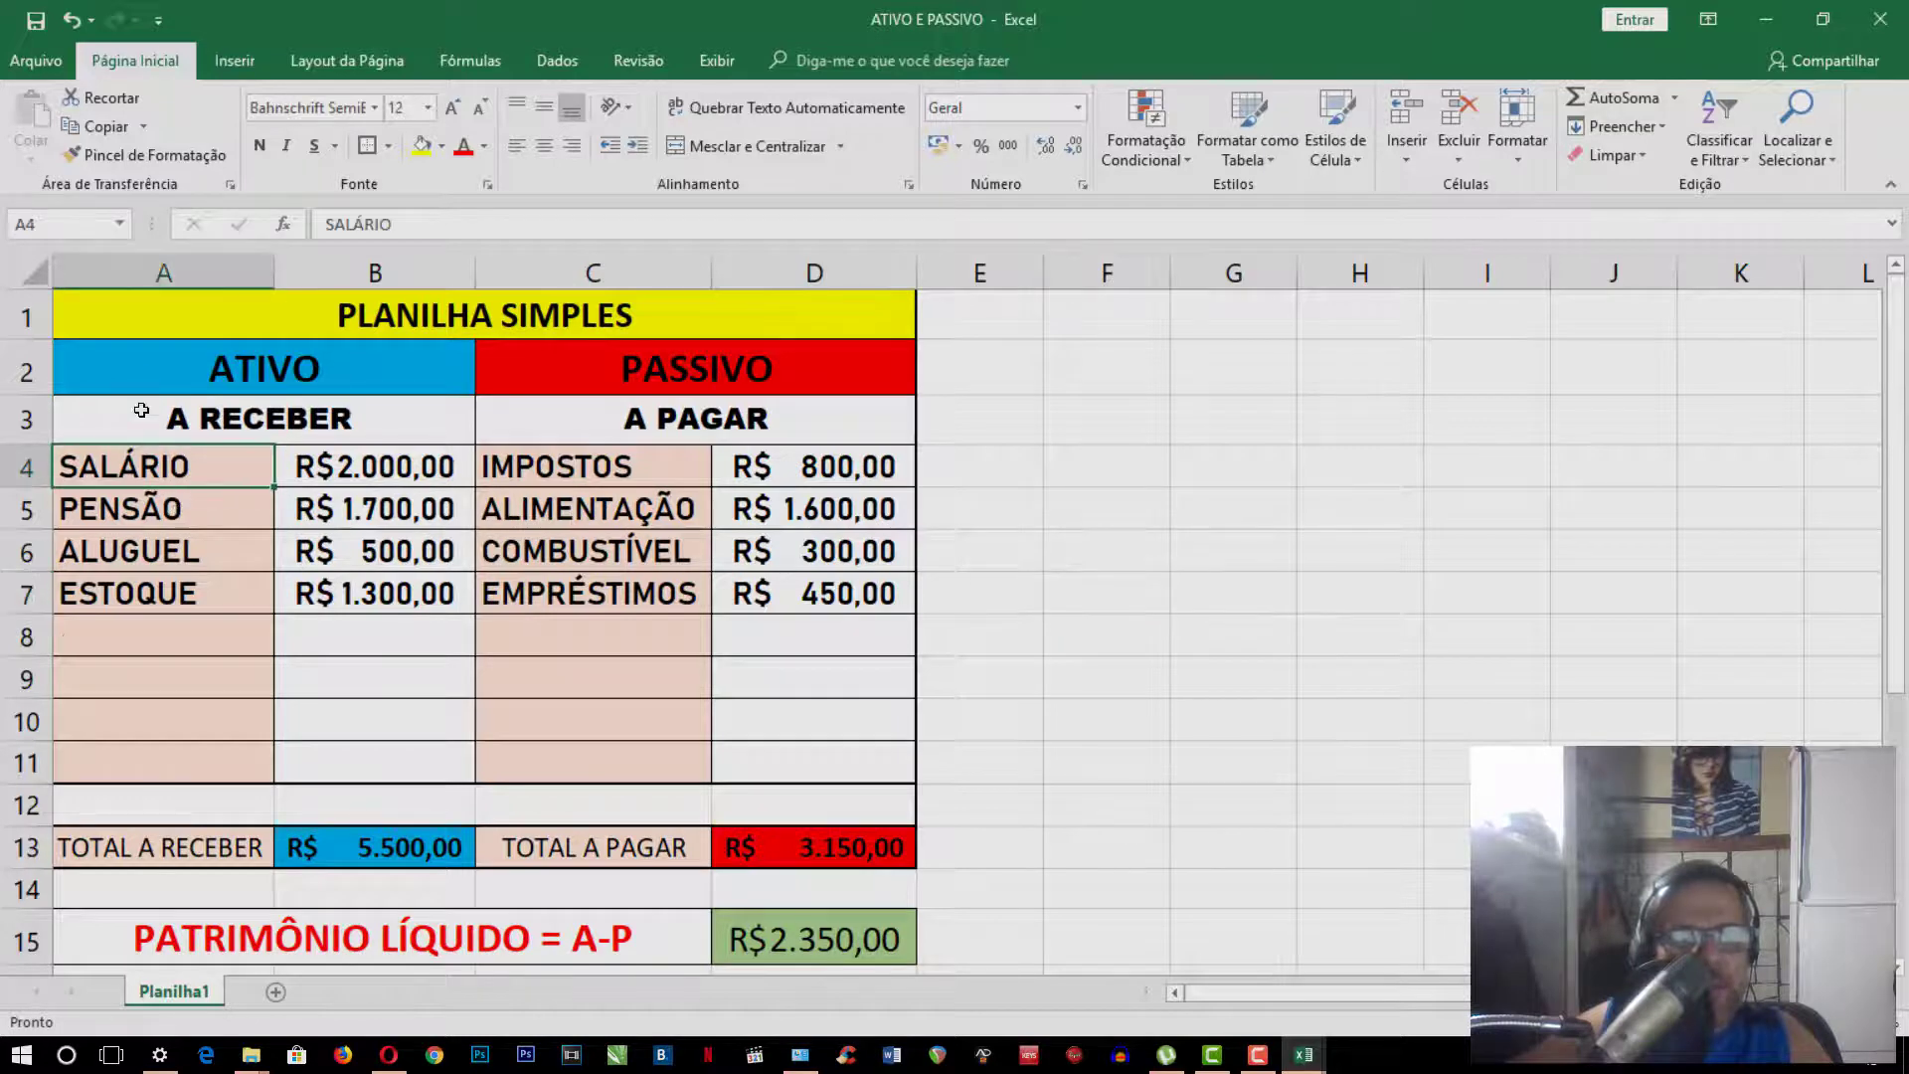
pyautogui.click(177, 512)
pyautogui.click(175, 553)
pyautogui.click(171, 603)
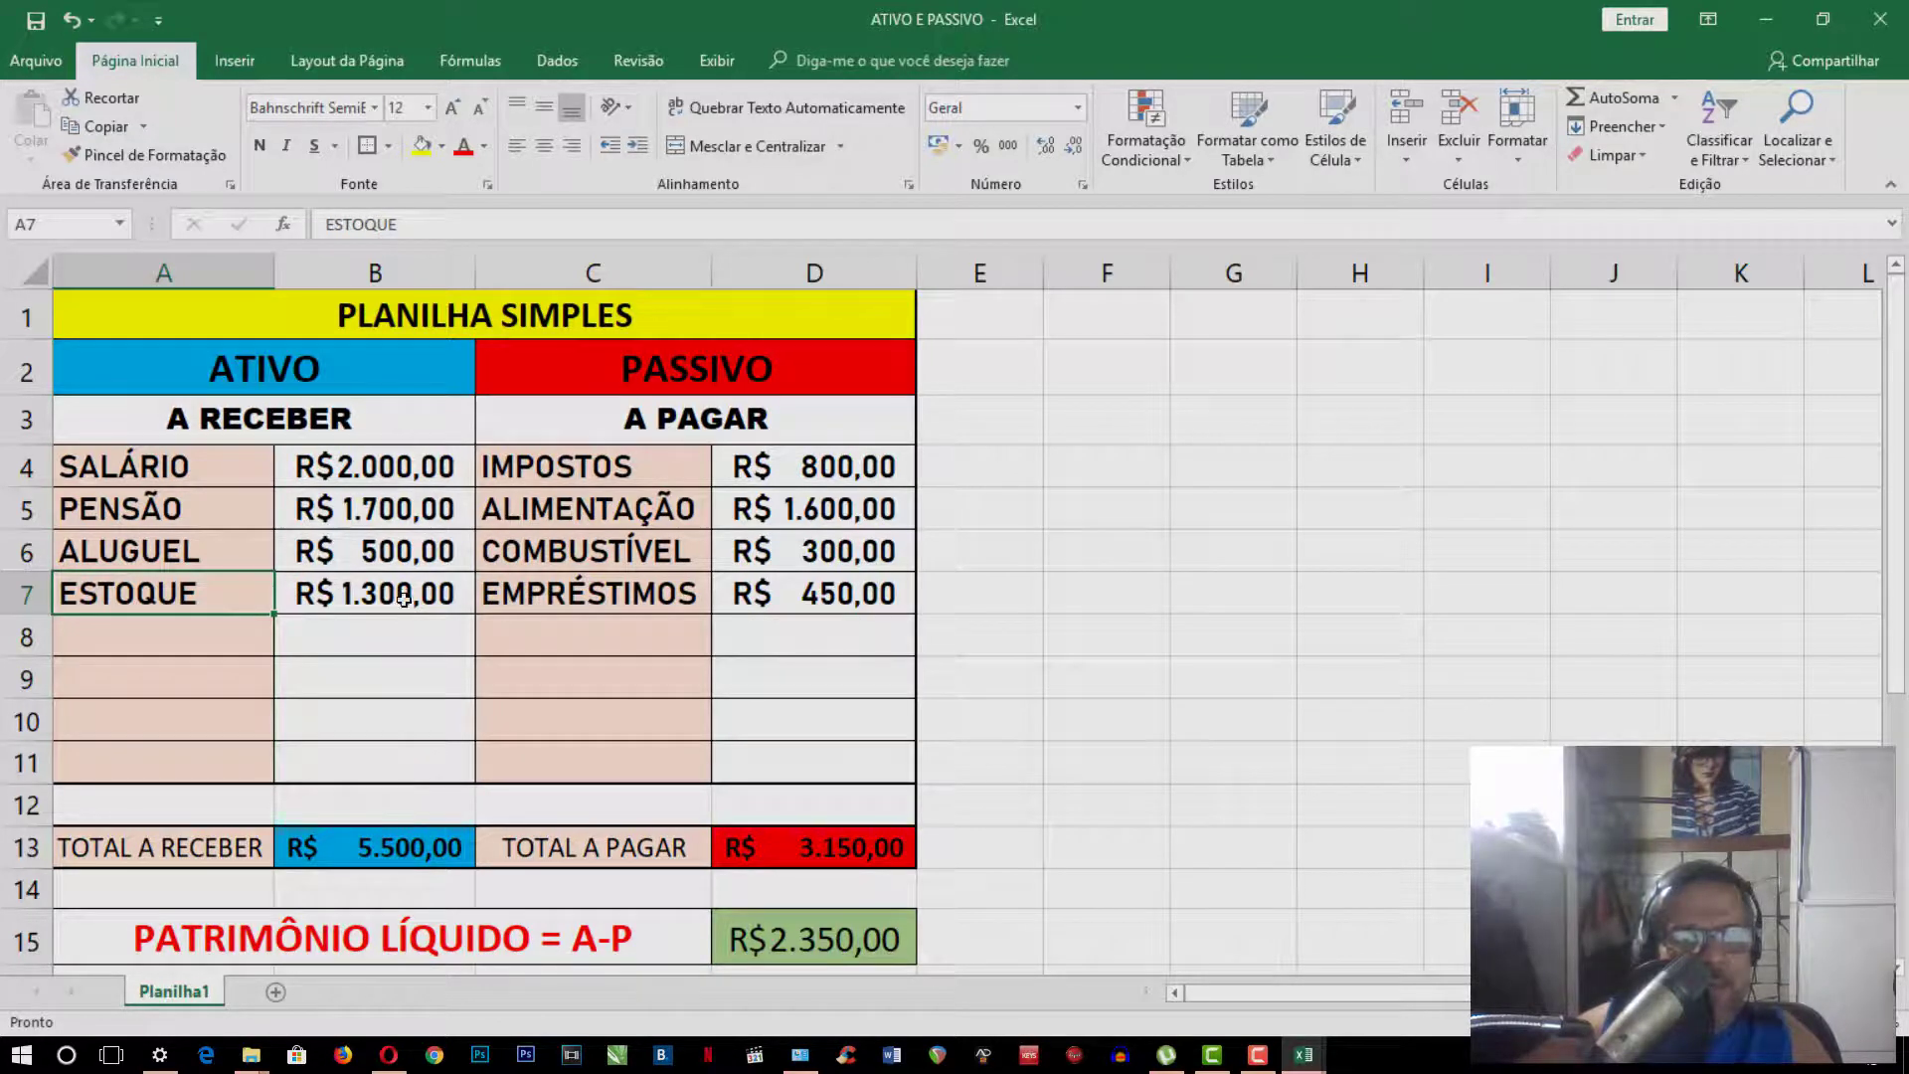
pyautogui.click(412, 851)
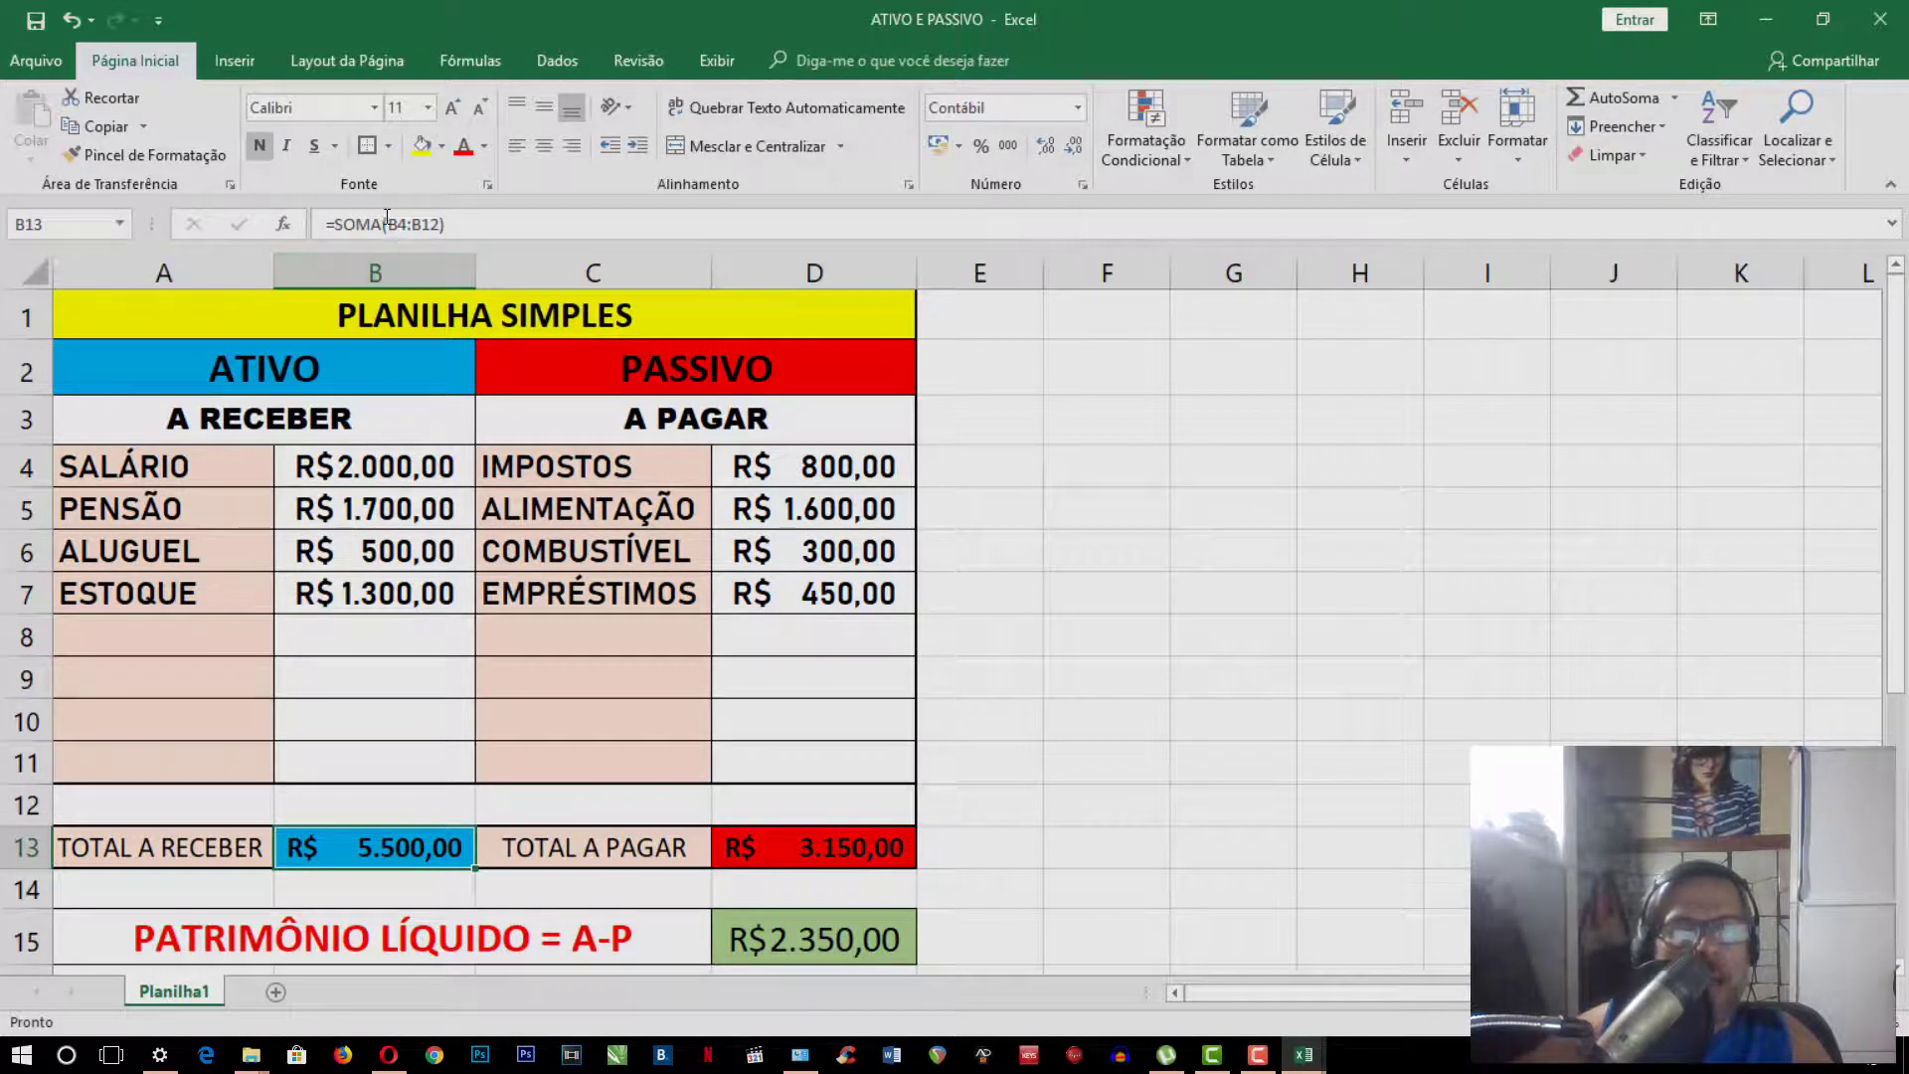
# Enter the example sum formula =soma(w4:x6) in the empty cell G5
pyautogui.click(1221, 523)
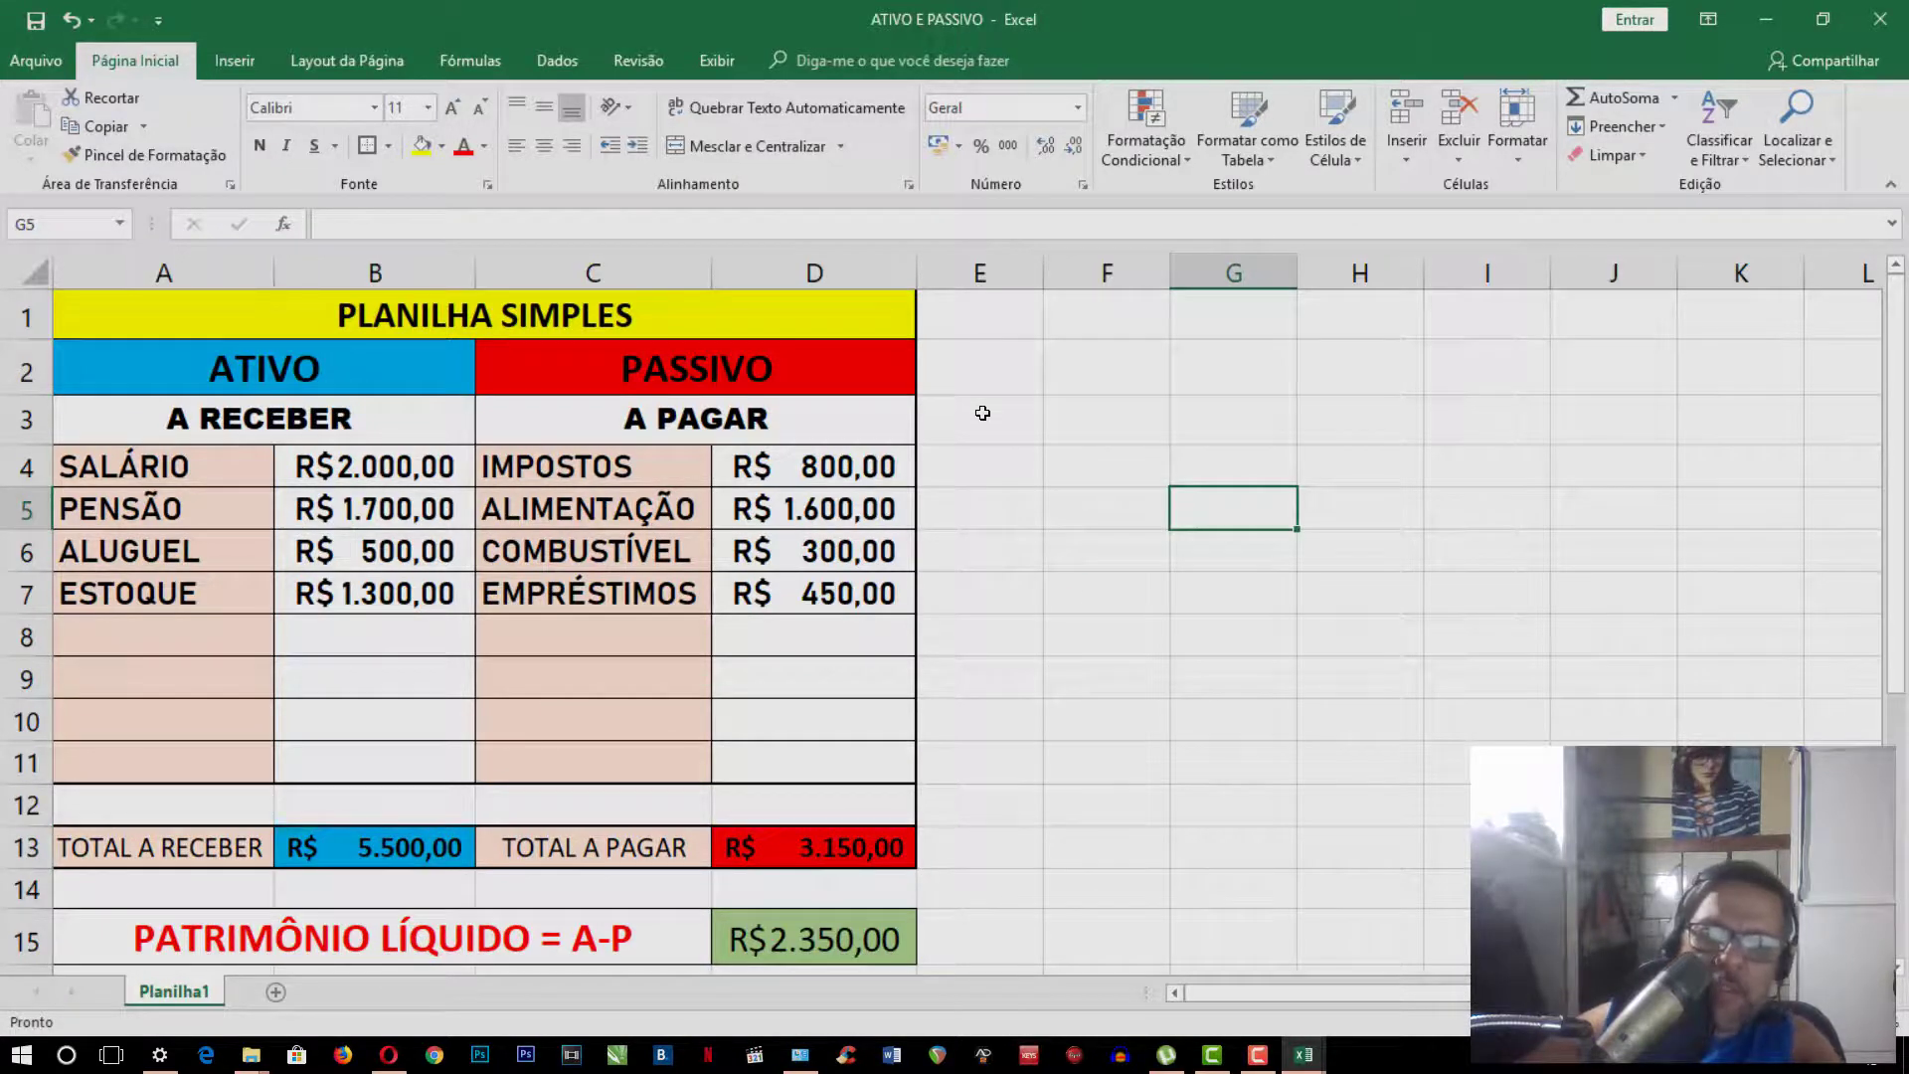
pyautogui.write('=')
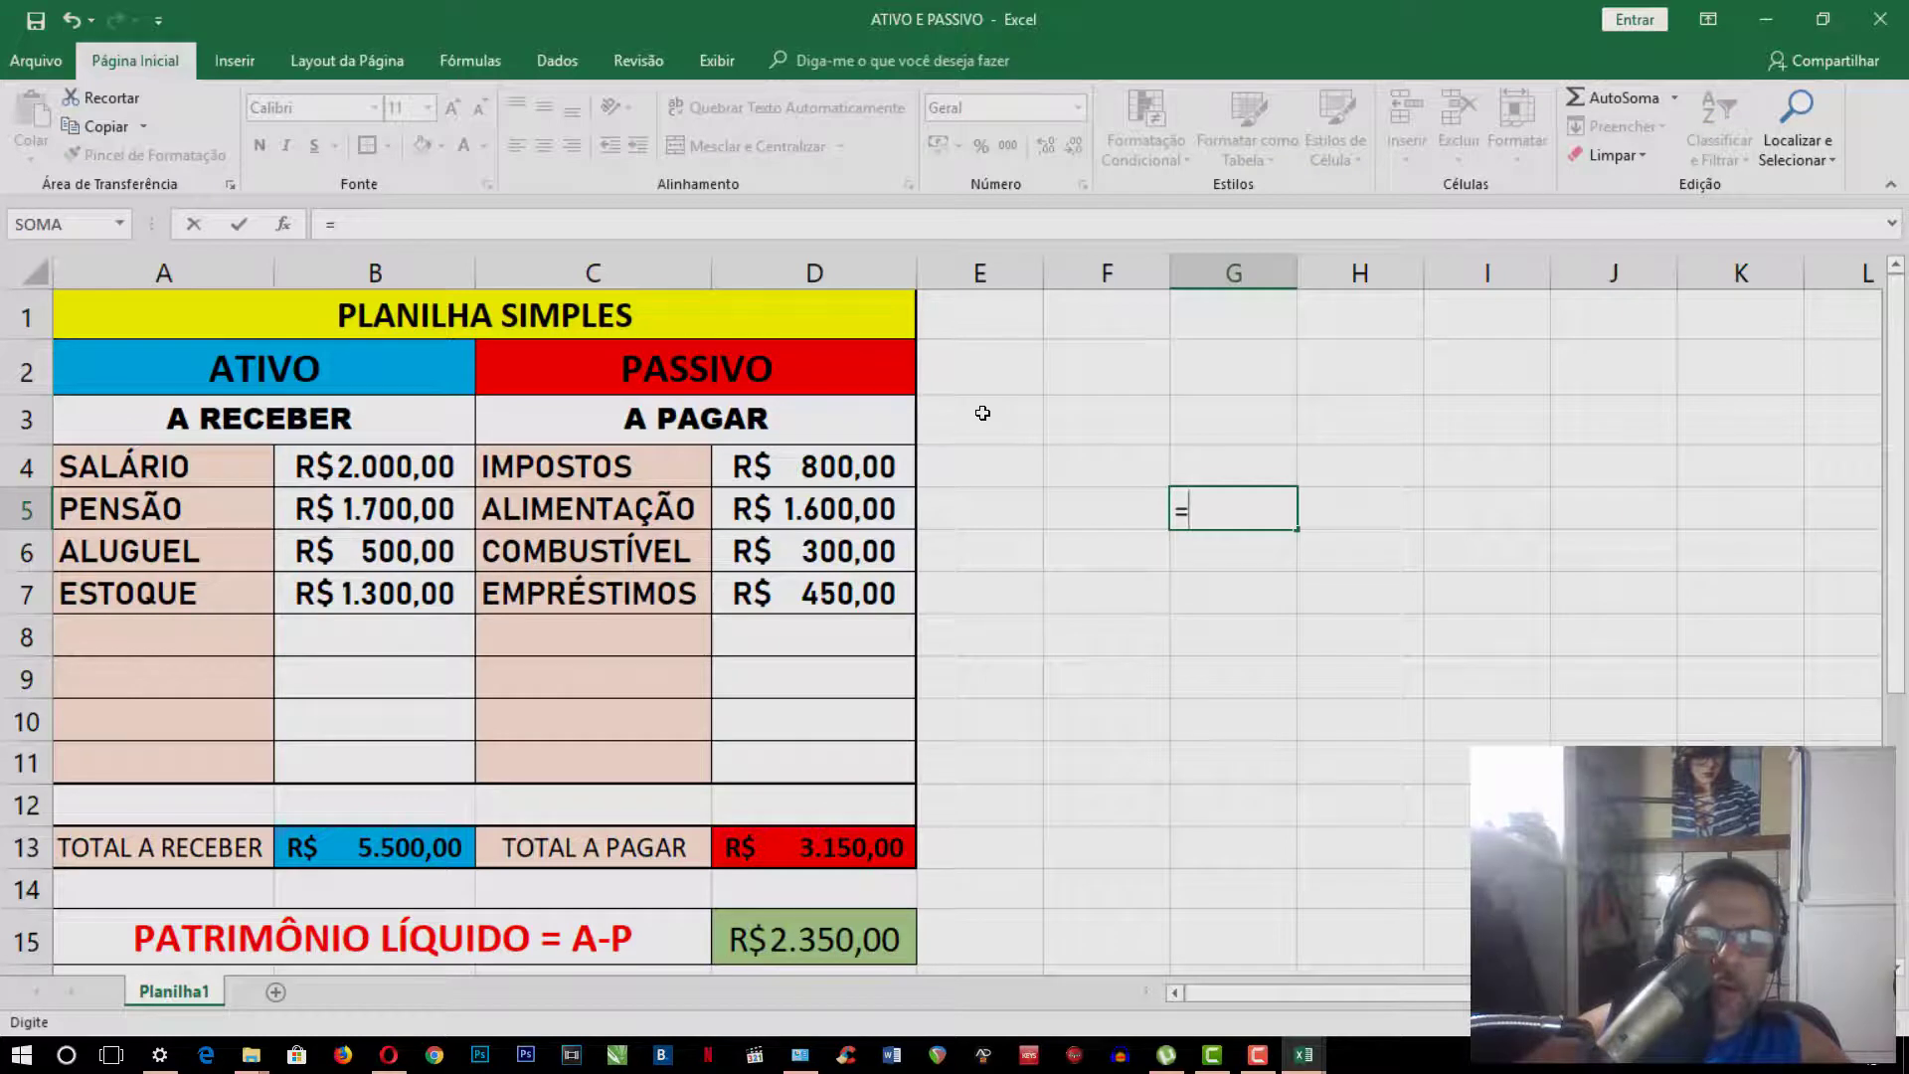
pyautogui.write('som')
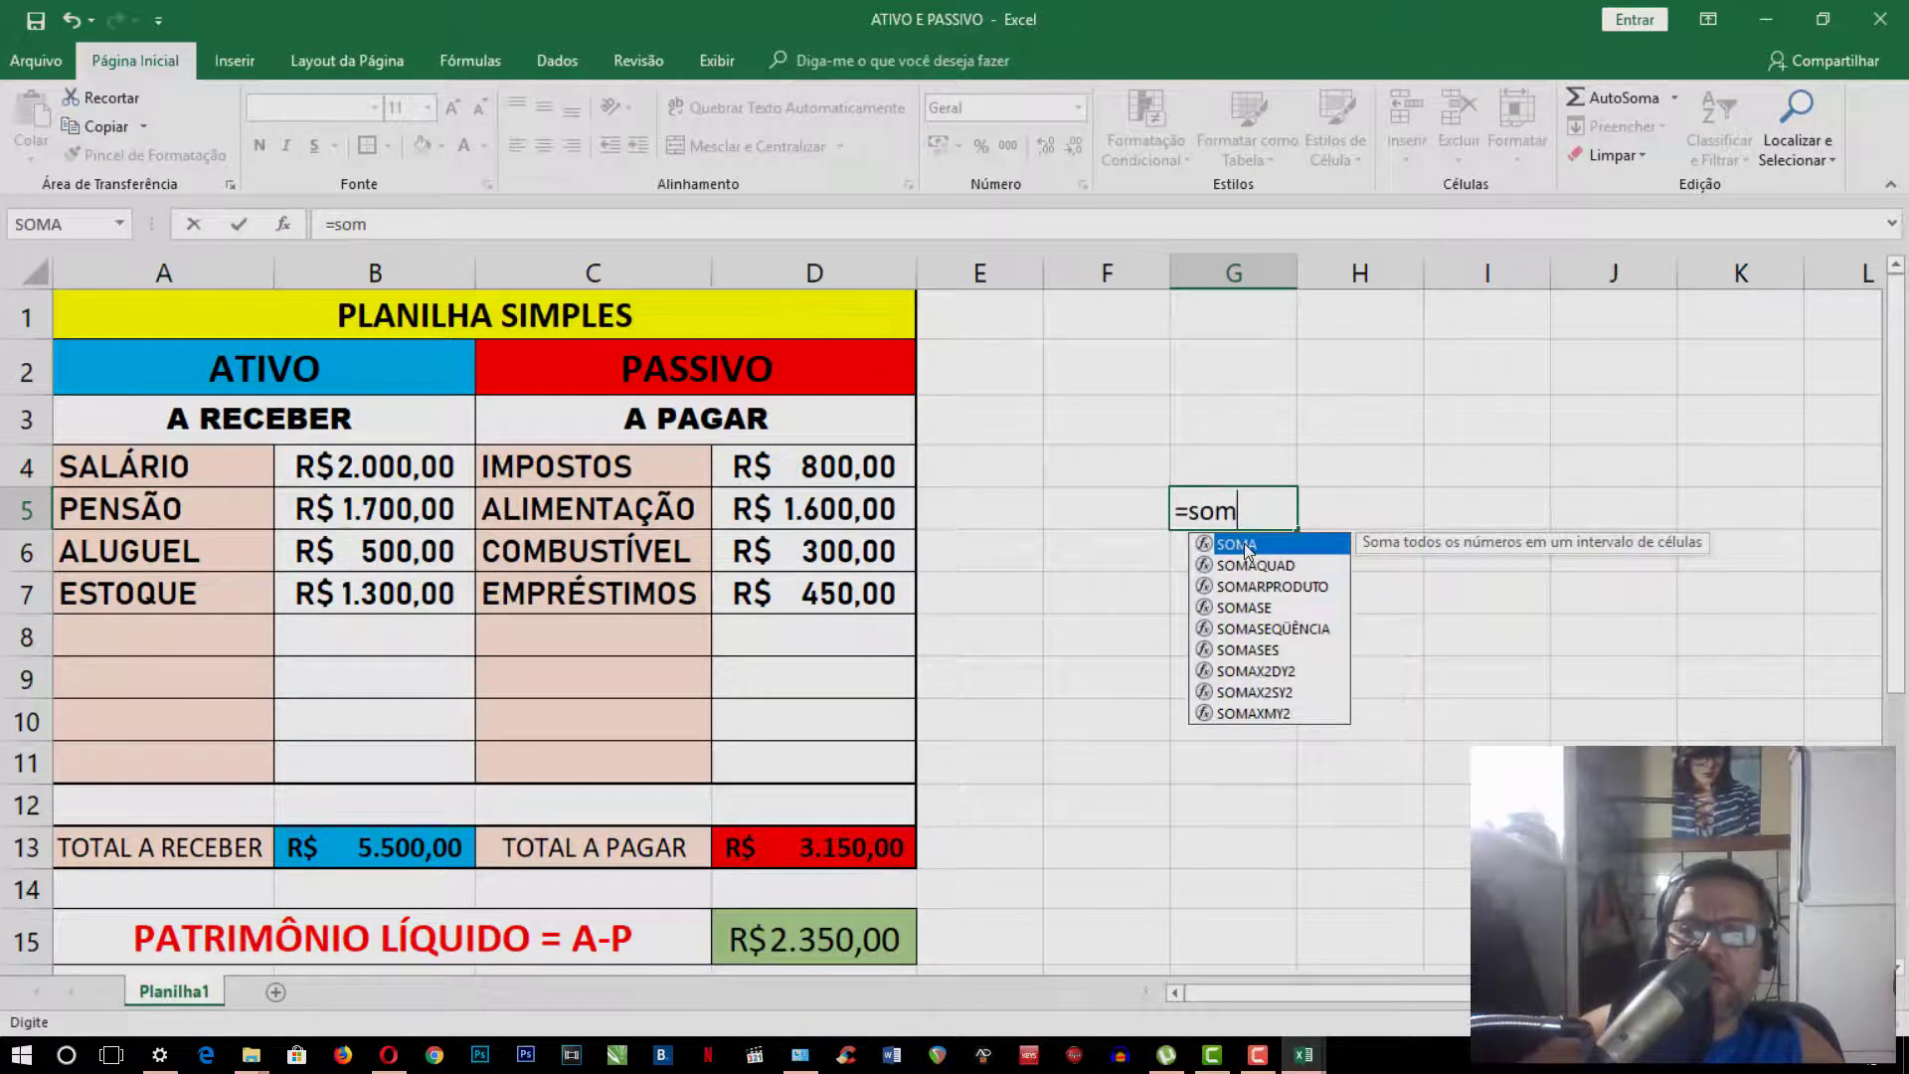
pyautogui.write('a')
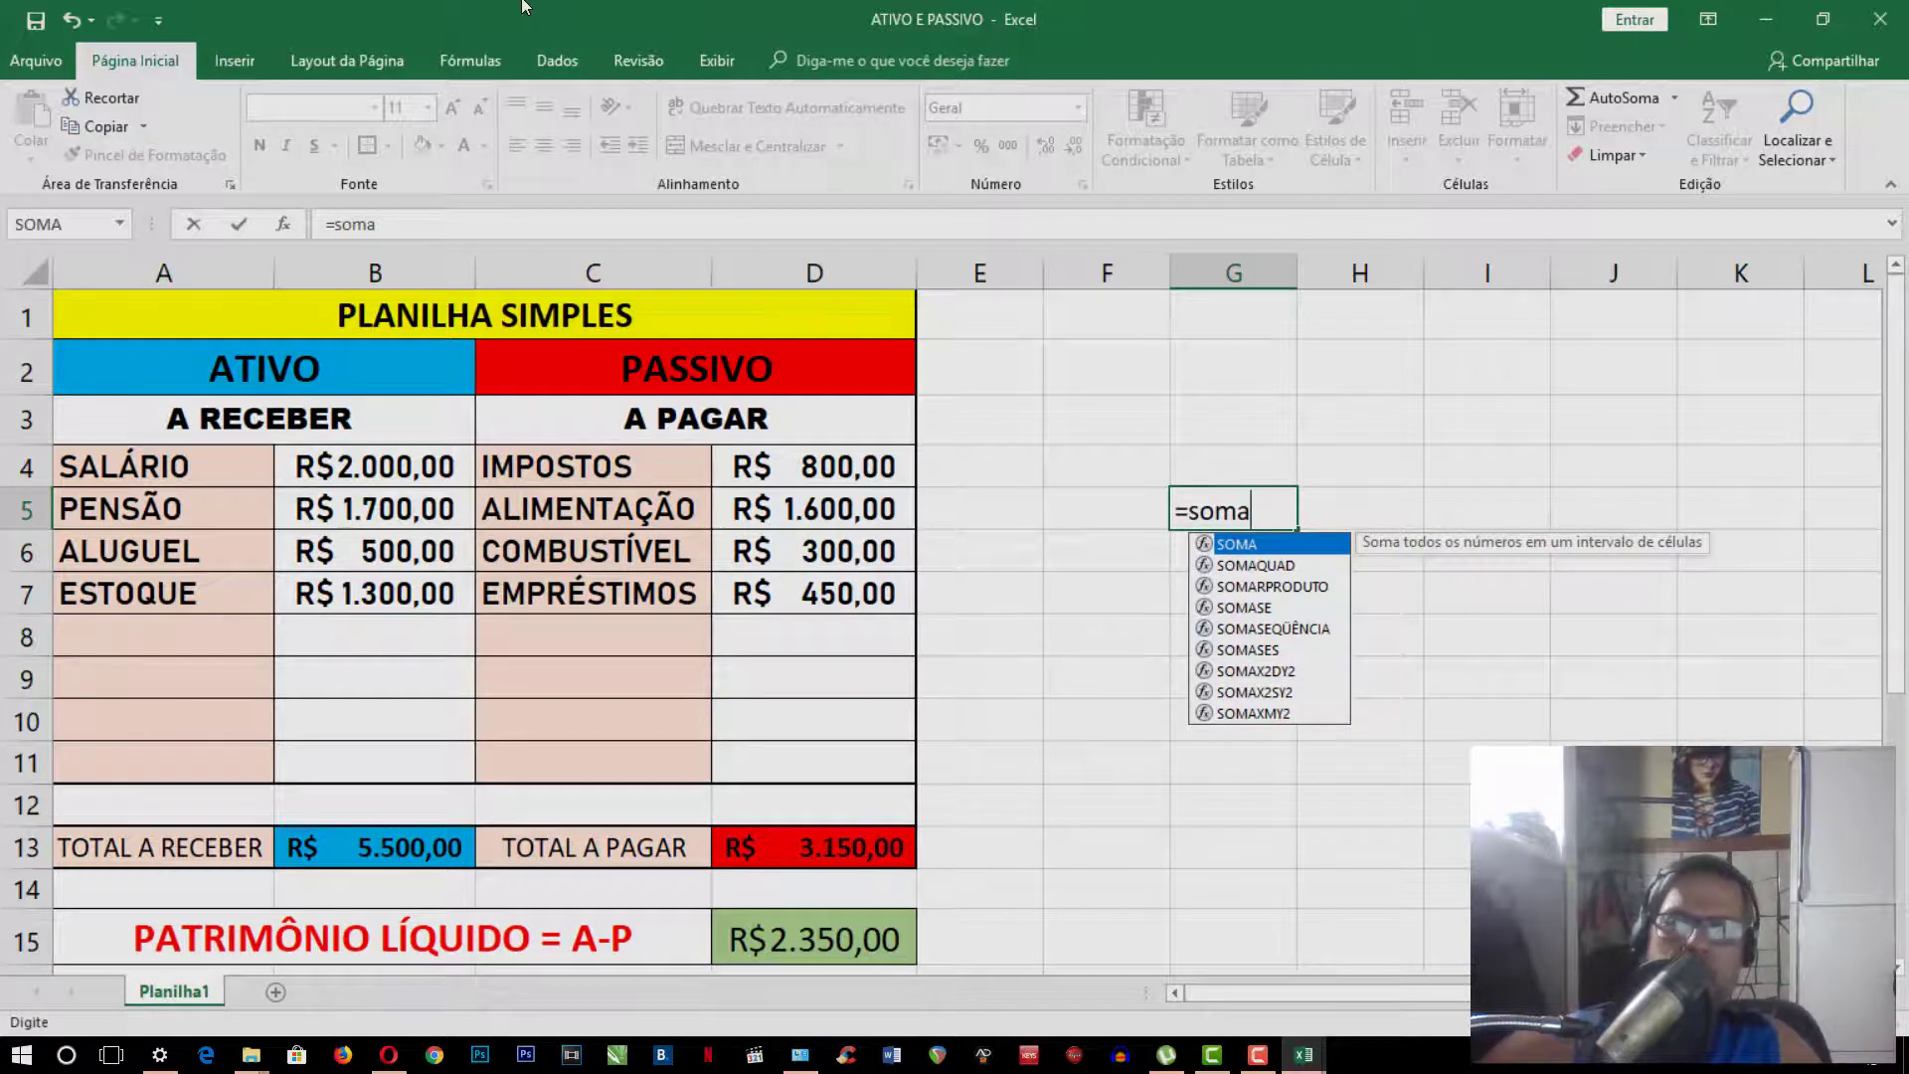
pyautogui.write('(')
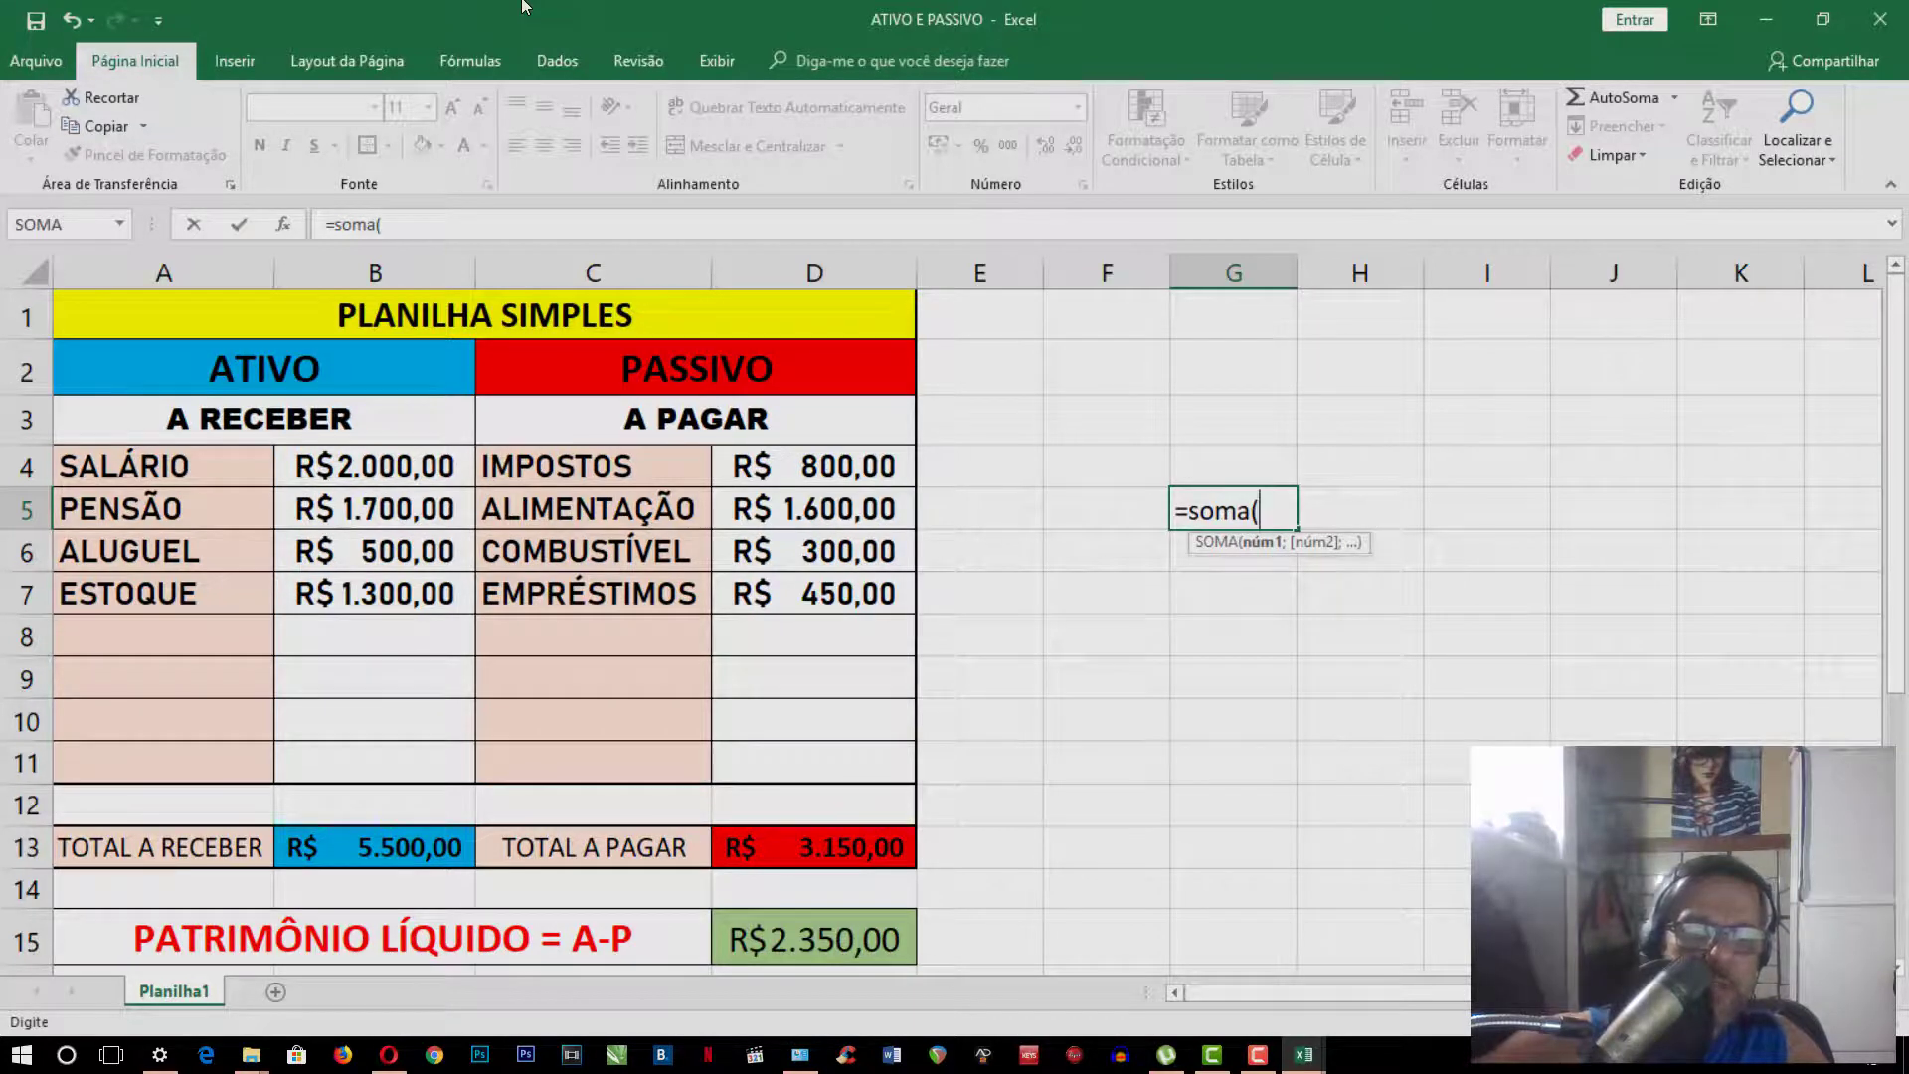
pyautogui.write('w')
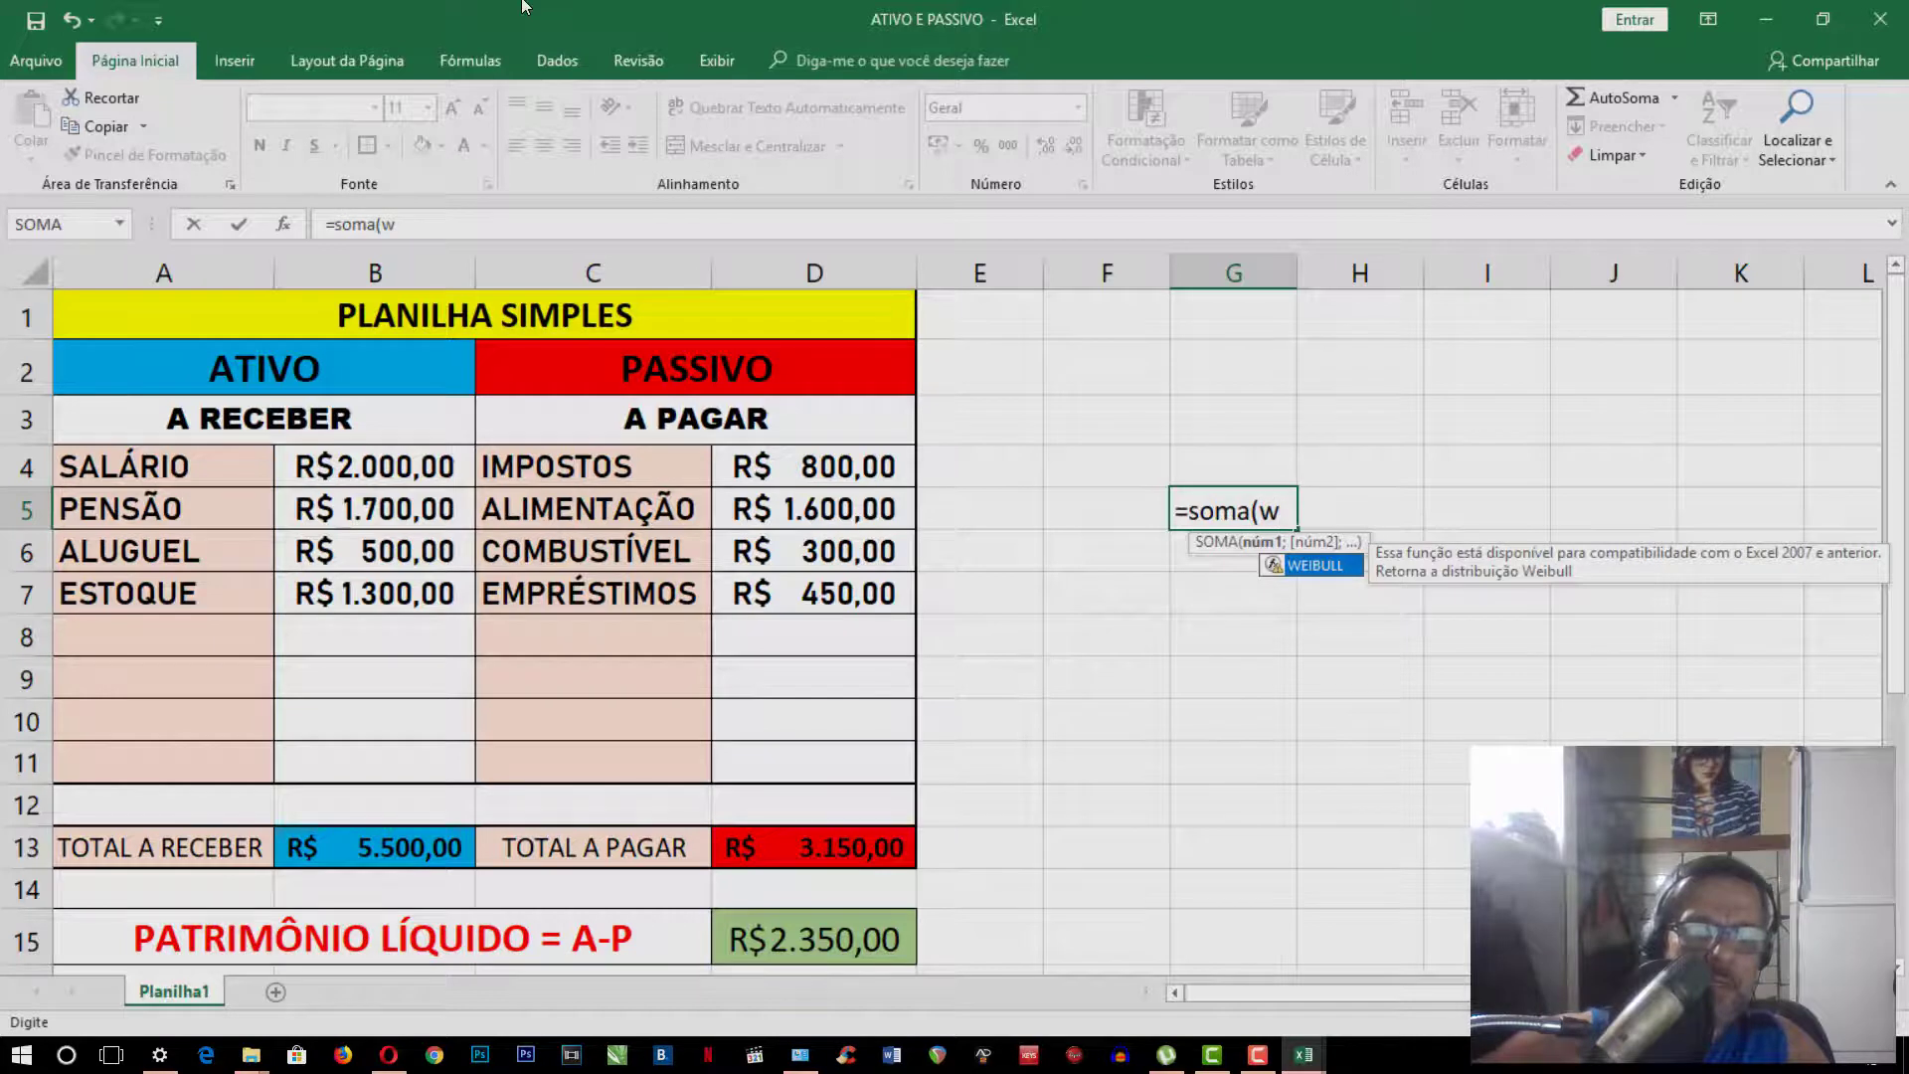
pyautogui.write('4')
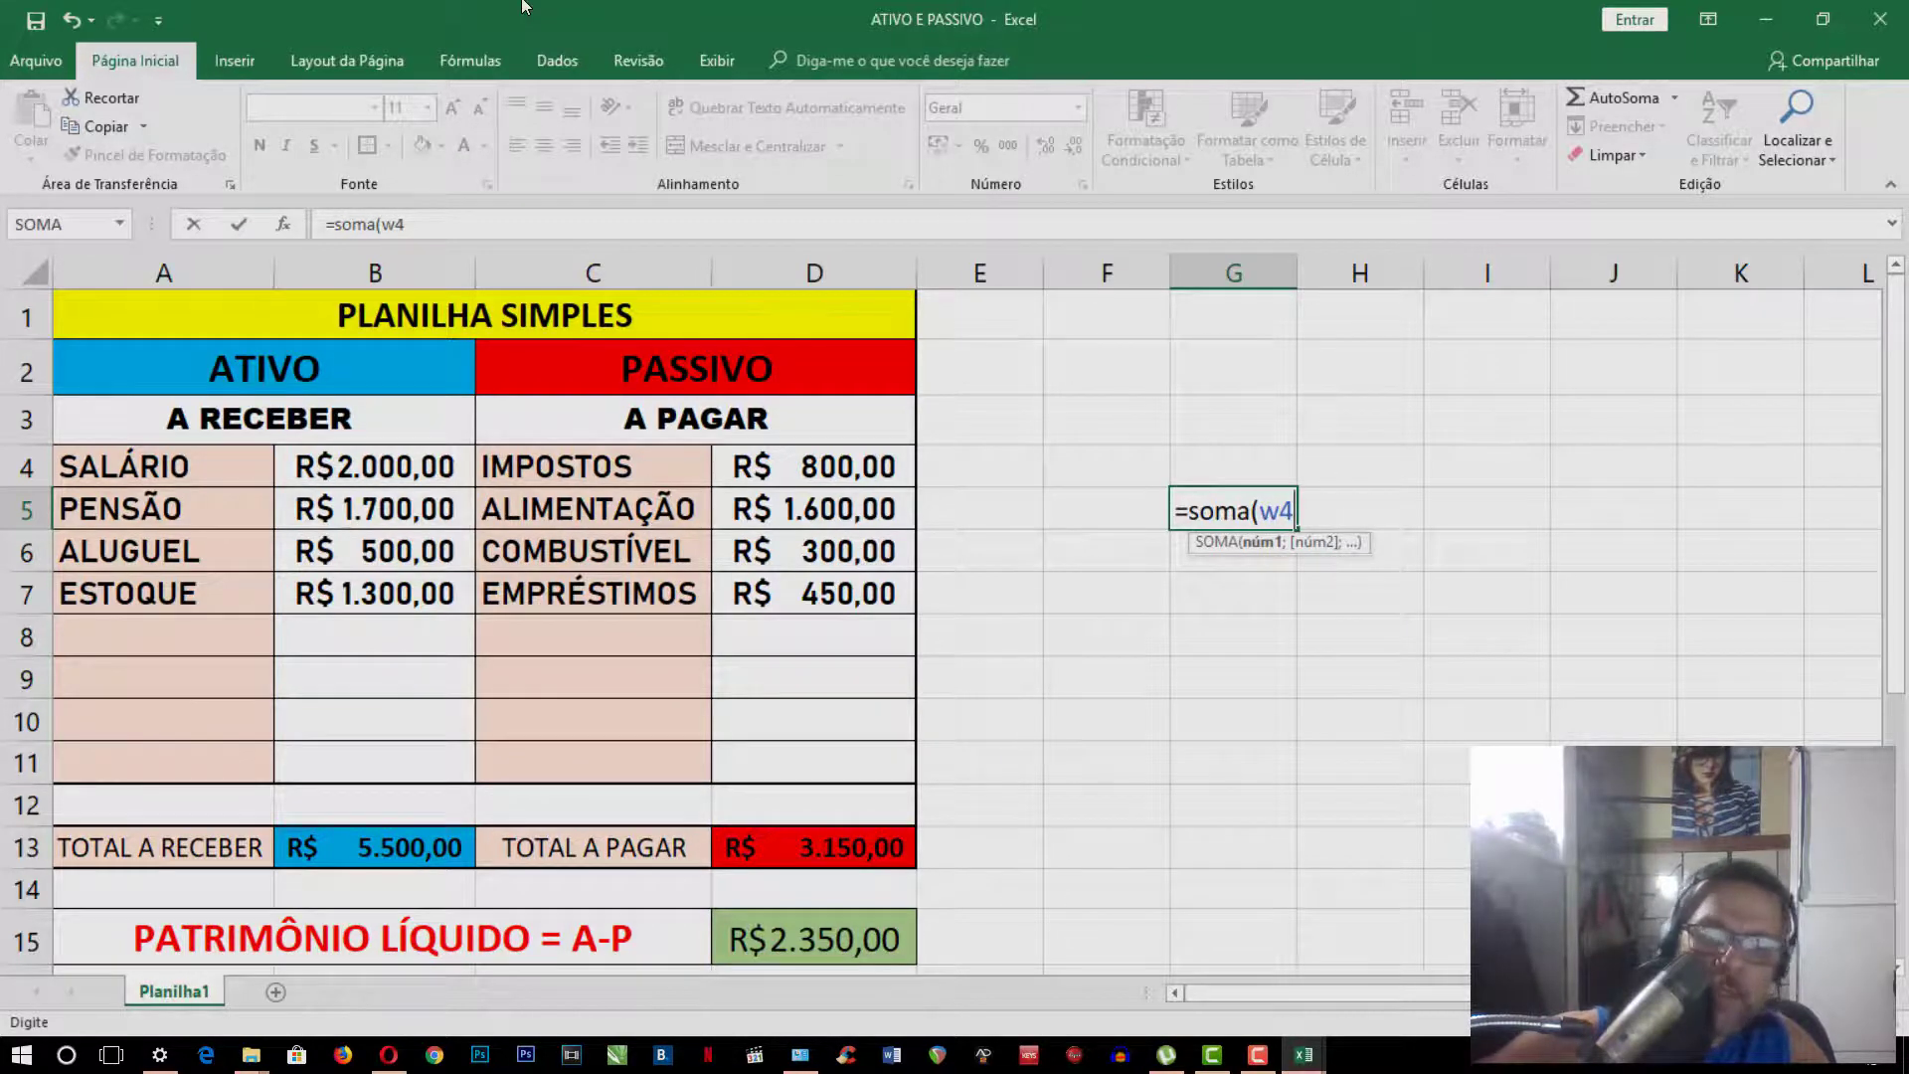
pyautogui.write(':x')
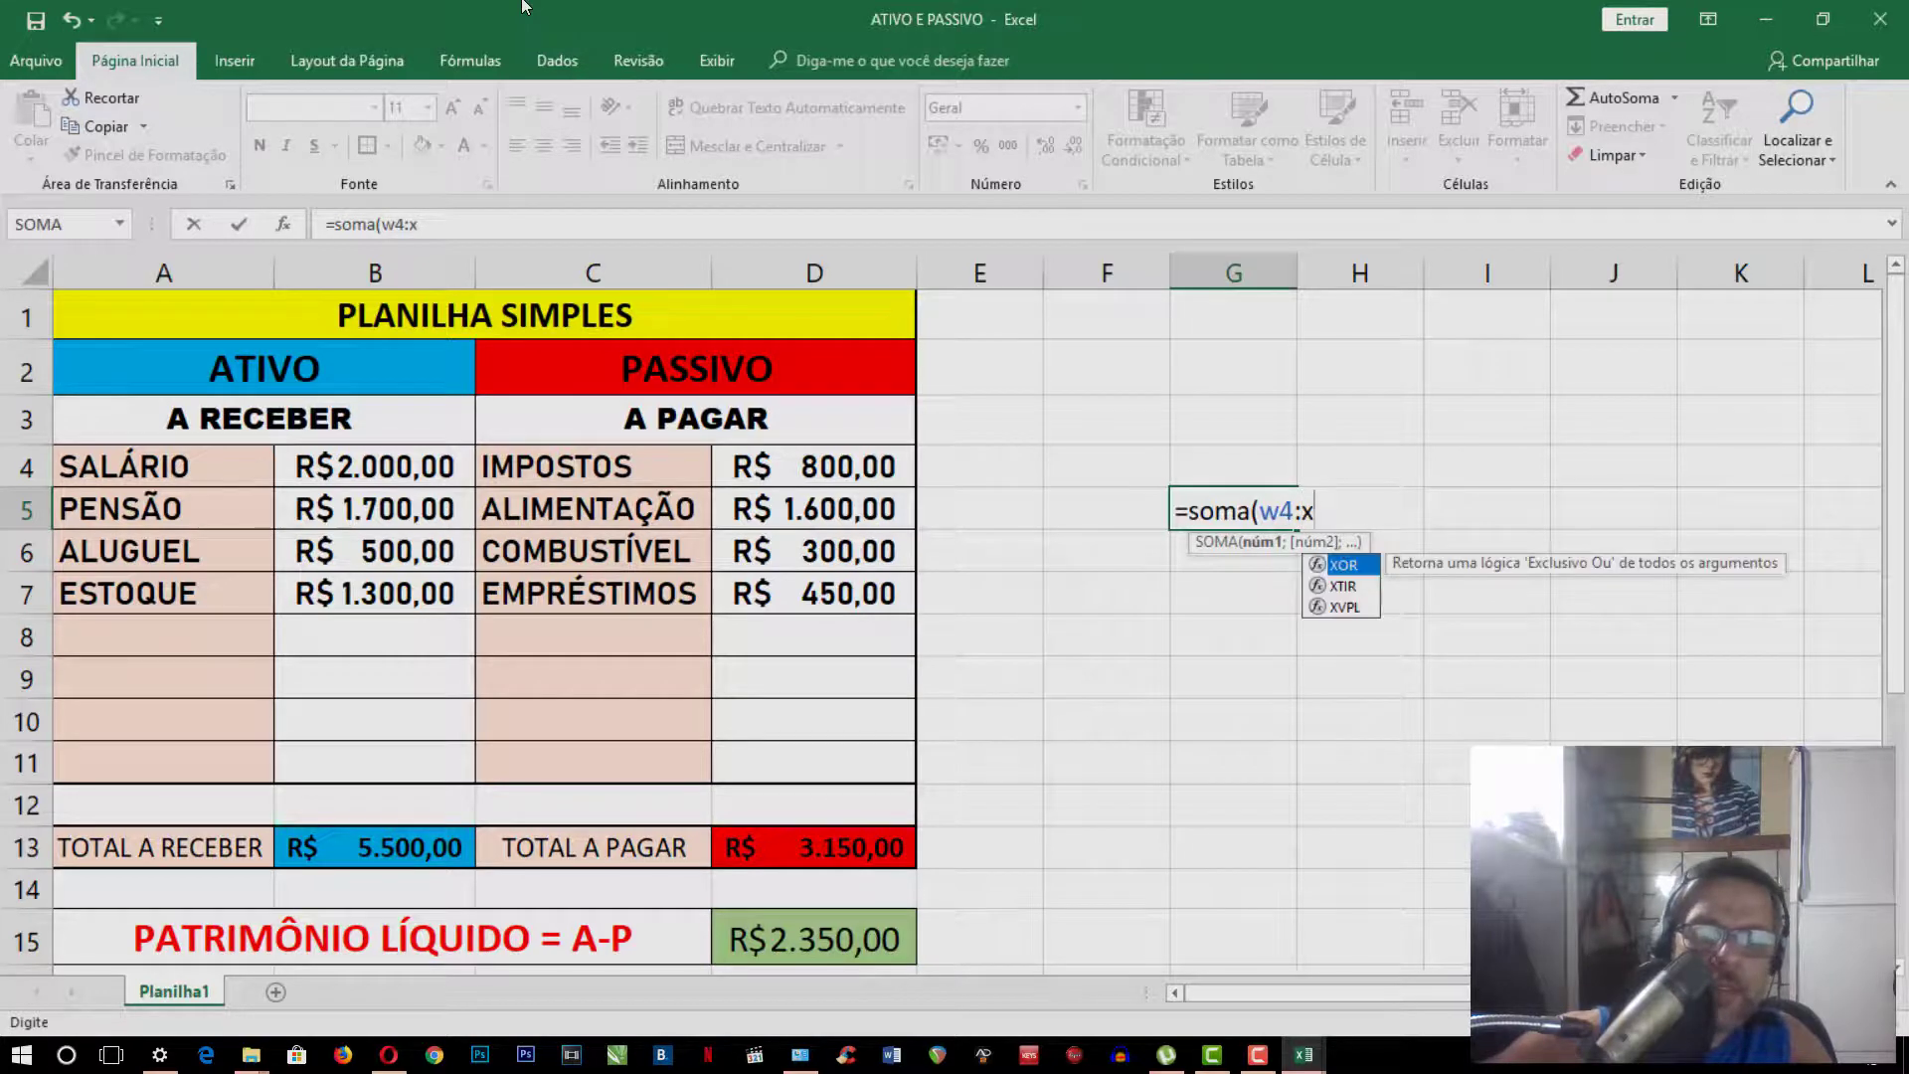
pyautogui.write('6')
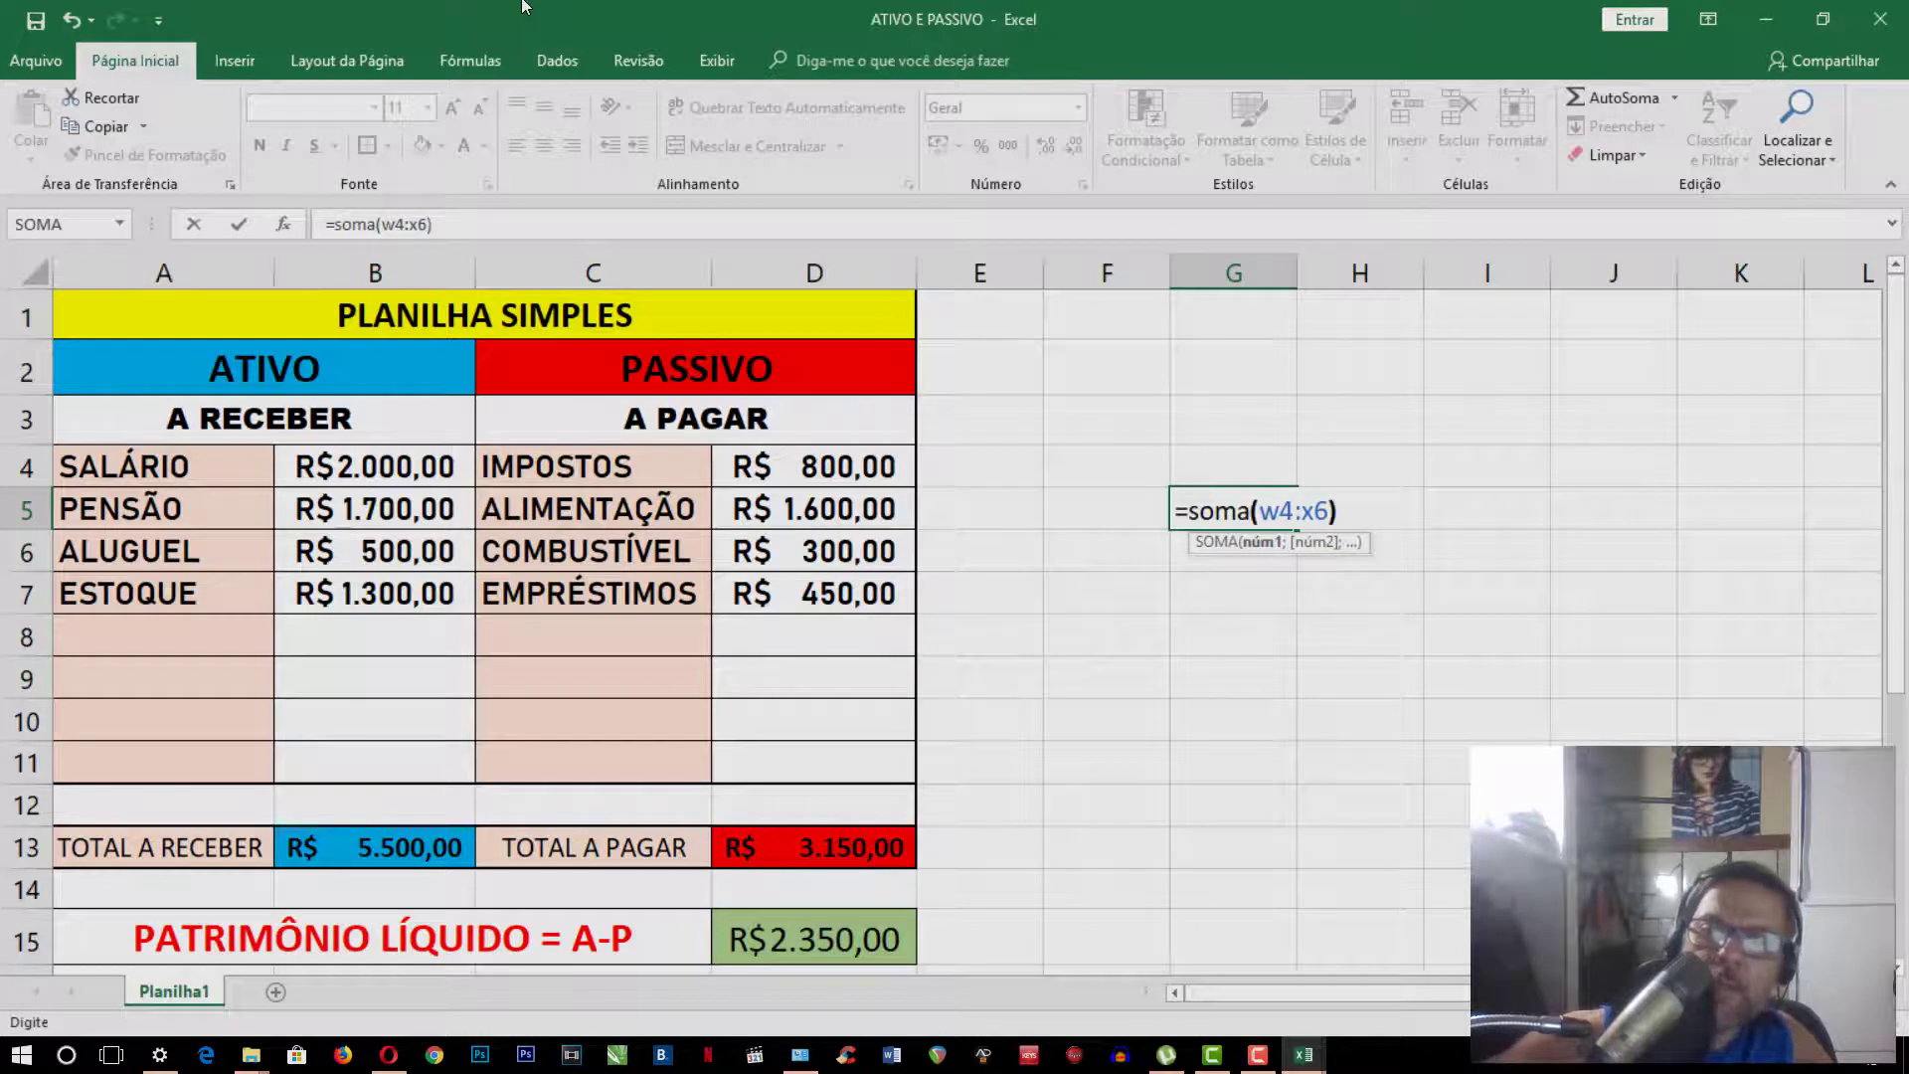
pyautogui.write(')')
pyautogui.press('Return')
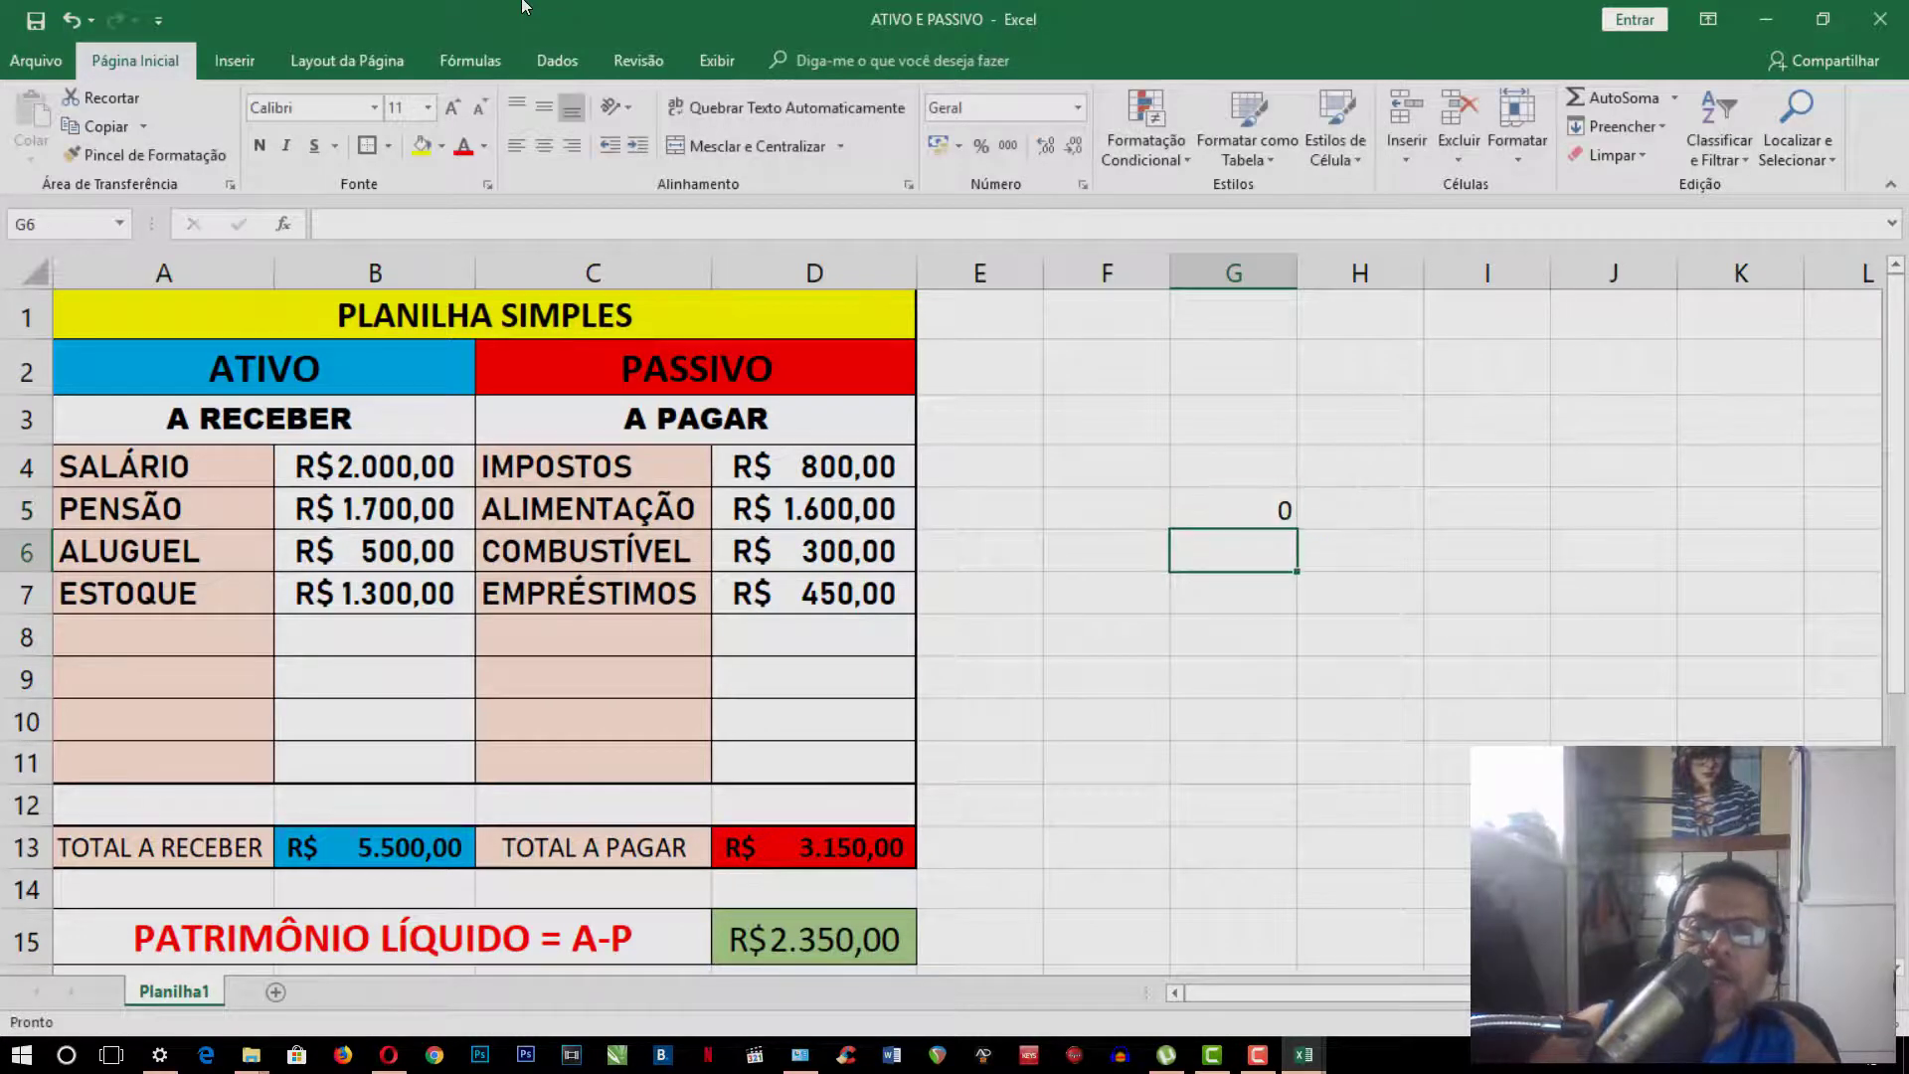
# Edit the formula in G5 so that it sums the A PAGAR amounts, =SOMA(d4:d7)
pyautogui.click(1278, 507)
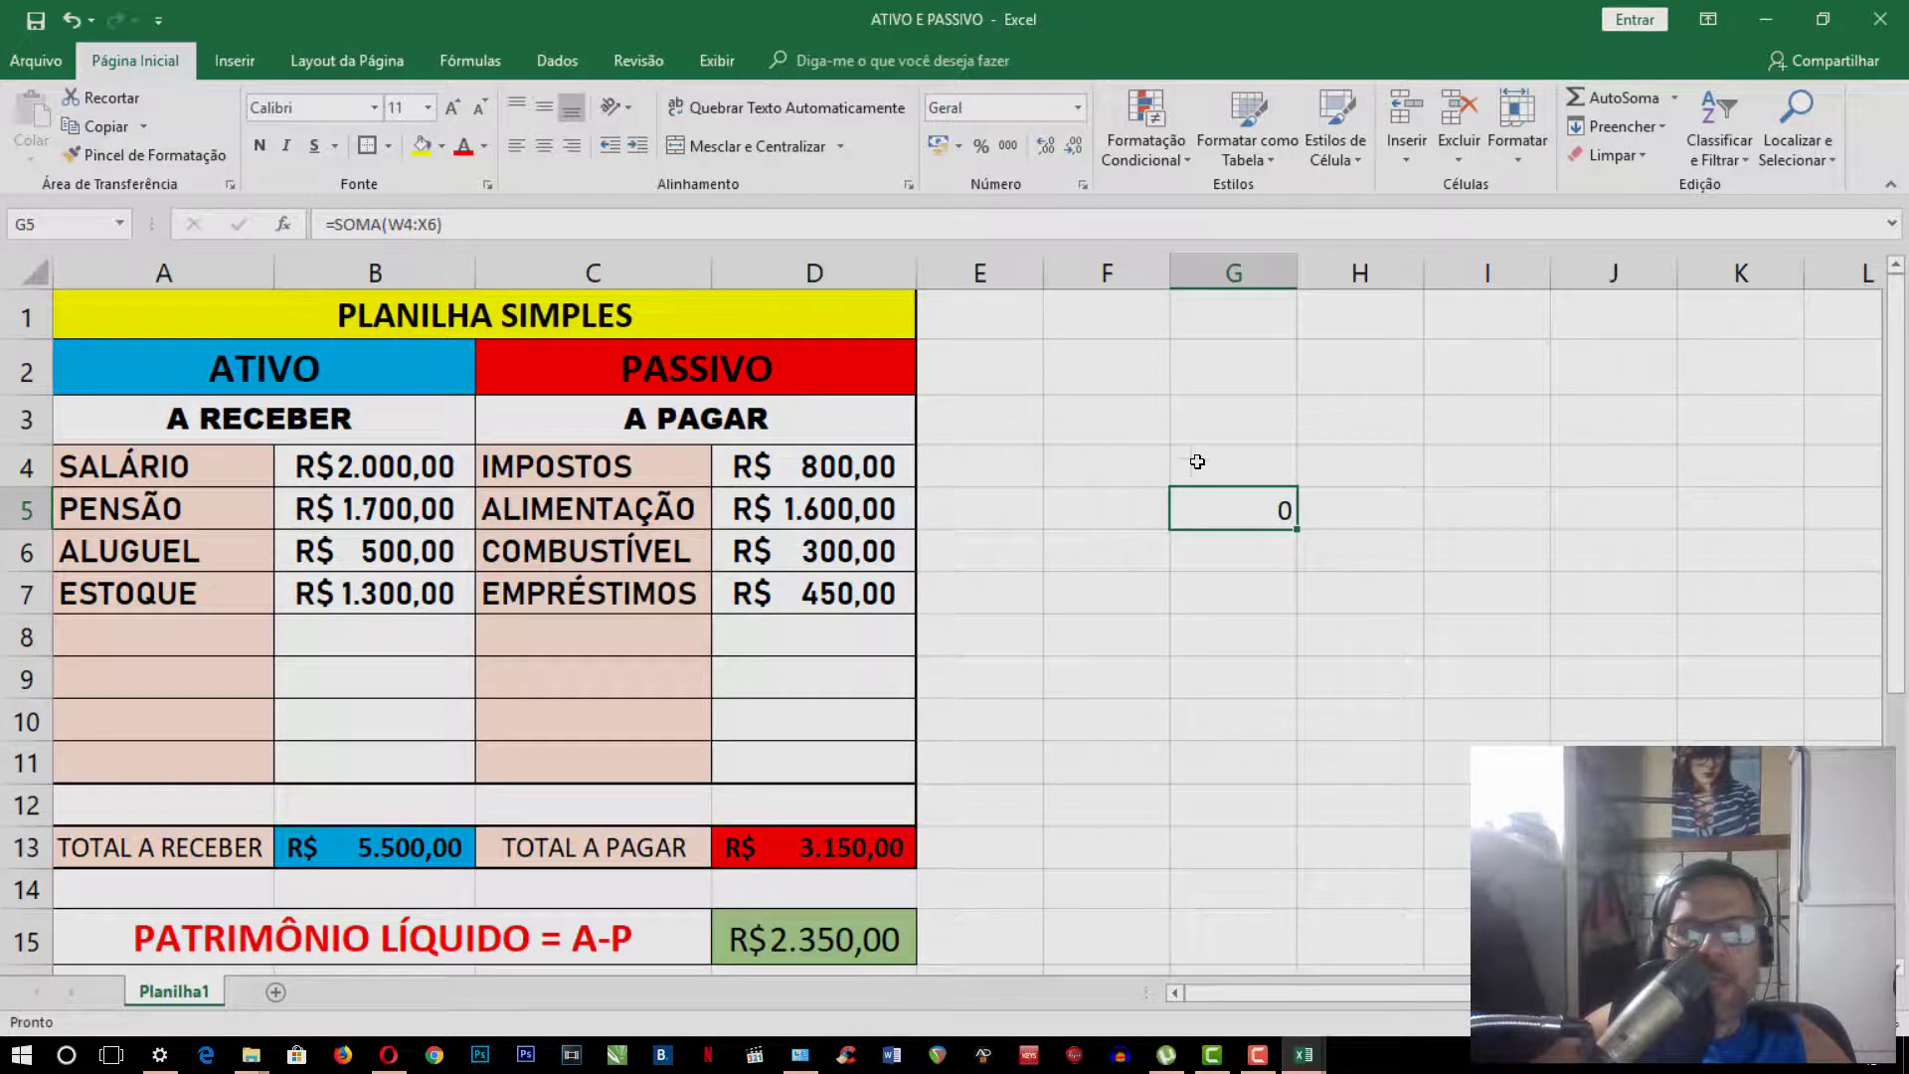
pyautogui.click(1277, 547)
pyautogui.click(1275, 511)
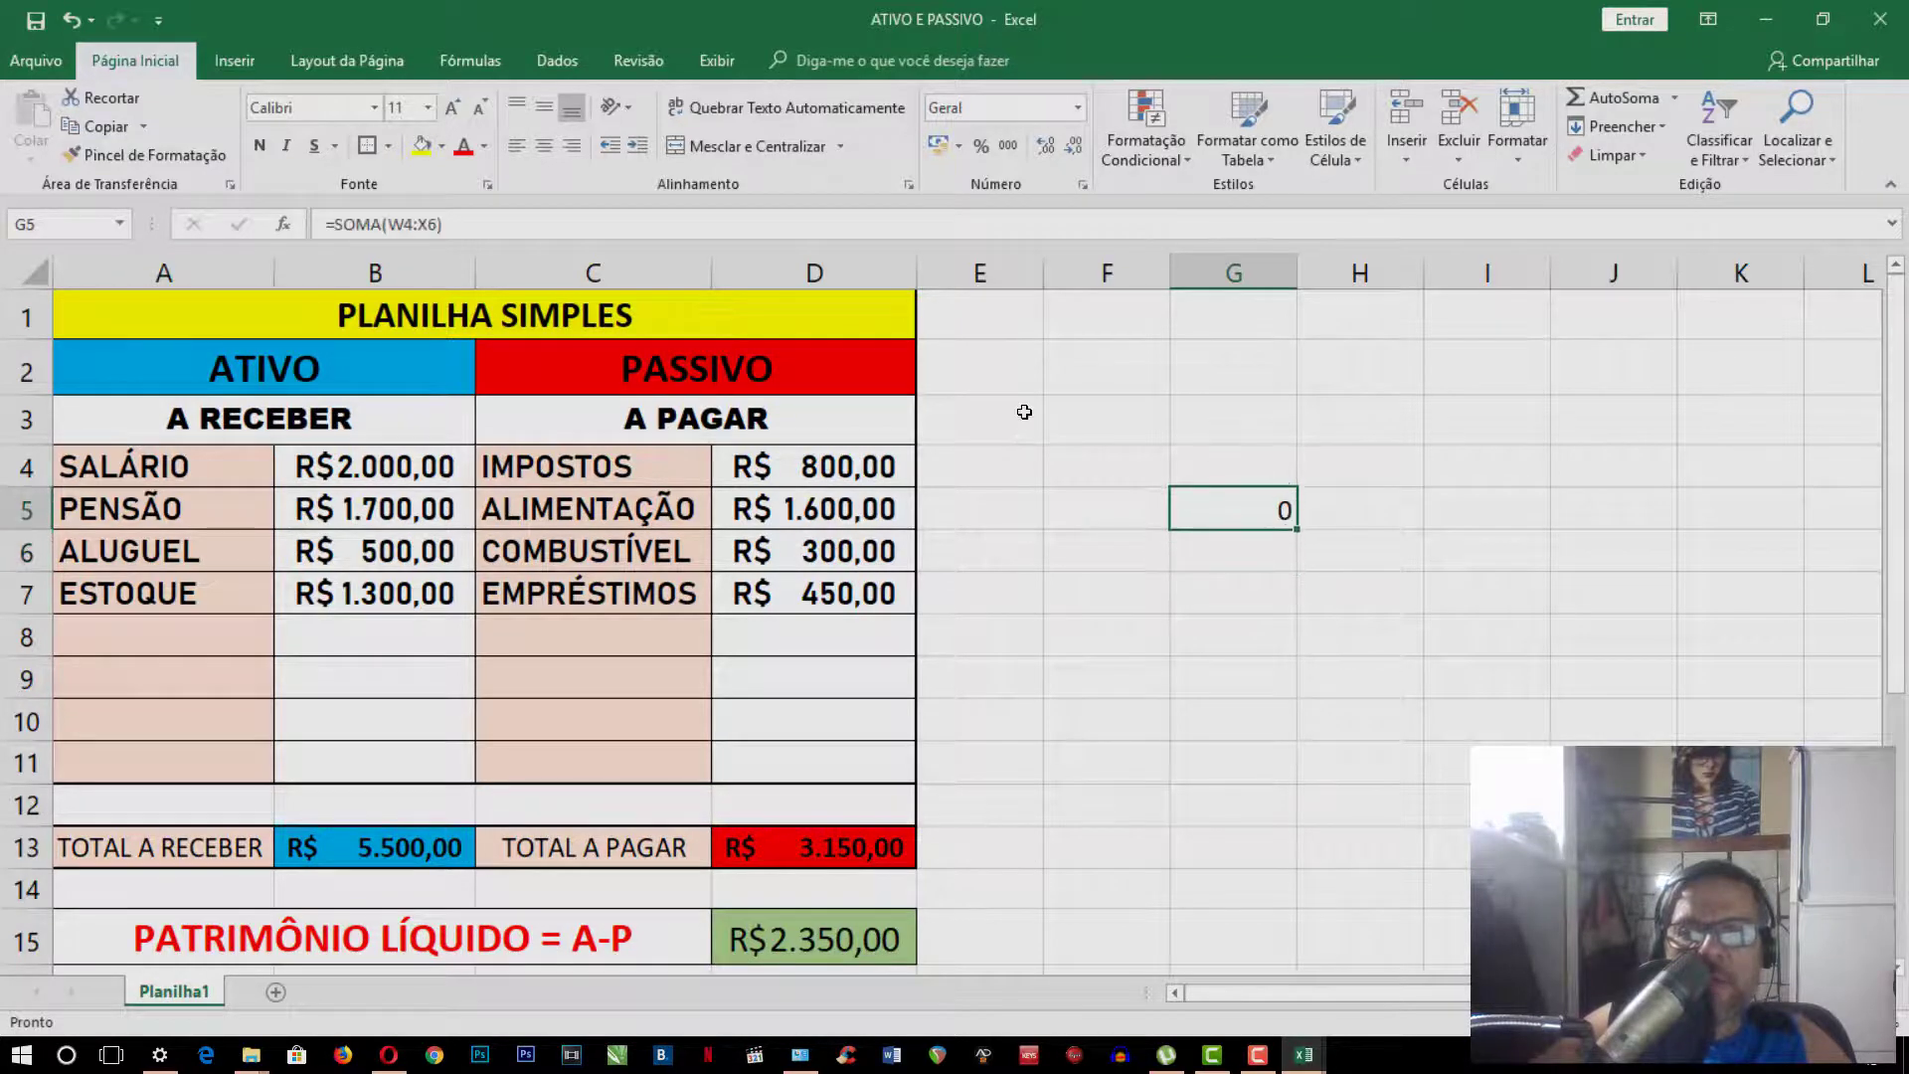
pyautogui.doubleClick(1271, 511)
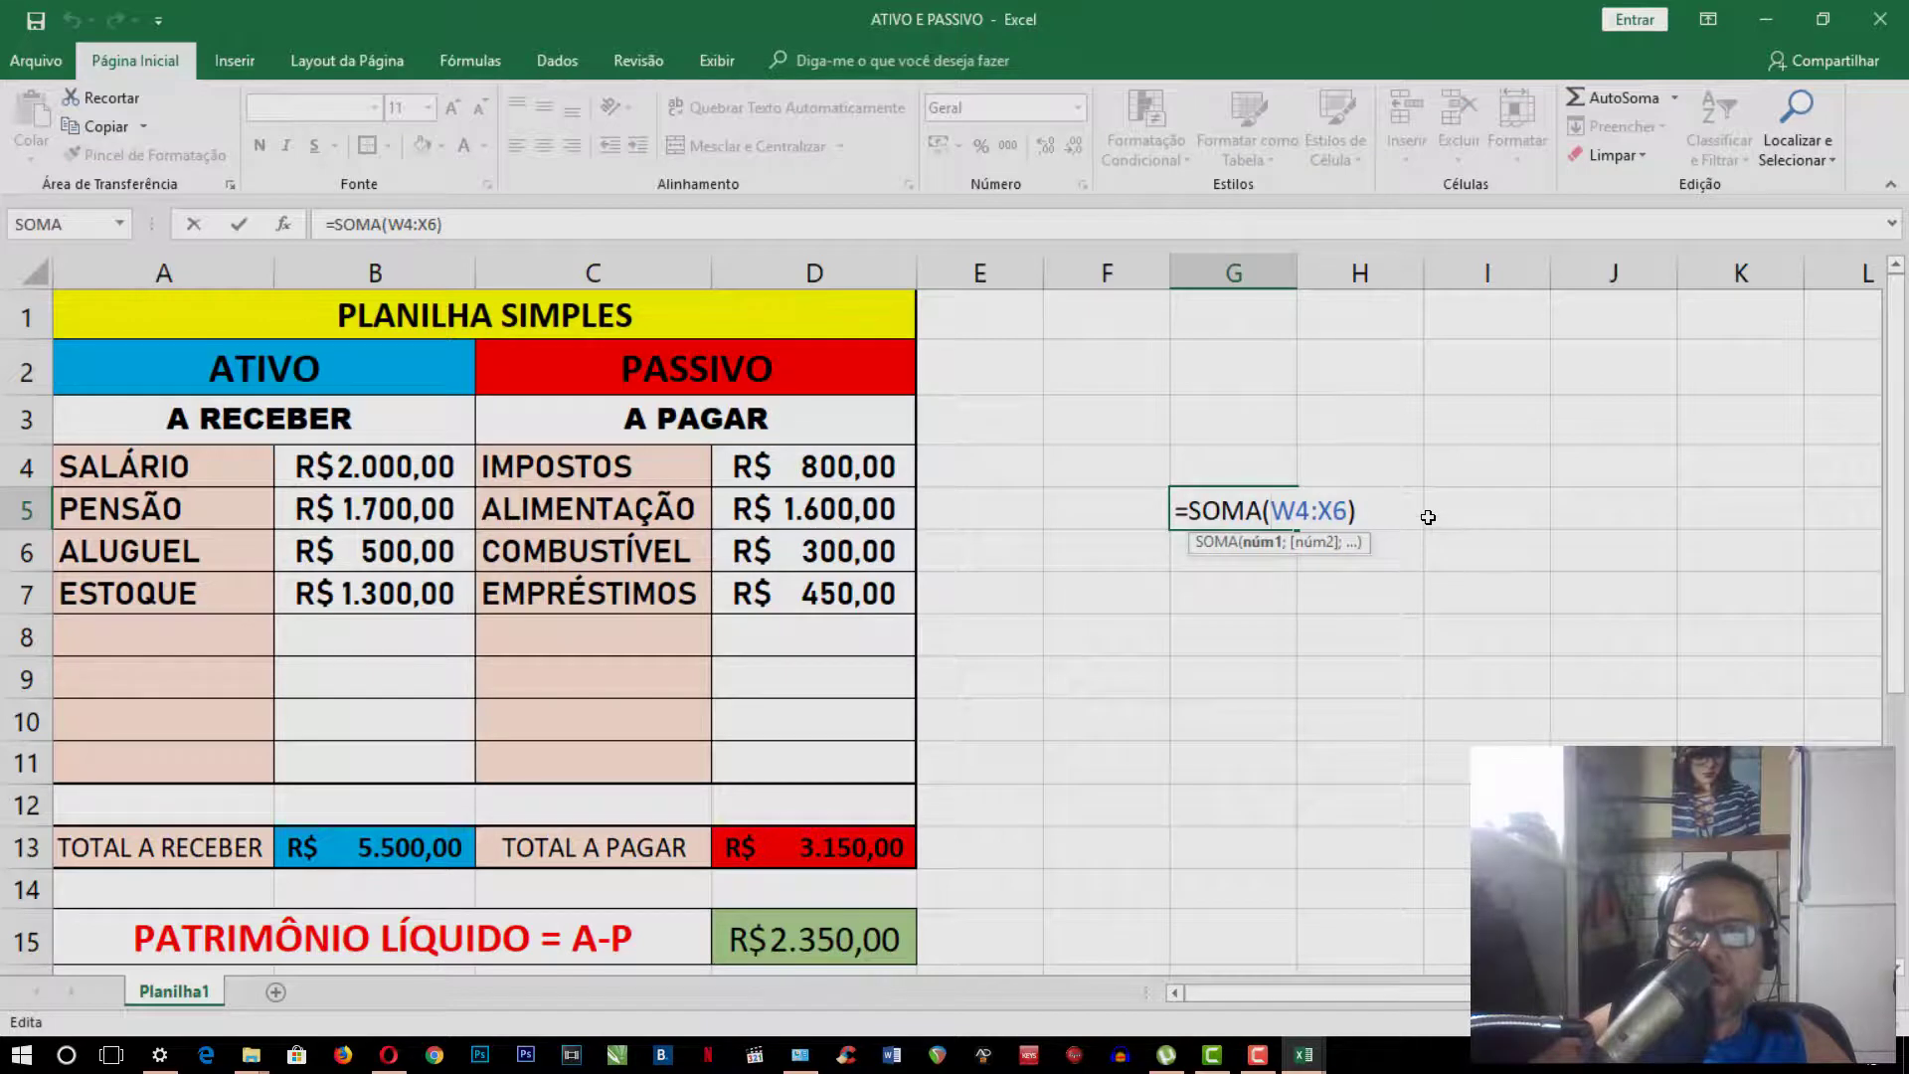
pyautogui.click(1447, 806)
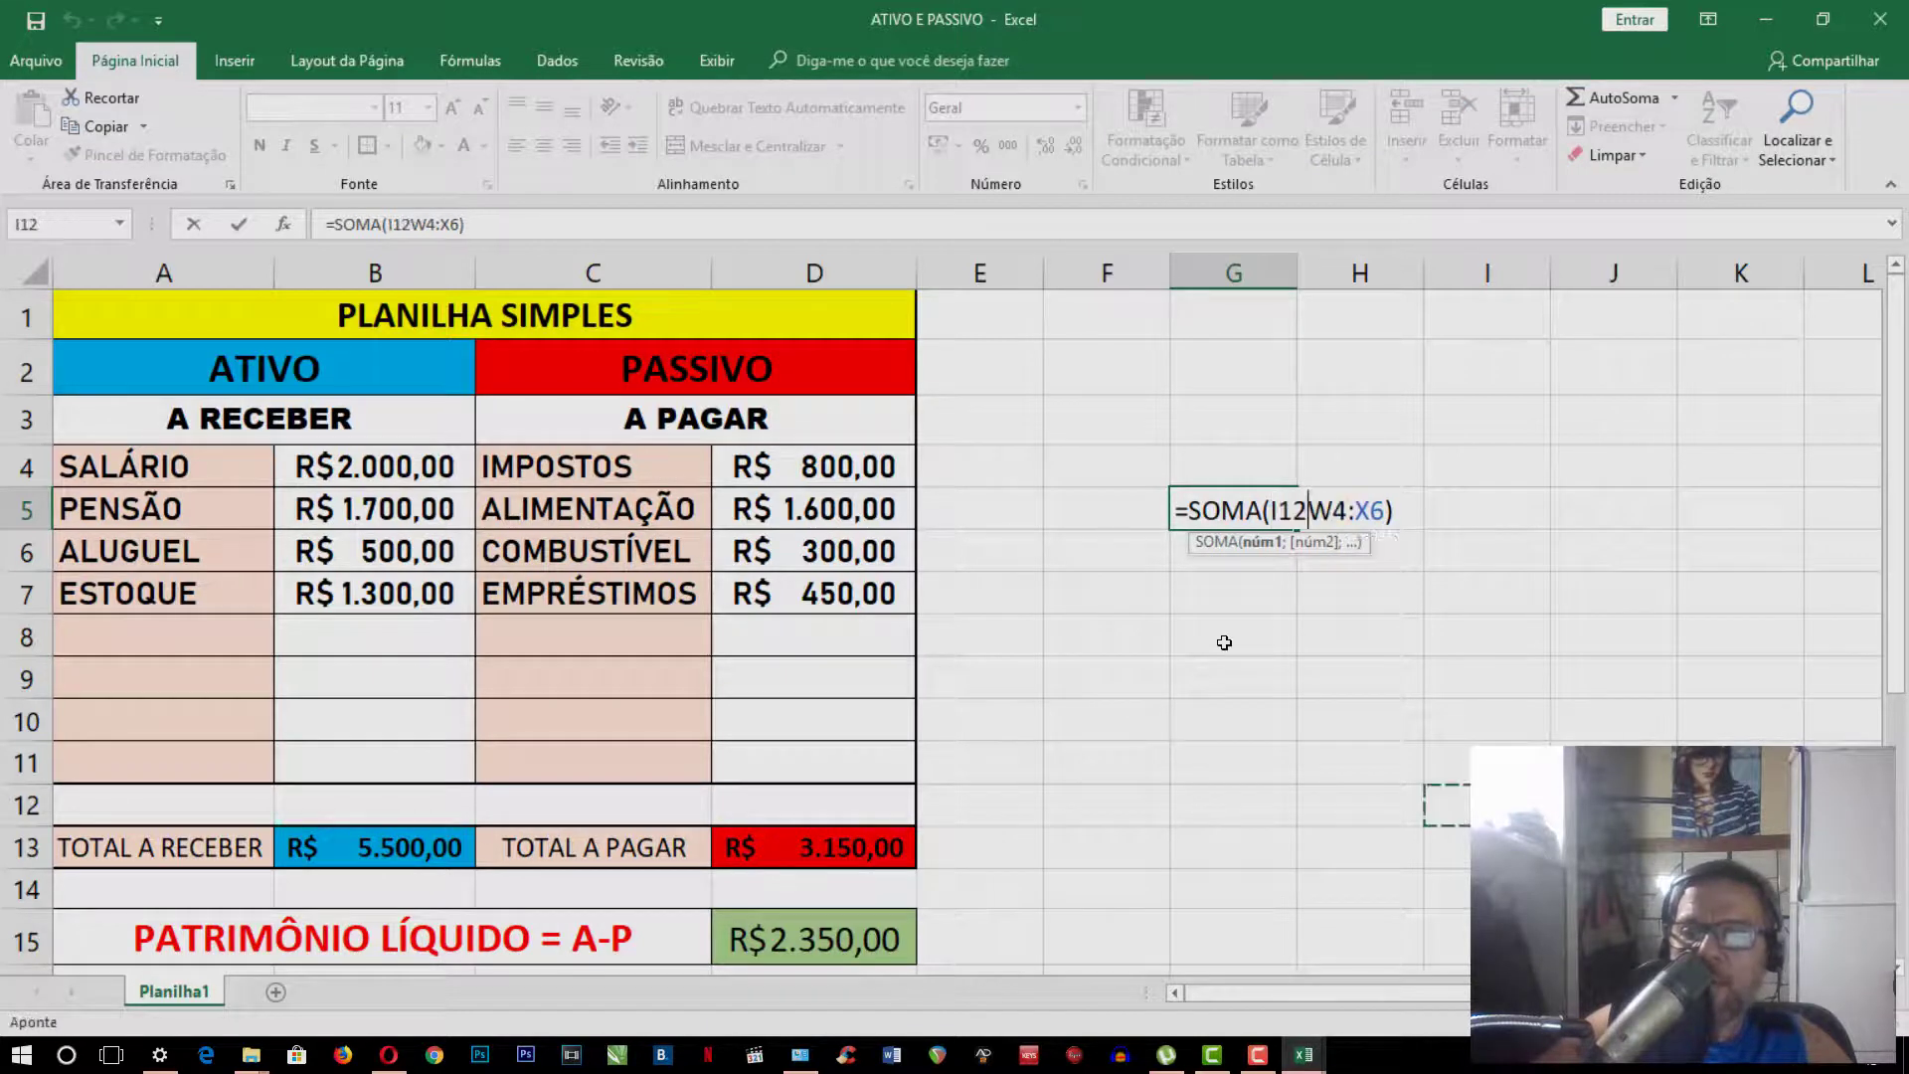
pyautogui.hotkey('ctrl', 'z')
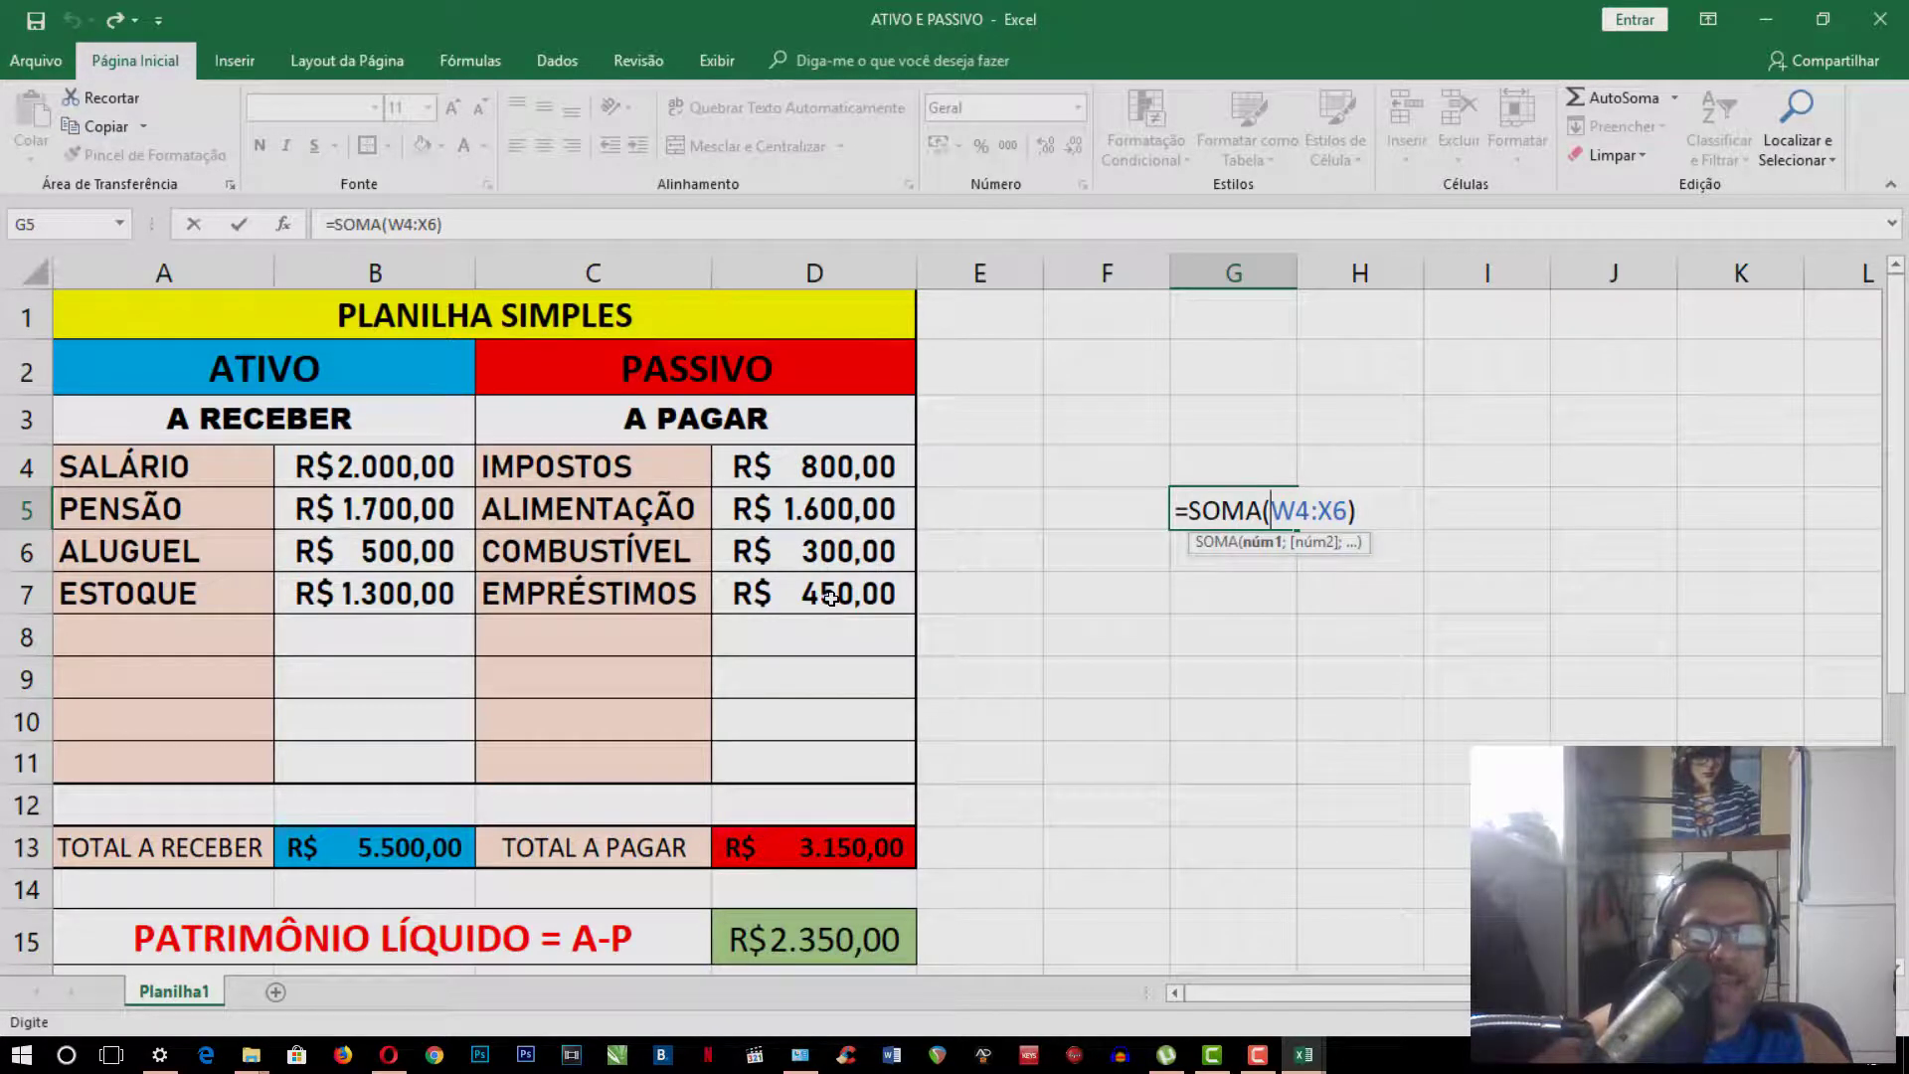
pyautogui.doubleClick(1288, 512)
pyautogui.write('d')
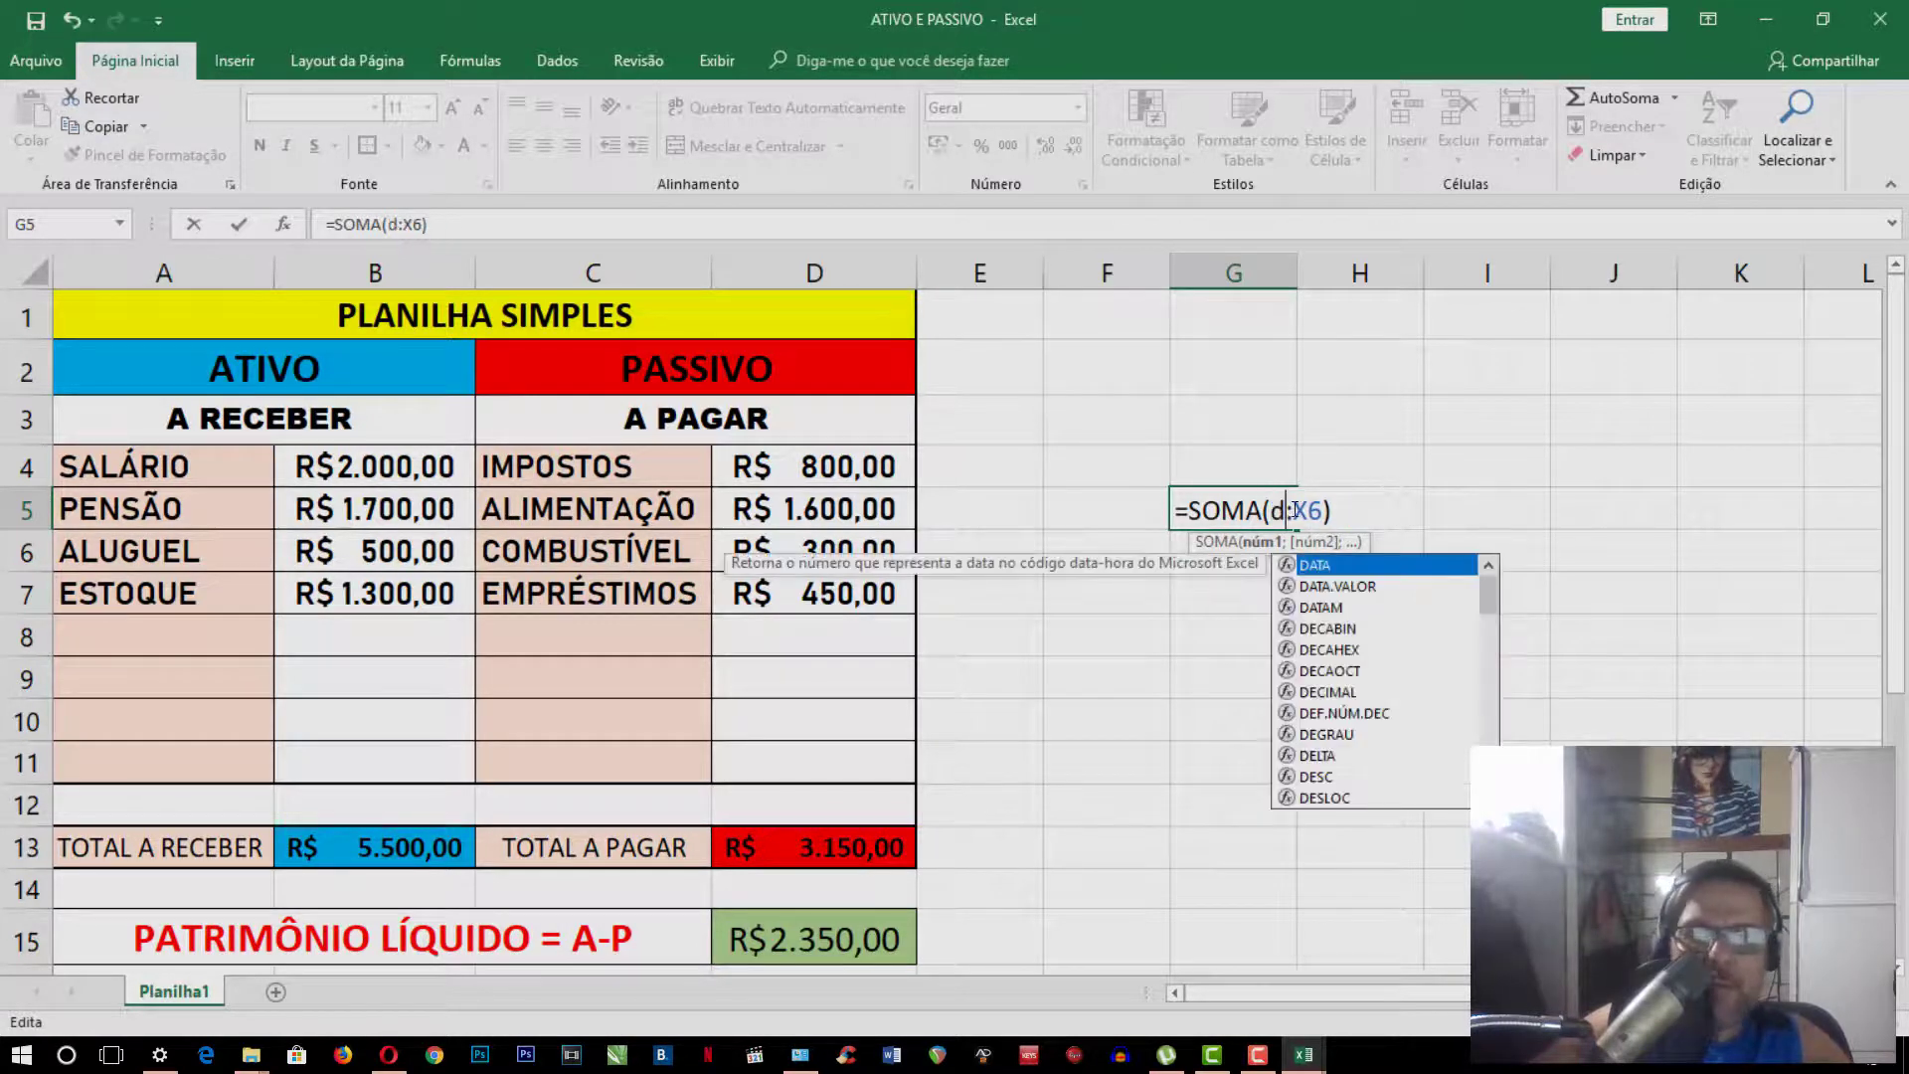
pyautogui.write('4')
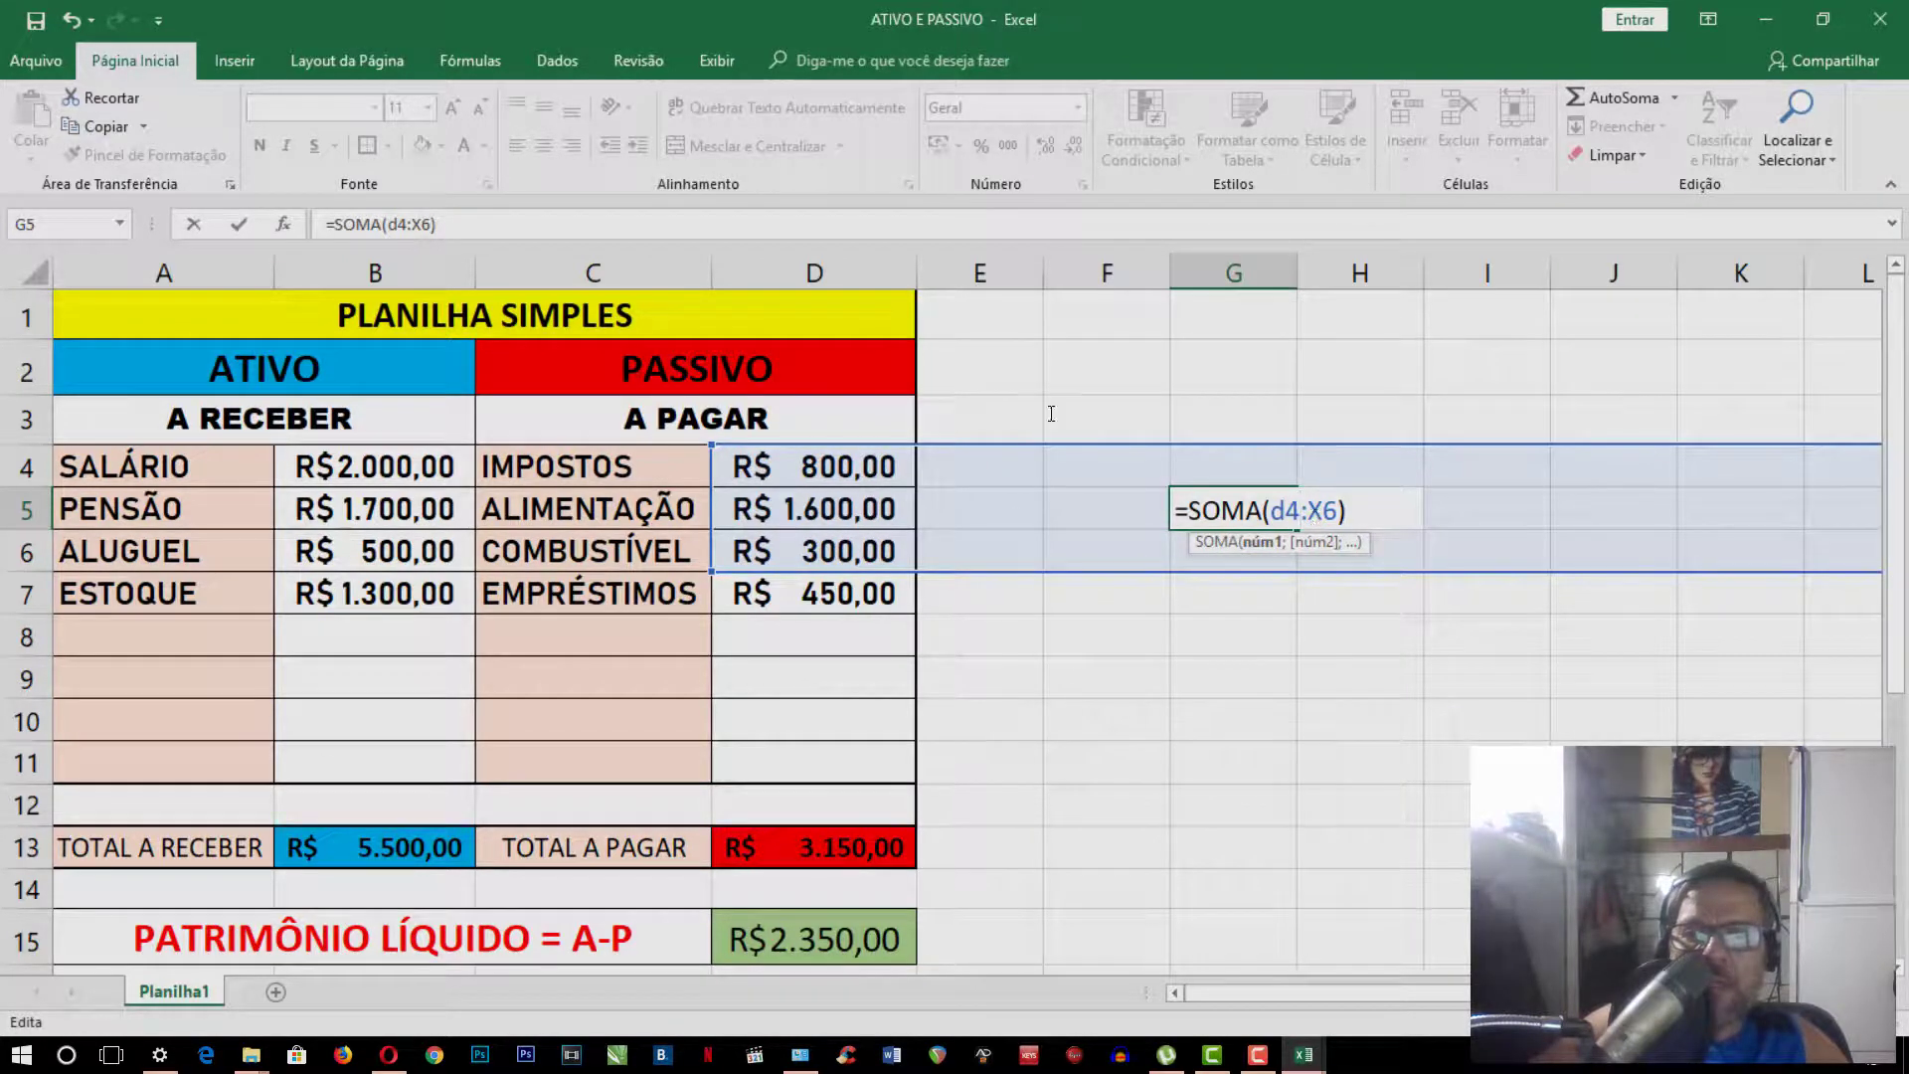
pyautogui.moveTo(1310, 513); pyautogui.dragTo(1342, 511)
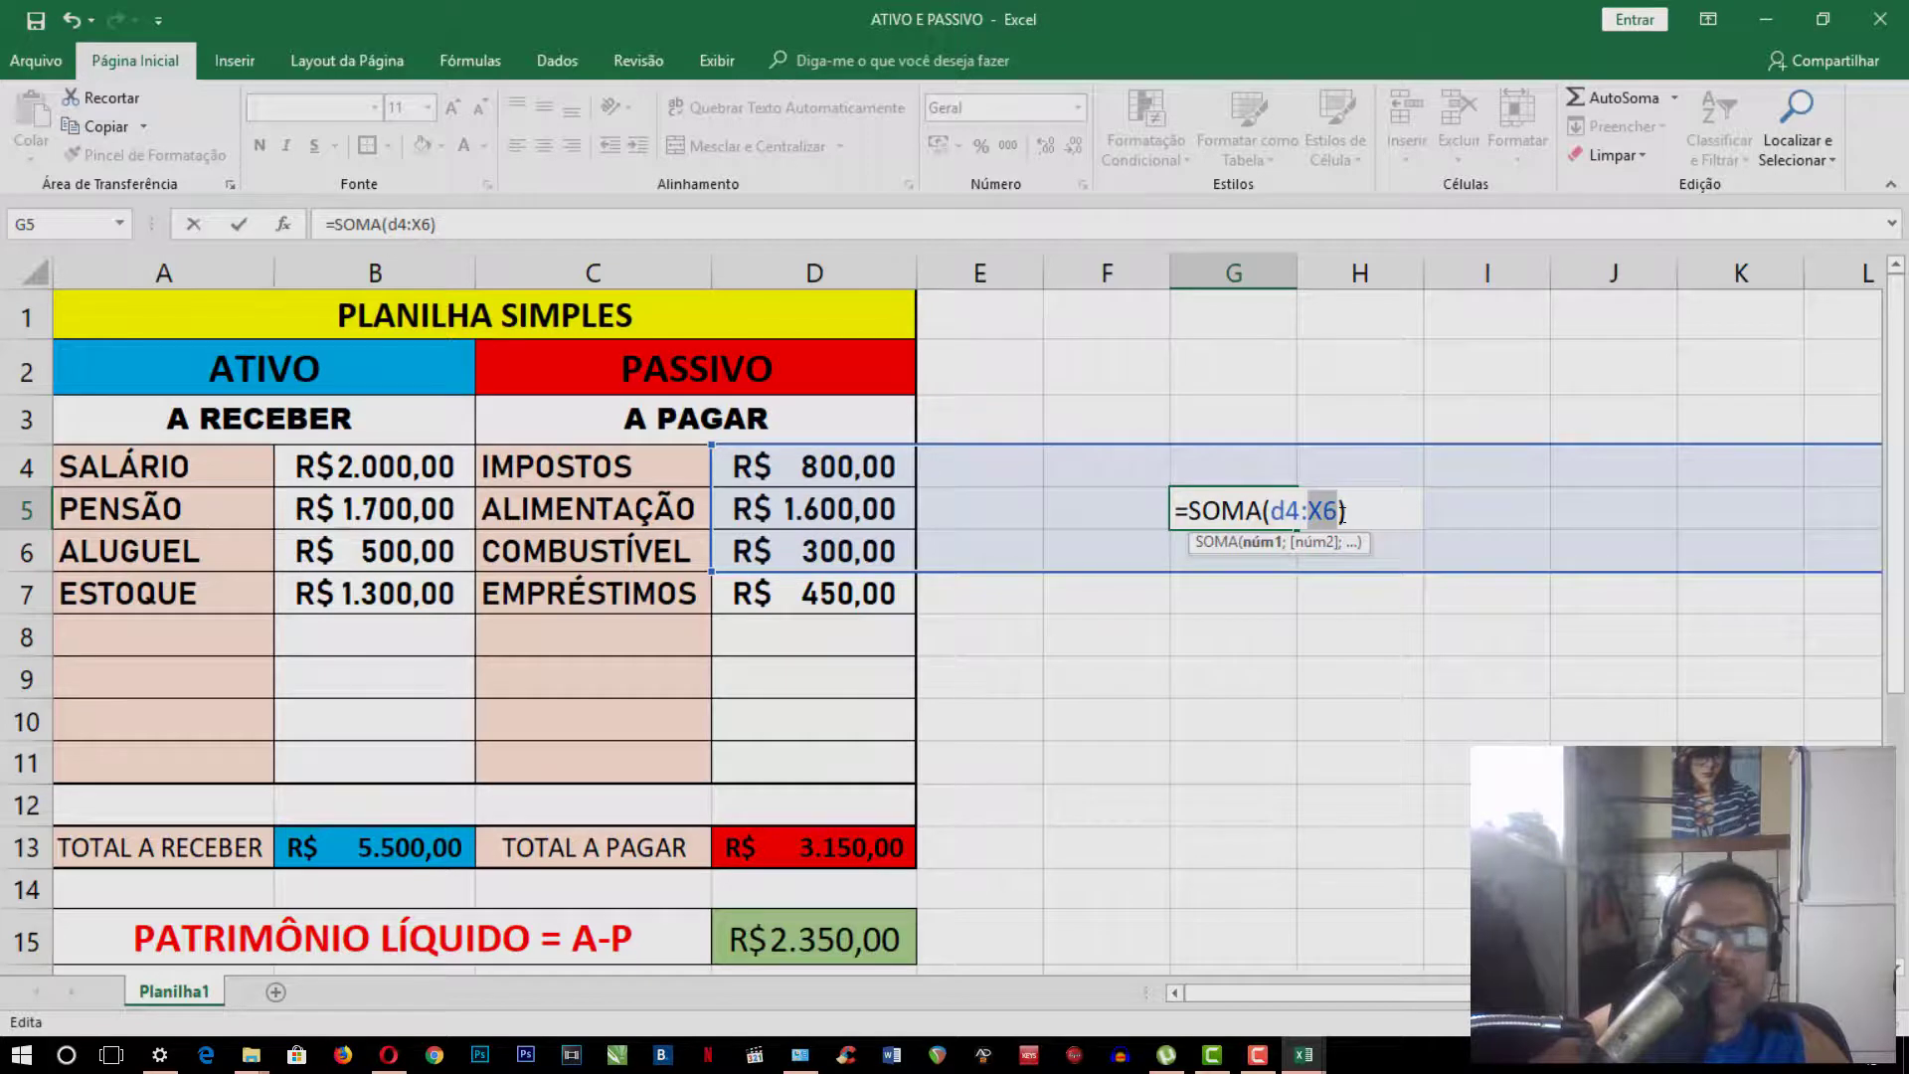
pyautogui.write('d7')
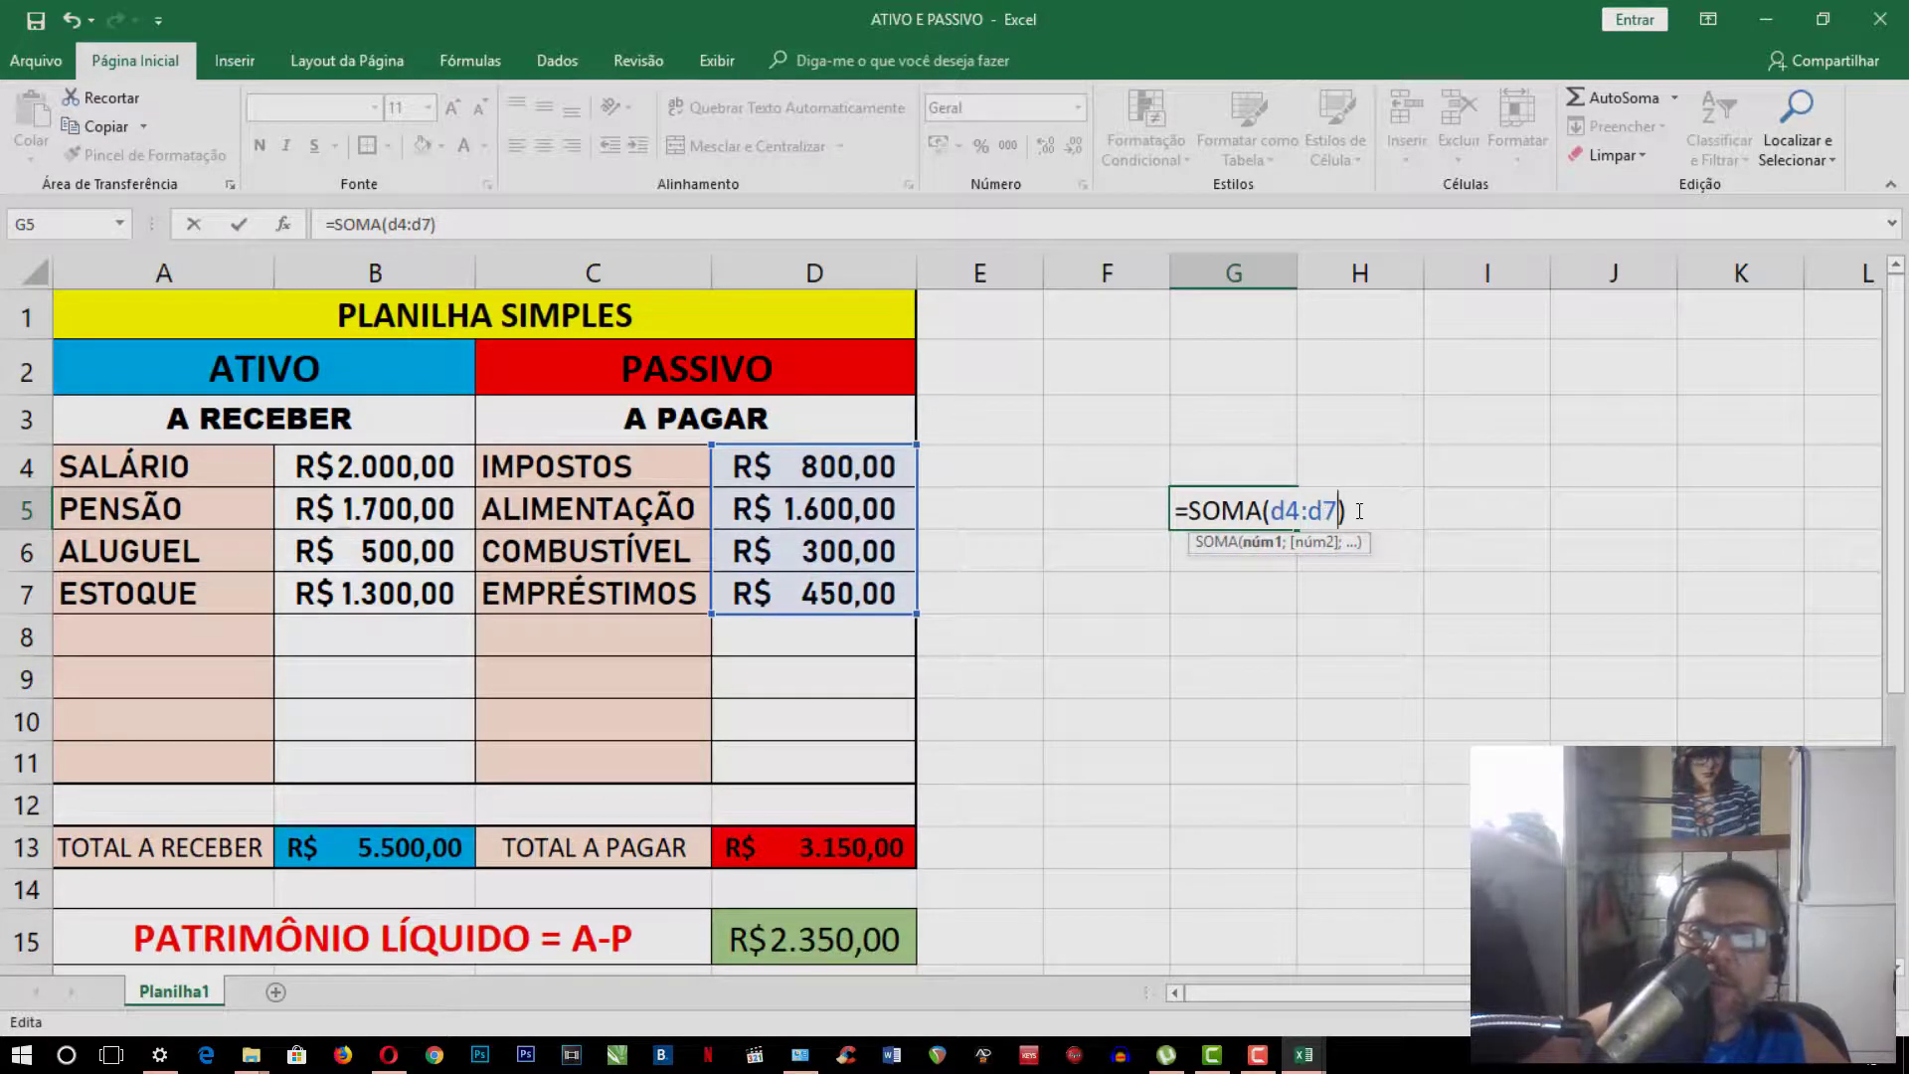
pyautogui.click(1359, 511)
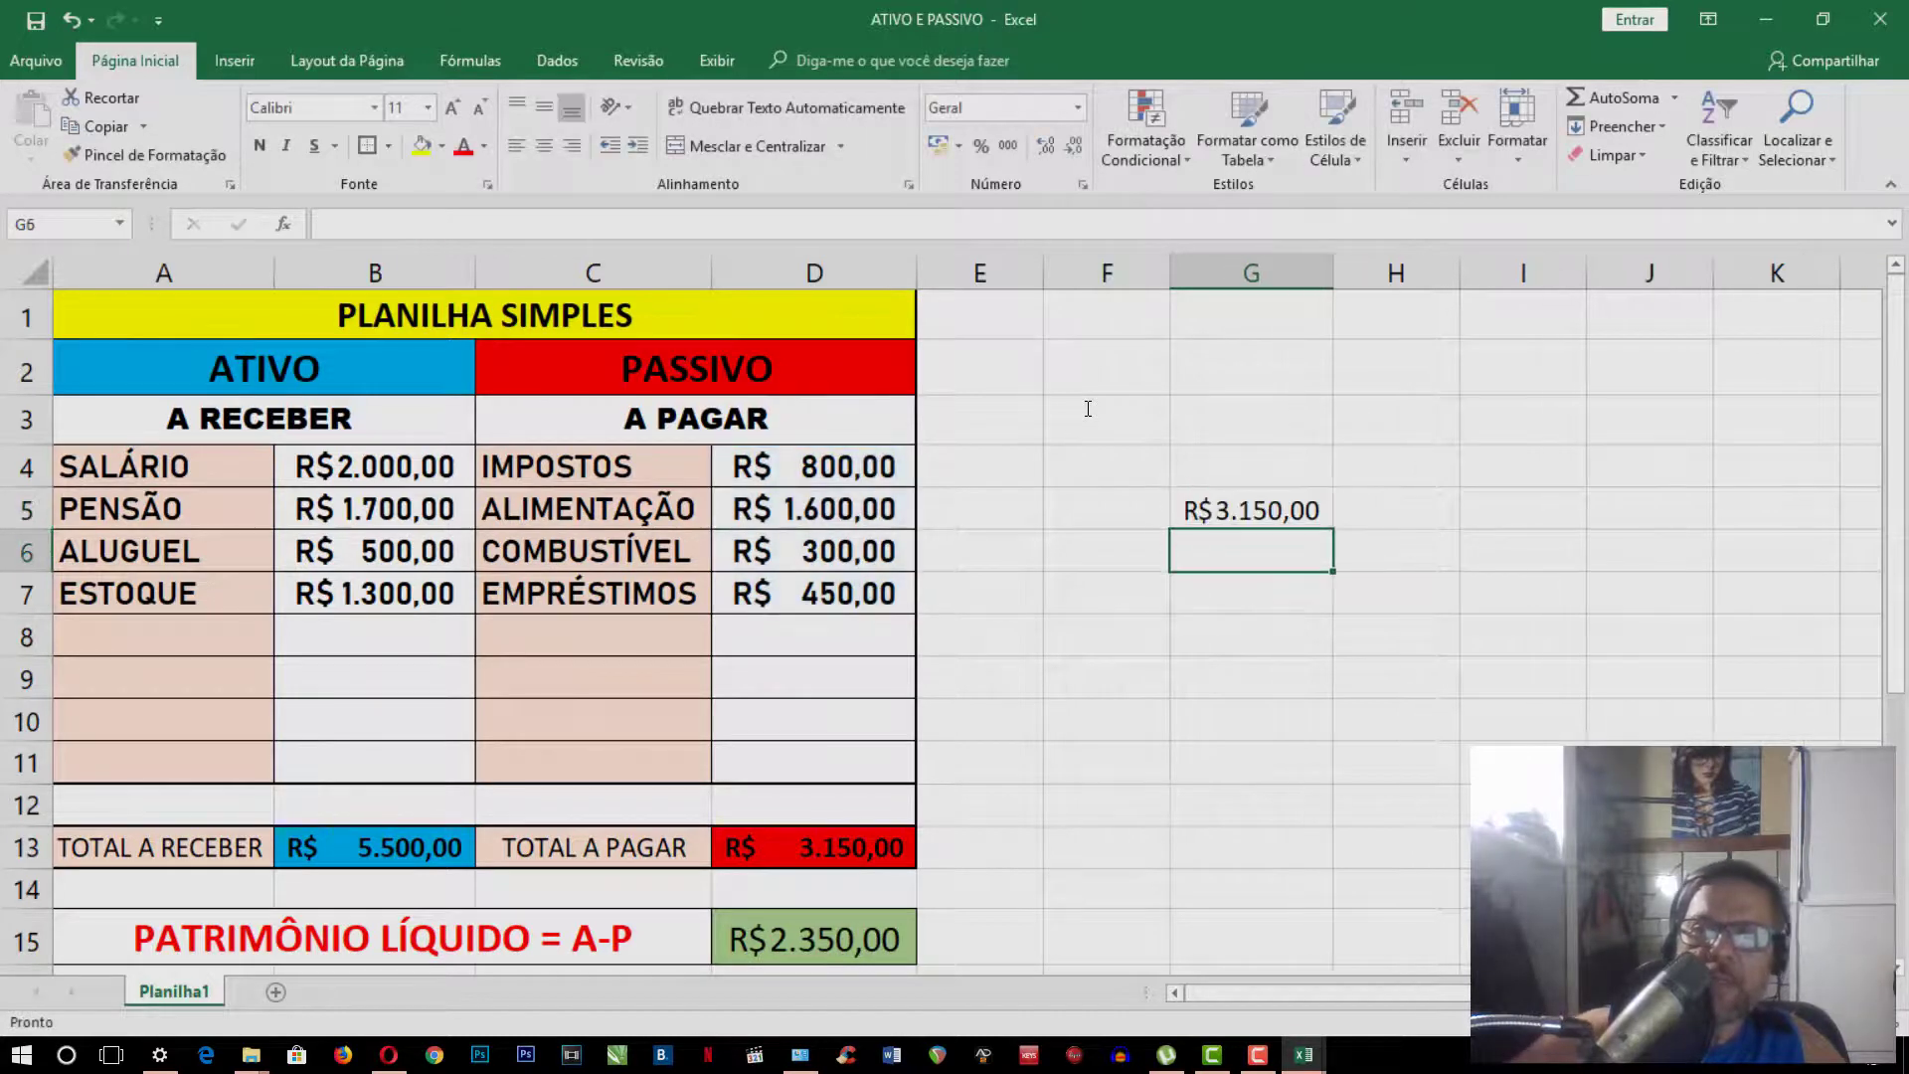
# Compare the sum formula in G5 with the formulas behind TOTAL A PAGAR in D13 and TOTAL A RECEBER in B13
pyautogui.press('Return')
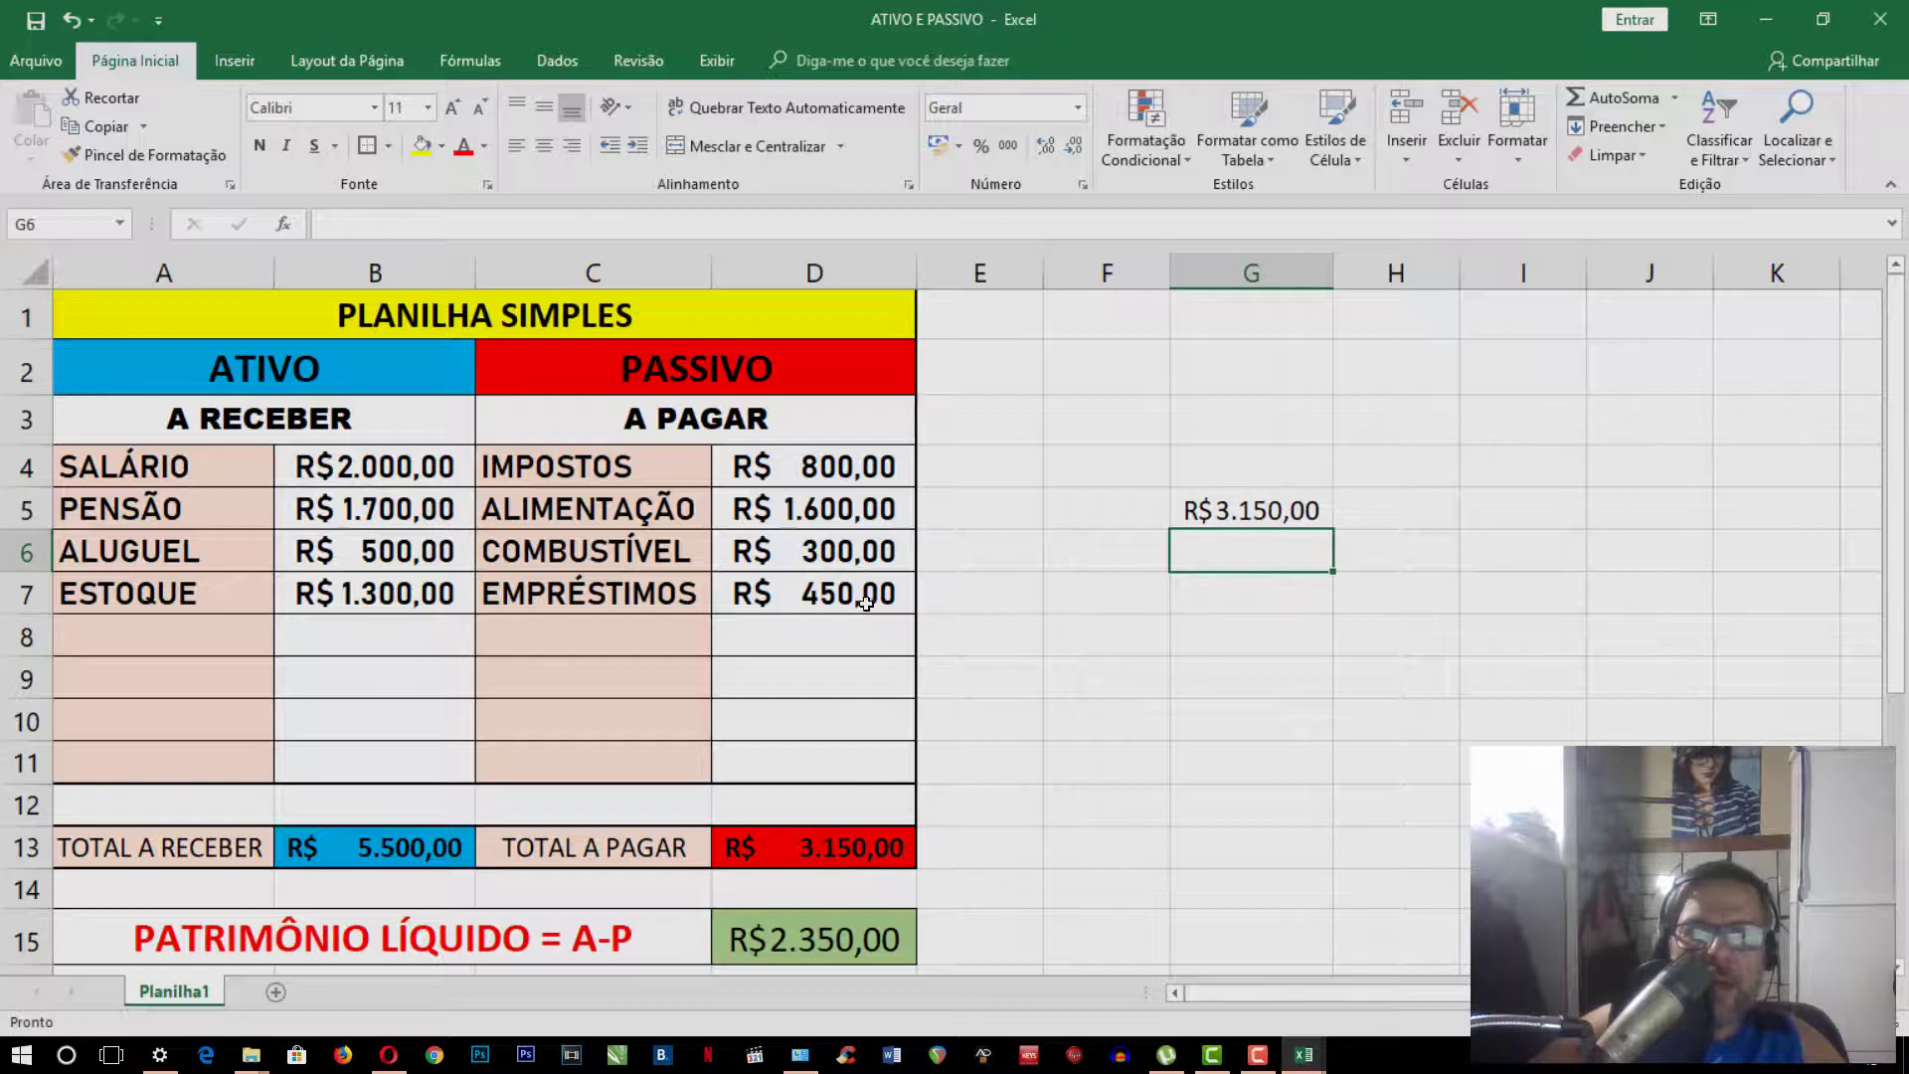
pyautogui.click(1283, 510)
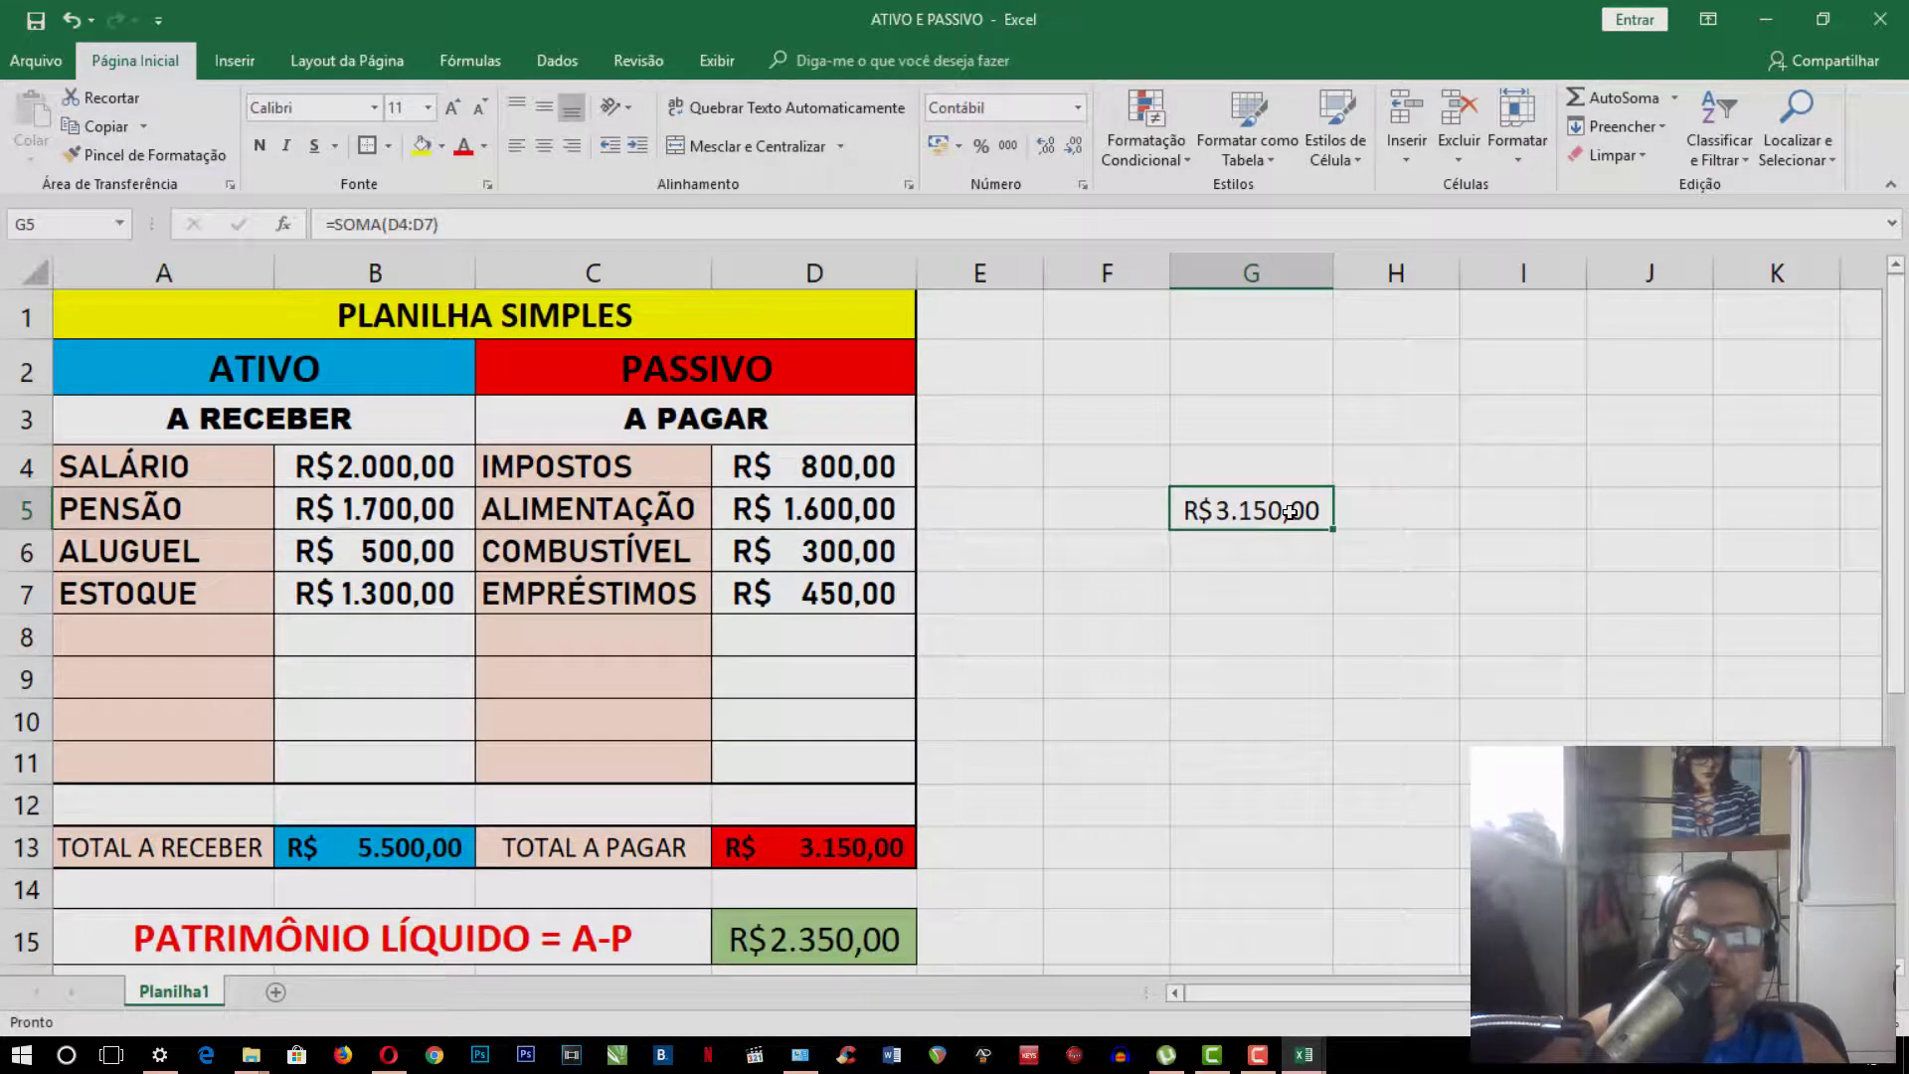
pyautogui.click(861, 861)
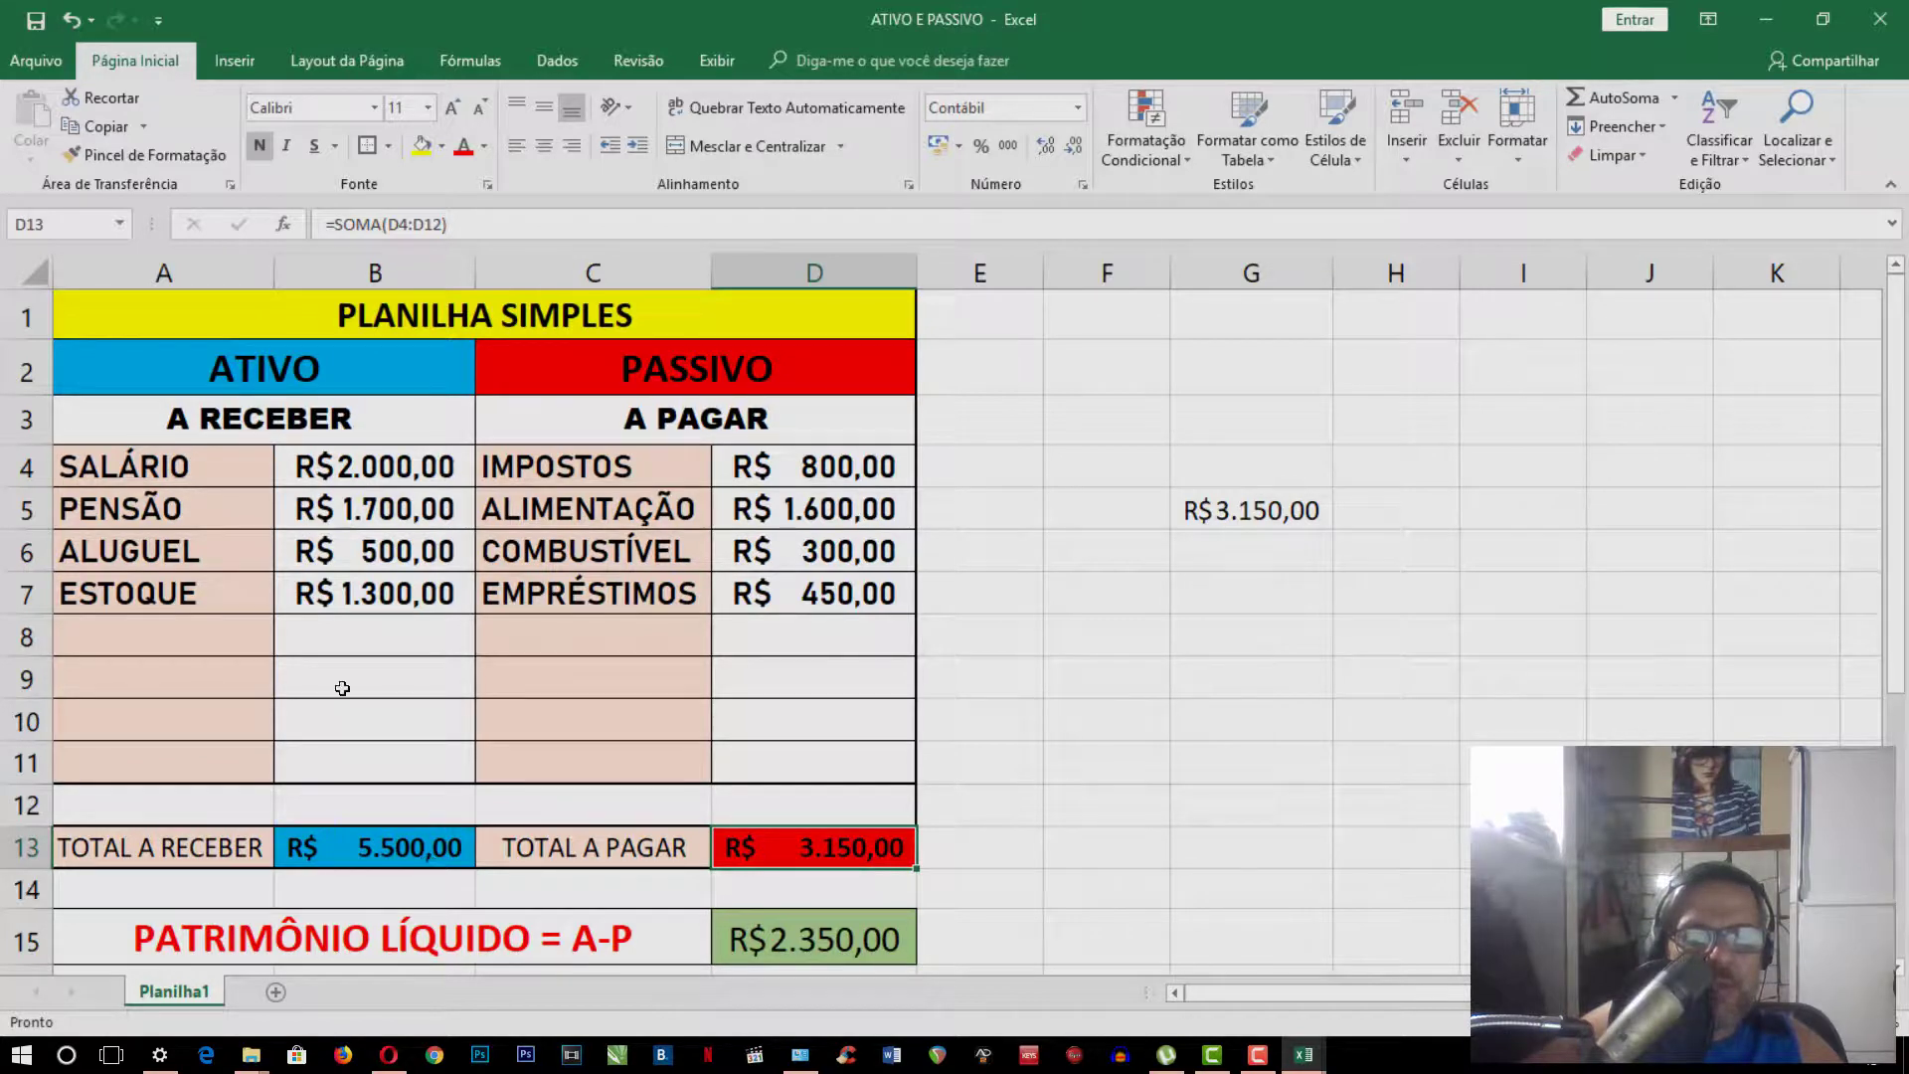
pyautogui.click(417, 855)
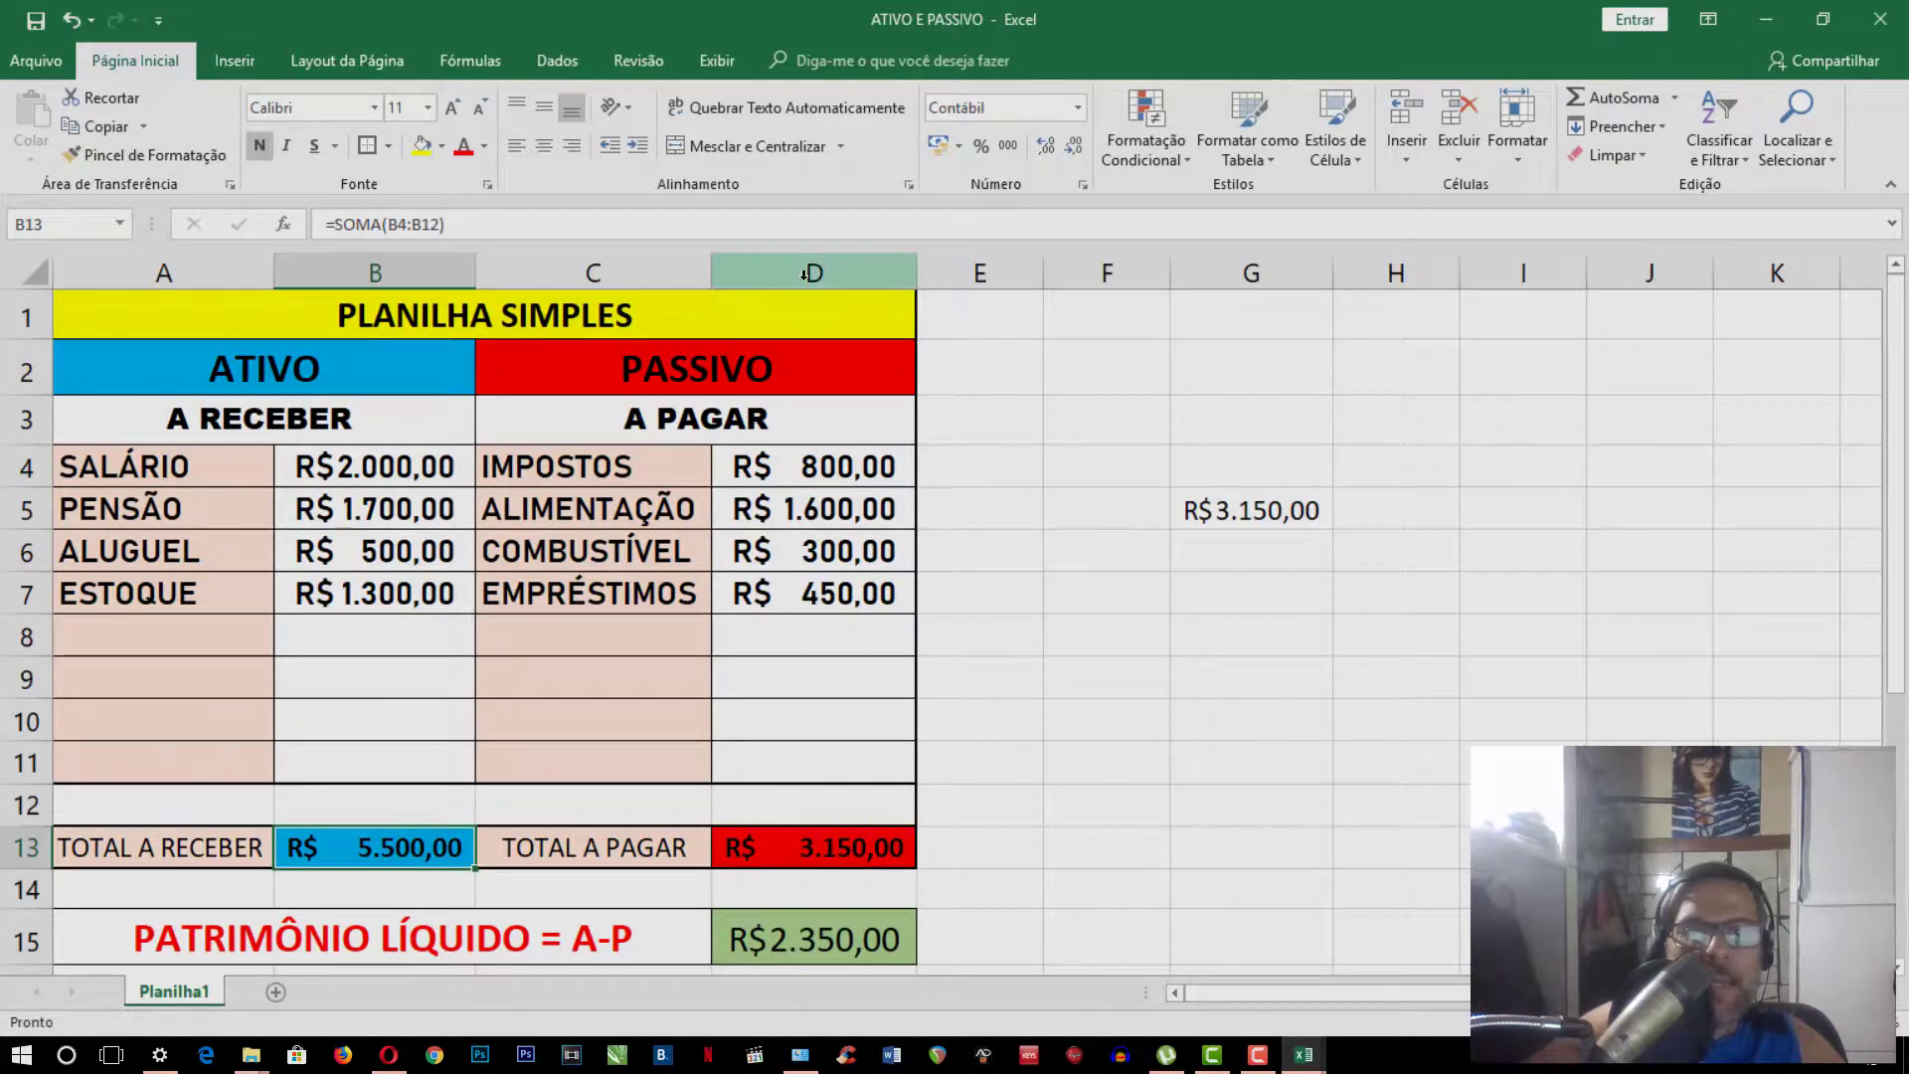
pyautogui.click(825, 481)
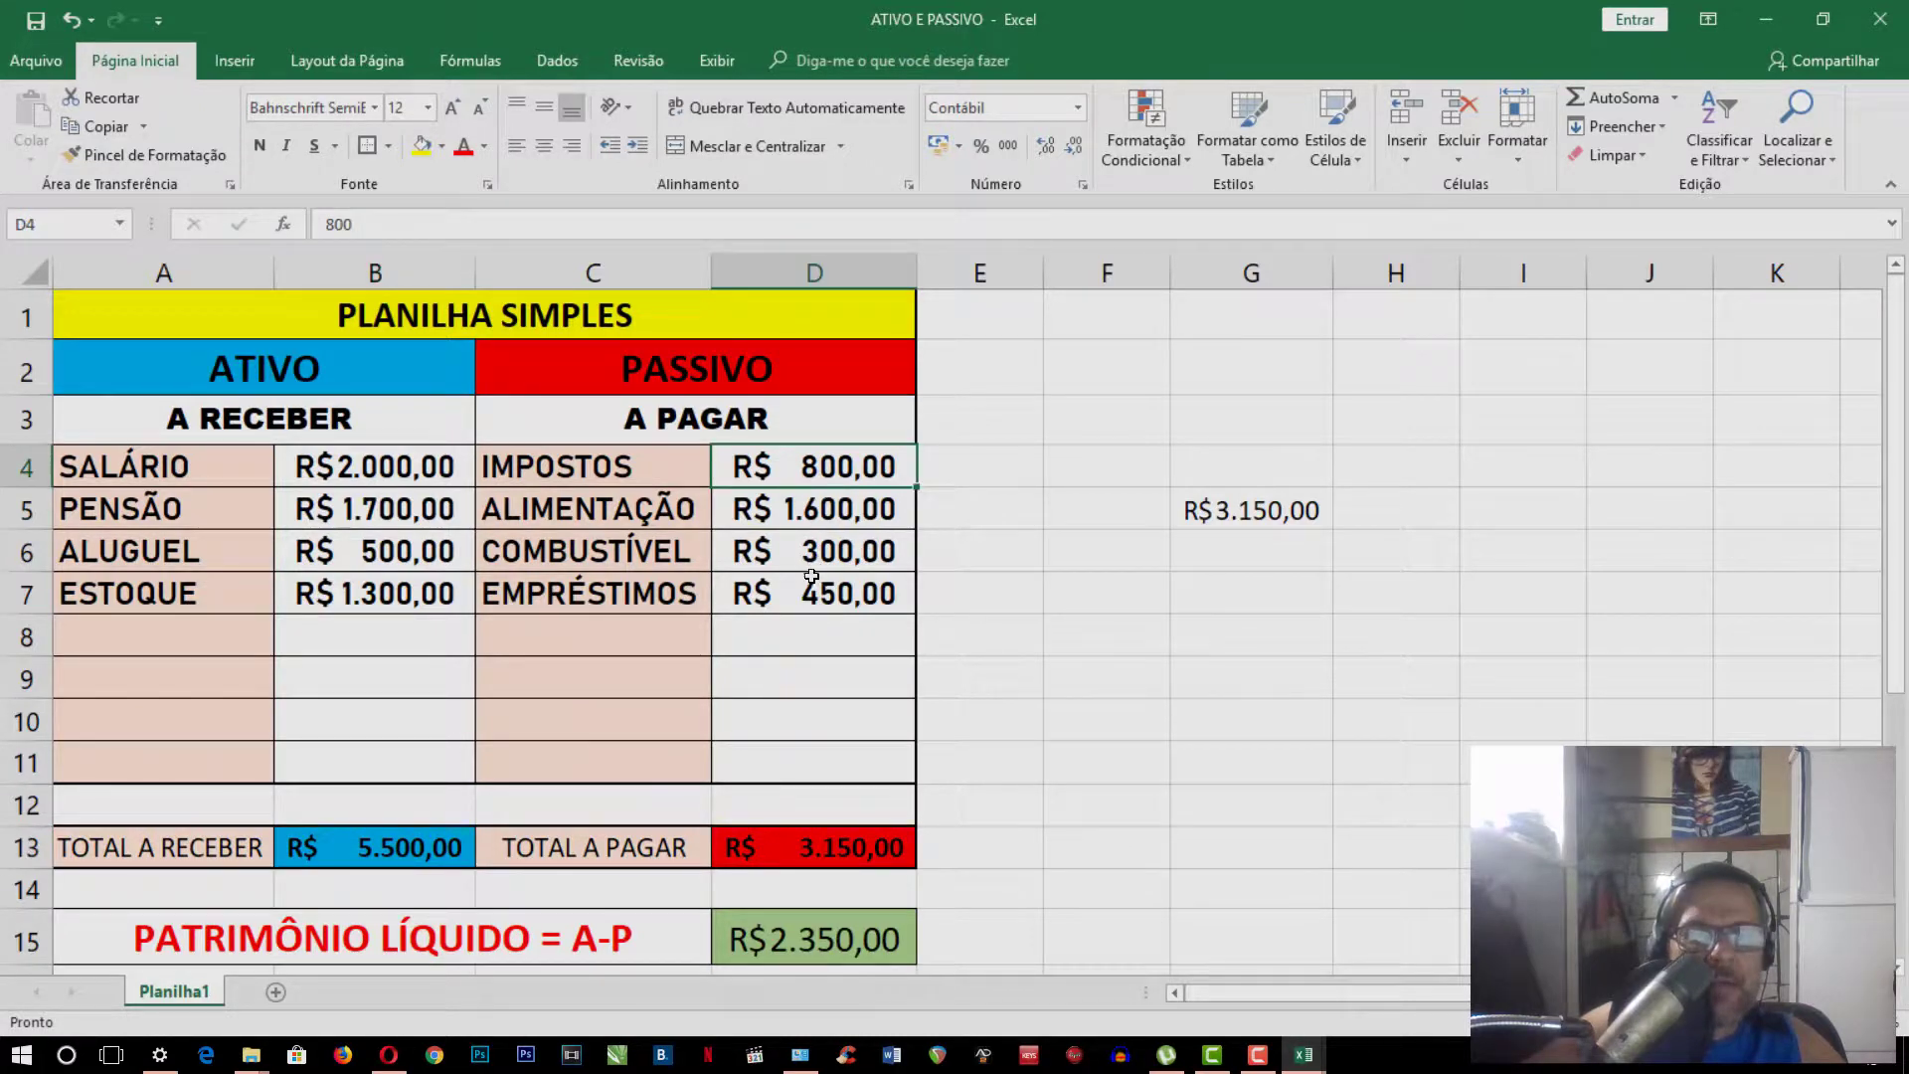
pyautogui.click(844, 847)
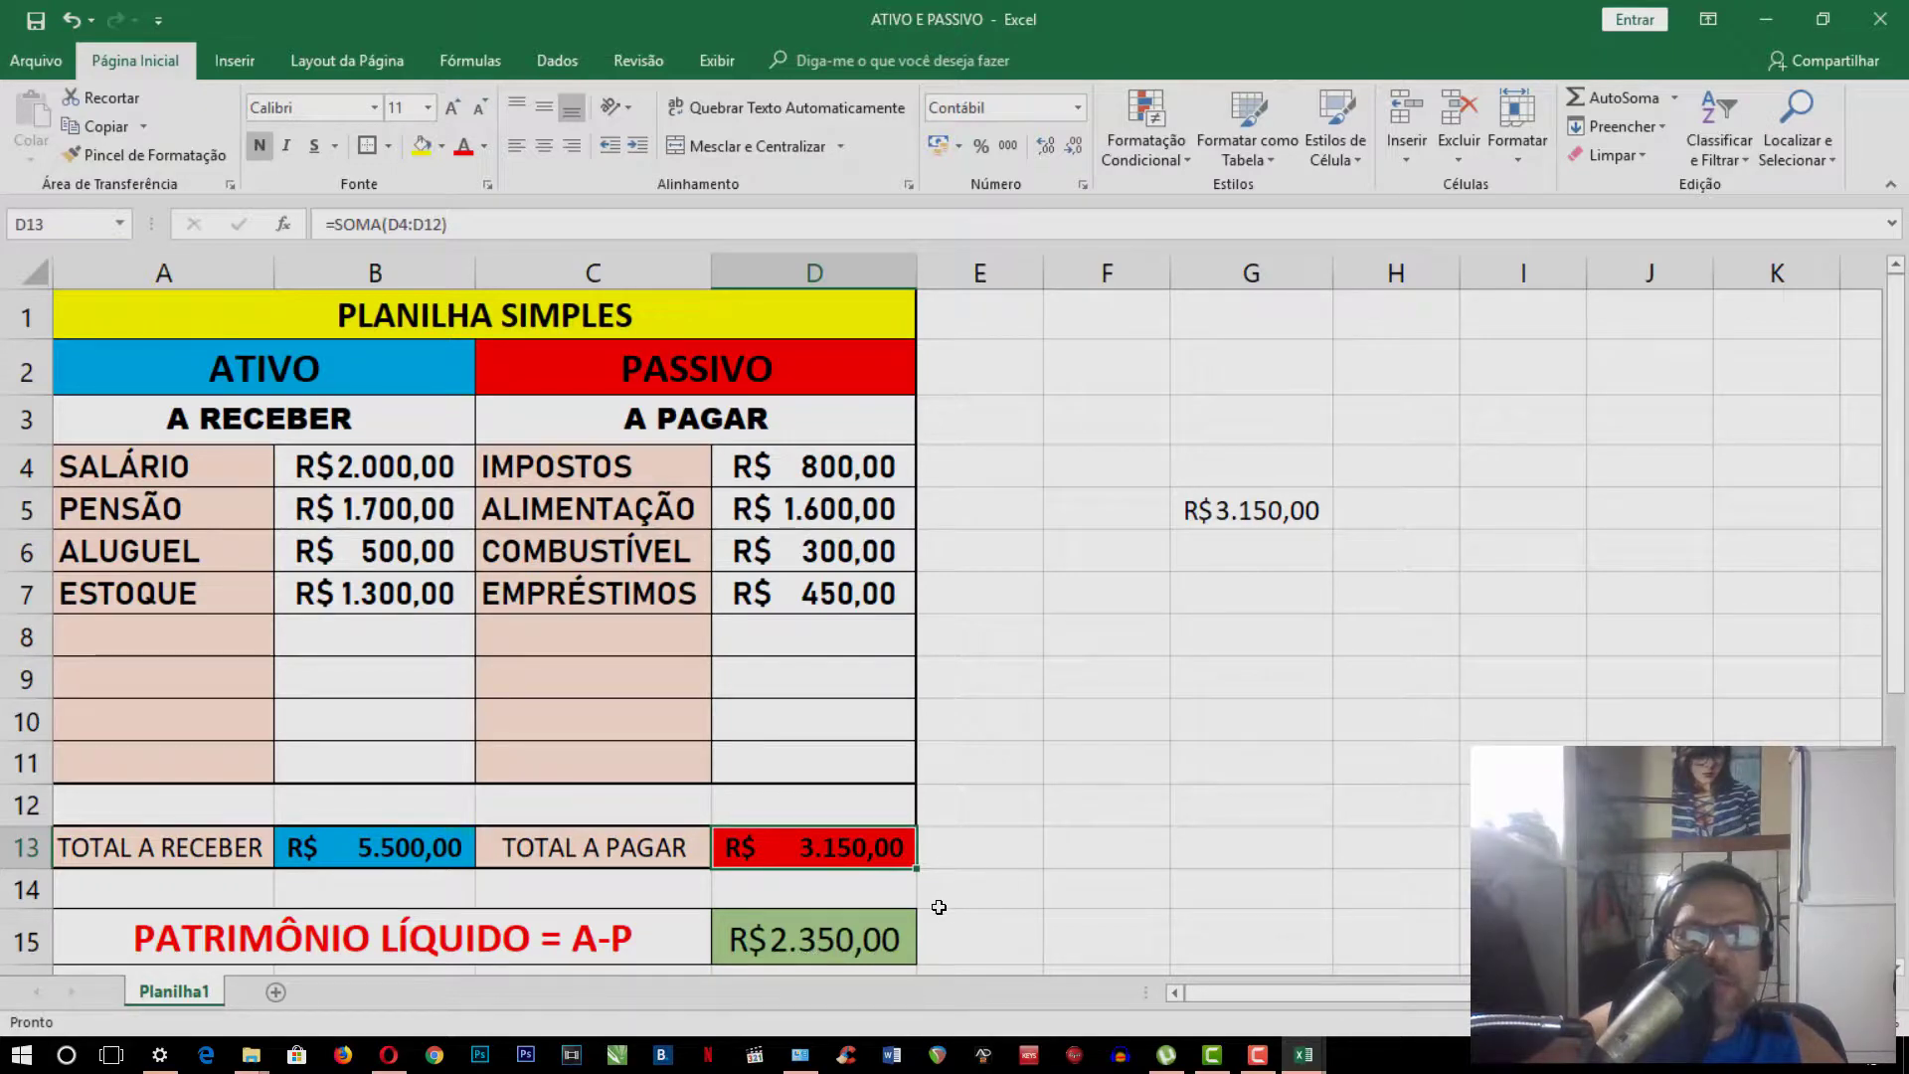
# Examine the formula behind the PATRIMÔNIO LÍQUIDO amount in D15
pyautogui.scroll(-1, 950, 962)
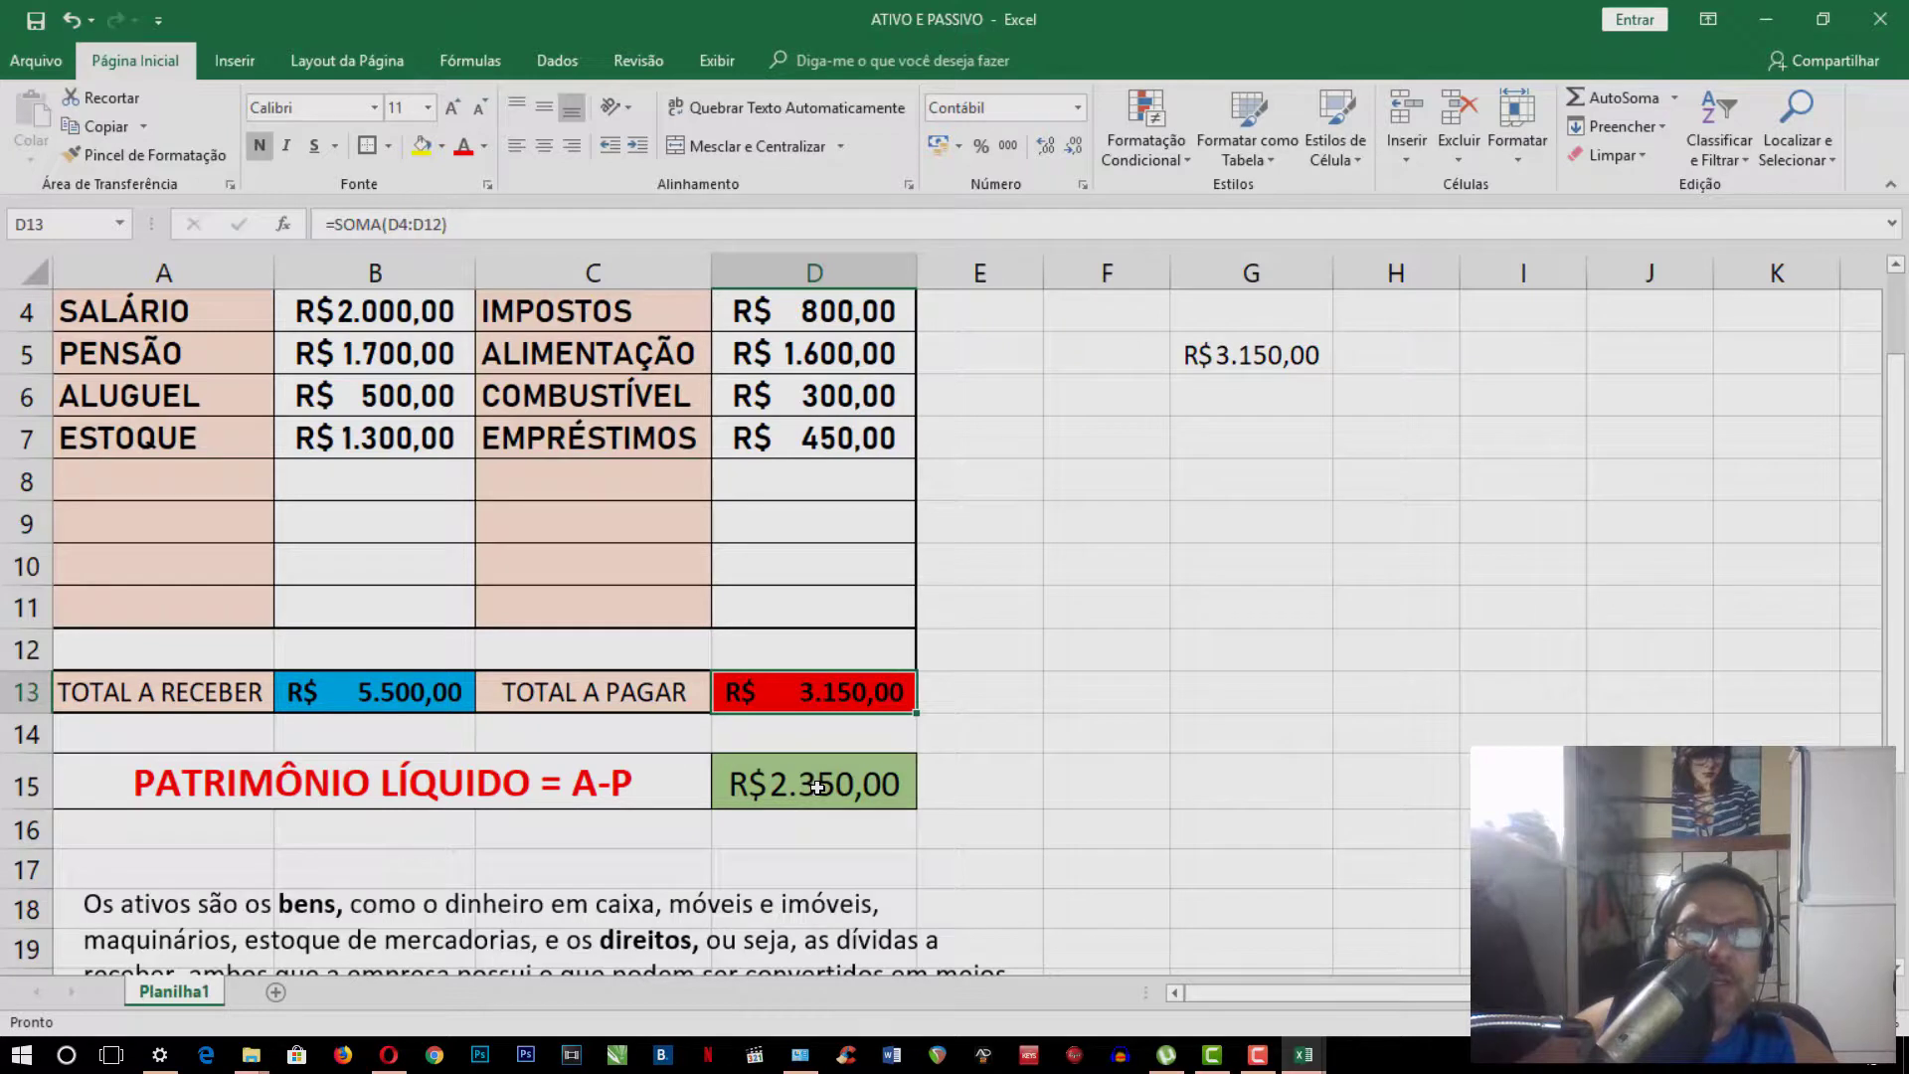
pyautogui.press('Down')
pyautogui.press('Down')
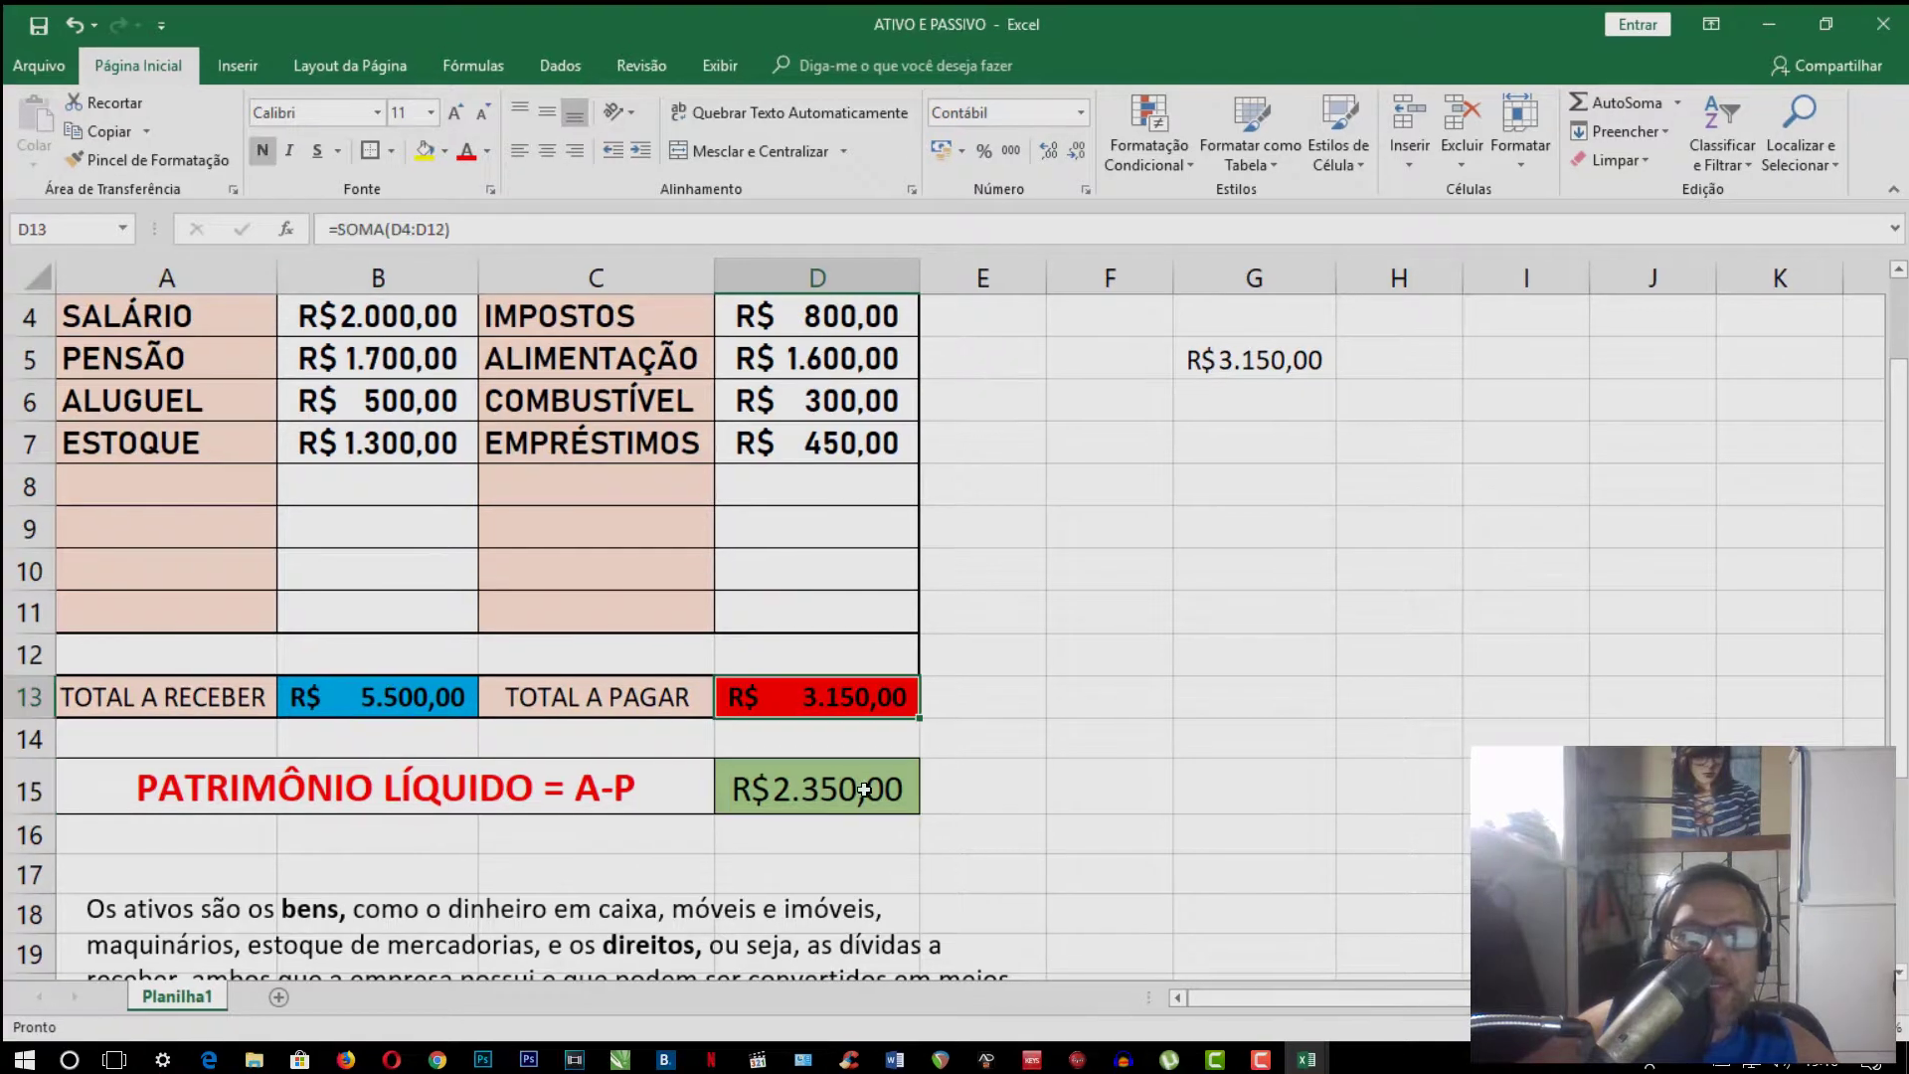
pyautogui.click(863, 789)
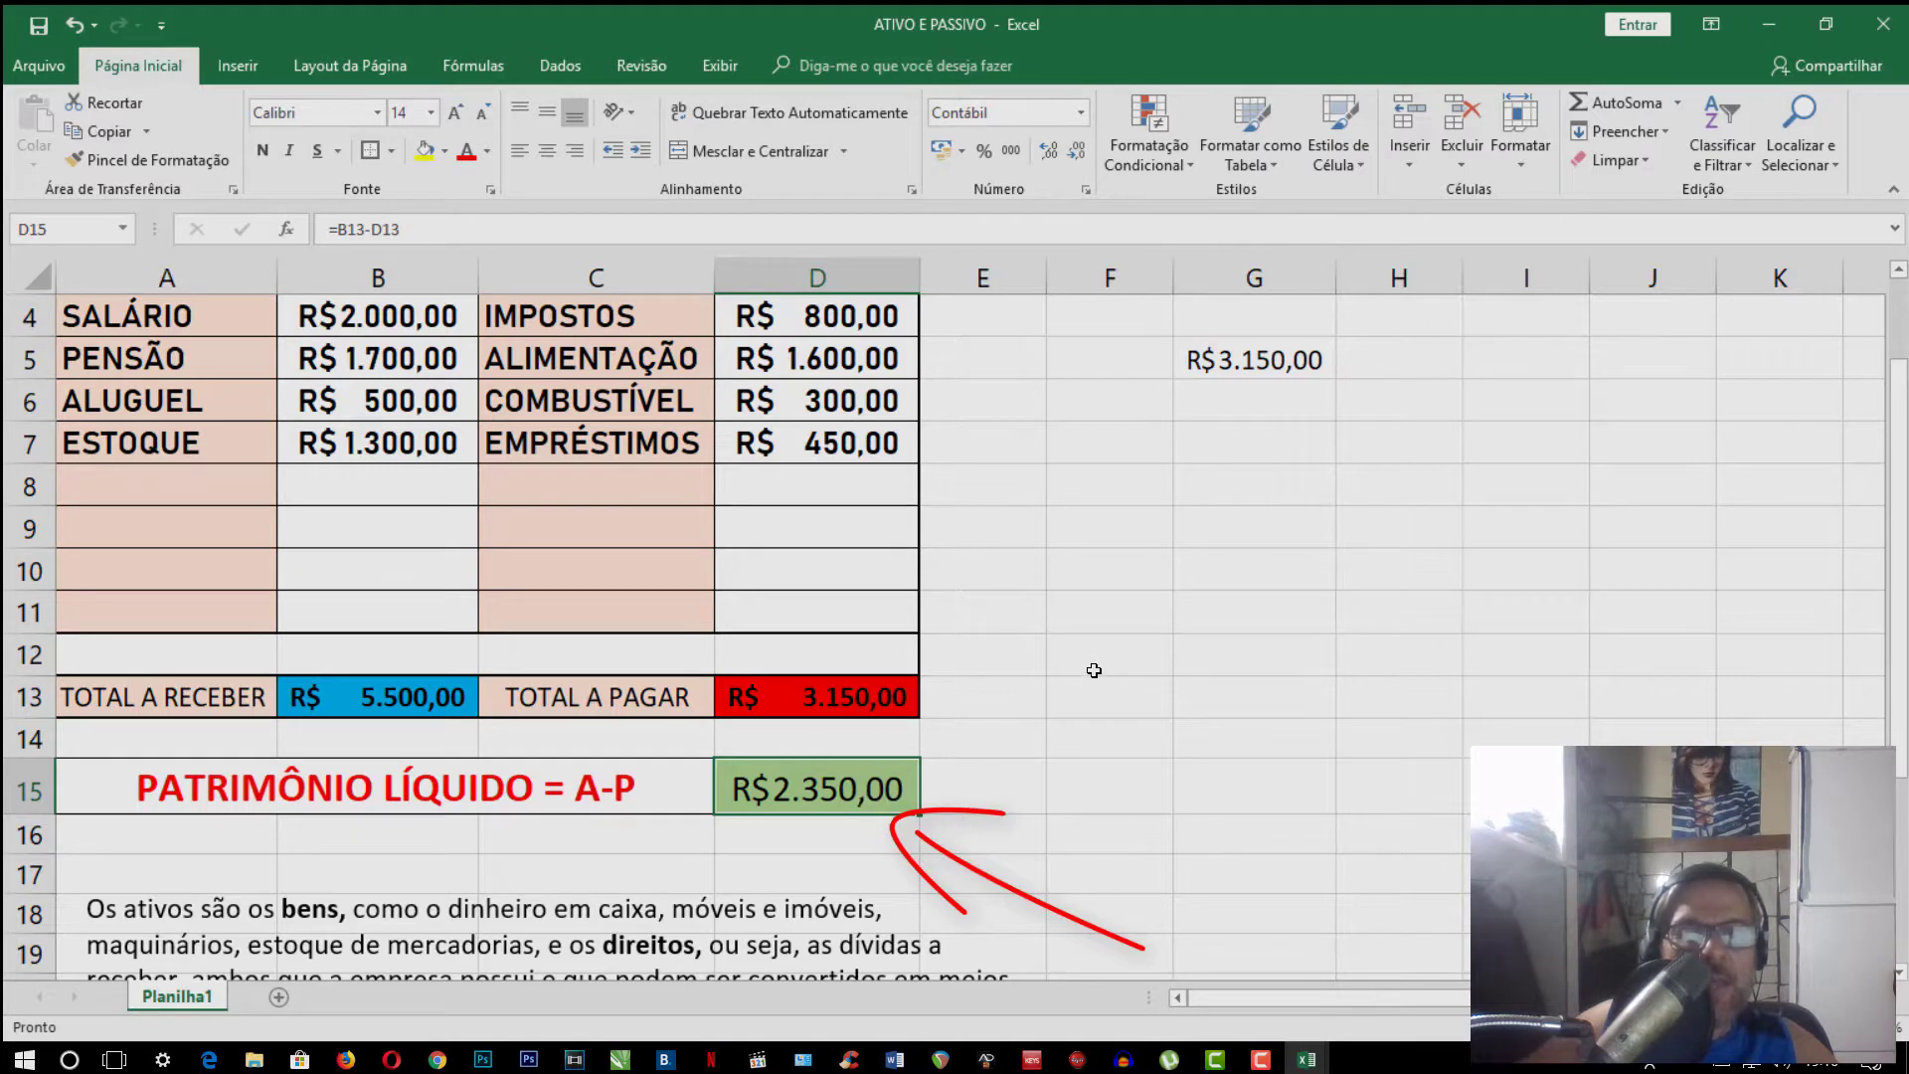
pyautogui.scroll(1, 1094, 671)
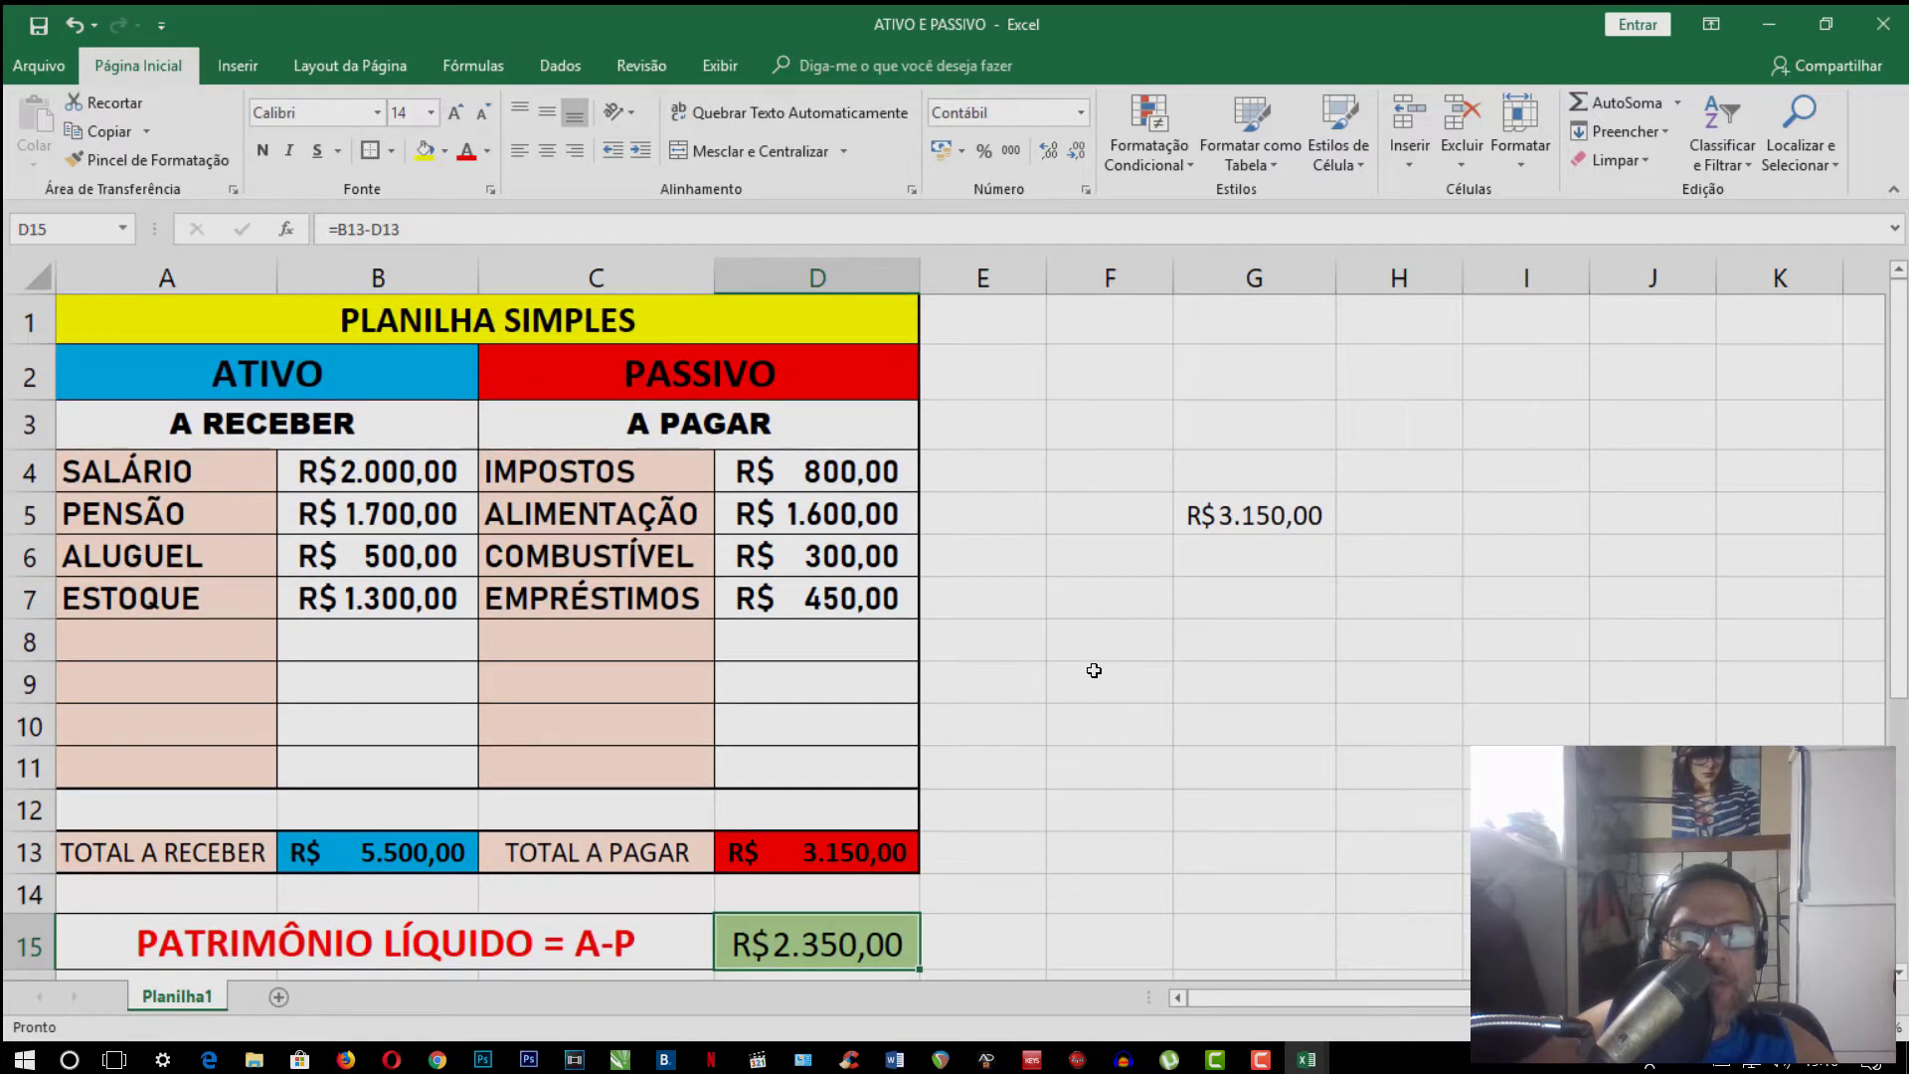